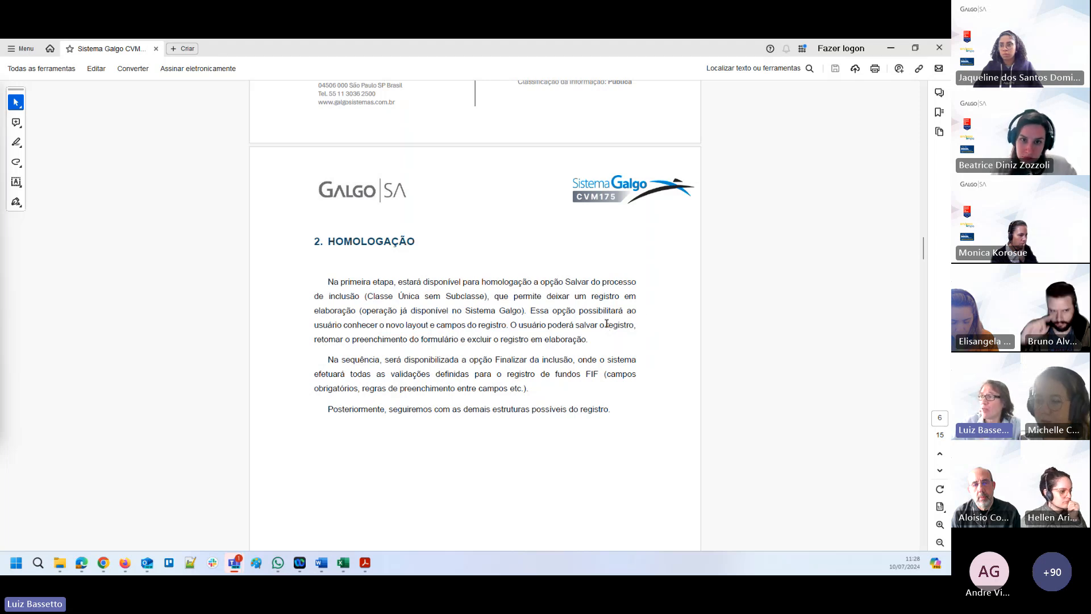
Read the manual's Homologação section and the Visão Geral do Sistema items on Acesso and Login, through item 3.2.2.
{"action": "scroll", "coordinate": [612, 324], "scroll_direction": "down", "scroll_amount": 3}
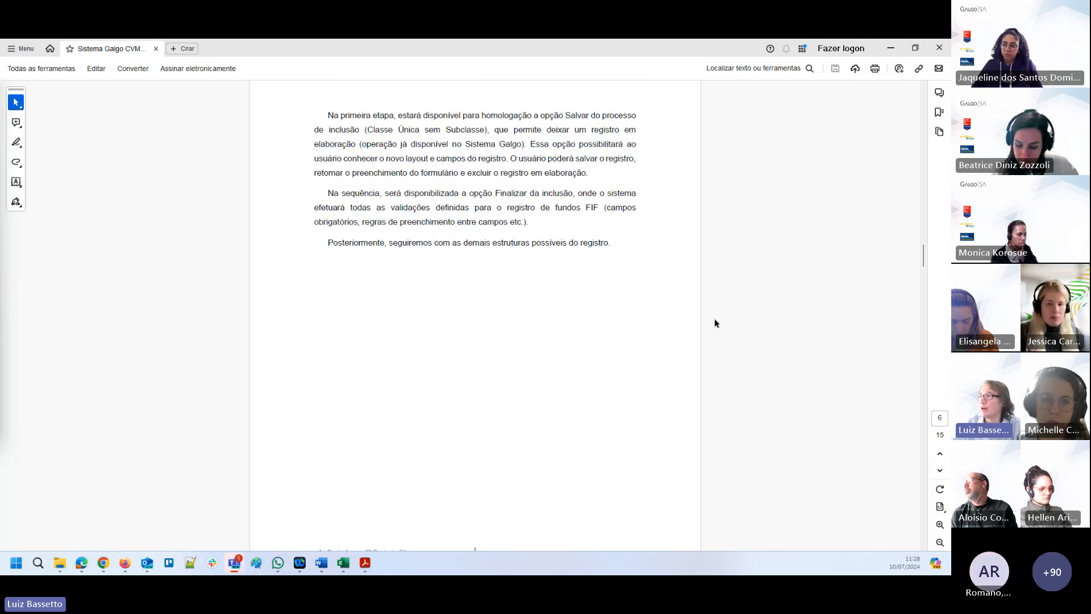
{"action": "scroll", "coordinate": [715, 320], "scroll_direction": "down", "scroll_amount": 5}
{"action": "scroll", "coordinate": [728, 316], "scroll_direction": "down", "scroll_amount": 5}
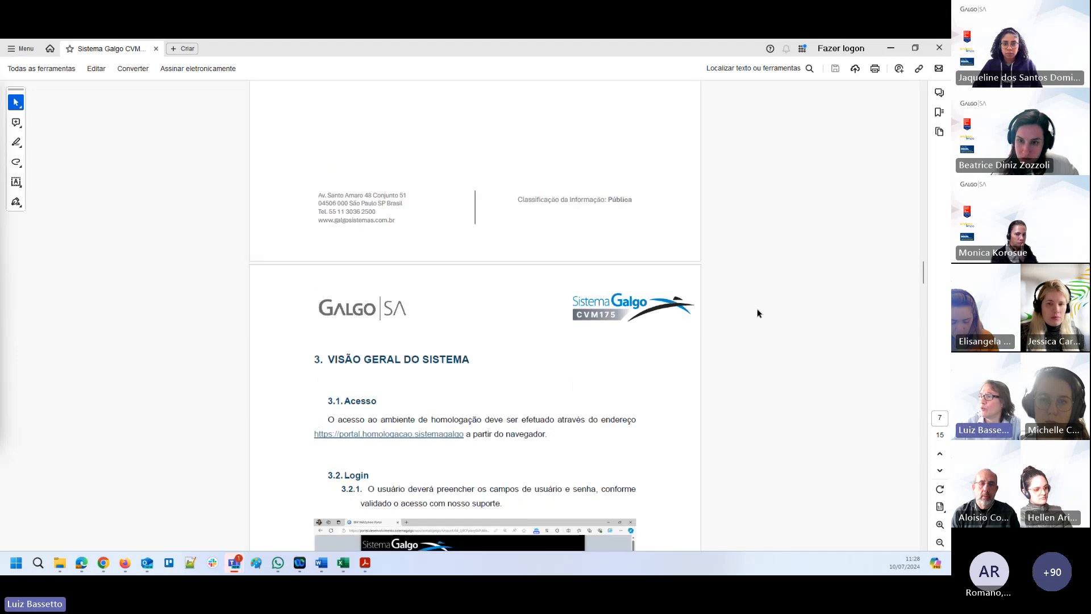
{"action": "scroll", "coordinate": [797, 322], "scroll_direction": "down", "scroll_amount": 1}
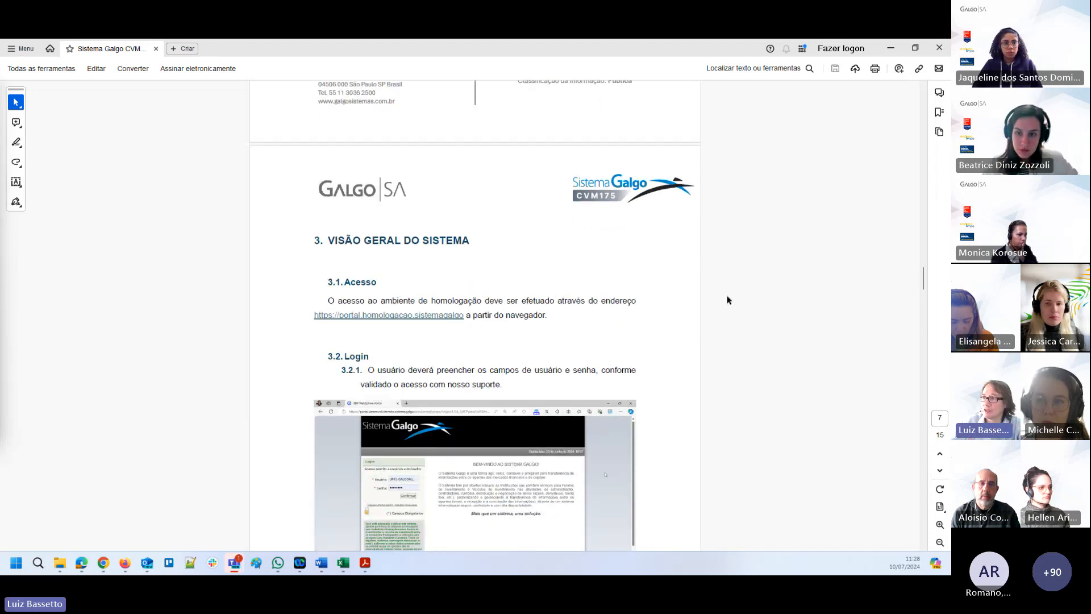
{"action": "scroll", "coordinate": [751, 315], "scroll_direction": "down", "scroll_amount": 2}
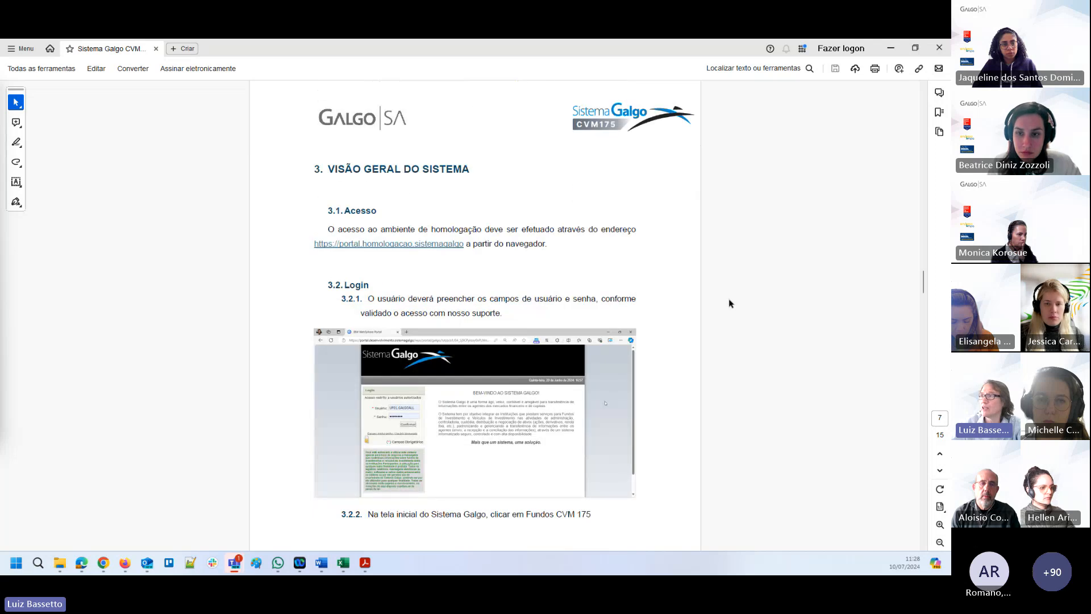
{"action": "scroll", "coordinate": [454, 409], "scroll_direction": "down", "scroll_amount": 4}
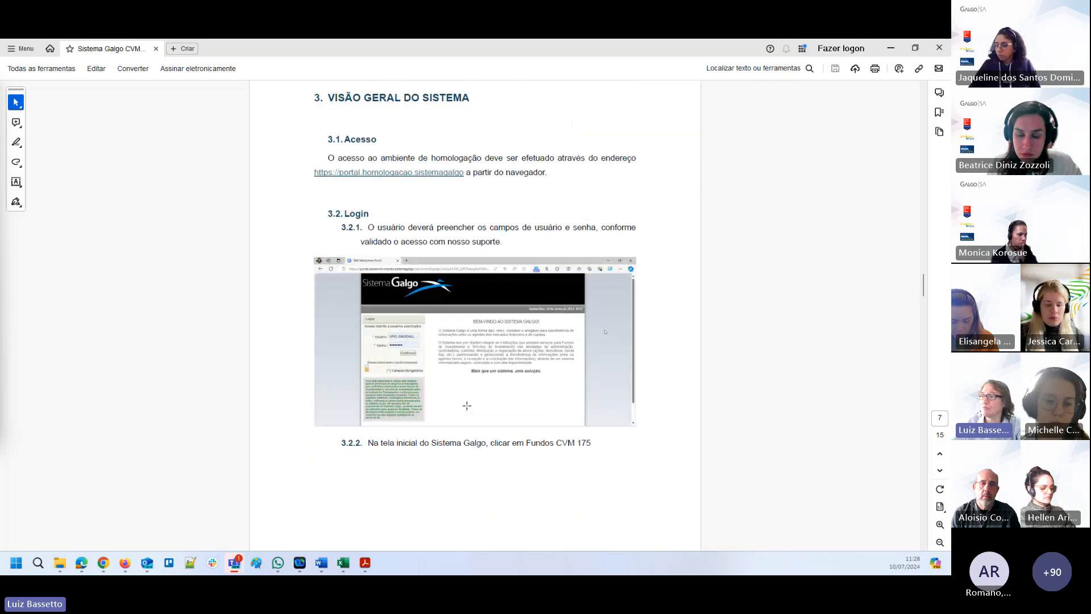
{"action": "scroll", "coordinate": [559, 401], "scroll_direction": "down", "scroll_amount": 5}
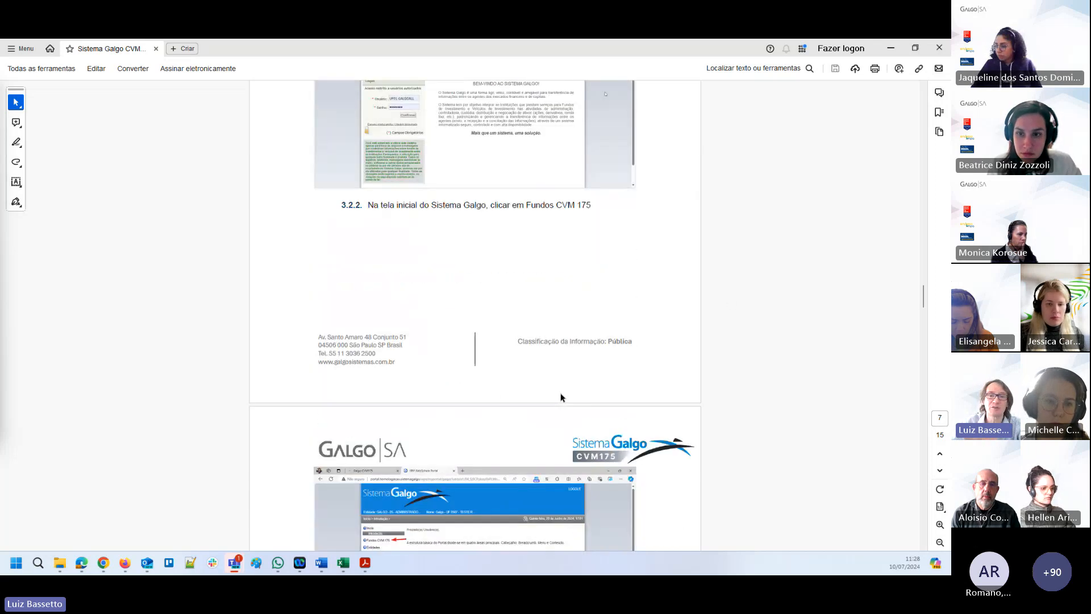
{"action": "scroll", "coordinate": [562, 397], "scroll_direction": "down", "scroll_amount": 2}
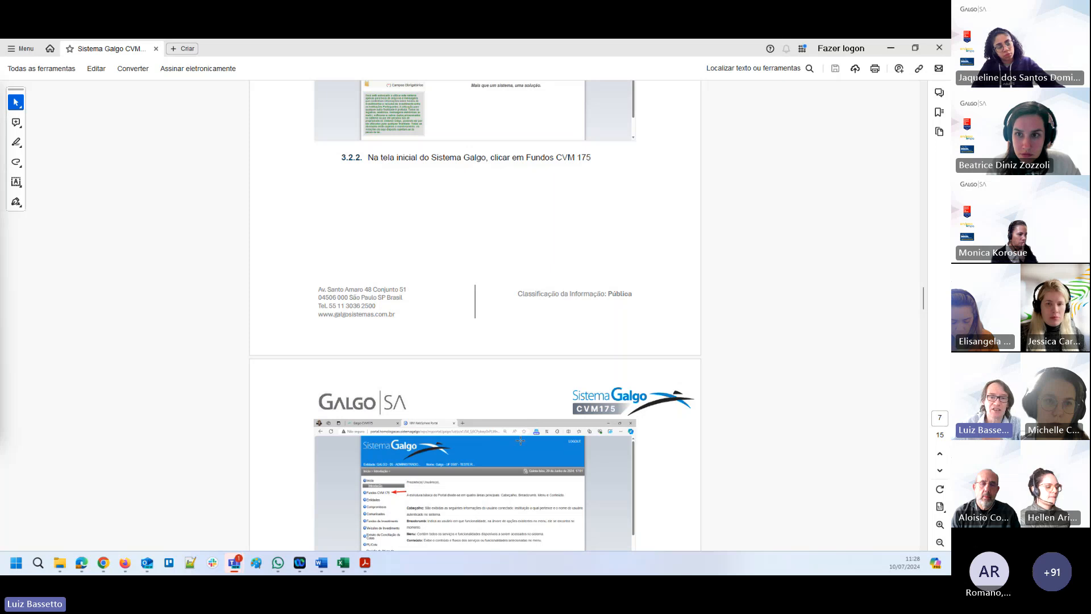
Read manual items 3.2.3 to 3.2.8 on opening Registro de Fundos, including an FIF fund and saving the form.
{"action": "scroll", "coordinate": [518, 430], "scroll_direction": "down", "scroll_amount": 4}
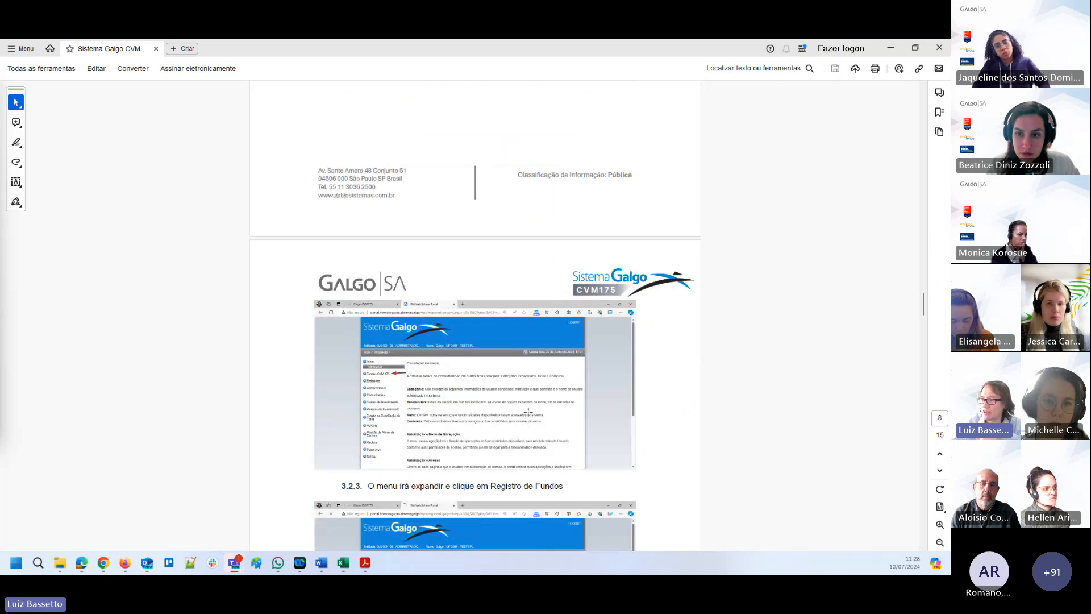
{"action": "scroll", "coordinate": [523, 424], "scroll_direction": "down", "scroll_amount": 4}
{"action": "scroll", "coordinate": [529, 413], "scroll_direction": "down", "scroll_amount": 4}
{"action": "scroll", "coordinate": [530, 410], "scroll_direction": "down", "scroll_amount": 13}
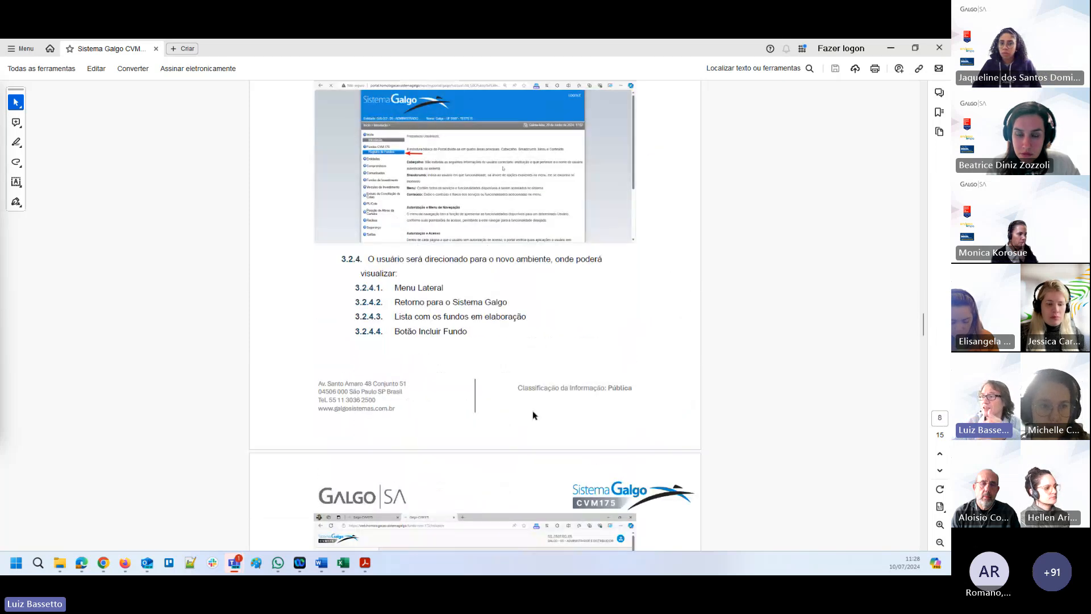
{"action": "scroll", "coordinate": [535, 404], "scroll_direction": "down", "scroll_amount": 6}
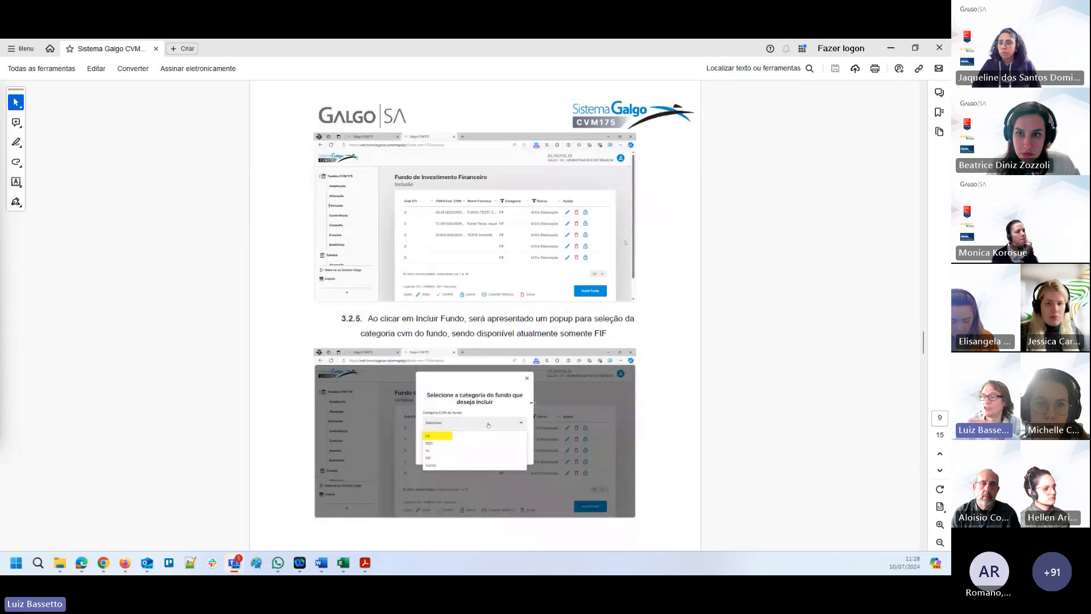
{"action": "scroll", "coordinate": [535, 401], "scroll_direction": "down", "scroll_amount": 2}
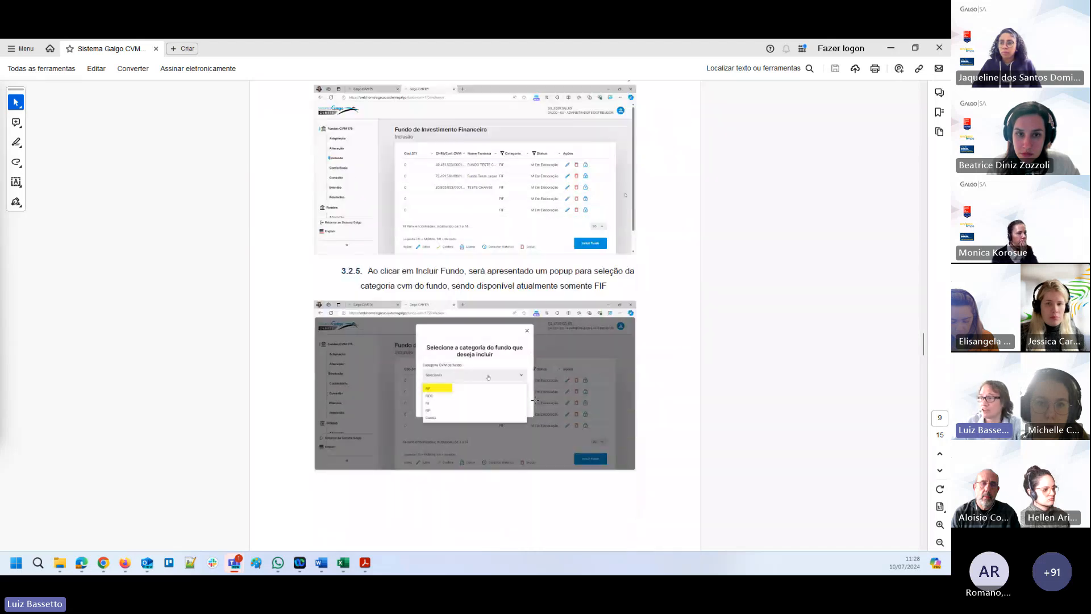
{"action": "scroll", "coordinate": [710, 291], "scroll_direction": "down", "scroll_amount": 13}
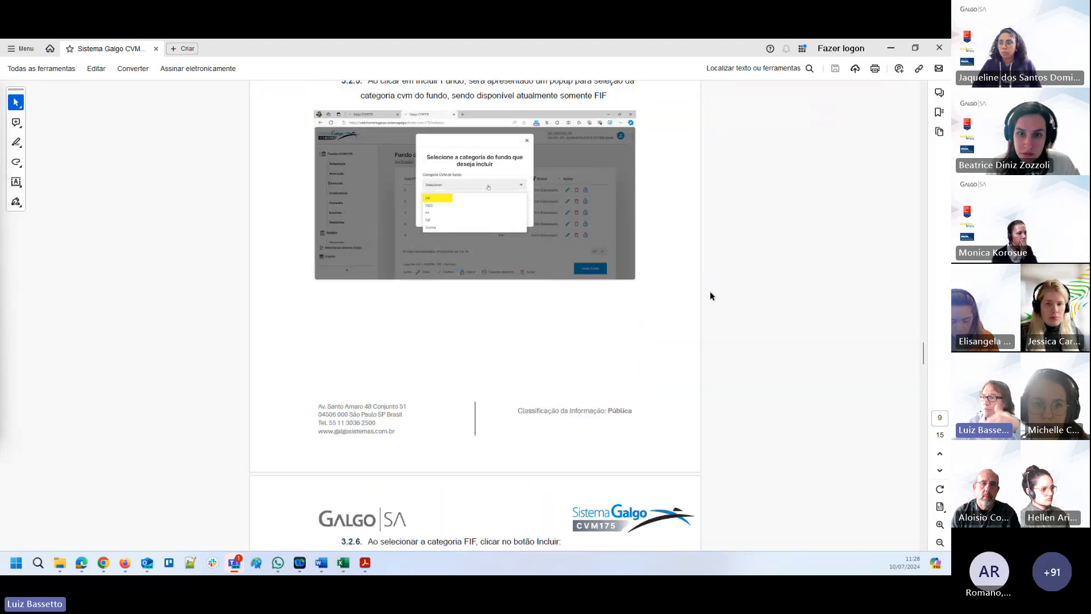
{"action": "scroll", "coordinate": [718, 293], "scroll_direction": "down", "scroll_amount": 3}
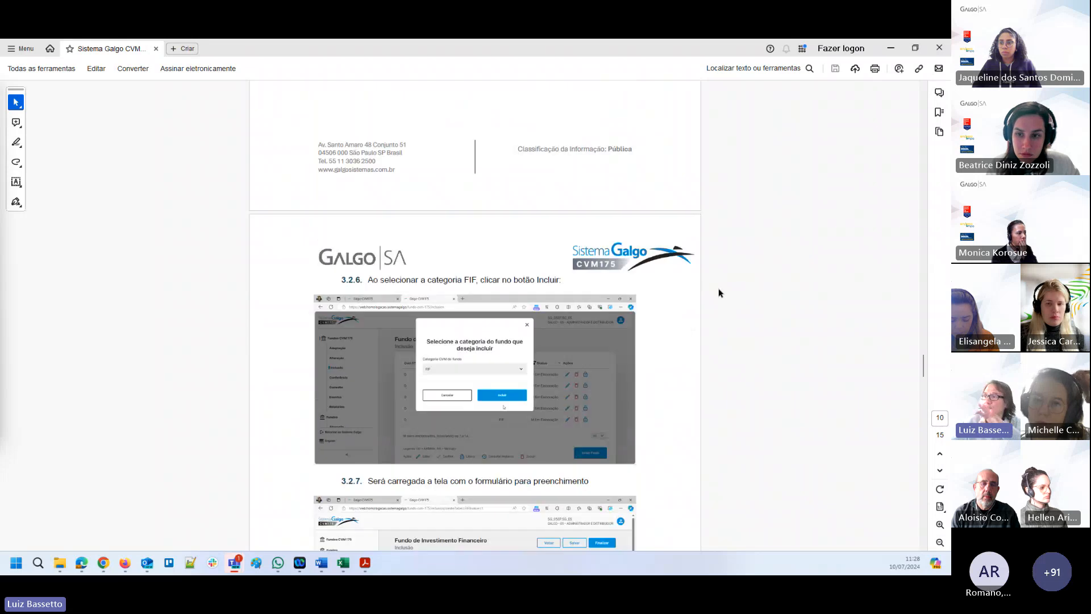
{"action": "scroll", "coordinate": [718, 294], "scroll_direction": "down", "scroll_amount": 13}
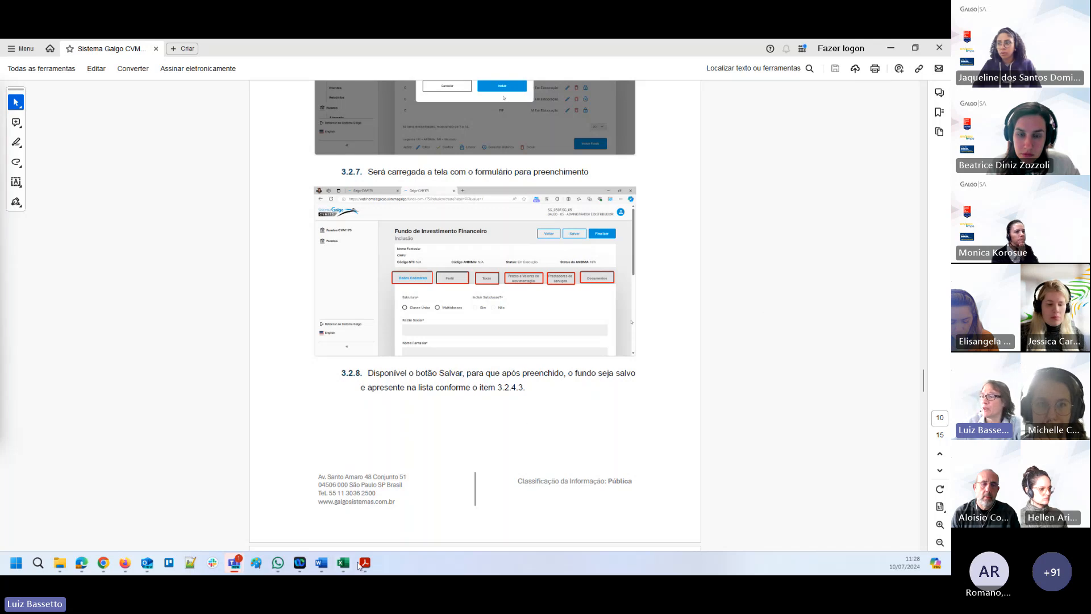
Switch to the Word template 02 - CVM175_nomedaentidade_AAAAMMDD.docx and review its Registro de Ocorrências table and bullet list.
{"action": "mouse_move", "coordinate": [321, 562]}
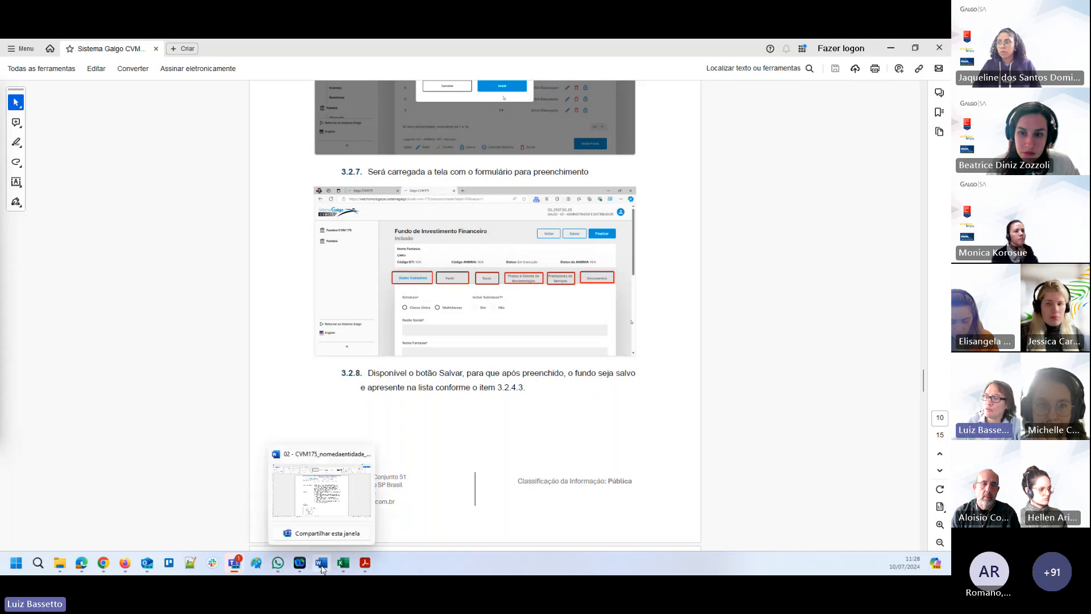
{"action": "left_click", "coordinate": [319, 521]}
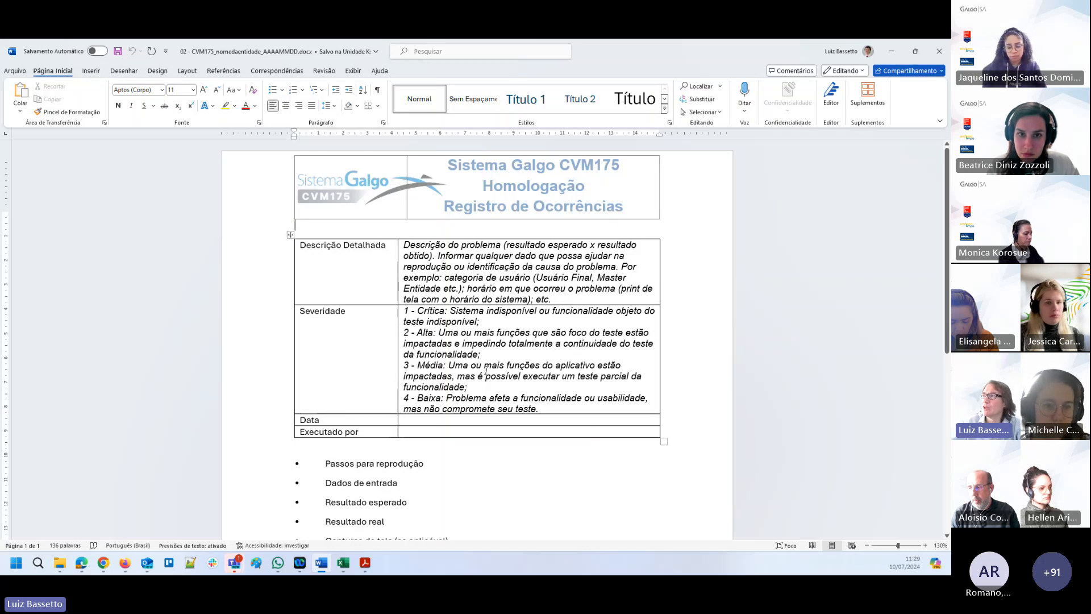
{"action": "scroll", "coordinate": [382, 223], "scroll_direction": "down", "scroll_amount": 1}
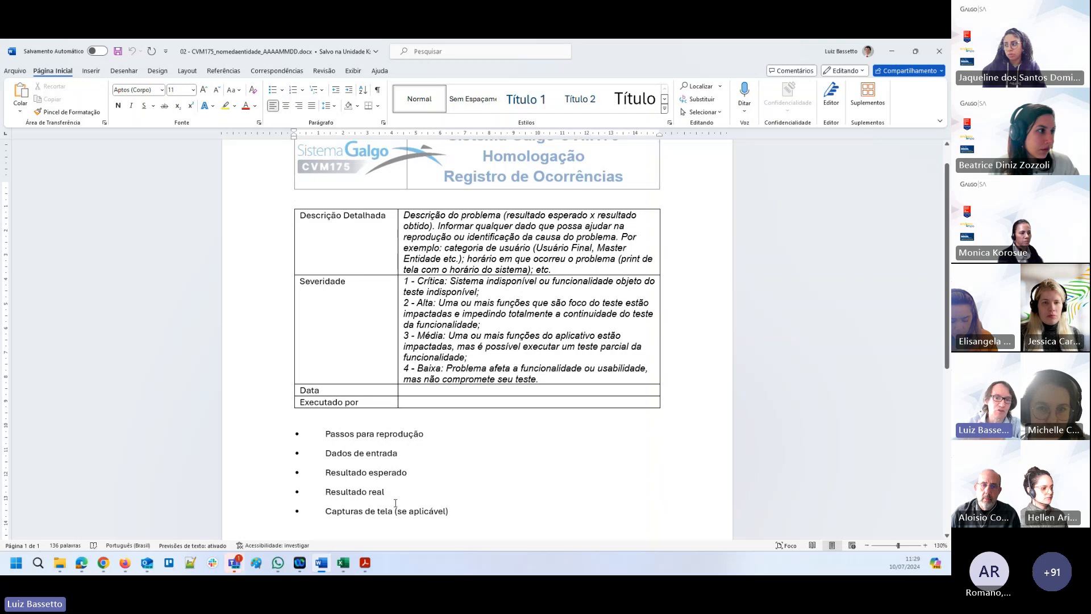
{"action": "scroll", "coordinate": [399, 497], "scroll_direction": "down", "scroll_amount": 2}
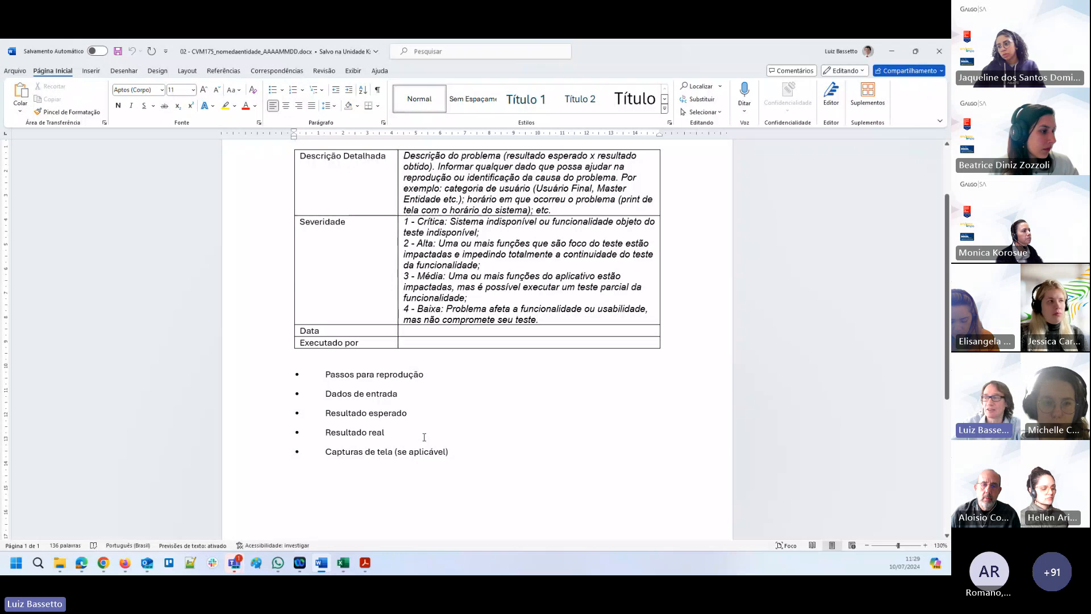
{"action": "scroll", "coordinate": [436, 439], "scroll_direction": "up", "scroll_amount": 3}
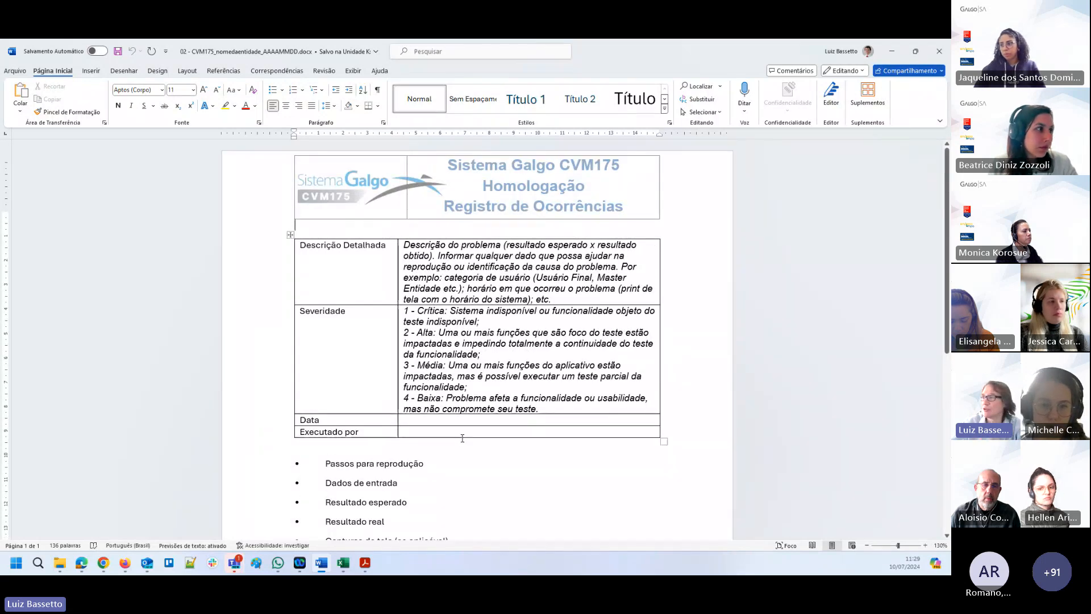
{"action": "left_click", "coordinate": [894, 52]}
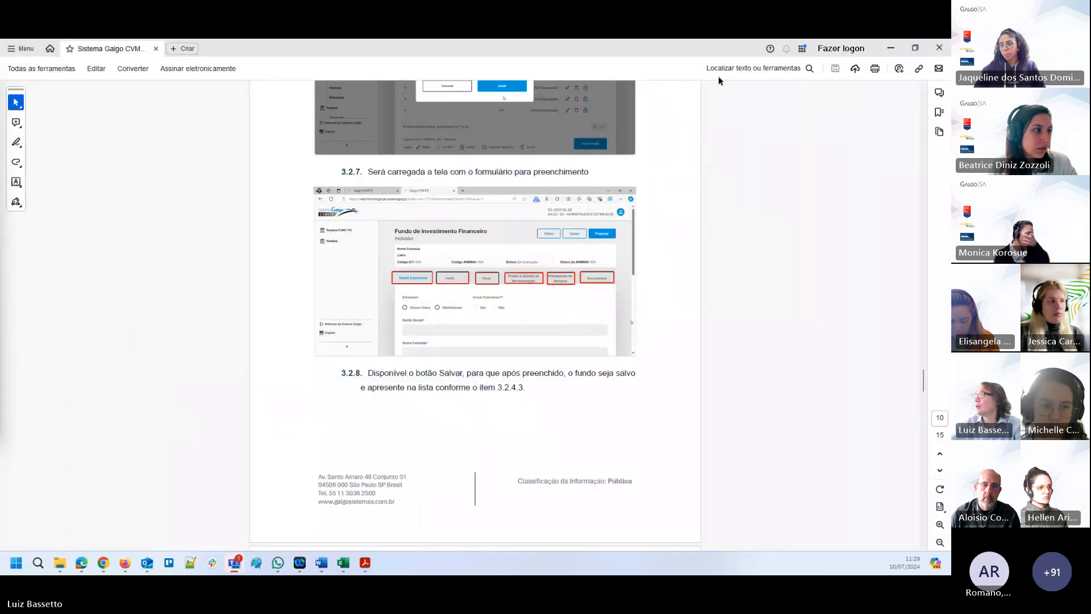
Switch to Chrome and log in to the Sistema Galgo homologation portal with the credentials already filled in.
{"action": "left_click", "coordinate": [891, 49]}
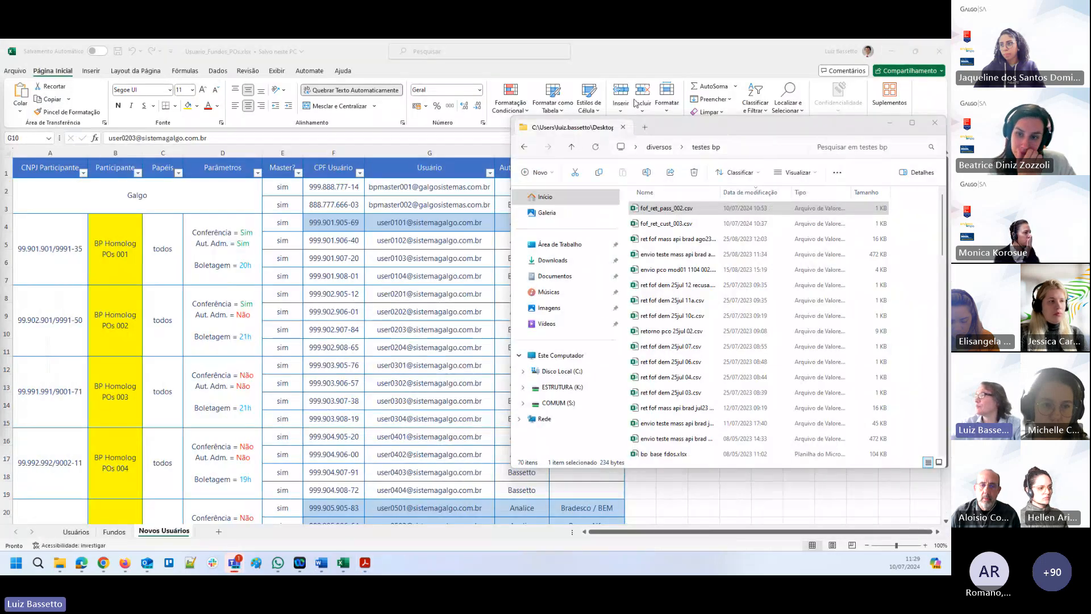
{"action": "left_click", "coordinate": [103, 562]}
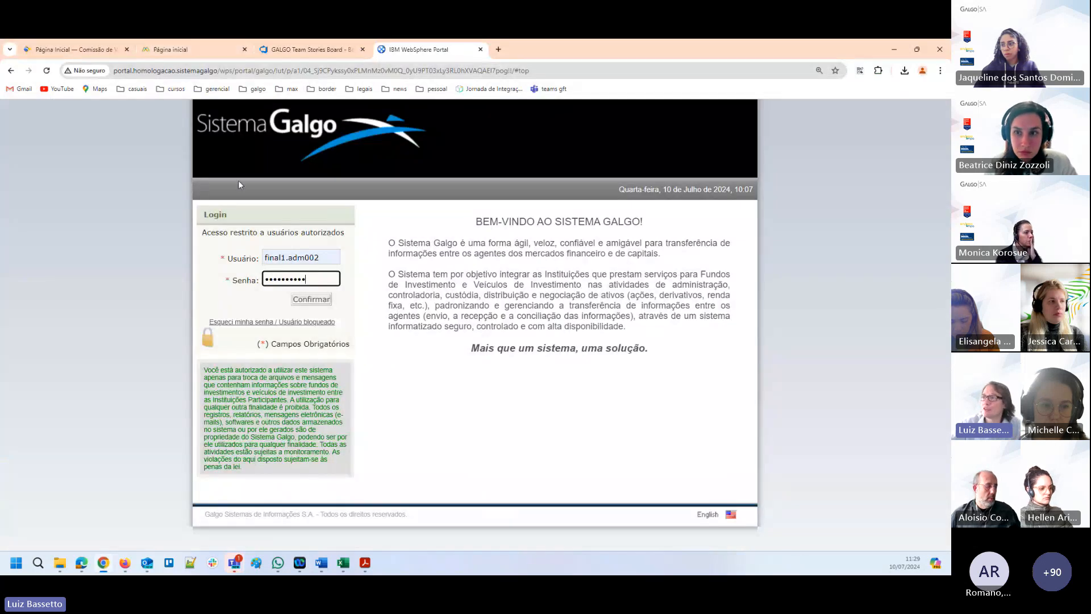
{"action": "left_click", "coordinate": [313, 300]}
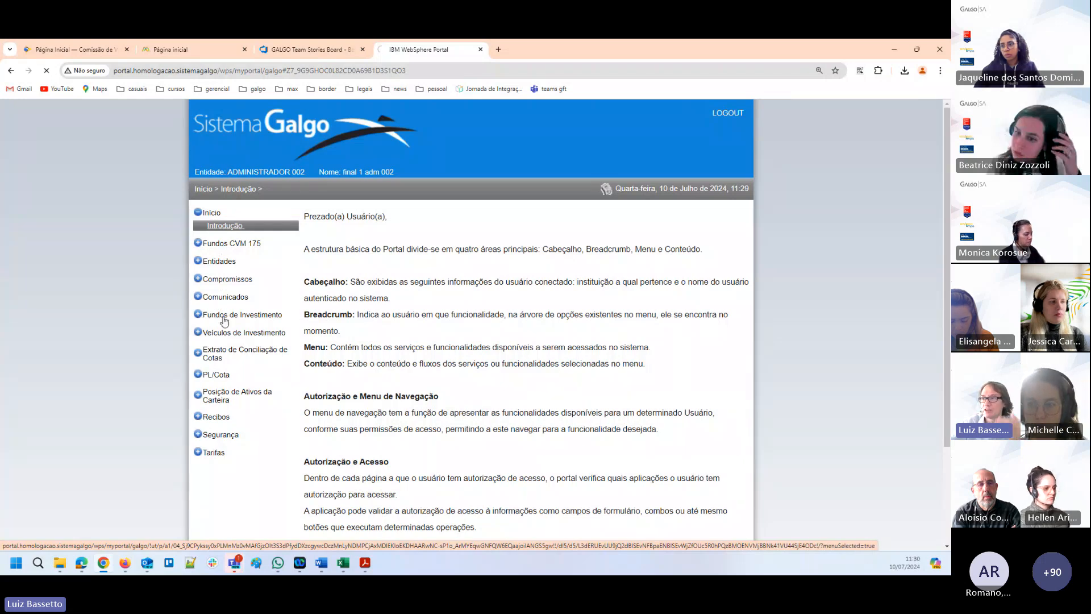
Open Registro de Fundos under Fundos CVM 175 and expand the Fundos CVM 175 options in the new environment.
{"action": "left_click", "coordinate": [222, 316]}
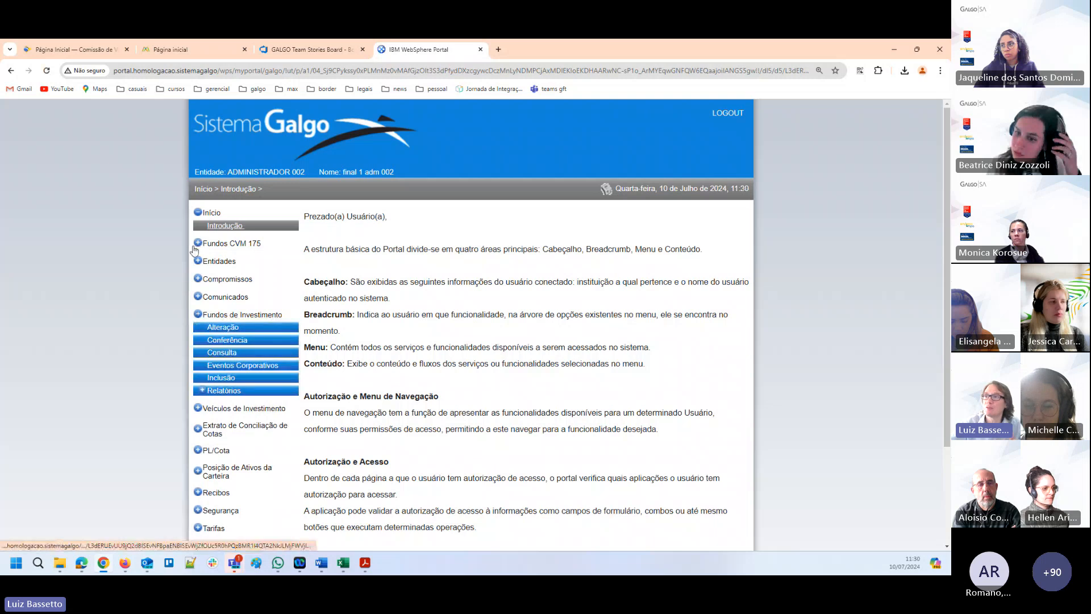
{"action": "left_click", "coordinate": [236, 247]}
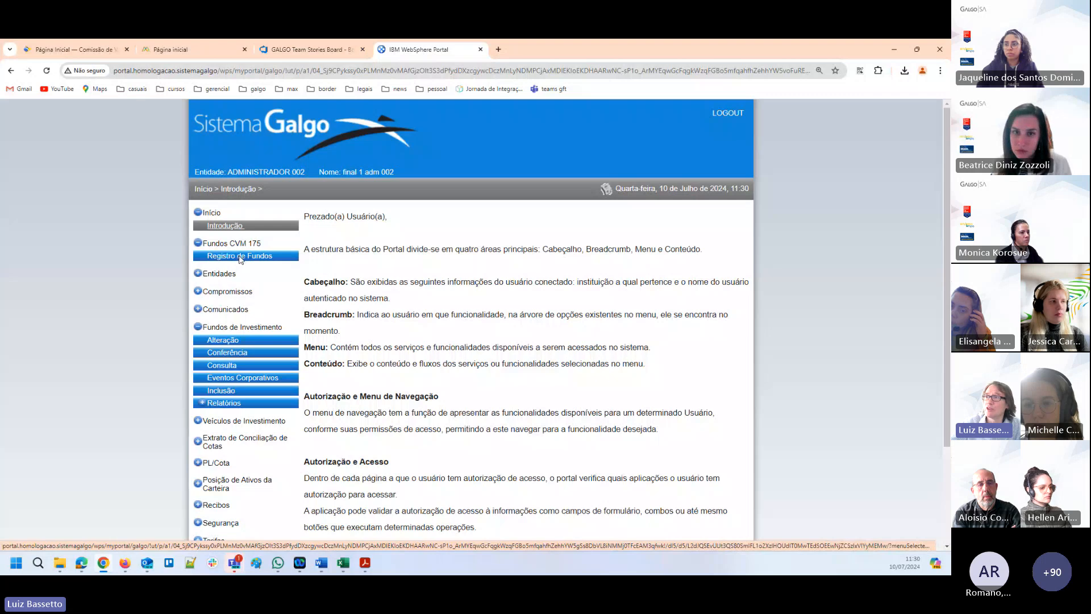
{"action": "left_click", "coordinate": [240, 259]}
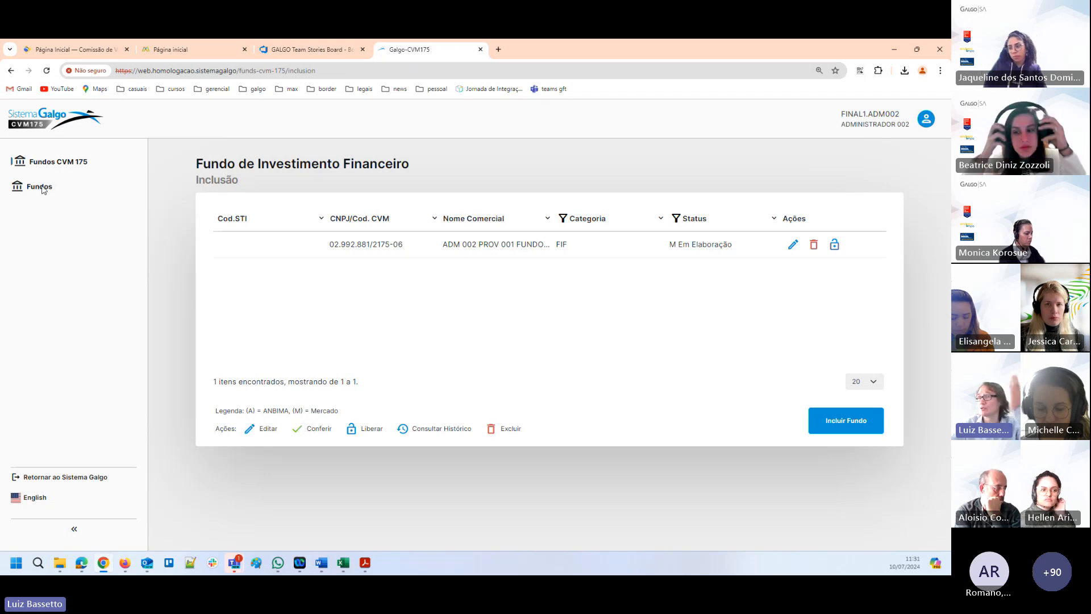
{"action": "left_click", "coordinate": [40, 164]}
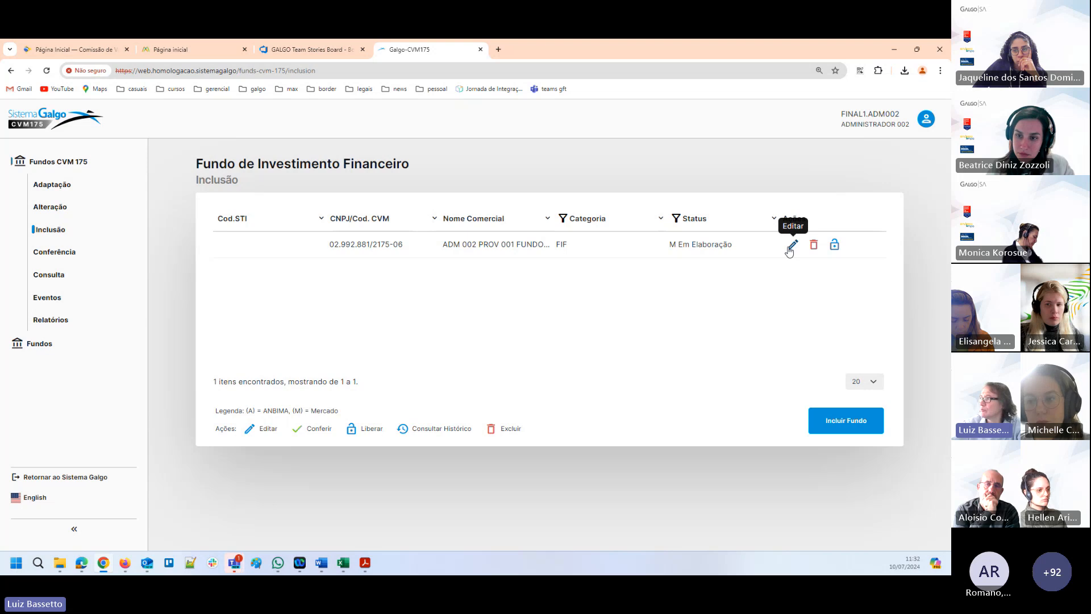
Start including a new fund with the CVM category FIF.
{"action": "left_click", "coordinate": [849, 424]}
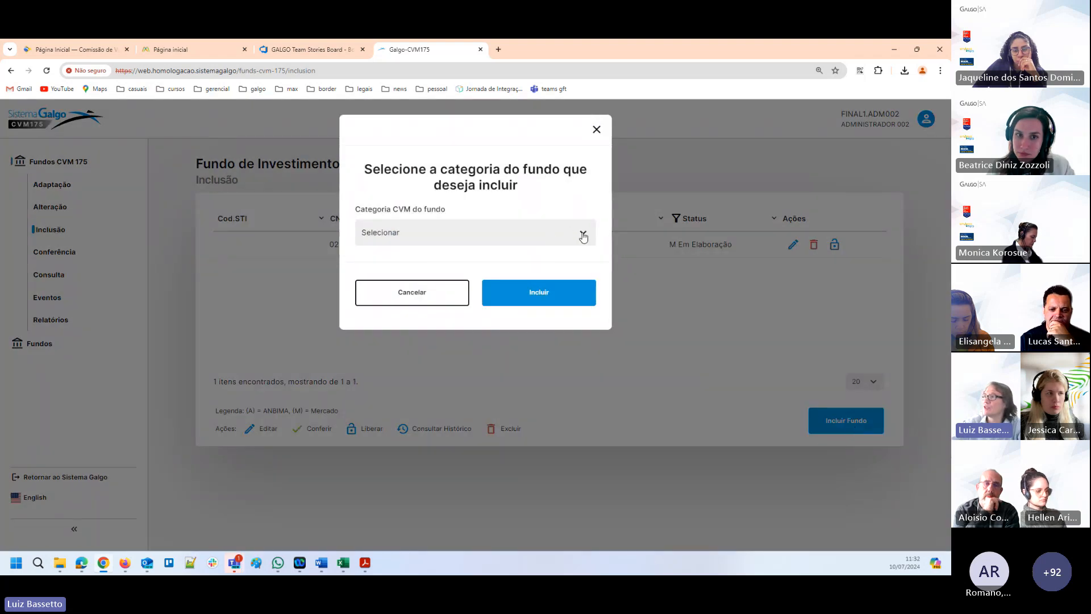
{"action": "left_click", "coordinate": [583, 238]}
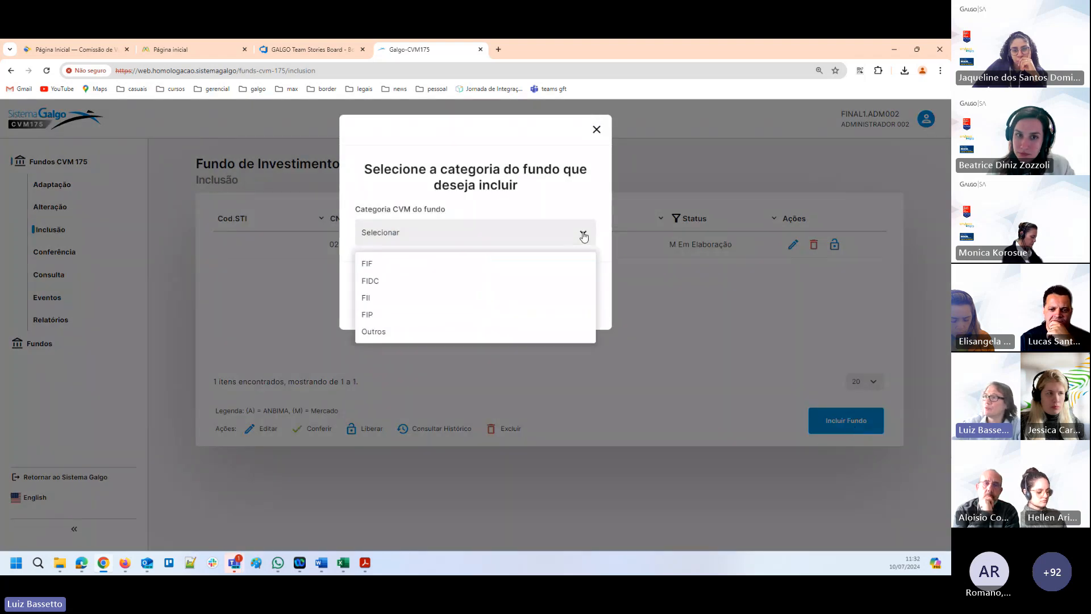
{"action": "left_click", "coordinate": [380, 268]}
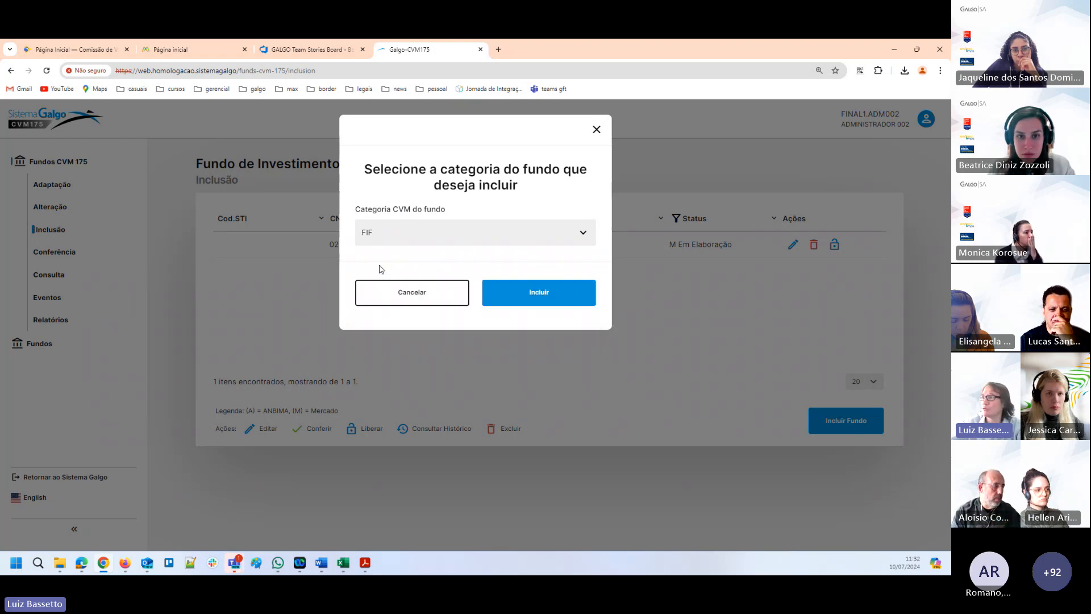
{"action": "left_click", "coordinate": [538, 293]}
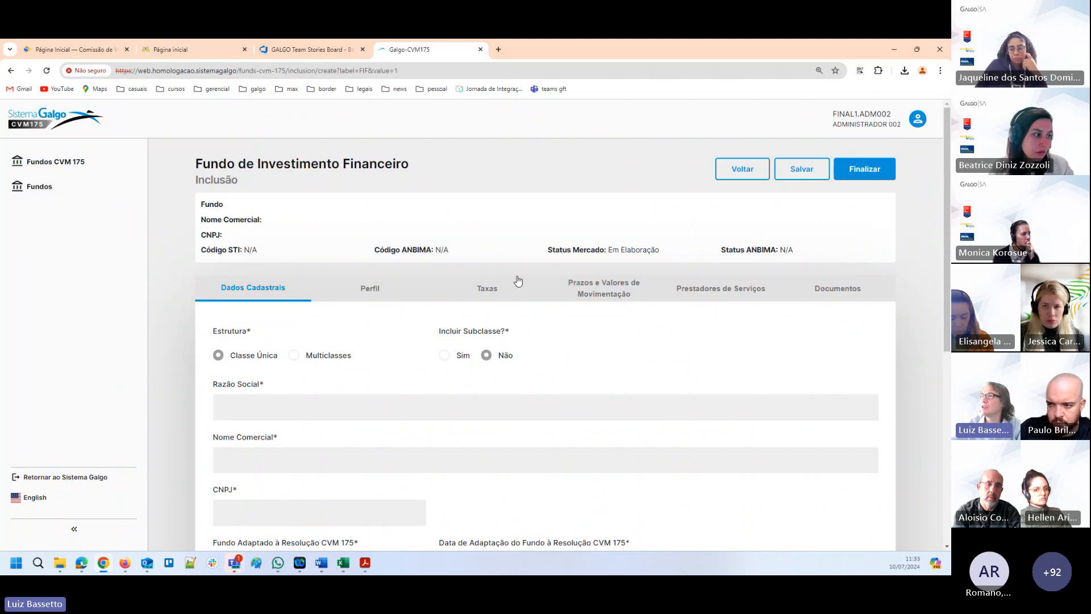
Set the fund's Razão Social to ADM 002 PROV 001 FUNDO 001 in Dados Cadastrais.
{"action": "scroll", "coordinate": [528, 271], "scroll_direction": "down", "scroll_amount": 1}
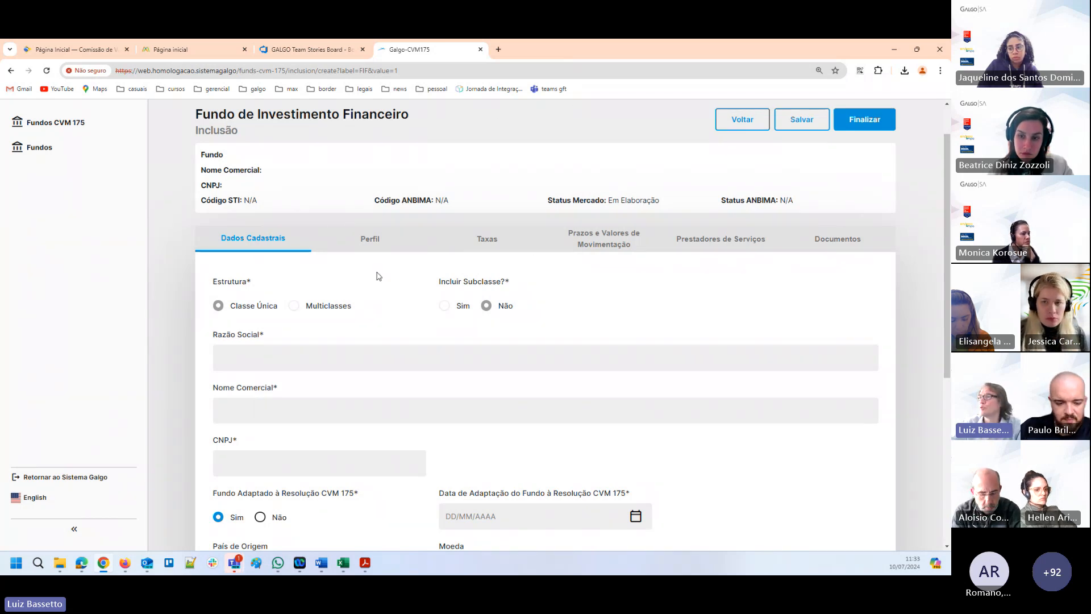
{"action": "scroll", "coordinate": [377, 275], "scroll_direction": "down", "scroll_amount": 2}
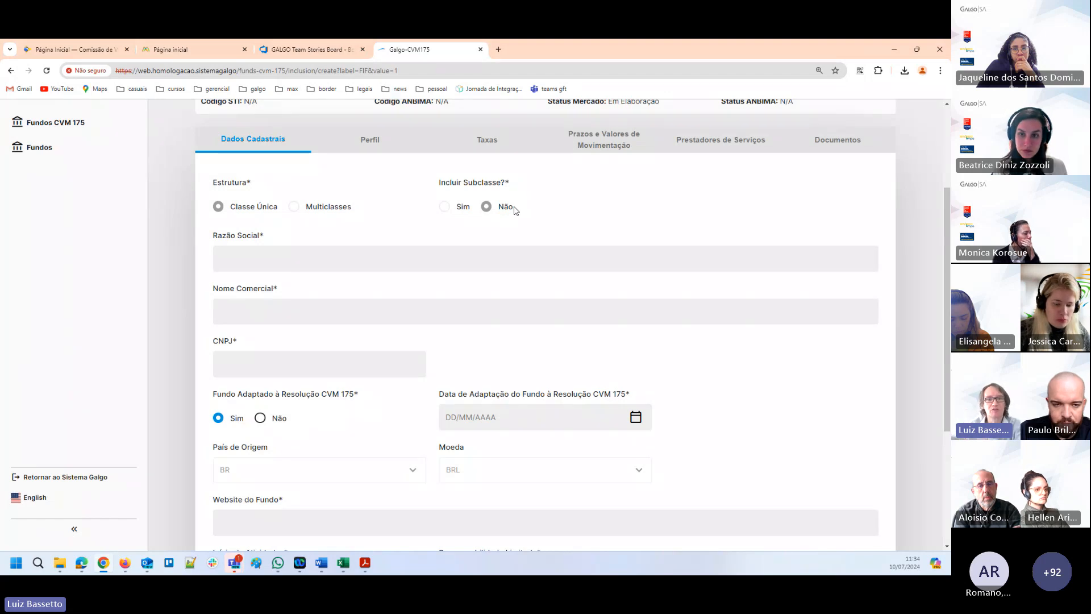
{"action": "left_click", "coordinate": [252, 258]}
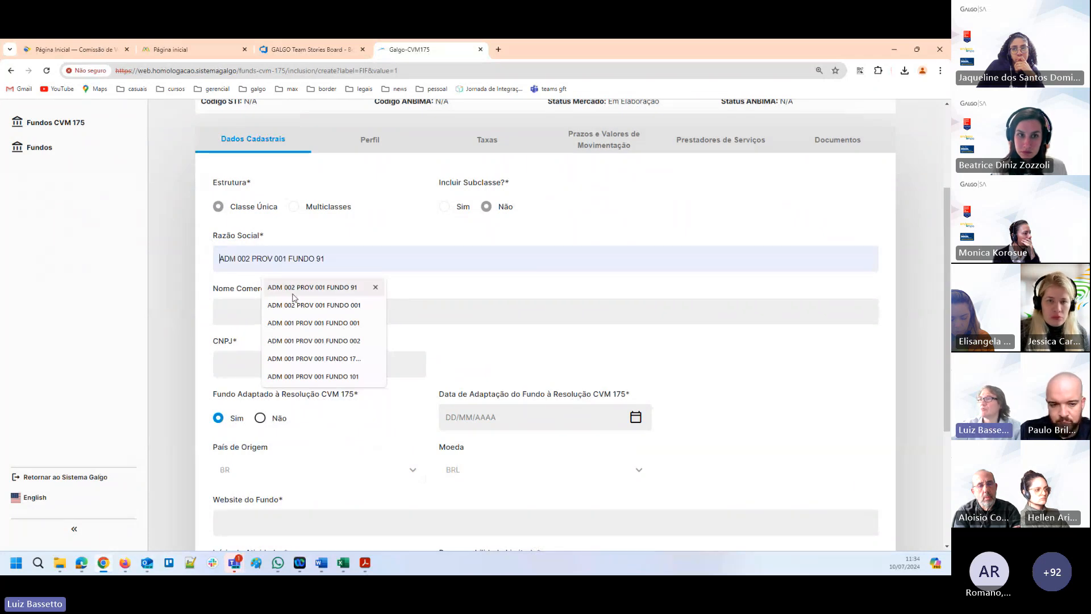
{"action": "left_click", "coordinate": [307, 310]}
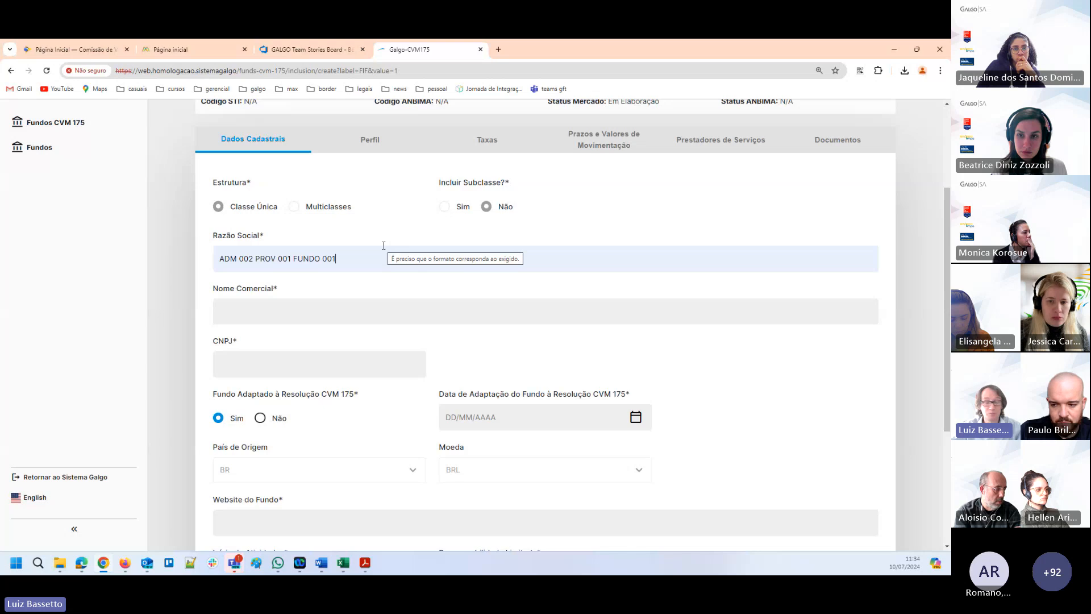
Set the fund's Nome Comercial to ADM 002 PROV 001 FUNDO 001.
{"action": "key", "text": "Tab"}
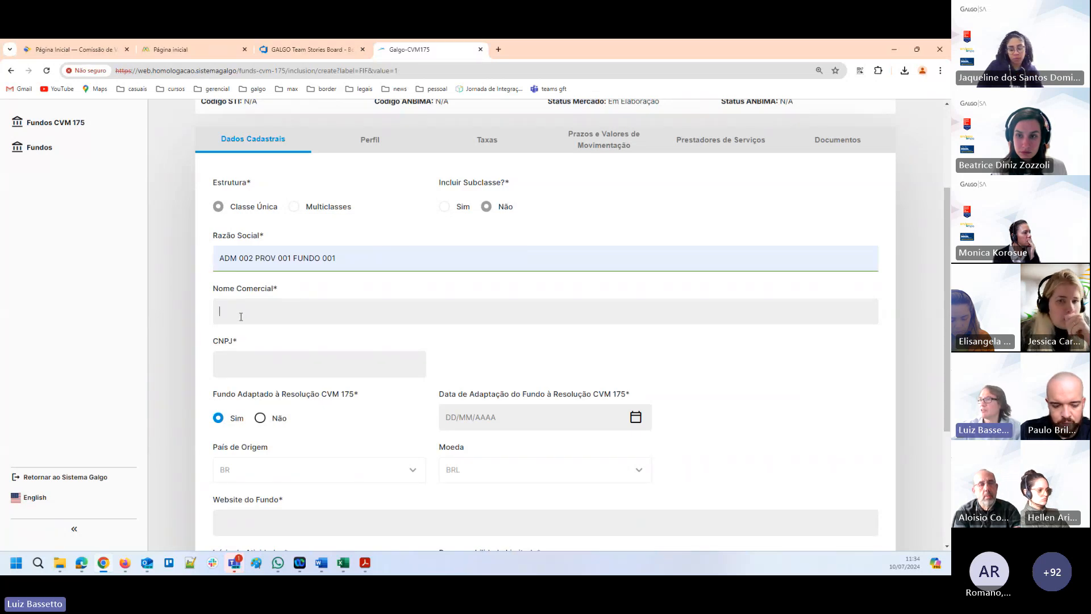
{"action": "type", "text": "ADM 002 PROV 001 FUNDO 001"}
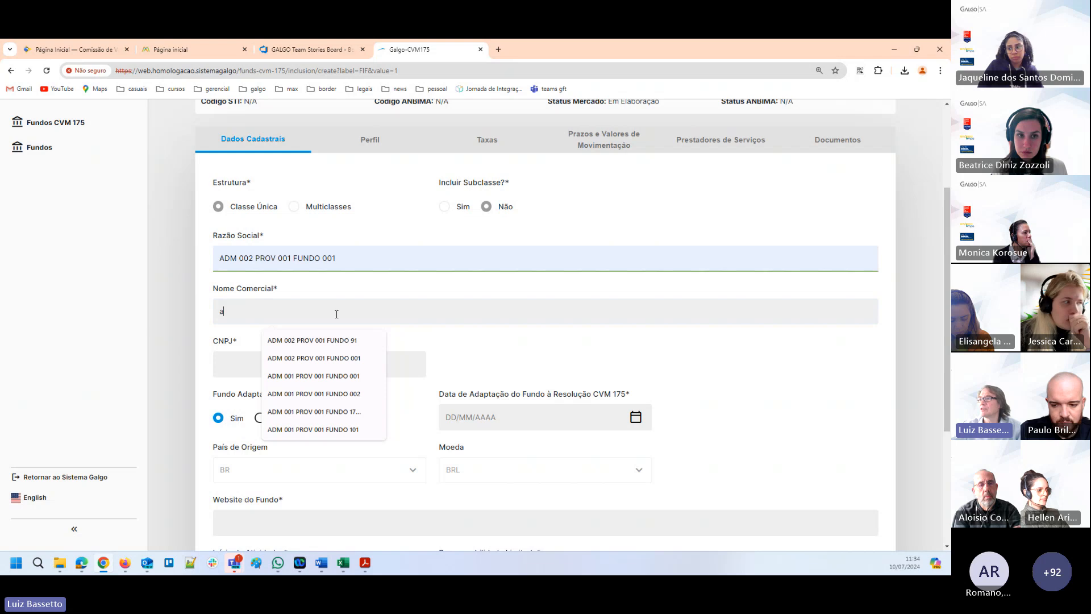
{"action": "left_click", "coordinate": [345, 363]}
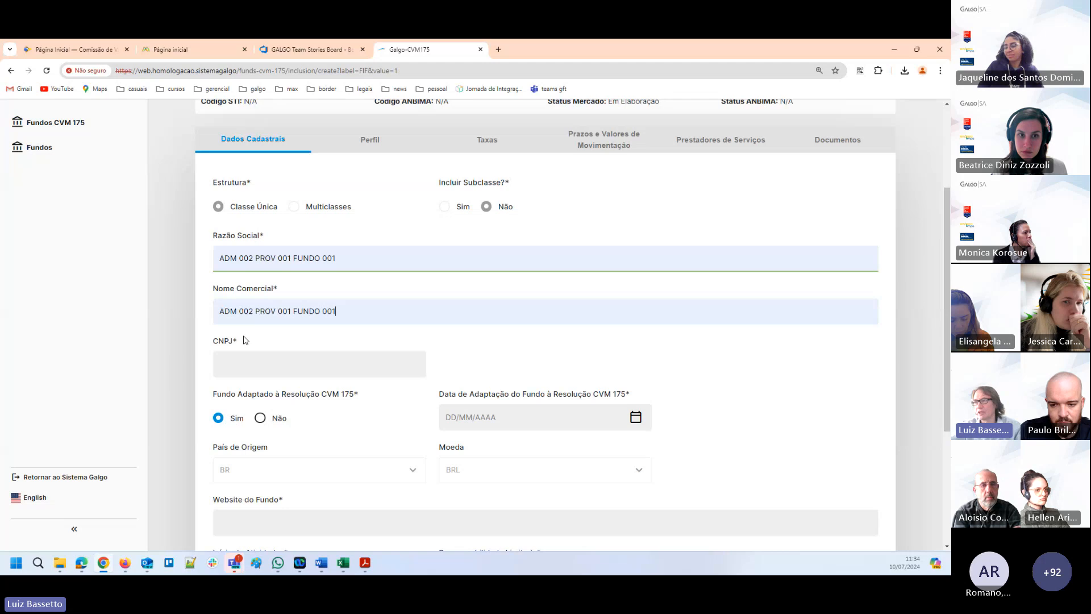
Fill in the fund's CNPJ with the number copied from another window.
{"action": "left_click", "coordinate": [247, 366]}
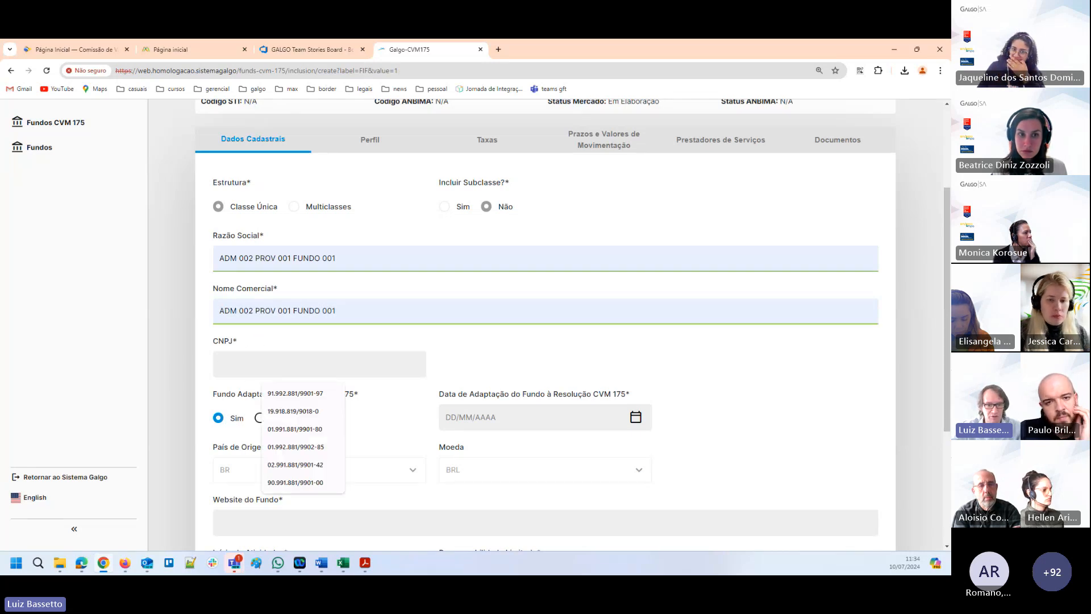
{"action": "key", "text": "alt+Tab"}
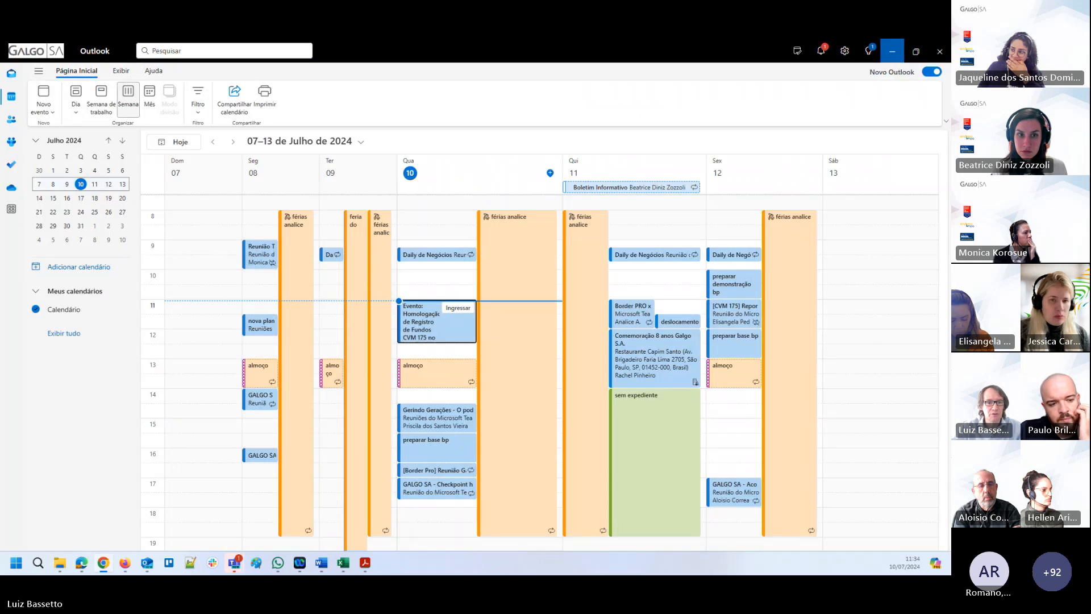
{"action": "key", "text": "alt+Tab"}
{"action": "key", "text": "alt+Tab"}
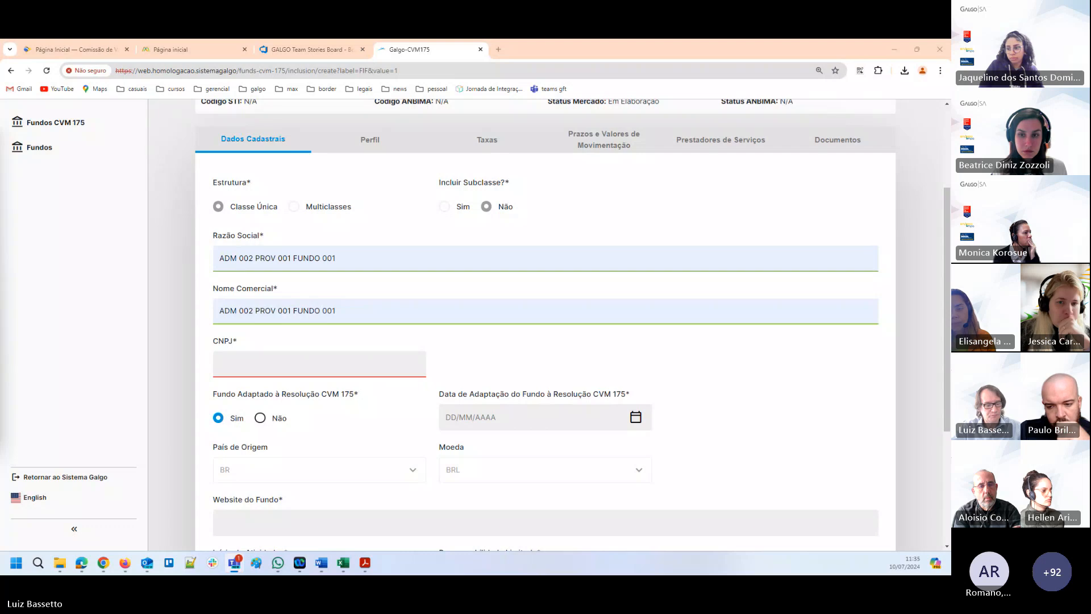
{"action": "left_click", "coordinate": [226, 364]}
{"action": "type", "text": "01.992.881/2175-43"}
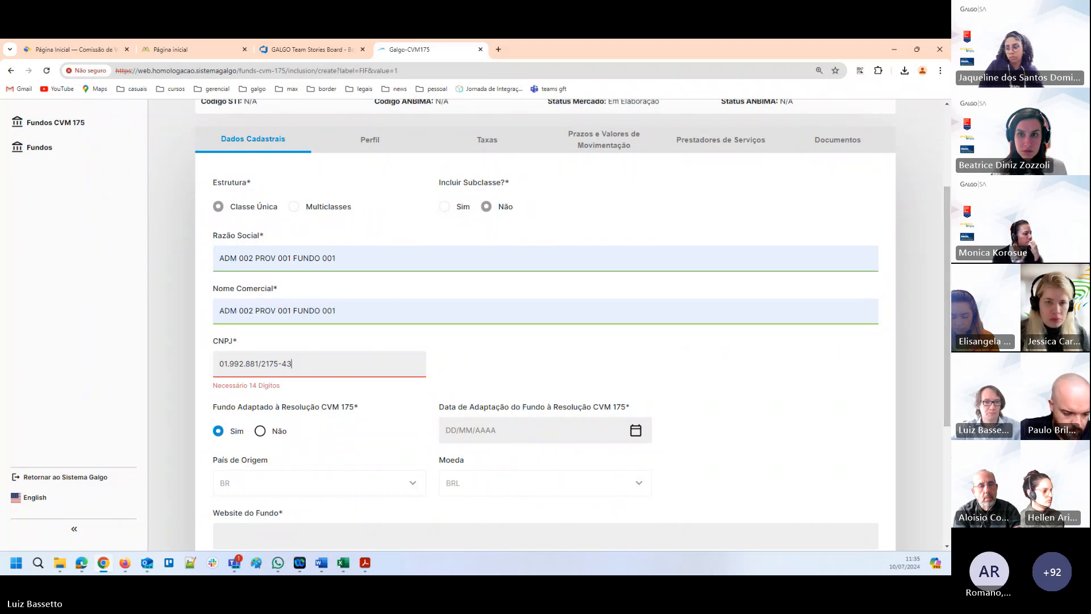
Set Data de Adaptação do Fundo à Resolução CVM 175 to 02/07/2024.
{"action": "scroll", "coordinate": [419, 445], "scroll_direction": "down", "scroll_amount": 1}
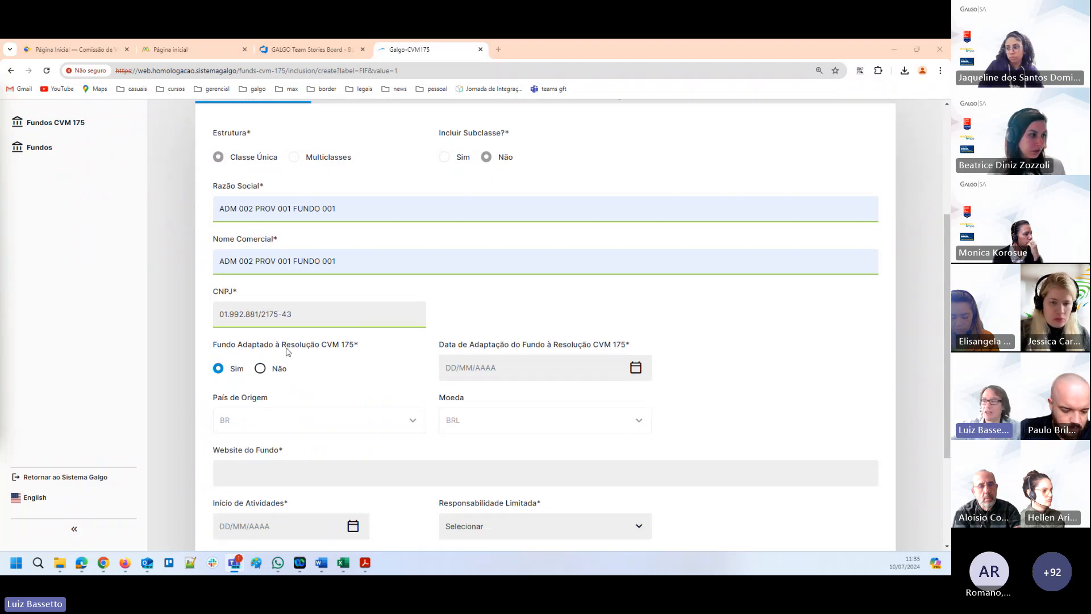
{"action": "left_click", "coordinate": [636, 369]}
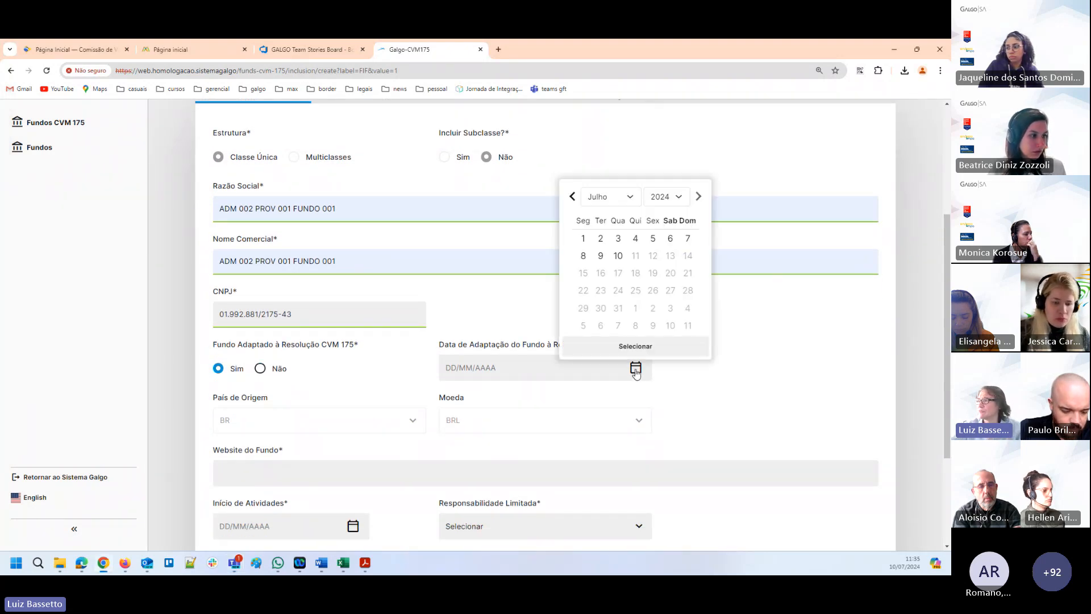
{"action": "left_click", "coordinate": [601, 239]}
{"action": "left_click", "coordinate": [657, 351]}
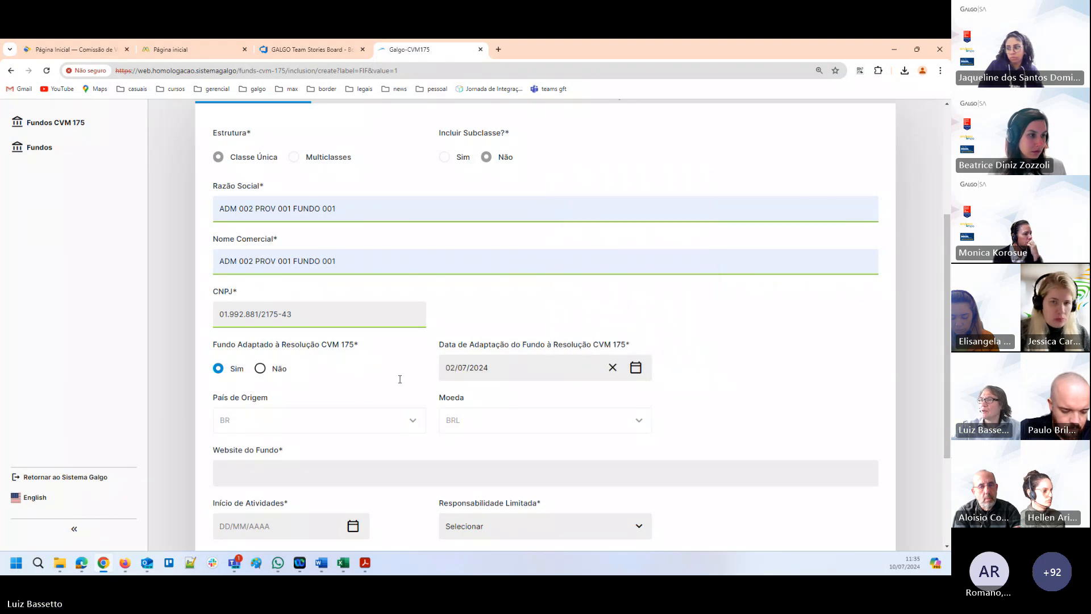
{"action": "scroll", "coordinate": [375, 412], "scroll_direction": "down", "scroll_amount": 2}
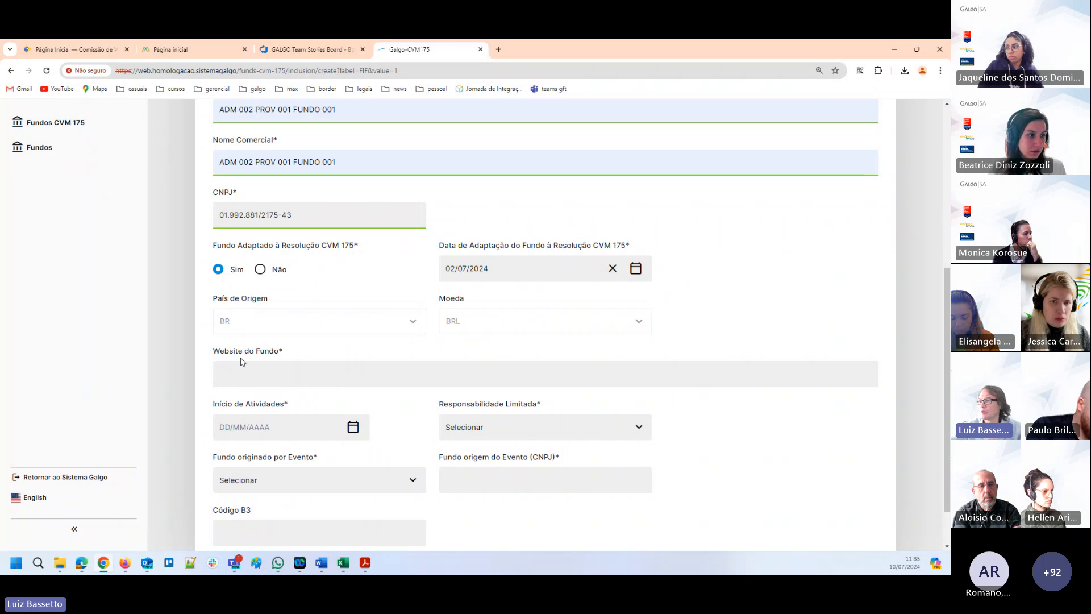
{"action": "left_click", "coordinate": [263, 377]}
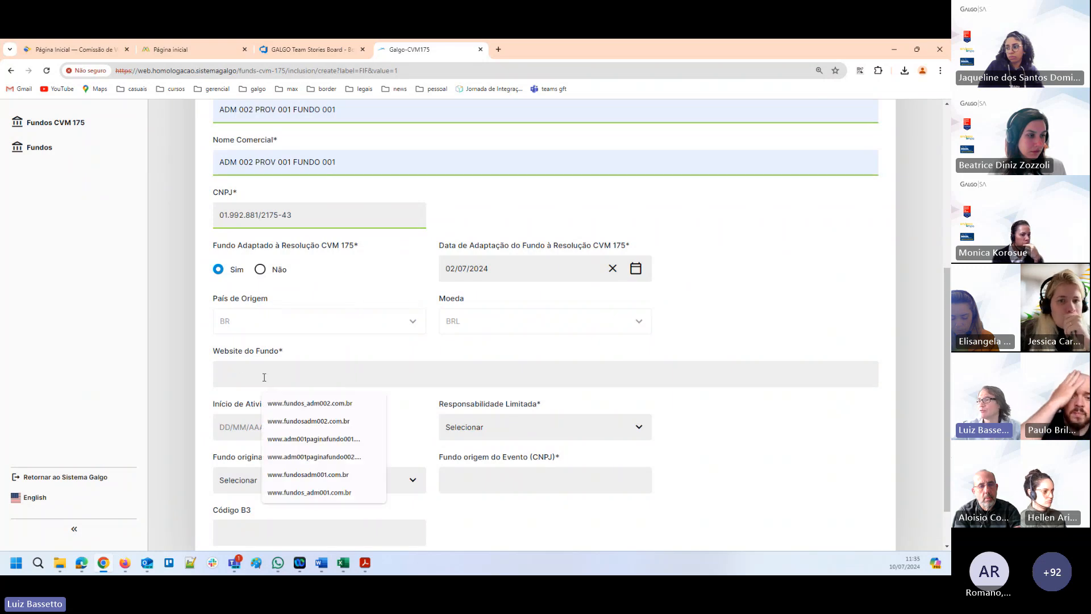
{"action": "left_click", "coordinate": [322, 421]}
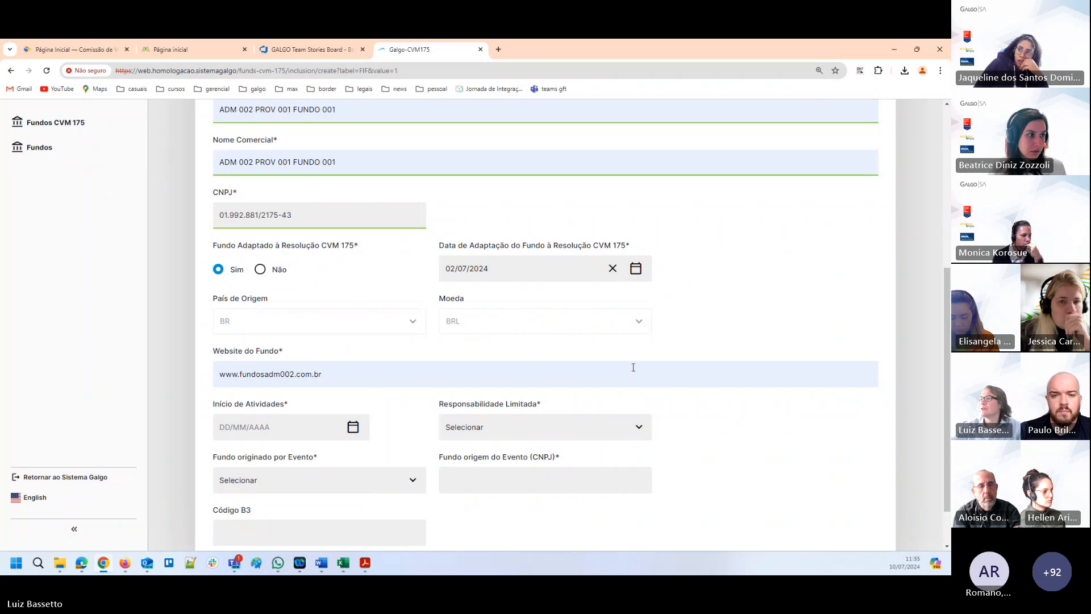
{"action": "scroll", "coordinate": [625, 364], "scroll_direction": "down", "scroll_amount": 1}
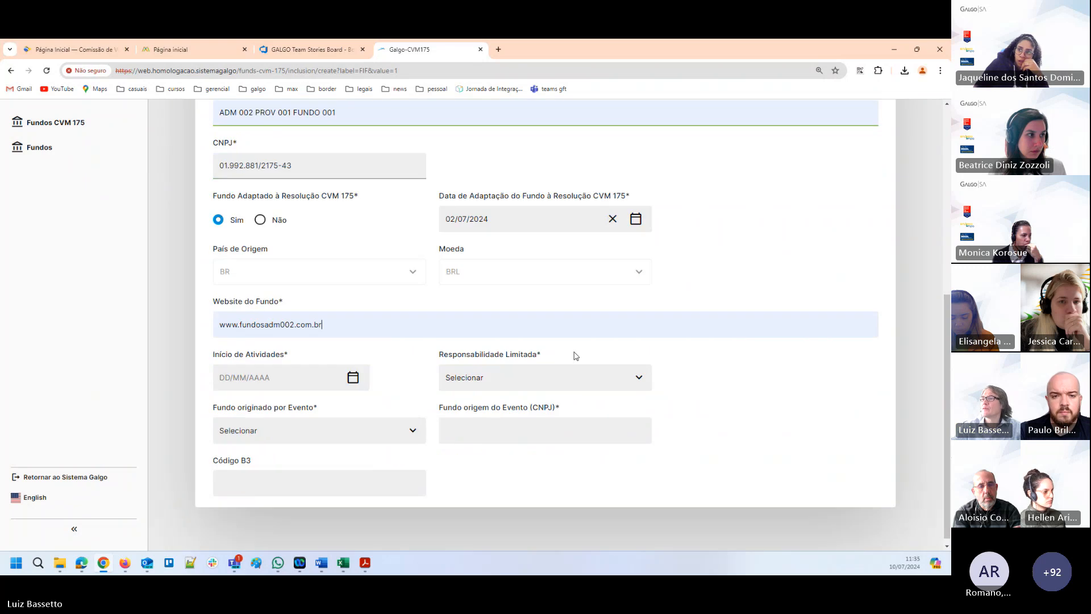
{"action": "left_click", "coordinate": [352, 381]}
{"action": "left_click", "coordinate": [317, 248]}
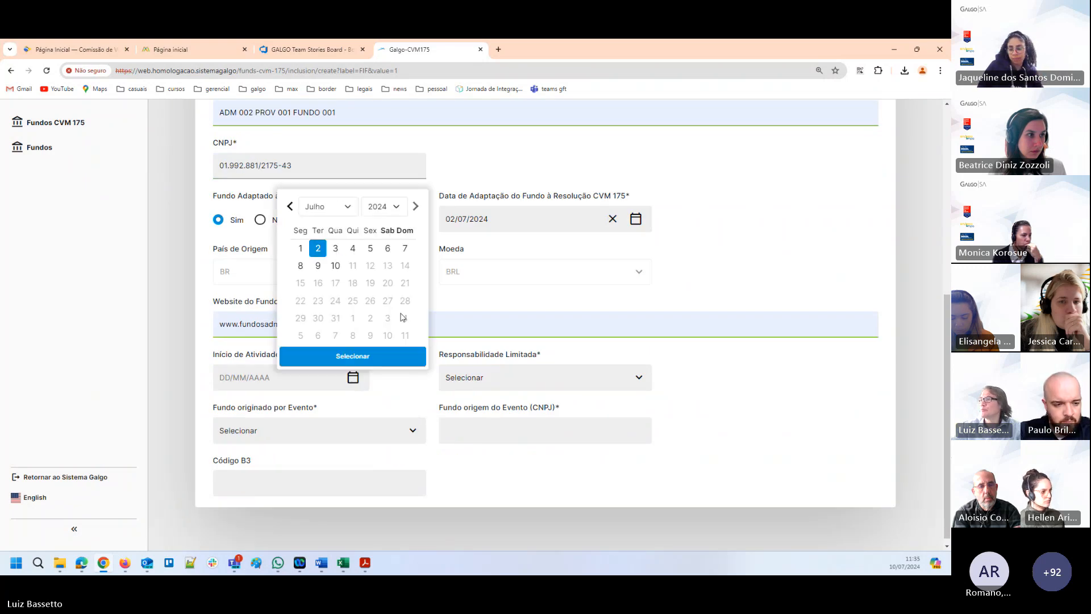
{"action": "left_click", "coordinate": [361, 356]}
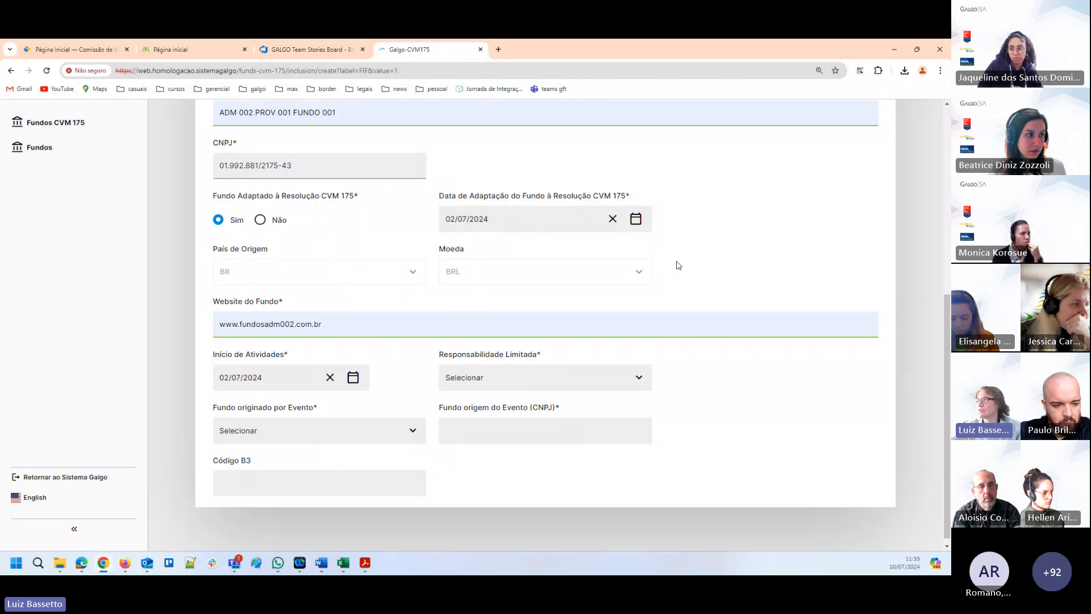
Set Responsabilidade Limitada to Não in the fund's registration data.
{"action": "scroll", "coordinate": [676, 261], "scroll_direction": "up", "scroll_amount": 3}
{"action": "scroll", "coordinate": [676, 238], "scroll_direction": "up", "scroll_amount": 2}
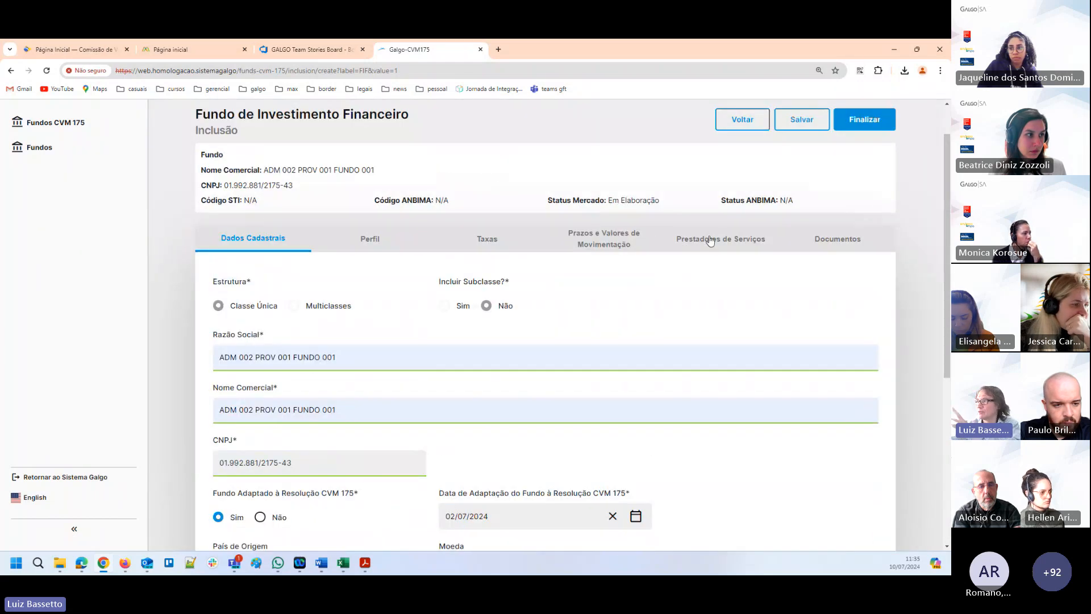
{"action": "scroll", "coordinate": [713, 234], "scroll_direction": "down", "scroll_amount": 3}
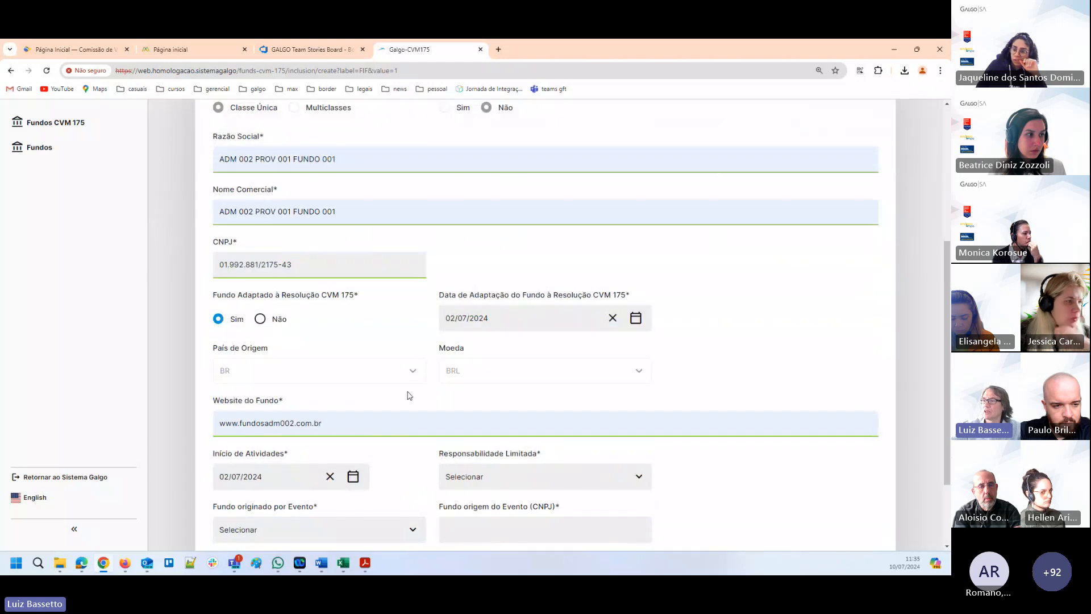
{"action": "scroll", "coordinate": [375, 403], "scroll_direction": "down", "scroll_amount": 2}
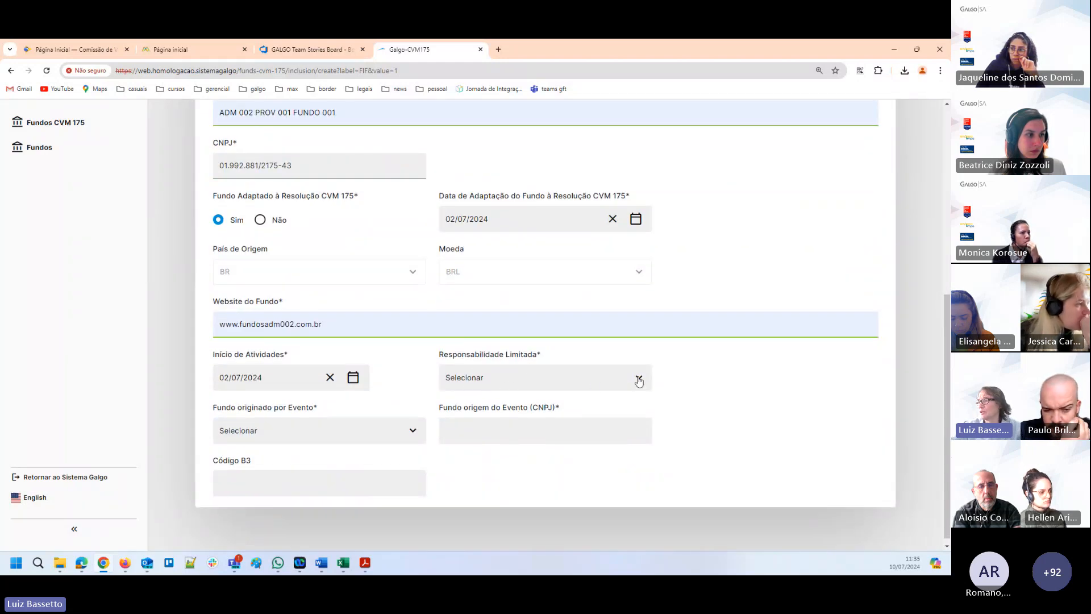
{"action": "left_click", "coordinate": [638, 382]}
{"action": "left_click", "coordinate": [461, 426]}
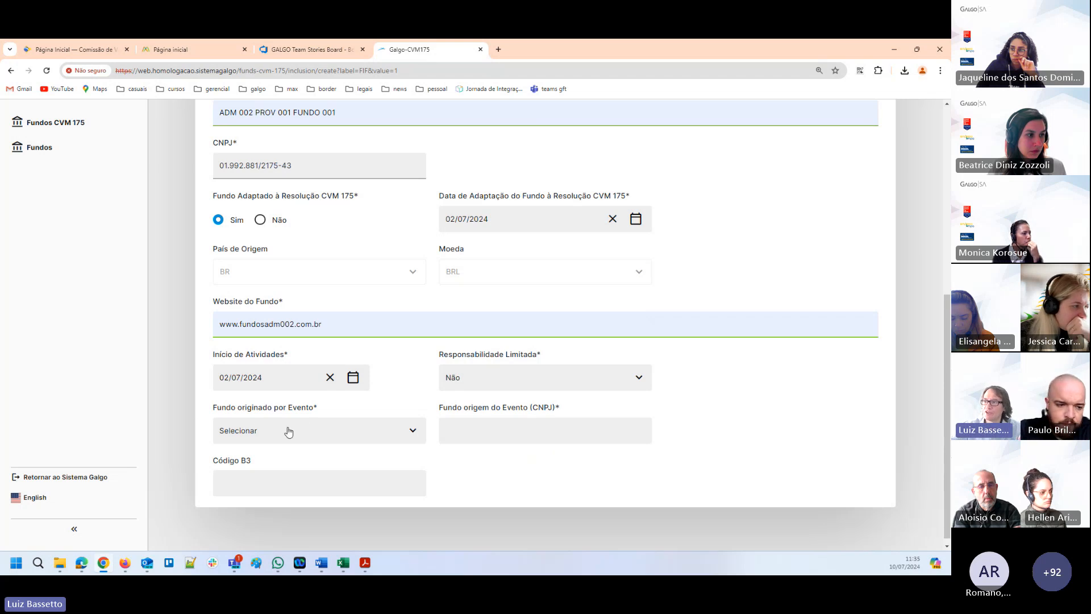
Try Cisão Parcial, Não se Aplica and Incorporação in turn as the option for Fundo originado por Evento.
{"action": "left_click", "coordinate": [414, 434]}
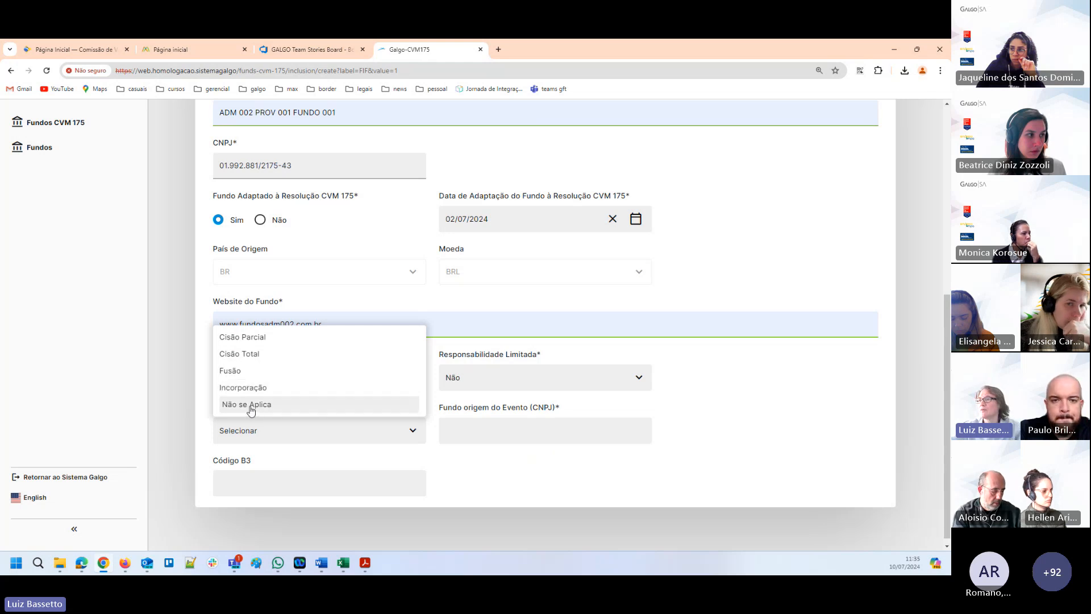
{"action": "left_click", "coordinate": [261, 338]}
{"action": "left_click", "coordinate": [461, 436]}
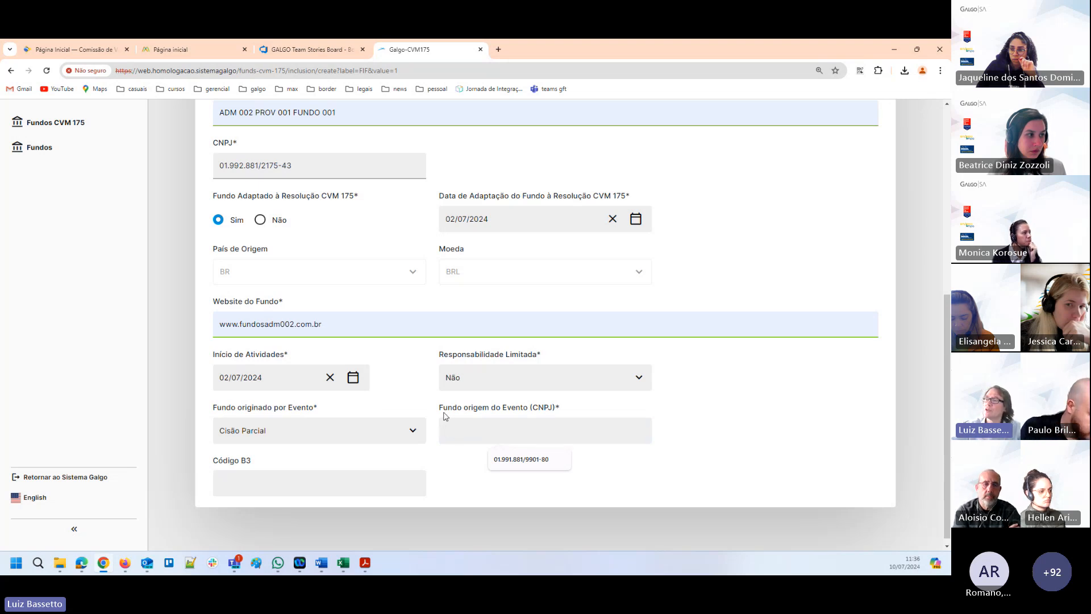
{"action": "left_click", "coordinate": [411, 431]}
{"action": "left_click", "coordinate": [251, 404]}
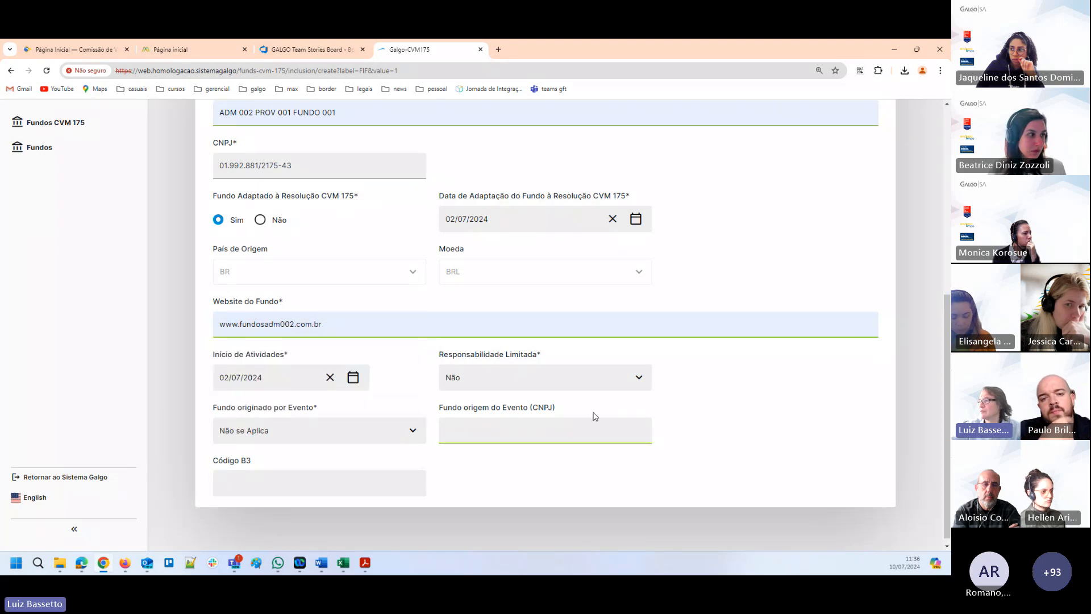
{"action": "left_click", "coordinate": [243, 443]}
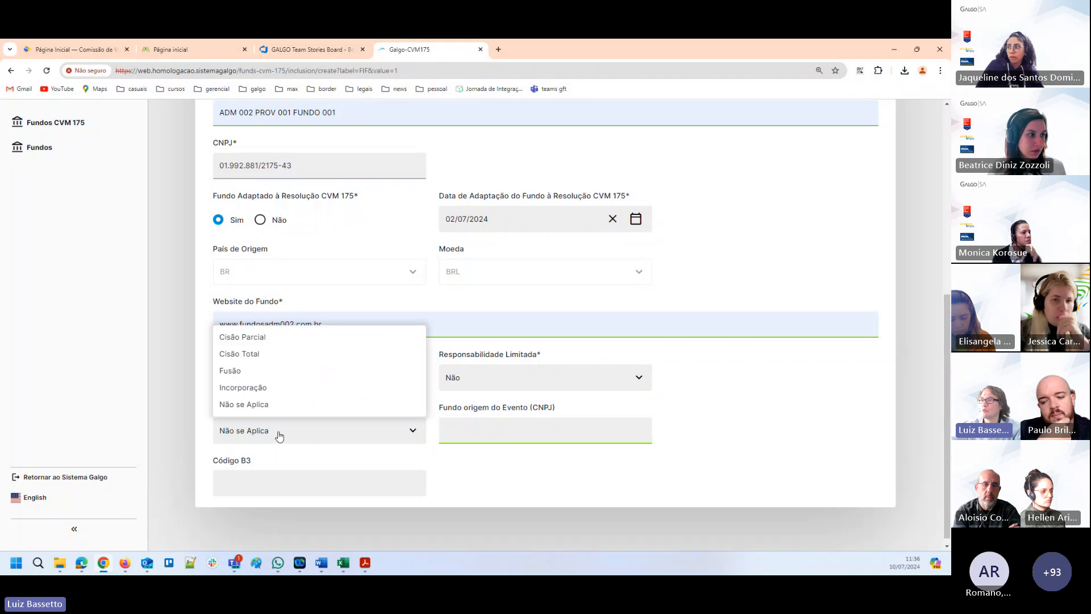
{"action": "left_click", "coordinate": [246, 387]}
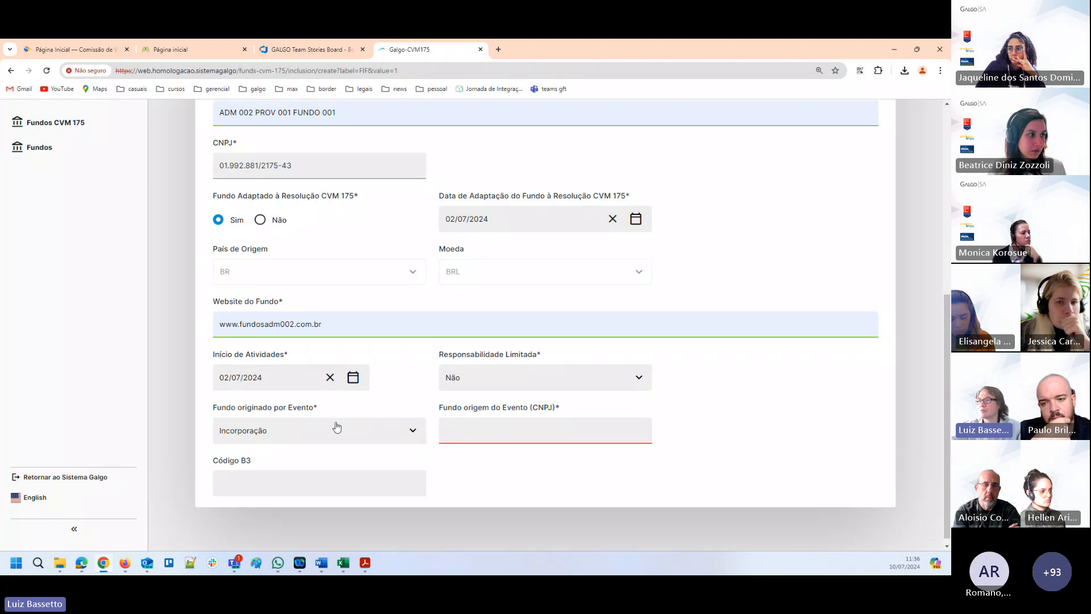
Set Fundo originado por Evento to Não se Aplica and leave Código B3 empty.
{"action": "left_click", "coordinate": [288, 433]}
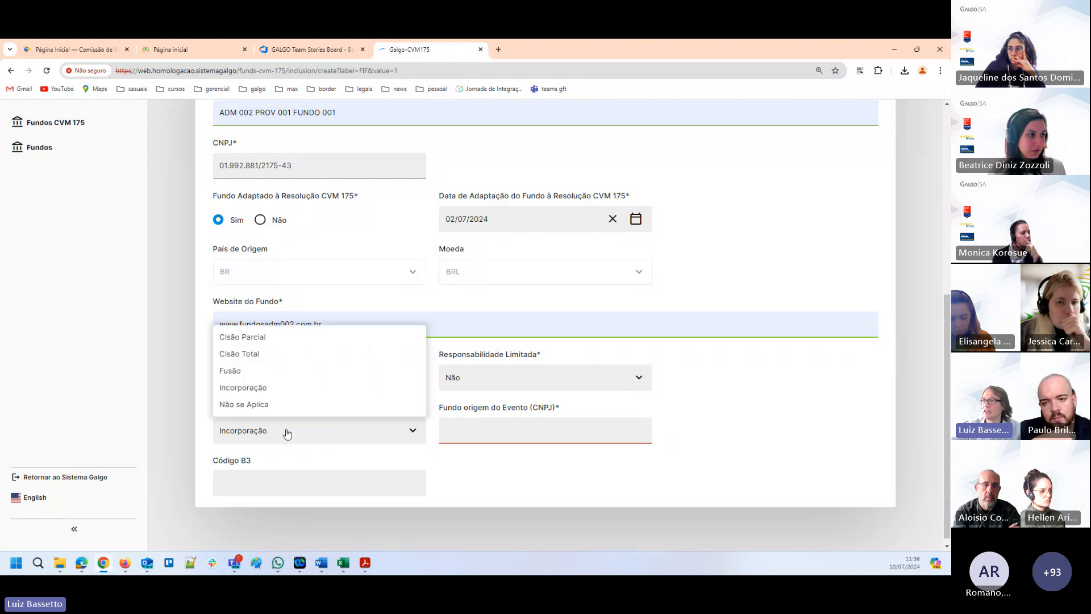
{"action": "left_click", "coordinate": [259, 404]}
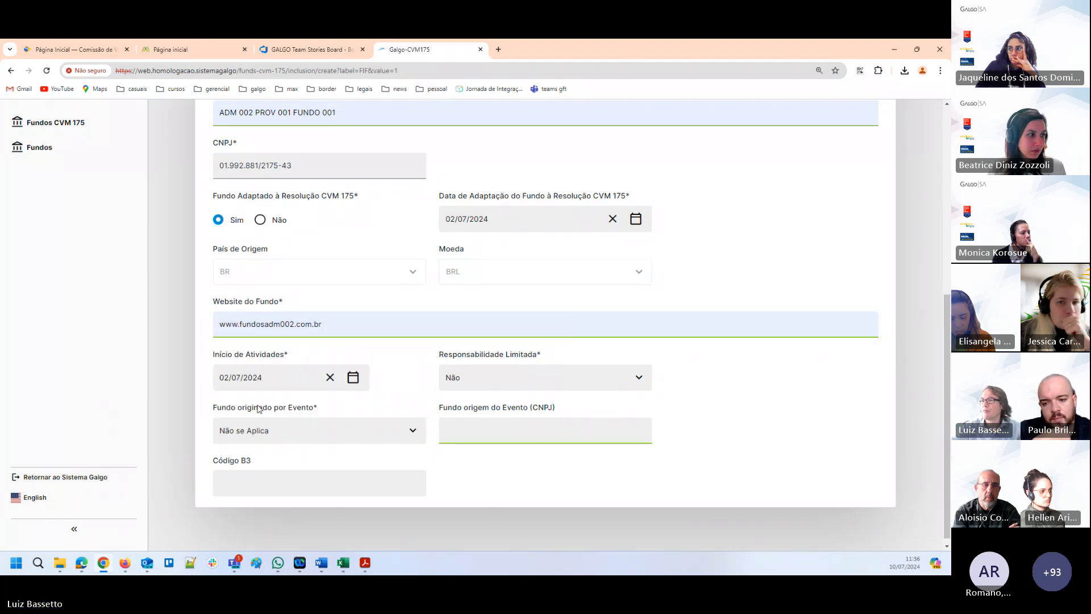
{"action": "left_click", "coordinate": [241, 485]}
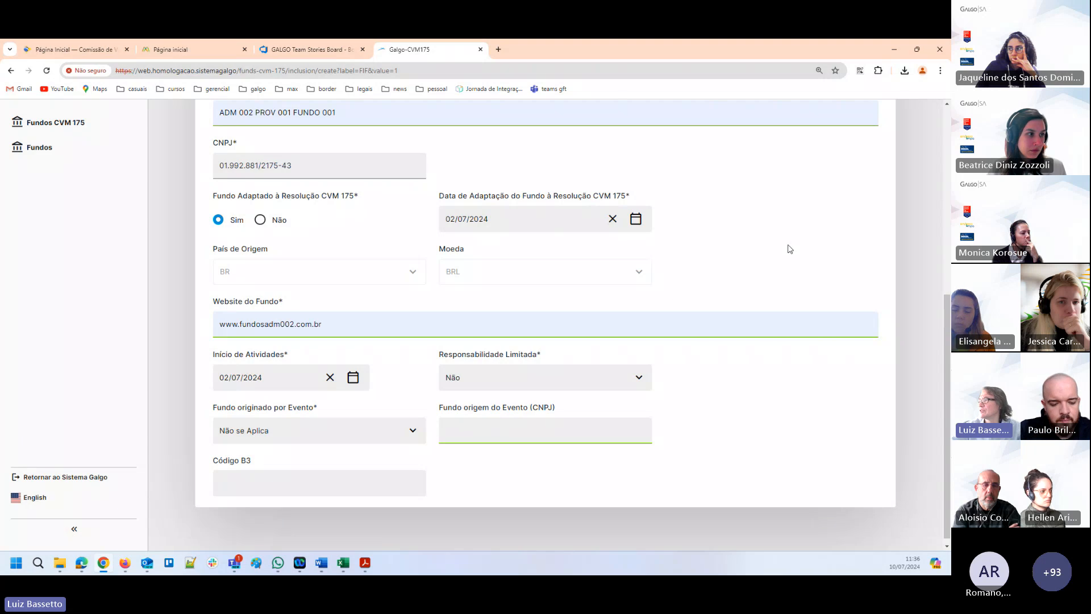
Open the fund's Perfil section and set Categoria CVM to AÇÕES.
{"action": "scroll", "coordinate": [721, 226], "scroll_direction": "up", "scroll_amount": 3}
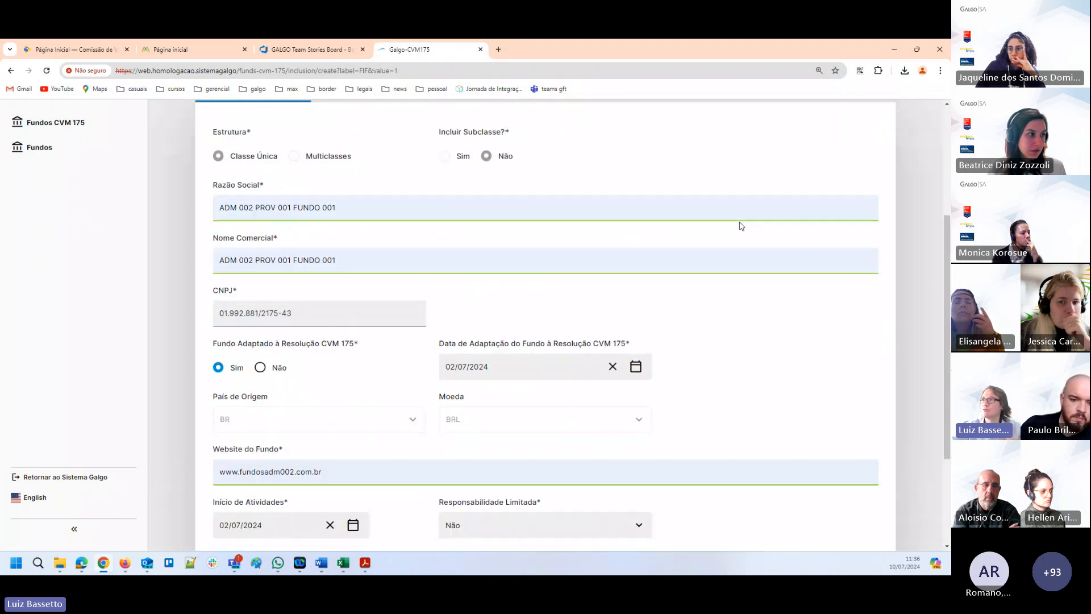
{"action": "scroll", "coordinate": [754, 249], "scroll_direction": "up", "scroll_amount": 3}
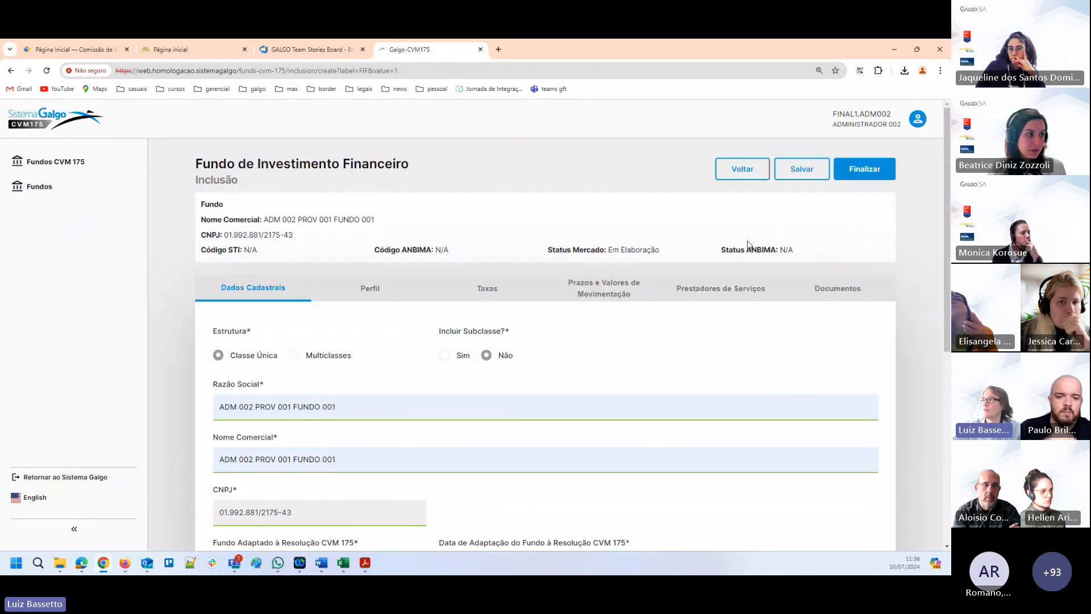
{"action": "left_click", "coordinate": [369, 288]}
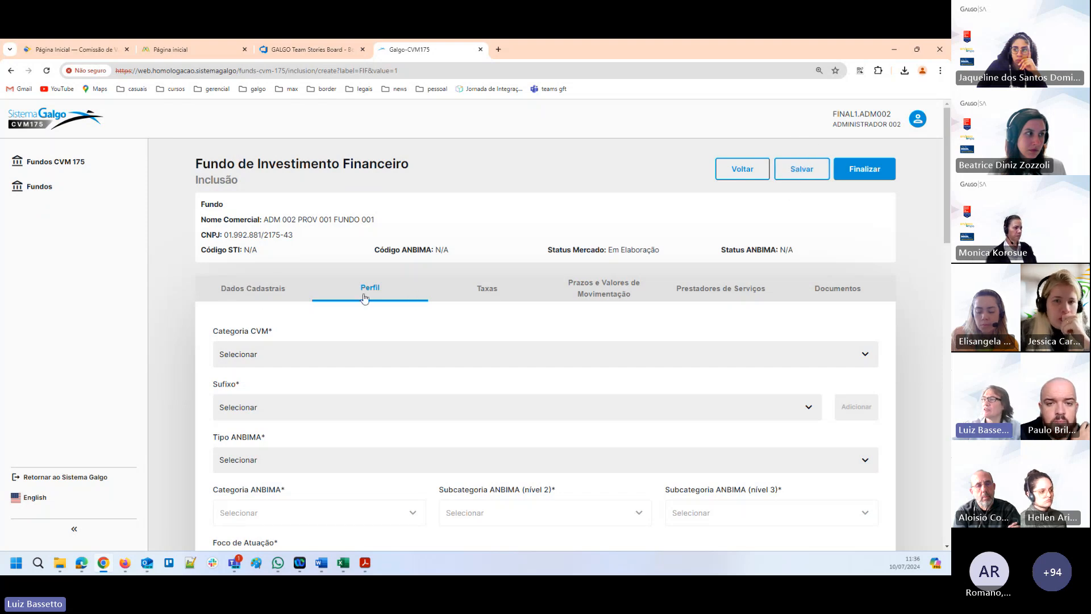
{"action": "scroll", "coordinate": [370, 305], "scroll_direction": "down", "scroll_amount": 2}
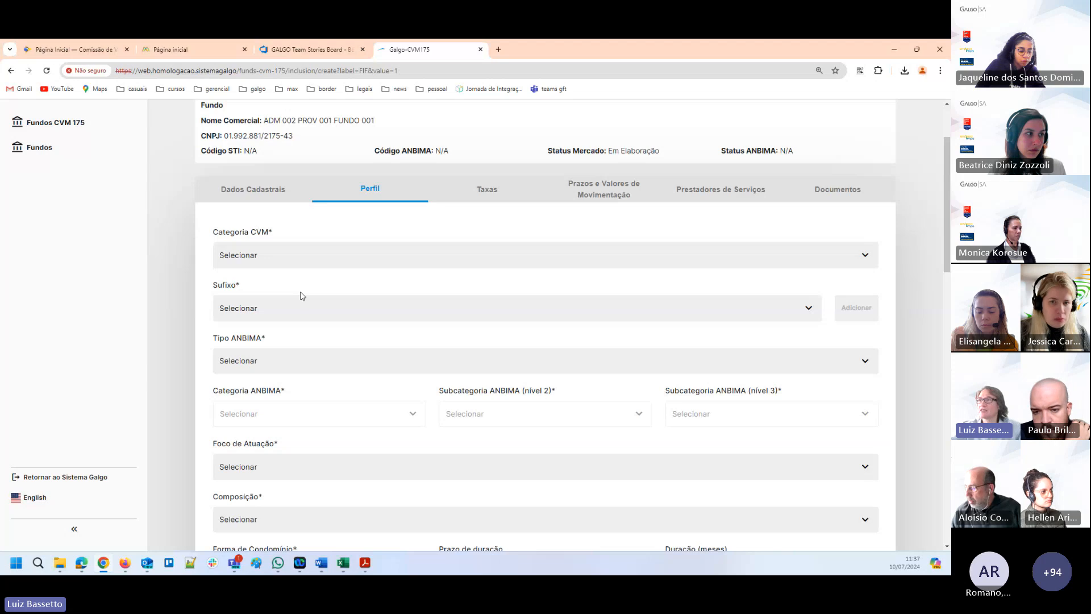
{"action": "left_click", "coordinate": [315, 258]}
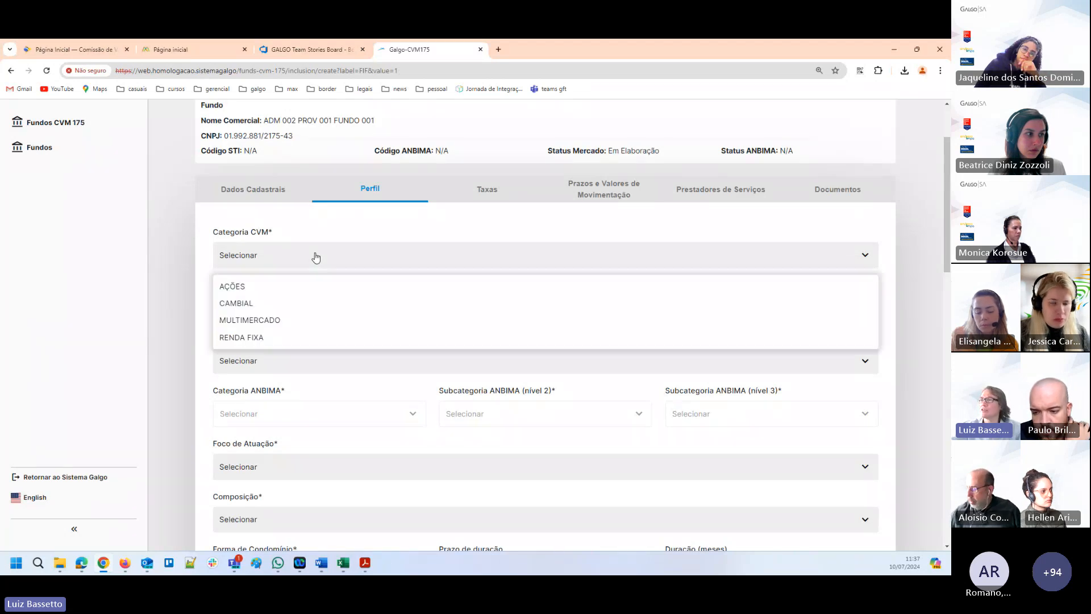
{"action": "left_click", "coordinate": [254, 287]}
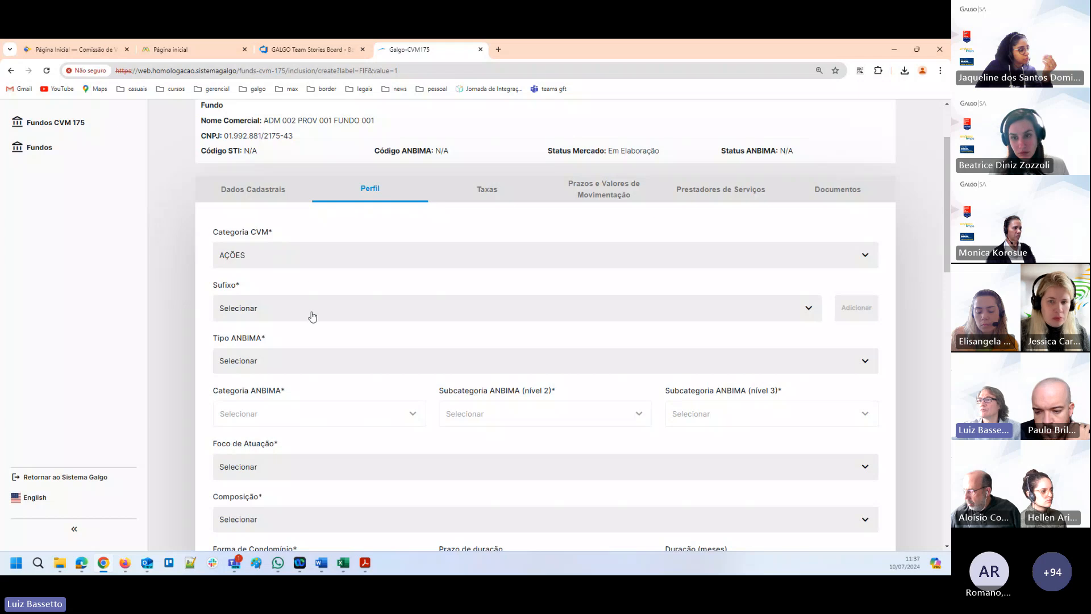
{"action": "scroll", "coordinate": [276, 266], "scroll_direction": "down", "scroll_amount": 1}
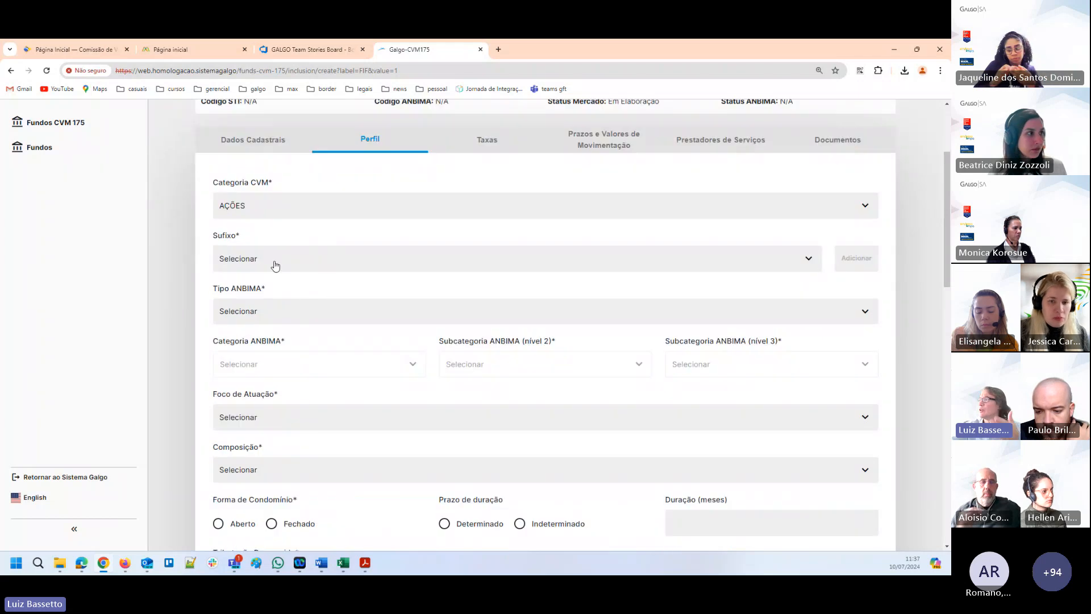
Add INVESTIMENTO NO EXTERIOR and MERCADO DE ACESSO as Sufixo entries in the fund's Perfil.
{"action": "left_click", "coordinate": [320, 262]}
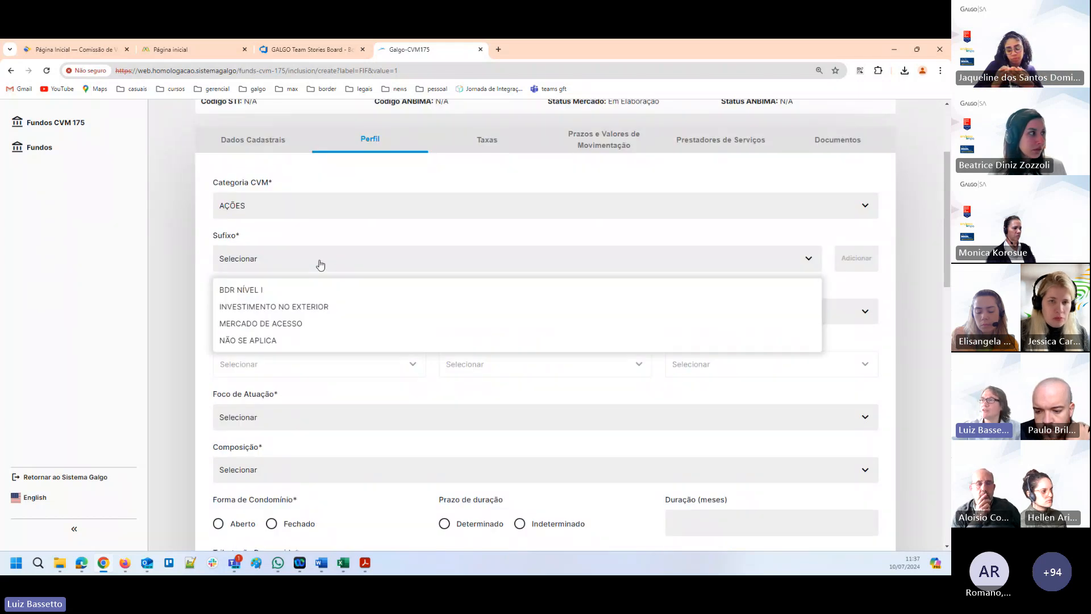
{"action": "left_click", "coordinate": [265, 307]}
{"action": "left_click", "coordinate": [858, 256]}
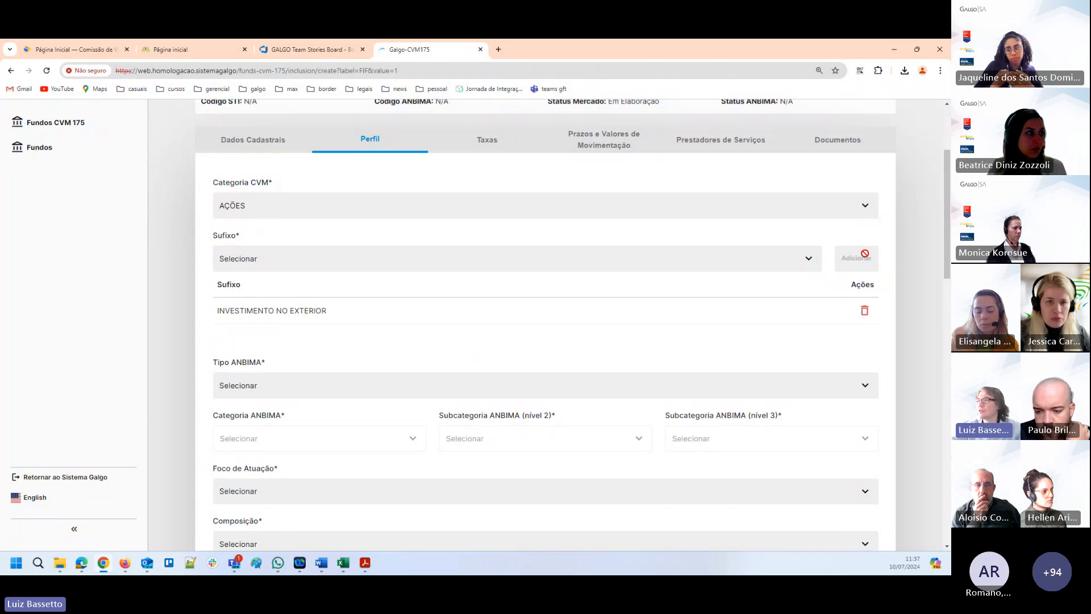
{"action": "left_click", "coordinate": [264, 262]}
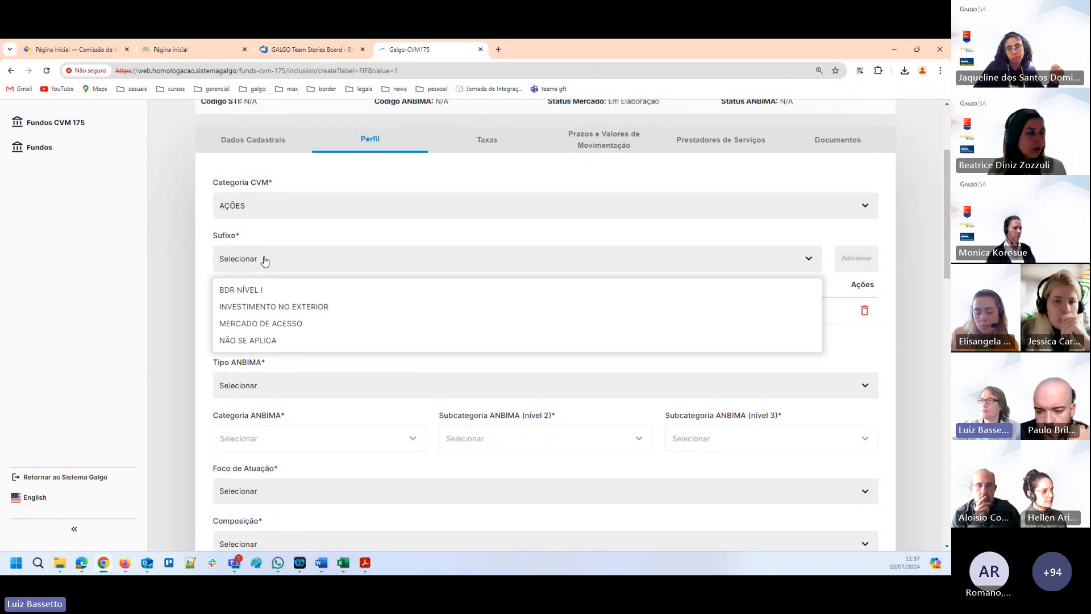
{"action": "left_click", "coordinate": [279, 323]}
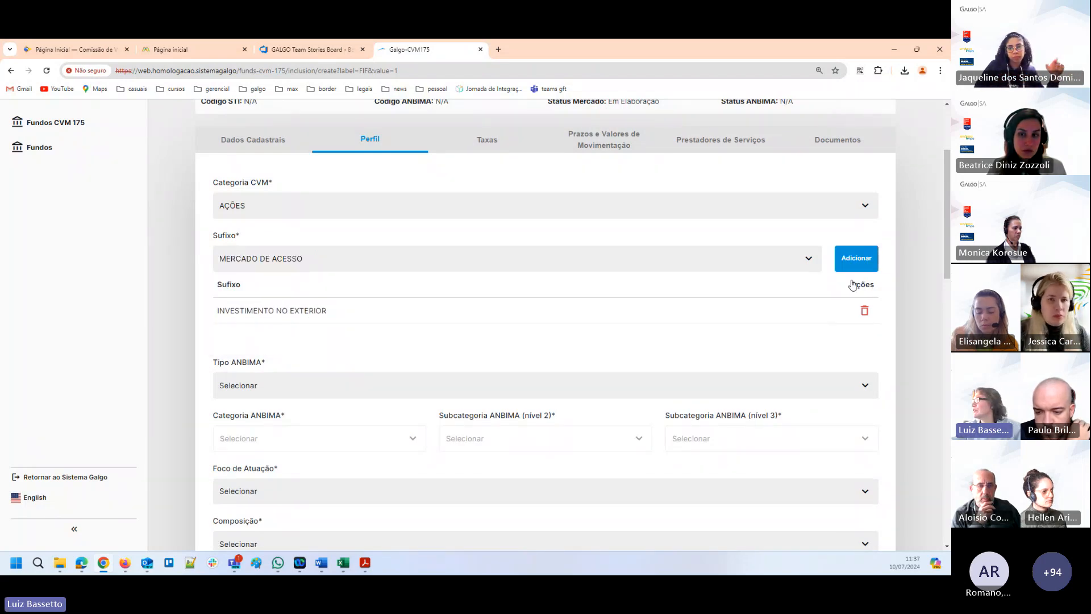
{"action": "left_click", "coordinate": [856, 258]}
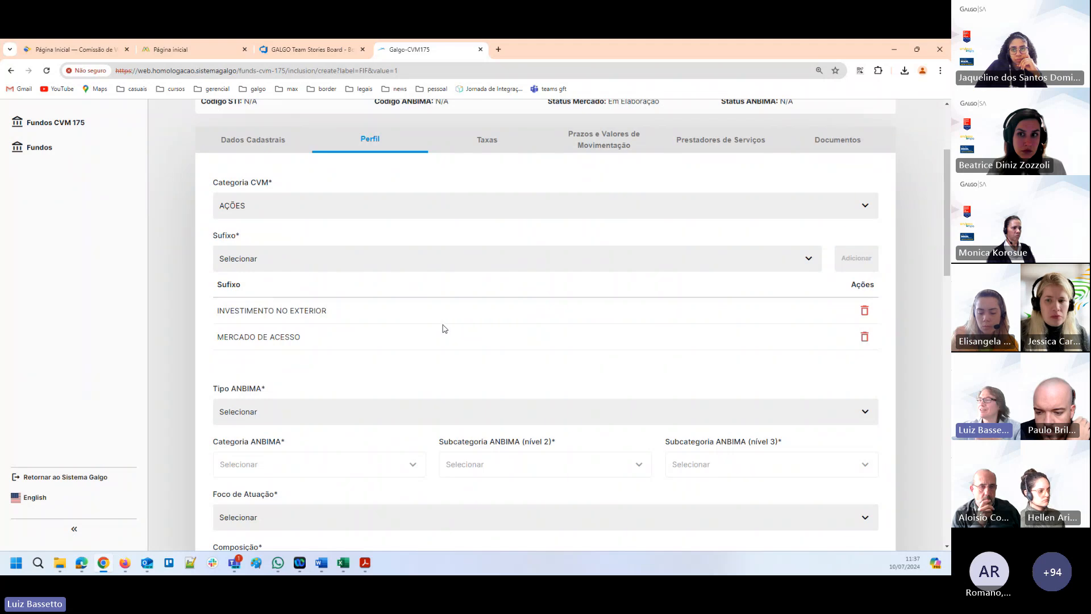
Try AÇÕES SETORIAIS as Tipo ANBIMA with FINANCEIRO as Foco de Atuação.
{"action": "scroll", "coordinate": [371, 278], "scroll_direction": "down", "scroll_amount": 1}
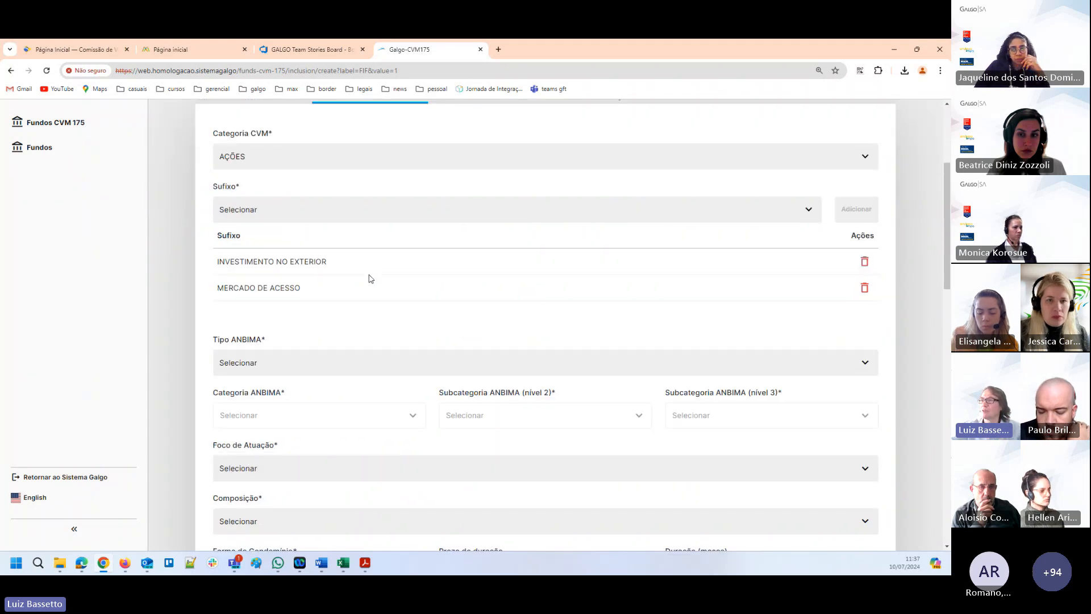
{"action": "left_click", "coordinate": [279, 368]}
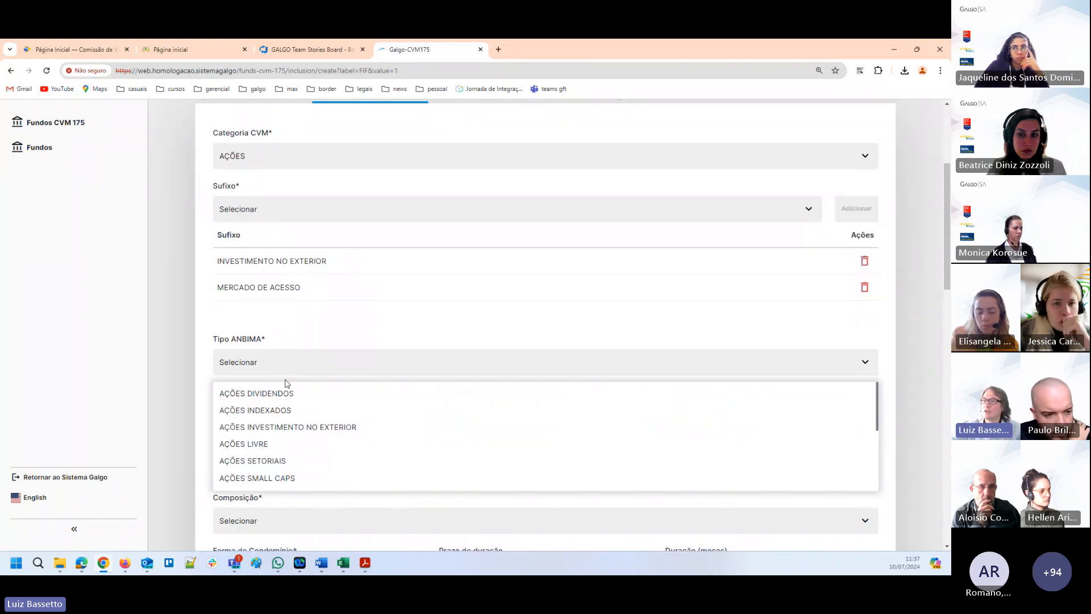
{"action": "left_click", "coordinate": [284, 462]}
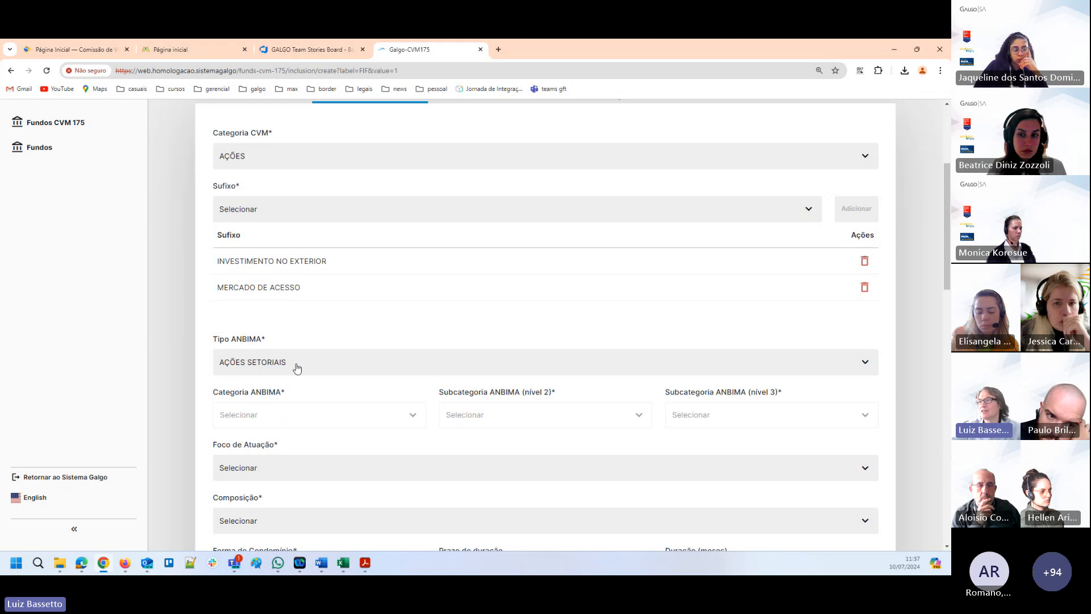
{"action": "left_click", "coordinate": [297, 472]}
{"action": "left_click", "coordinate": [279, 408]}
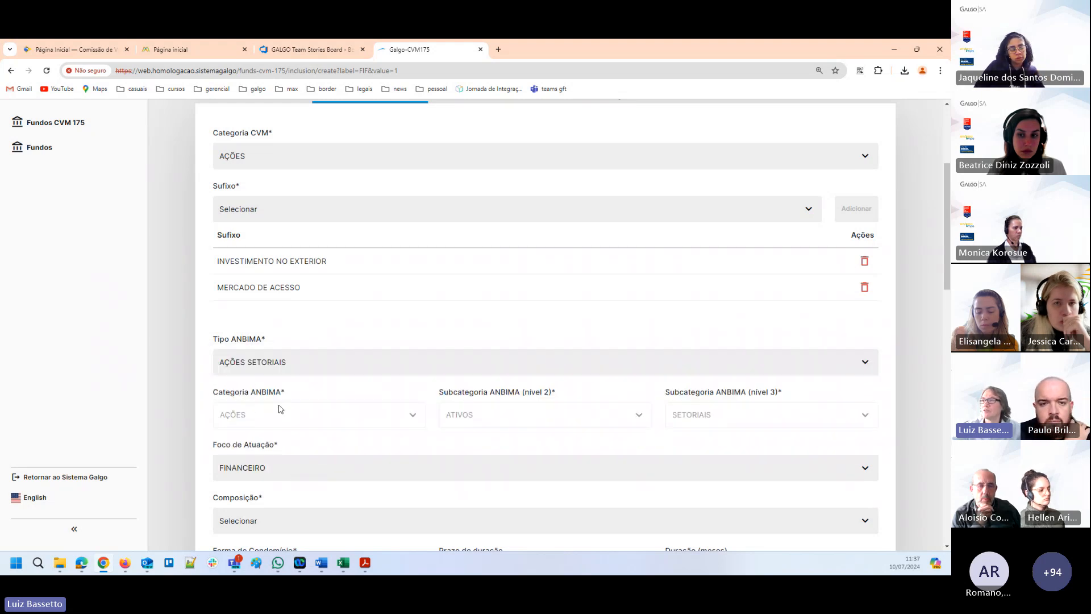
Set Tipo ANBIMA to AÇÕES DIVIDENDOS and Composição to CI.
{"action": "left_click", "coordinate": [292, 369]}
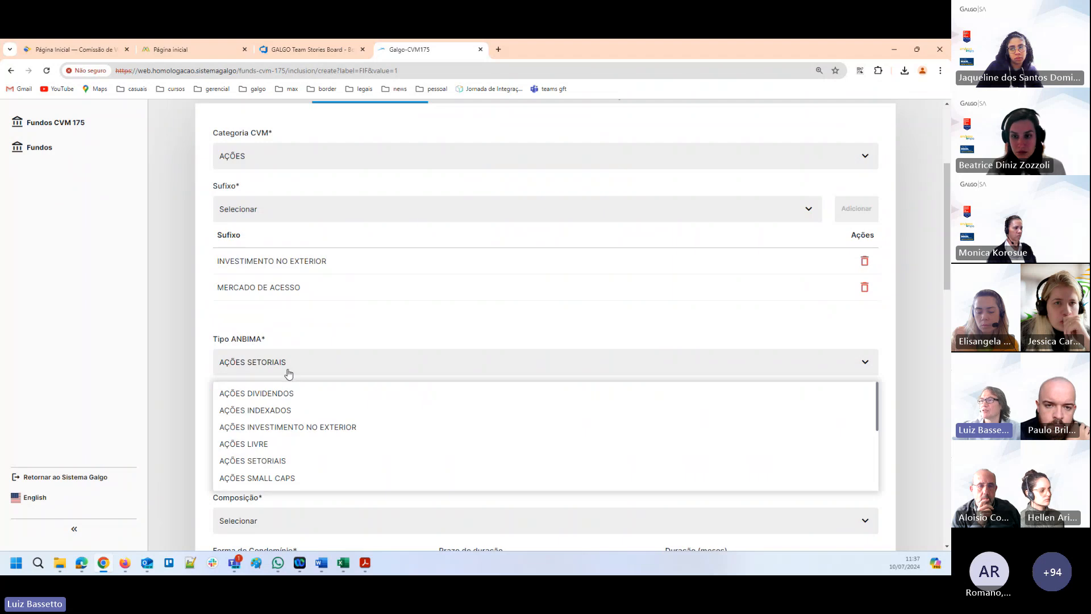
{"action": "left_click", "coordinate": [280, 393]}
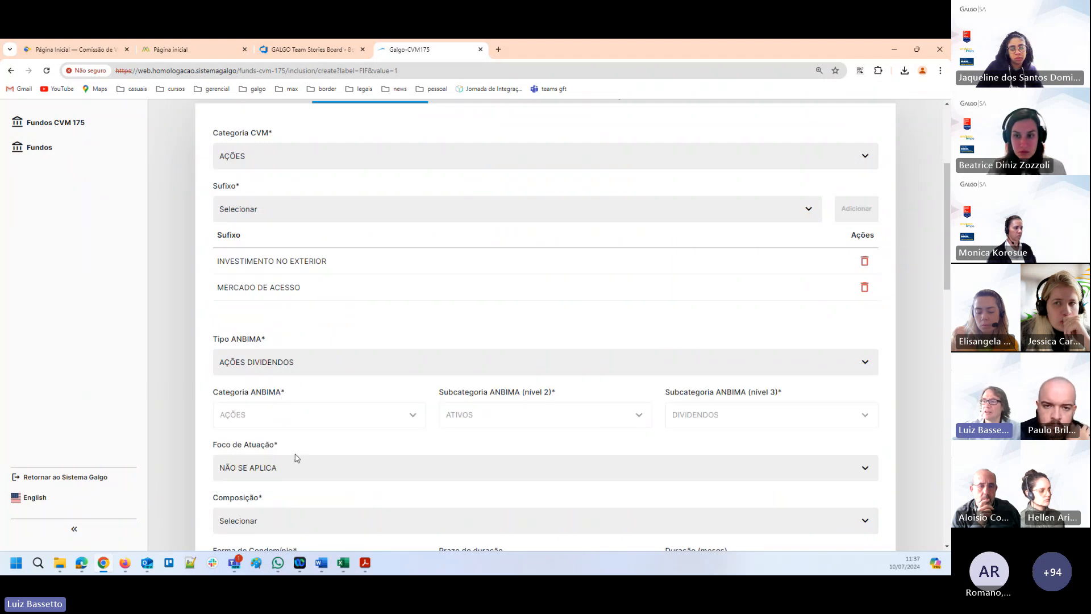
{"action": "scroll", "coordinate": [329, 458], "scroll_direction": "down", "scroll_amount": 2}
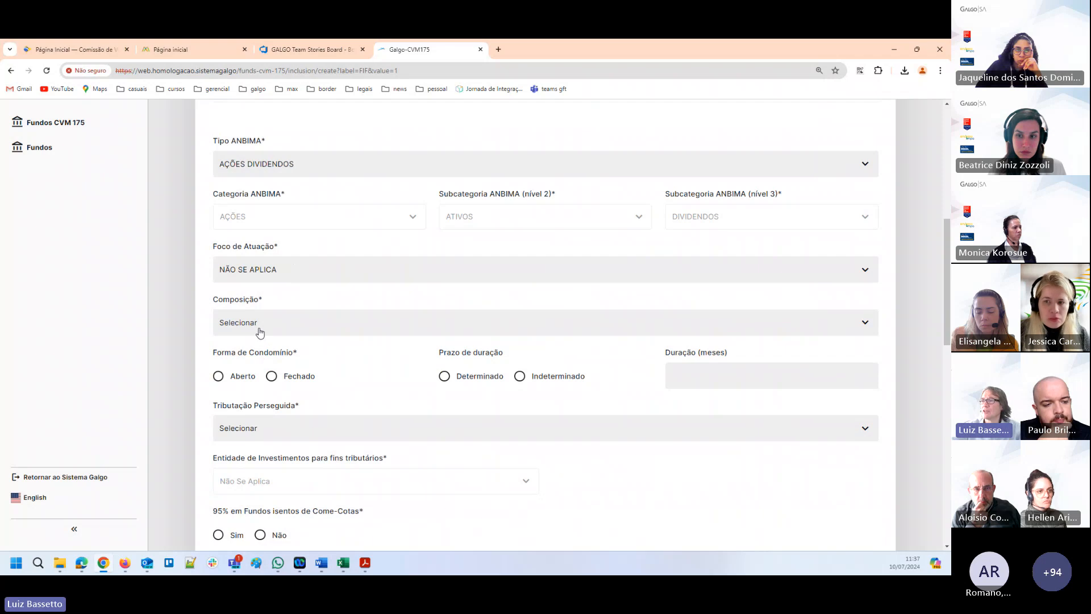
{"action": "left_click", "coordinate": [259, 330]}
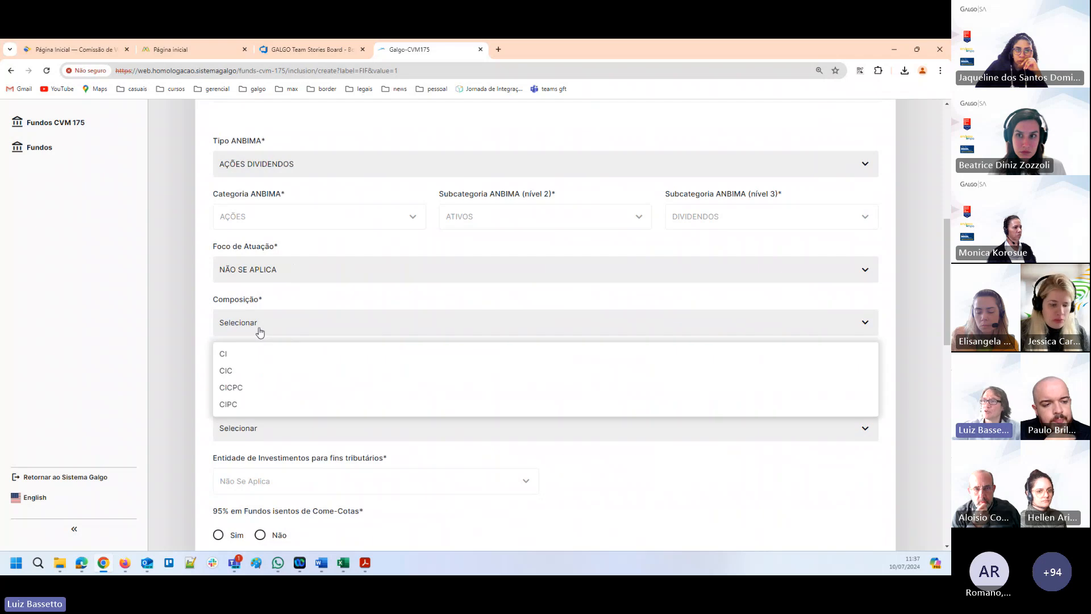
{"action": "left_click", "coordinate": [233, 356]}
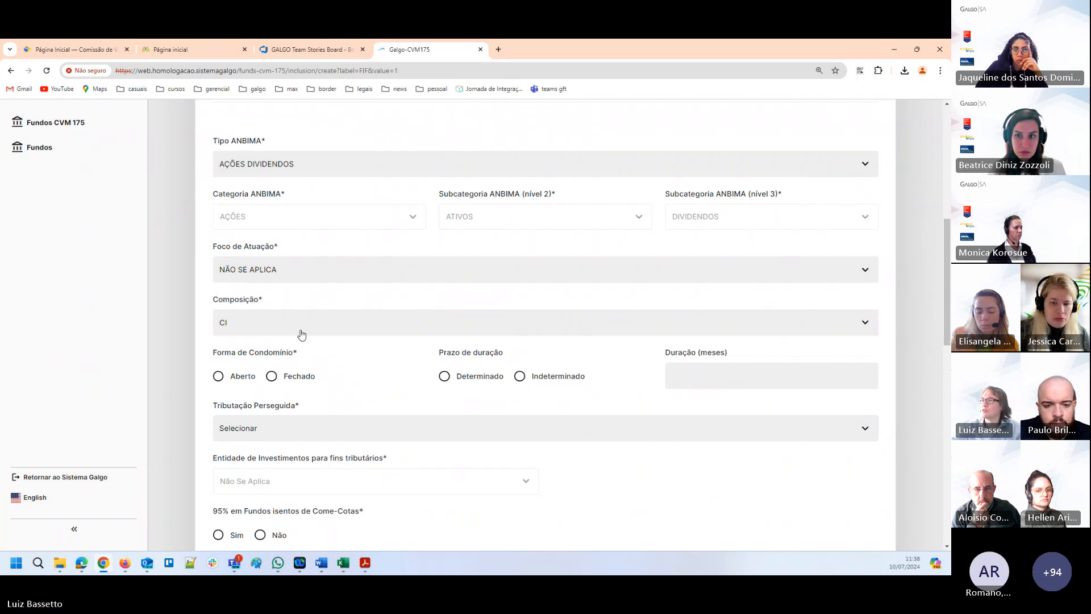
Set Forma de Condomínio to Aberto, Tributação Perseguida to ALÍQUOTA DE 15% and 95% em Fundos isentos de Come-Cotas to Não.
{"action": "left_click", "coordinate": [219, 377]}
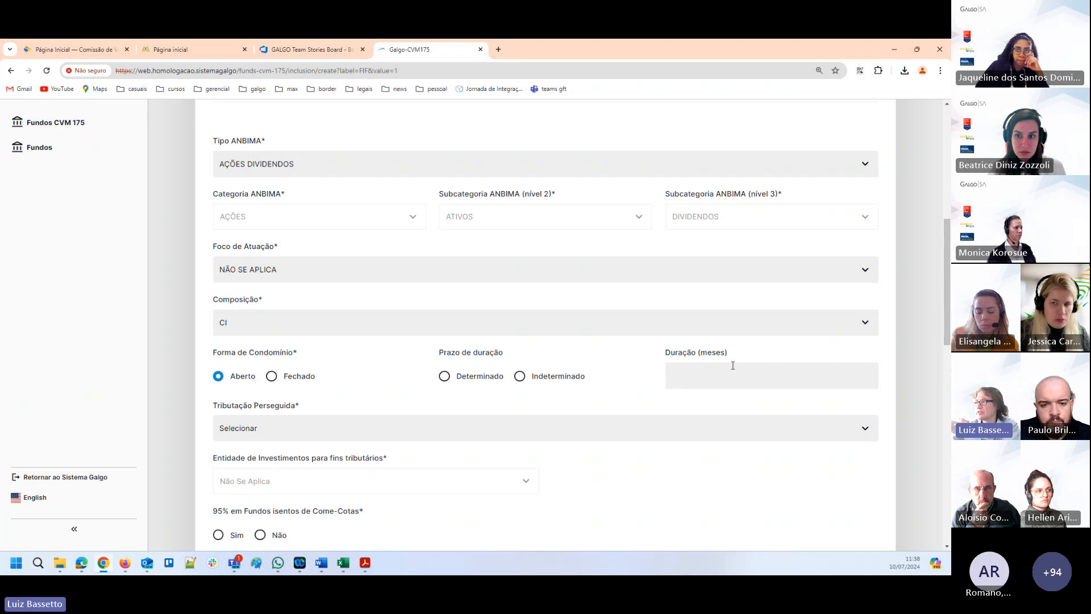
{"action": "scroll", "coordinate": [341, 363], "scroll_direction": "down", "scroll_amount": 2}
{"action": "left_click", "coordinate": [261, 339]}
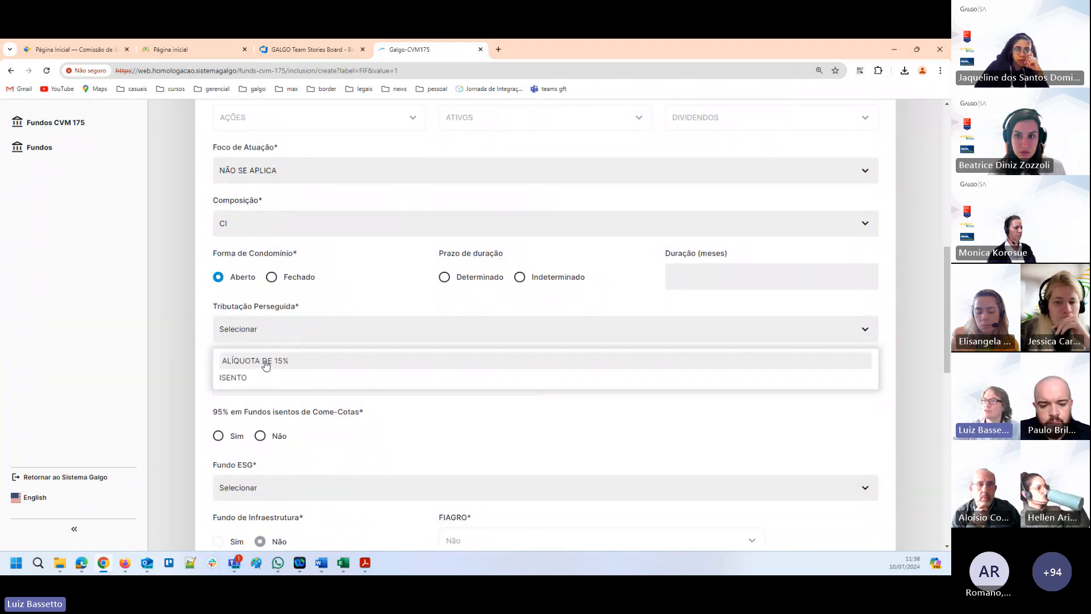
{"action": "left_click", "coordinate": [265, 362]}
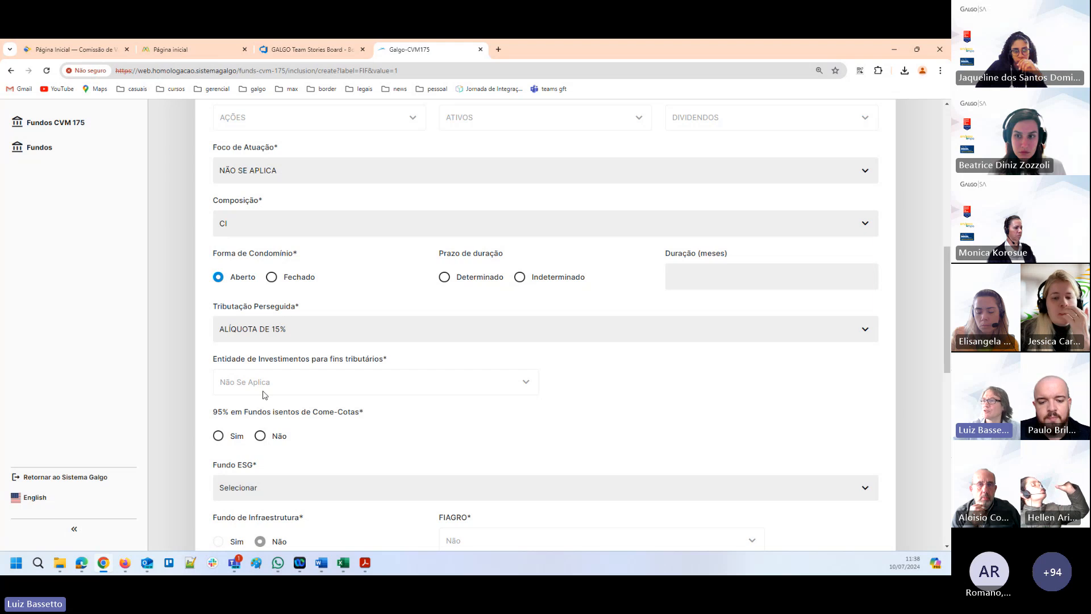
{"action": "scroll", "coordinate": [250, 386], "scroll_direction": "down", "scroll_amount": 2}
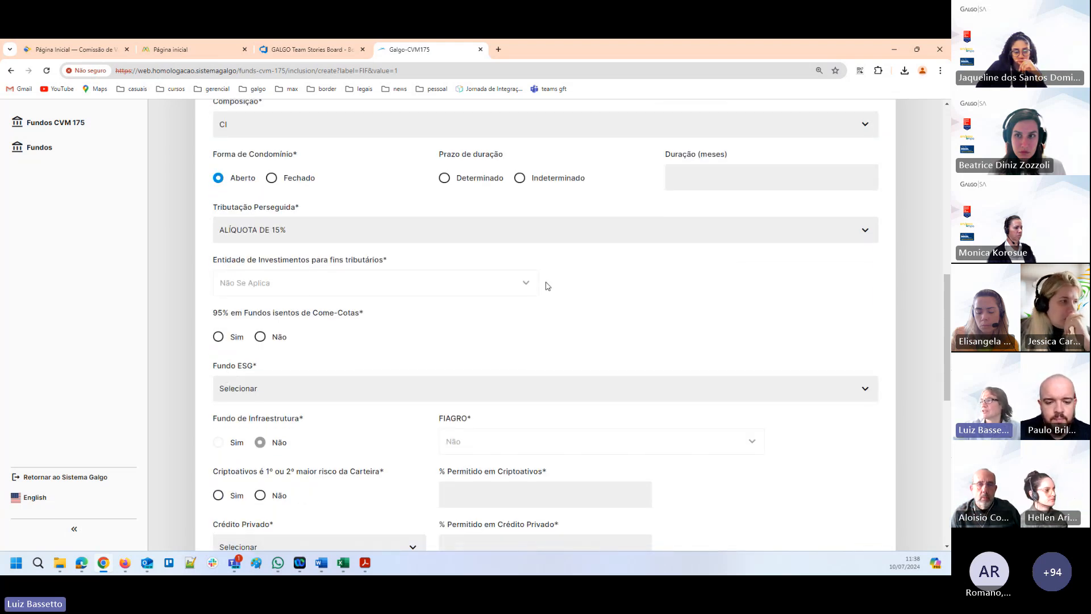
{"action": "left_click", "coordinate": [261, 339]}
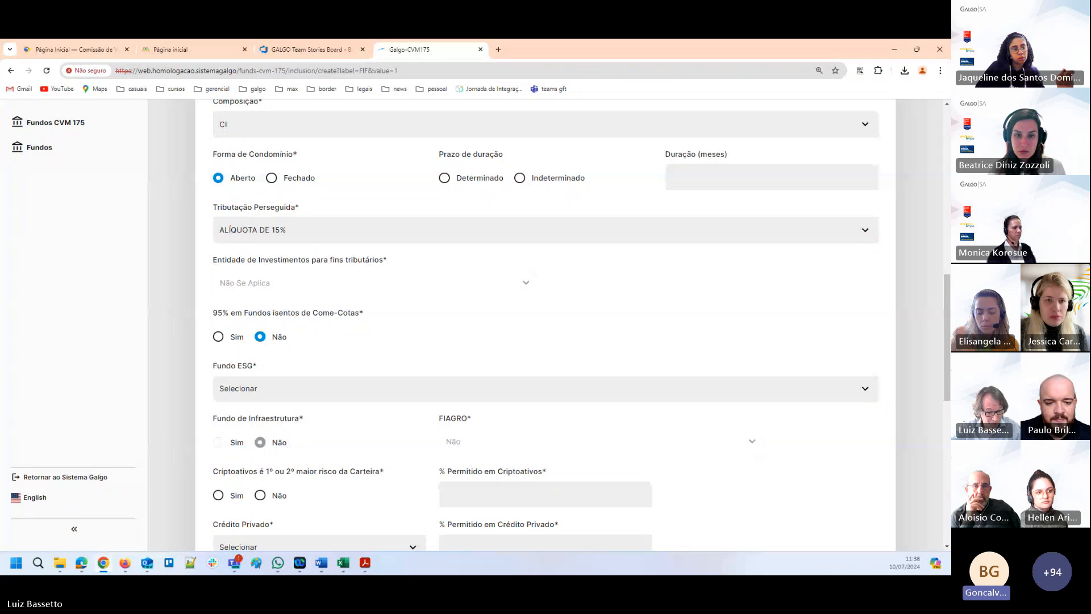
Review the Categoria CVM, Sufixo and ANBIMA classification fields and examine the available Tipo ANBIMA options without changing the selection.
{"action": "scroll", "coordinate": [438, 304], "scroll_direction": "up", "scroll_amount": 3}
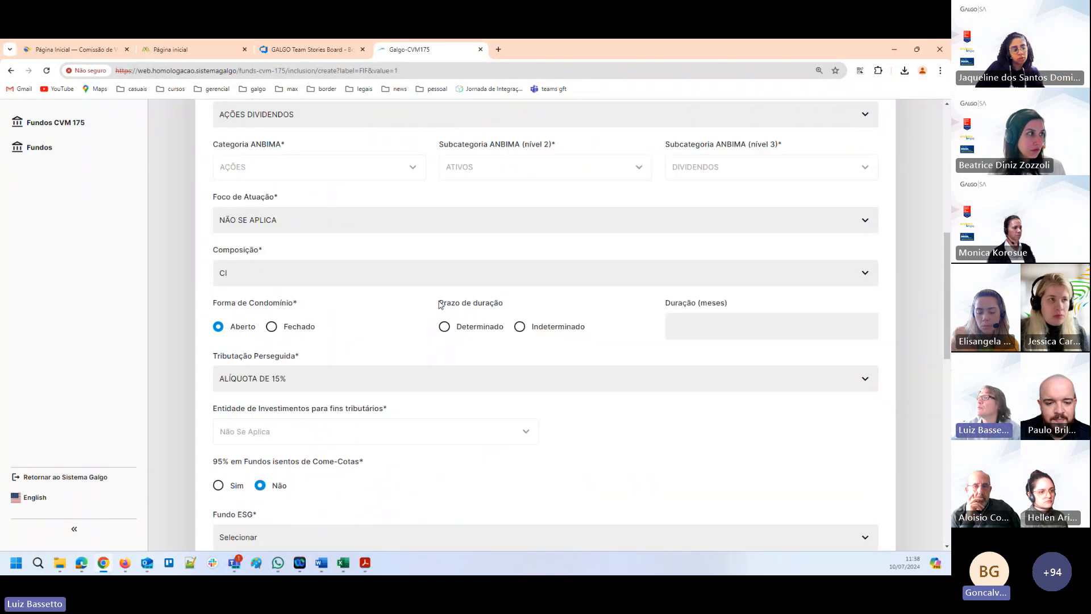
{"action": "scroll", "coordinate": [440, 301], "scroll_direction": "up", "scroll_amount": 5}
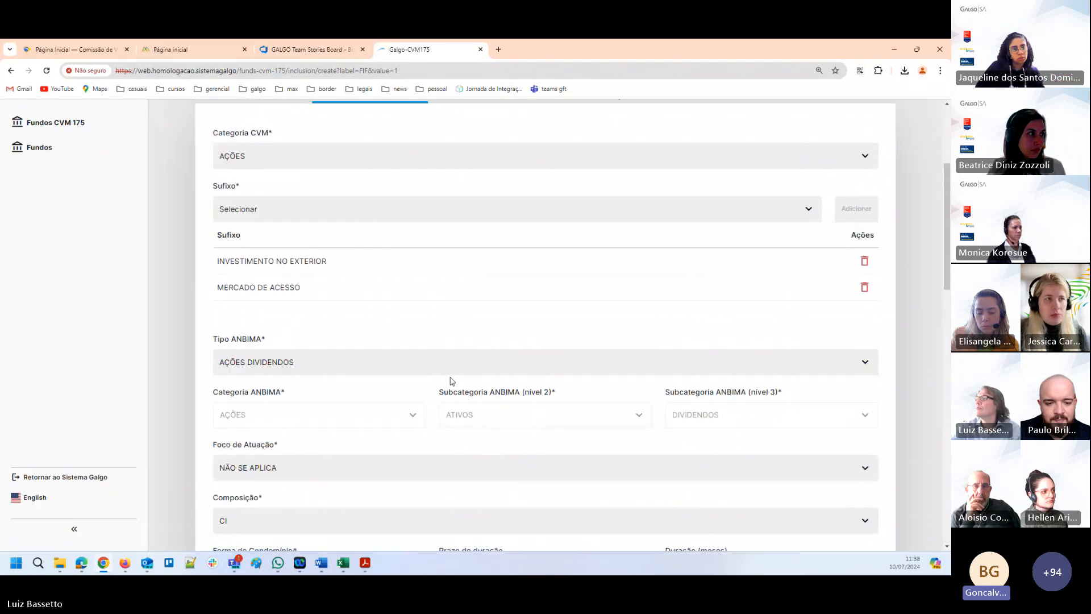
{"action": "scroll", "coordinate": [347, 351], "scroll_direction": "down", "scroll_amount": 1}
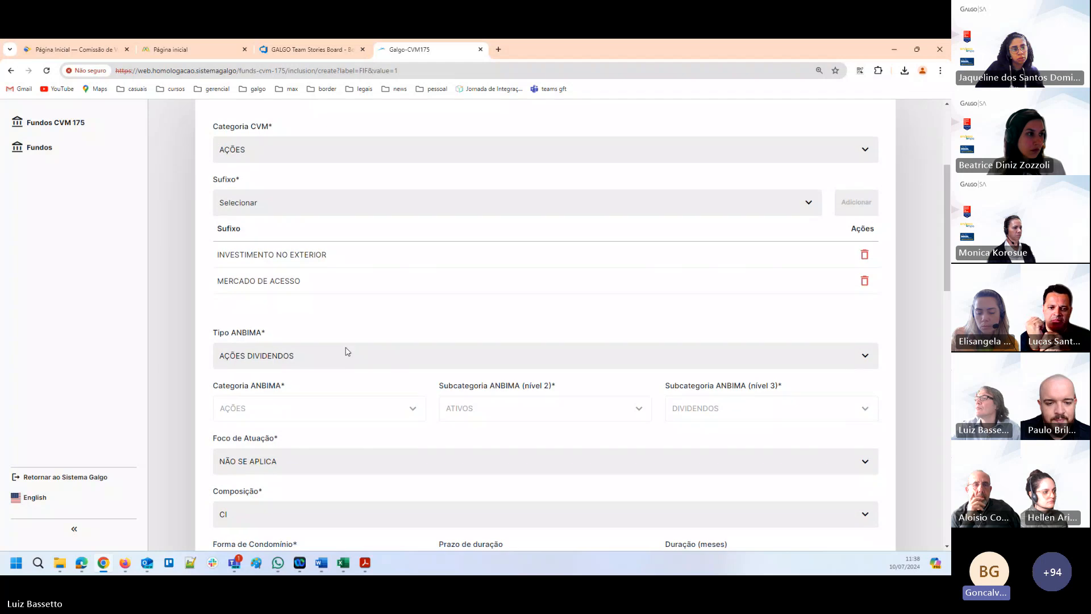
{"action": "scroll", "coordinate": [347, 351], "scroll_direction": "down", "scroll_amount": 1}
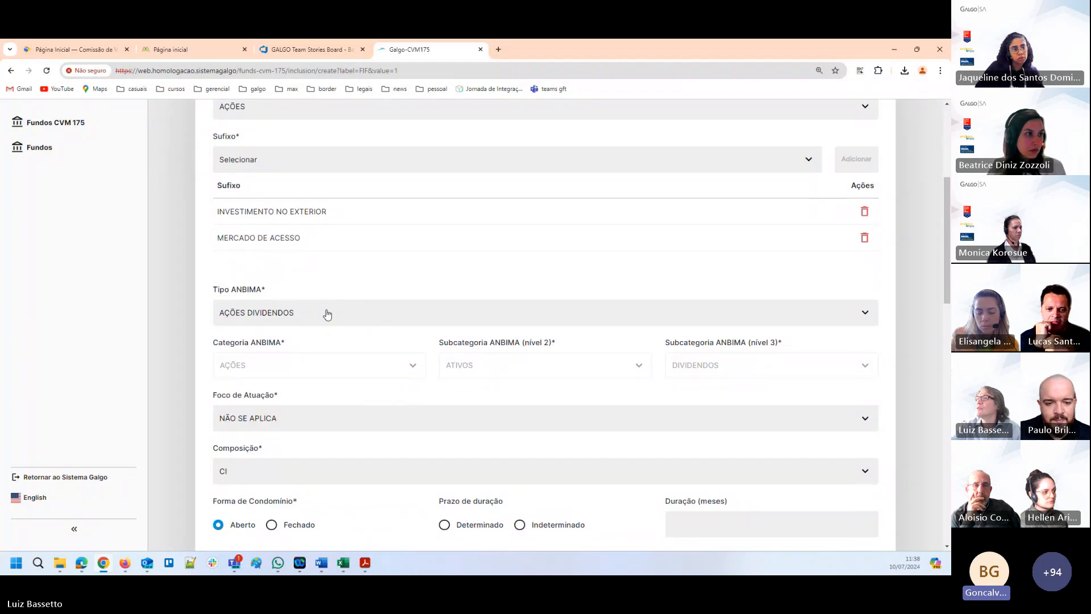
{"action": "scroll", "coordinate": [327, 314], "scroll_direction": "up", "scroll_amount": 2}
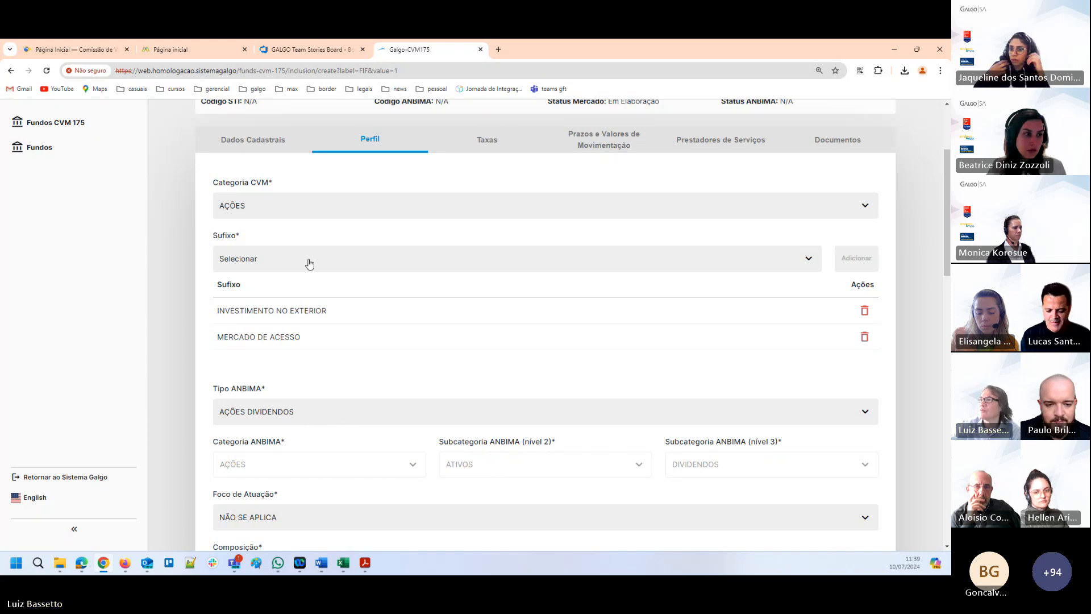
{"action": "left_click", "coordinate": [303, 206]}
{"action": "left_click", "coordinate": [301, 411]}
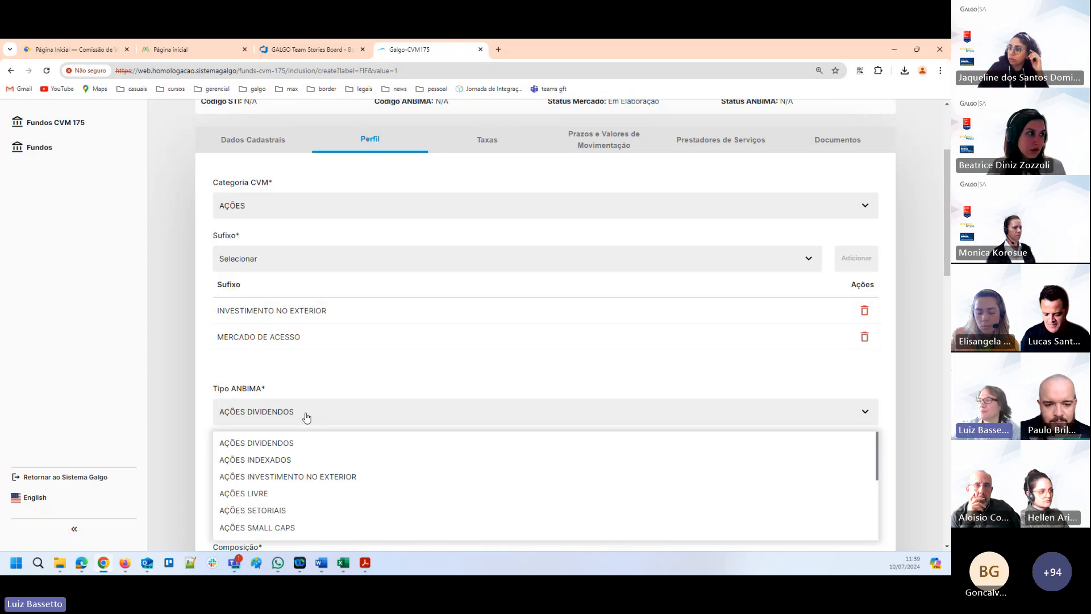
{"action": "scroll", "coordinate": [338, 474], "scroll_direction": "down", "scroll_amount": 2}
{"action": "scroll", "coordinate": [339, 474], "scroll_direction": "down", "scroll_amount": 2}
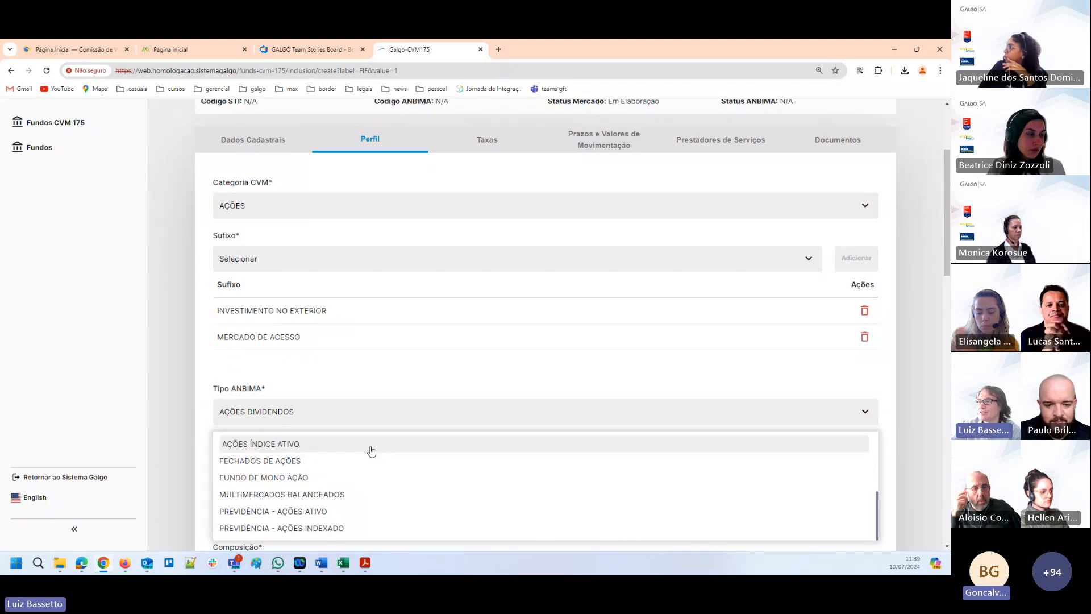
{"action": "scroll", "coordinate": [370, 451], "scroll_direction": "up", "scroll_amount": 1}
{"action": "scroll", "coordinate": [755, 497], "scroll_direction": "down", "scroll_amount": 3}
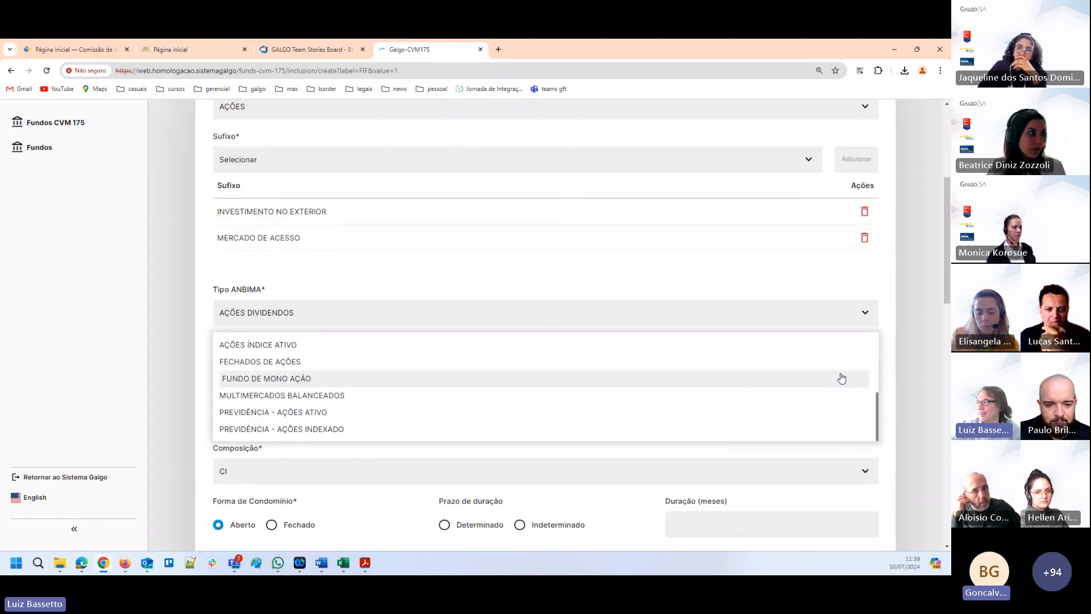
{"action": "scroll", "coordinate": [274, 384], "scroll_direction": "up", "scroll_amount": 4}
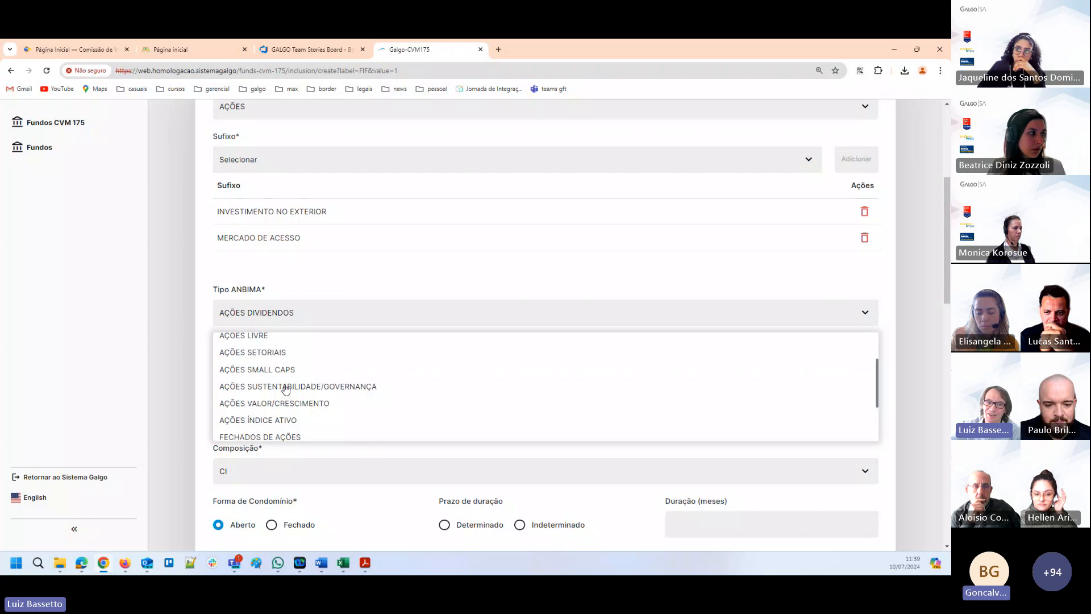
{"action": "scroll", "coordinate": [370, 394], "scroll_direction": "down", "scroll_amount": 3}
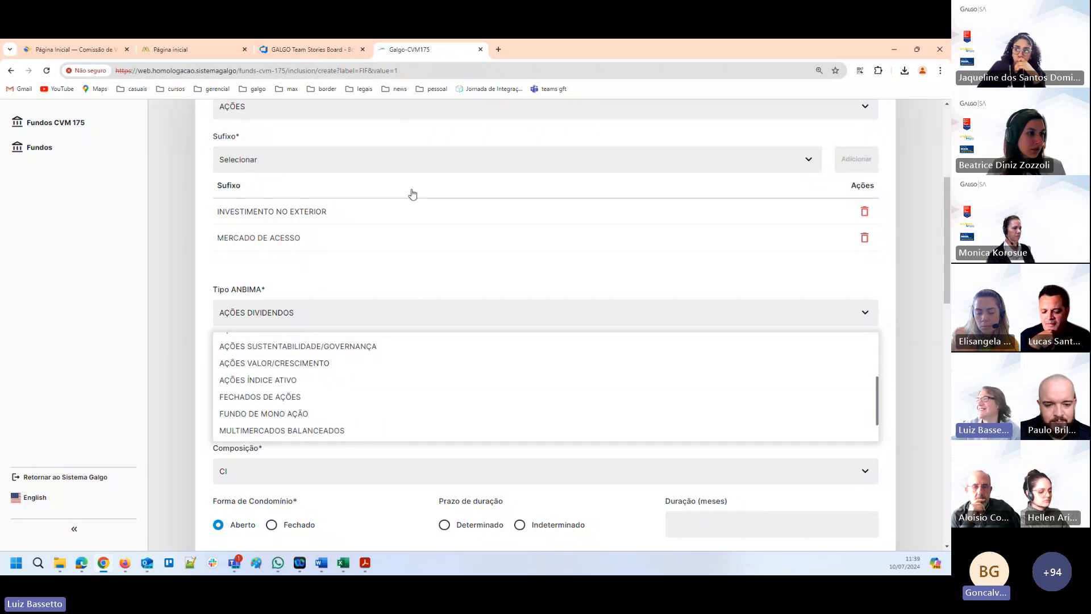
{"action": "scroll", "coordinate": [827, 421], "scroll_direction": "down", "scroll_amount": 1}
{"action": "scroll", "coordinate": [767, 386], "scroll_direction": "up", "scroll_amount": 3}
{"action": "left_click", "coordinate": [481, 282]}
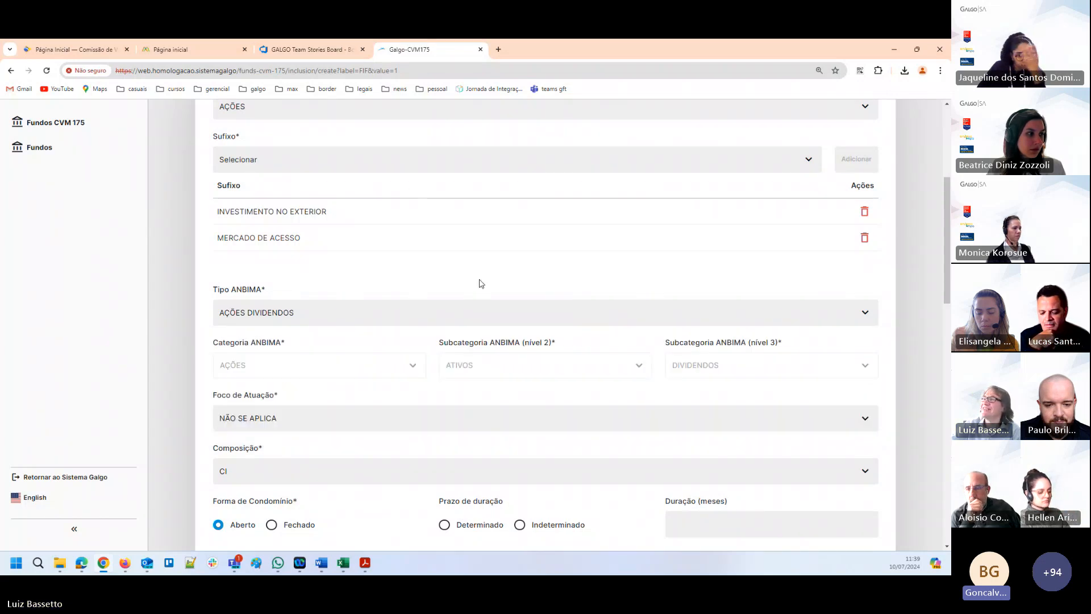
Set Fundo ESG to NÃO in the fund's Perfil.
{"action": "scroll", "coordinate": [370, 327], "scroll_direction": "down", "scroll_amount": 4}
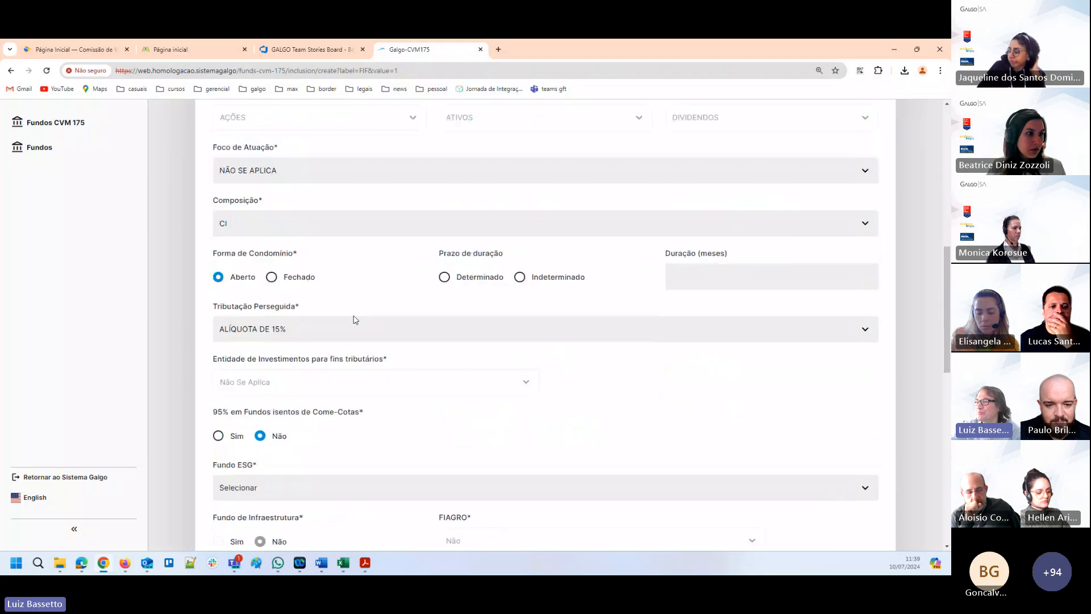
{"action": "scroll", "coordinate": [354, 319], "scroll_direction": "down", "scroll_amount": 3}
{"action": "scroll", "coordinate": [335, 361], "scroll_direction": "down", "scroll_amount": 3}
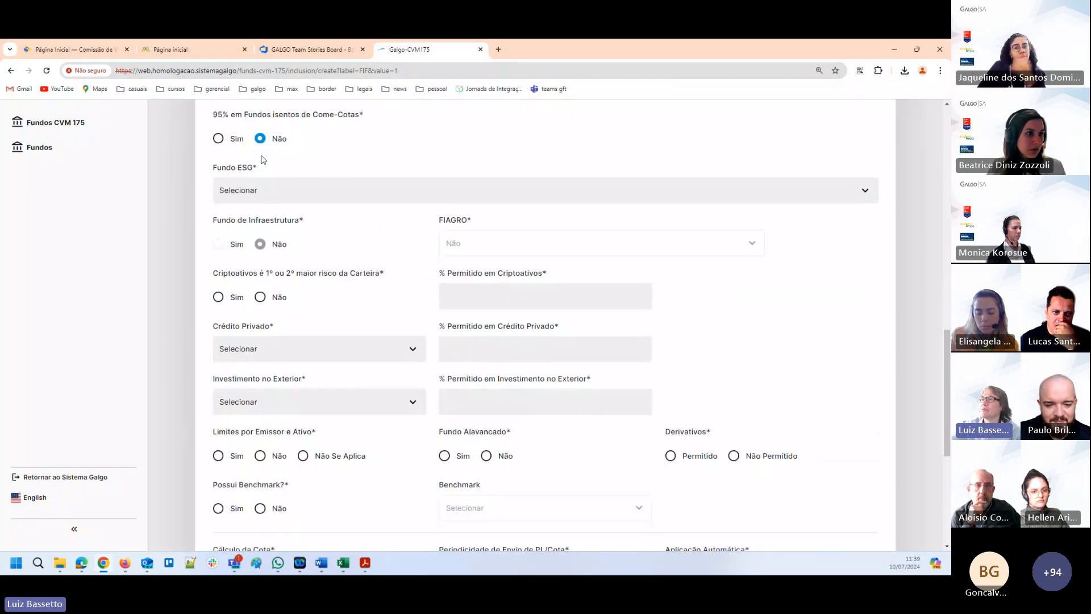
{"action": "left_click", "coordinate": [280, 199]}
{"action": "left_click", "coordinate": [233, 220]}
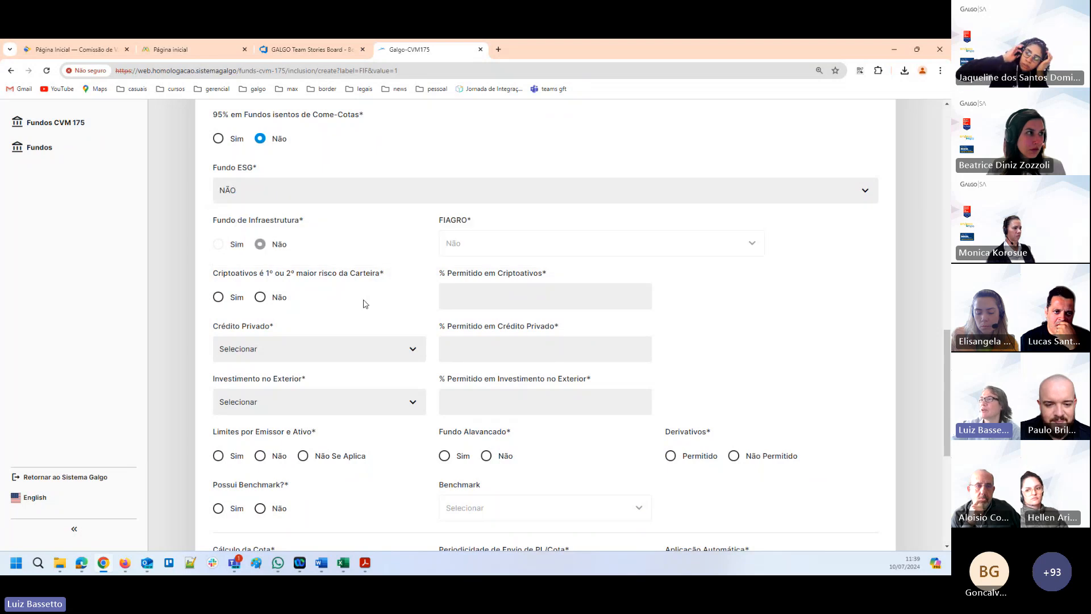
Set Criptoativos é 1º ou 2º maior risco da Carteira to Não, with 10 as % Permitido em Criptoativos.
{"action": "left_click", "coordinate": [260, 299]}
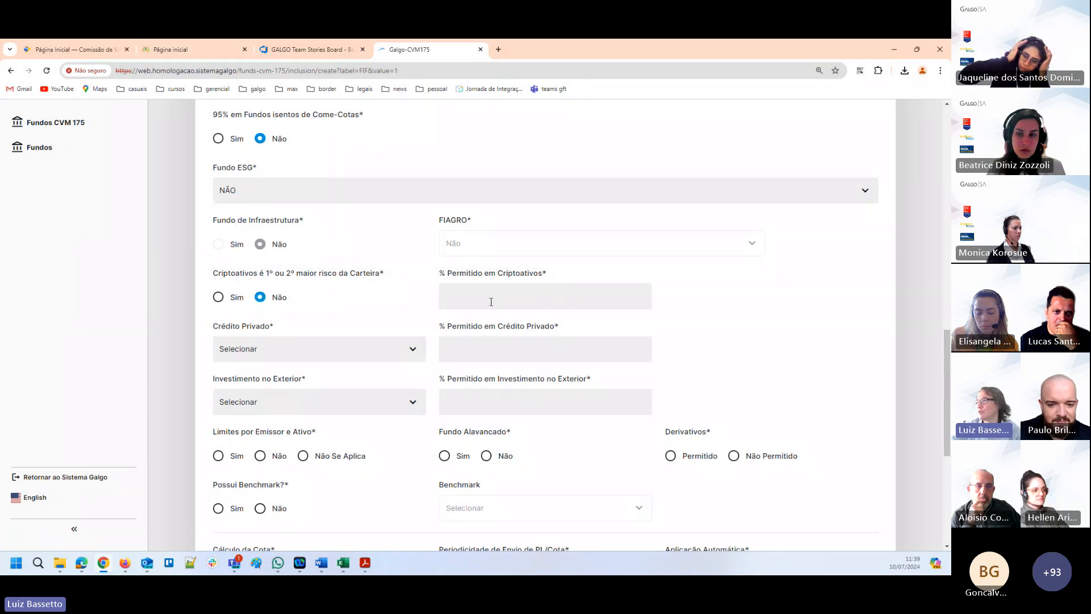
{"action": "left_click", "coordinate": [487, 302]}
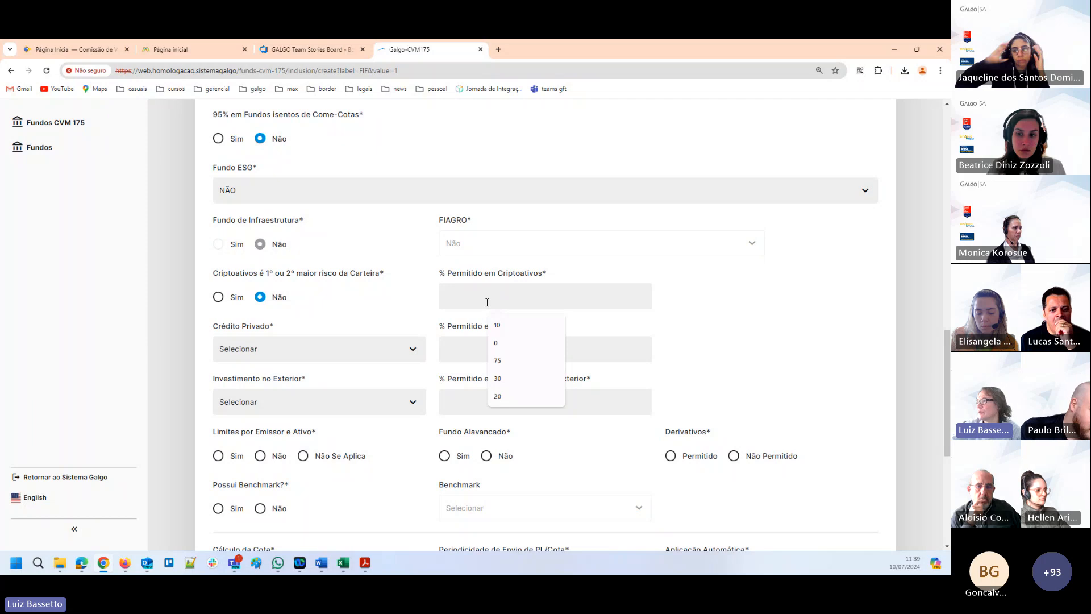
{"action": "left_click", "coordinate": [497, 325]}
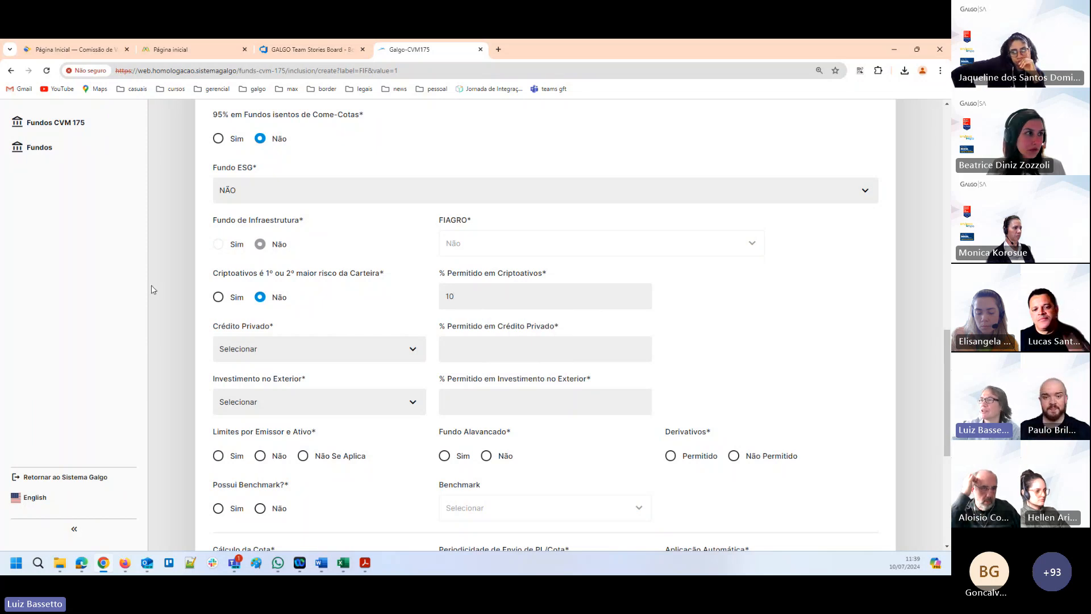
Set Crédito Privado to SIM, with 10 as % Permitido em Crédito Privado.
{"action": "left_click", "coordinate": [280, 352]}
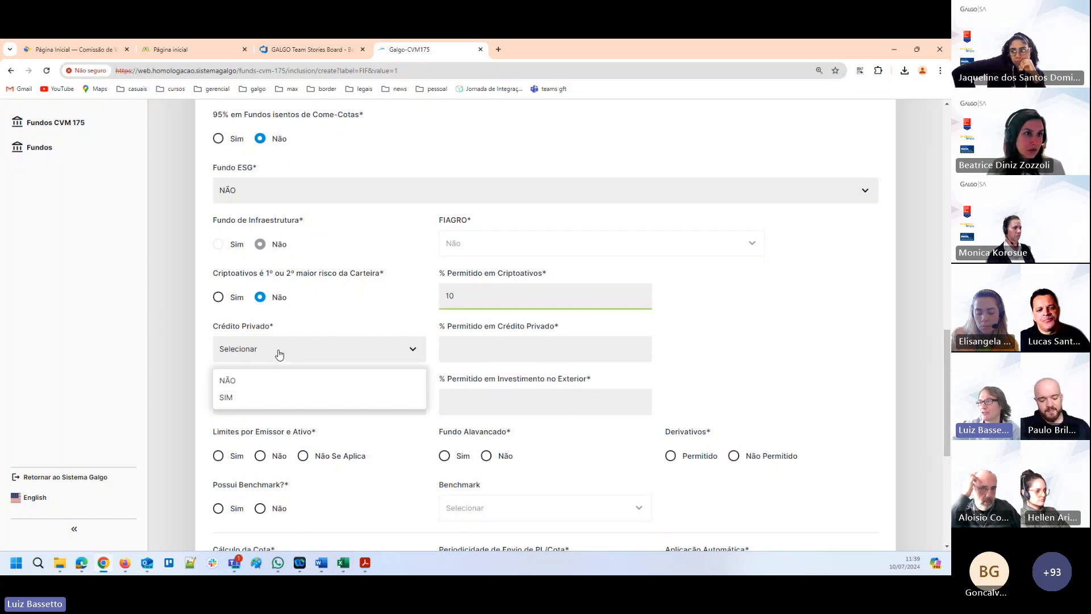
{"action": "left_click", "coordinate": [228, 399]}
{"action": "left_click", "coordinate": [495, 343]}
{"action": "type", "text": "10"}
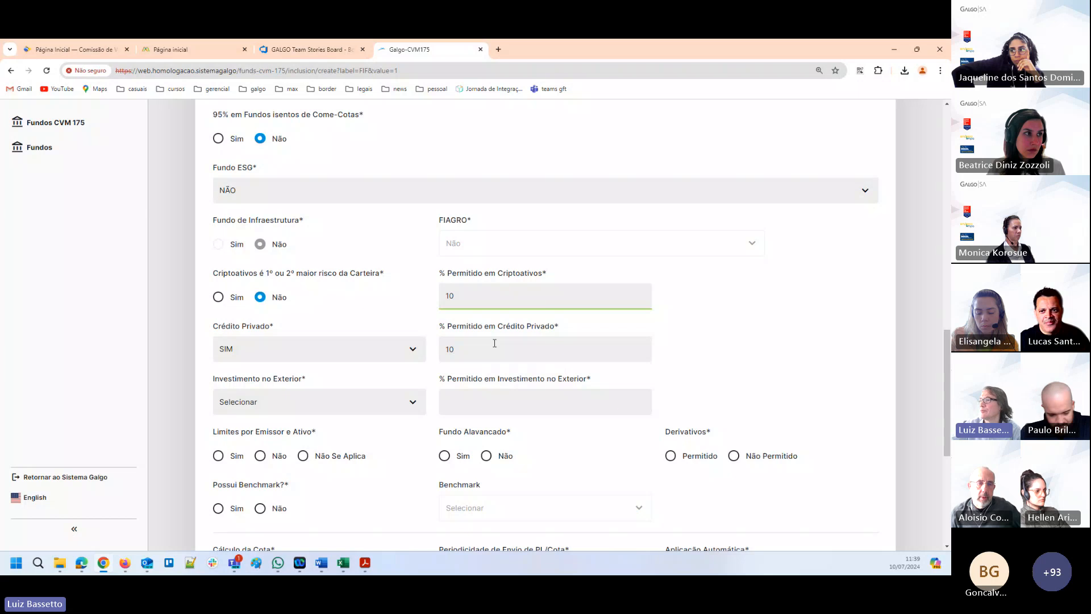
Set Investimento no Exterior to ATÉ 40%, with 10 as % Permitido em Investimento no Exterior.
{"action": "left_click", "coordinate": [282, 401]}
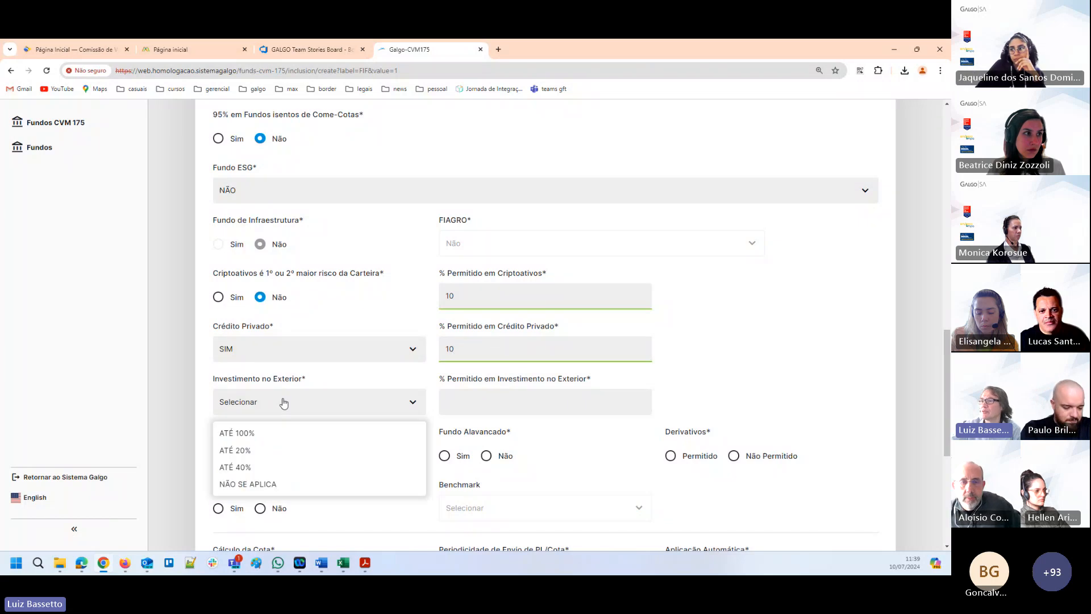
{"action": "left_click", "coordinate": [262, 473]}
{"action": "left_click", "coordinate": [471, 403]}
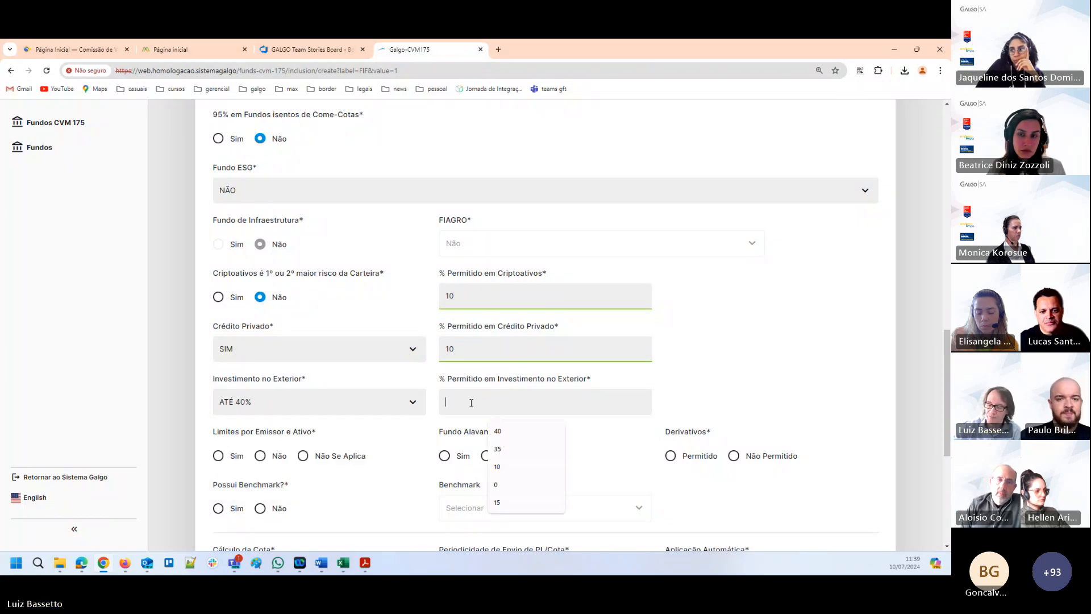
{"action": "type", "text": "10"}
Set Limites por Emissor e Ativo to Sim, Fundo Alavancado to Não and Derivativos to Permitido.
{"action": "scroll", "coordinate": [525, 198], "scroll_direction": "down", "scroll_amount": 2}
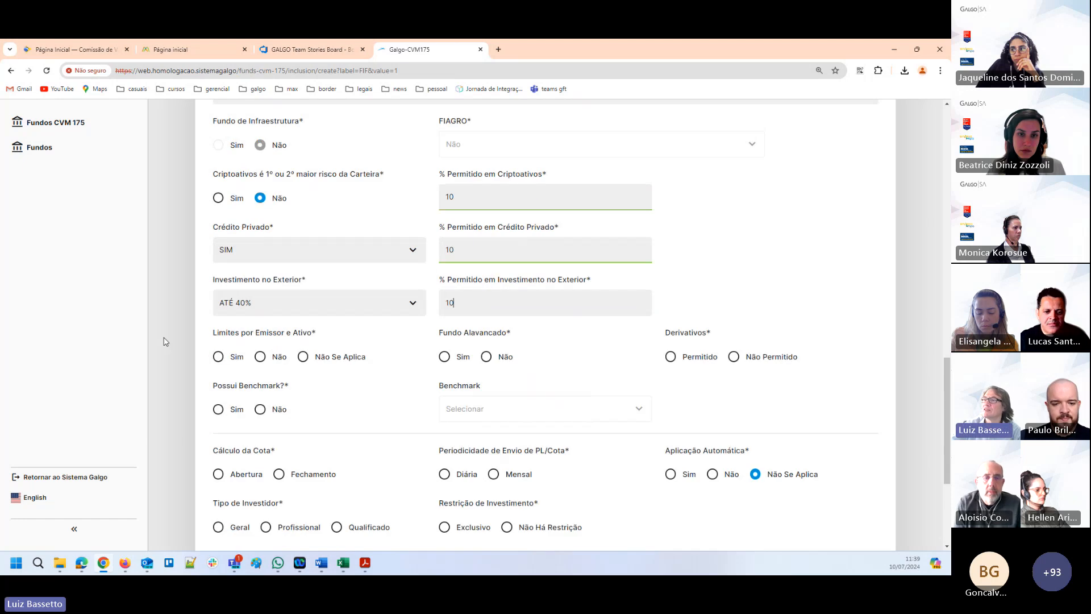
{"action": "left_click", "coordinate": [218, 356]}
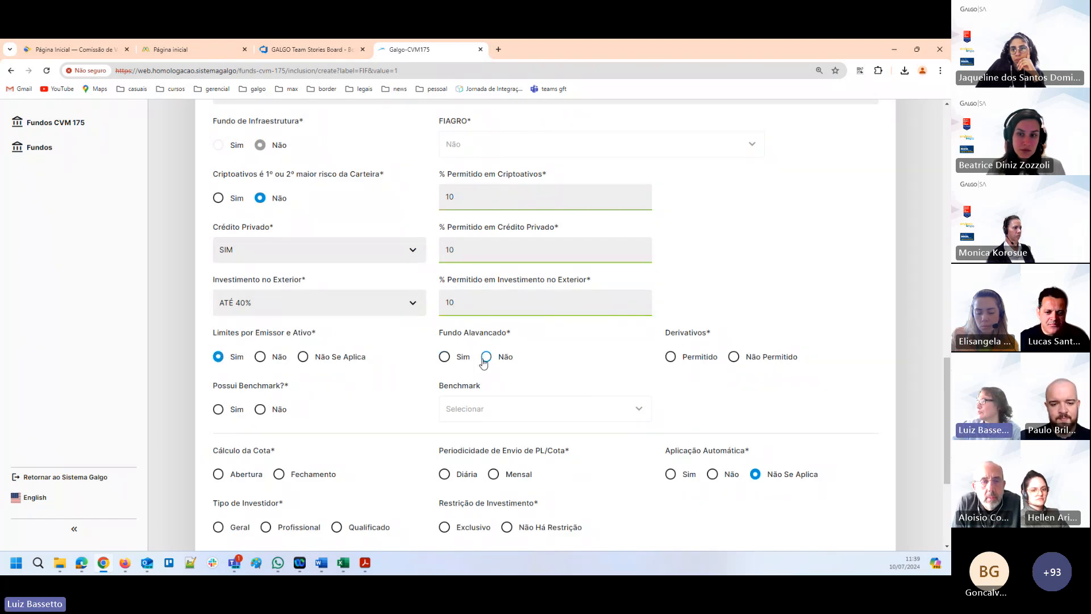
{"action": "left_click", "coordinate": [671, 356]}
Set Possui Benchmark to Sim and choose IBRX as the Benchmark.
{"action": "scroll", "coordinate": [672, 357], "scroll_direction": "down", "scroll_amount": 2}
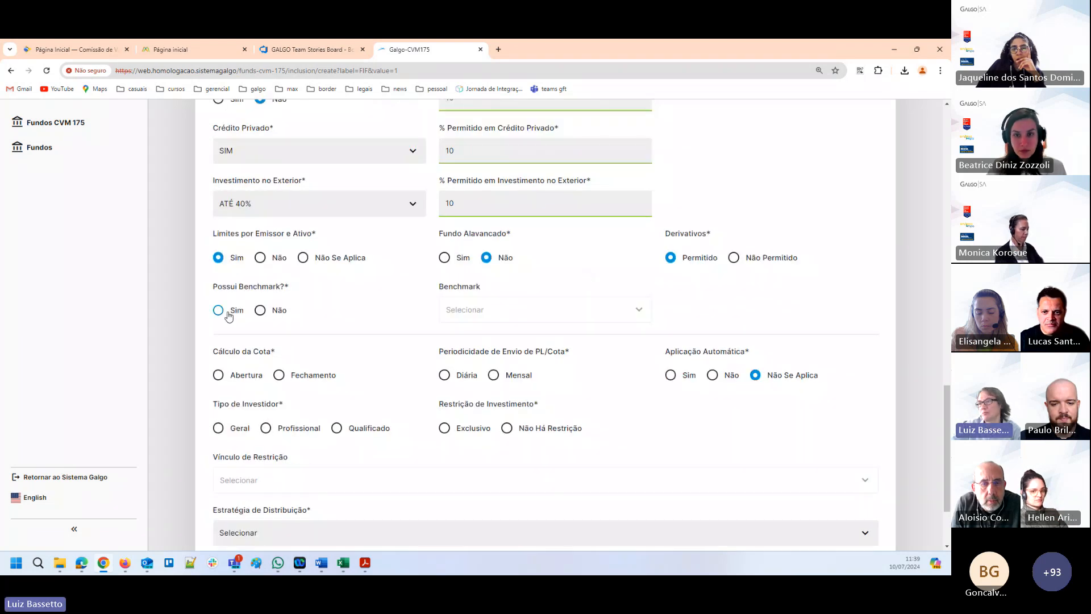
{"action": "left_click", "coordinate": [219, 310]}
{"action": "left_click", "coordinate": [493, 310]}
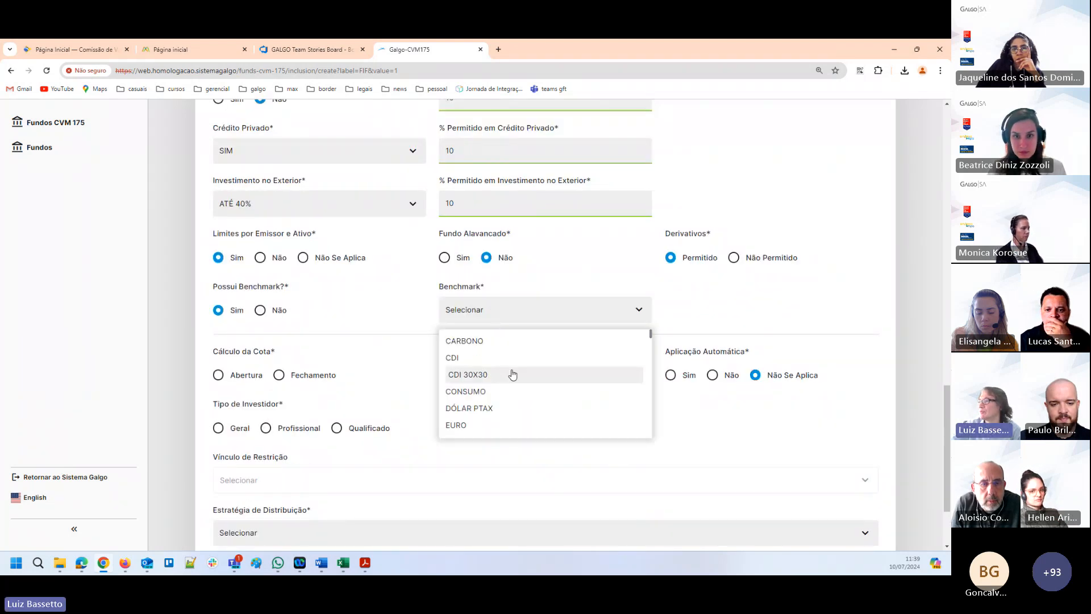
{"action": "scroll", "coordinate": [489, 392], "scroll_direction": "down", "scroll_amount": 2}
{"action": "scroll", "coordinate": [471, 420], "scroll_direction": "down", "scroll_amount": 1}
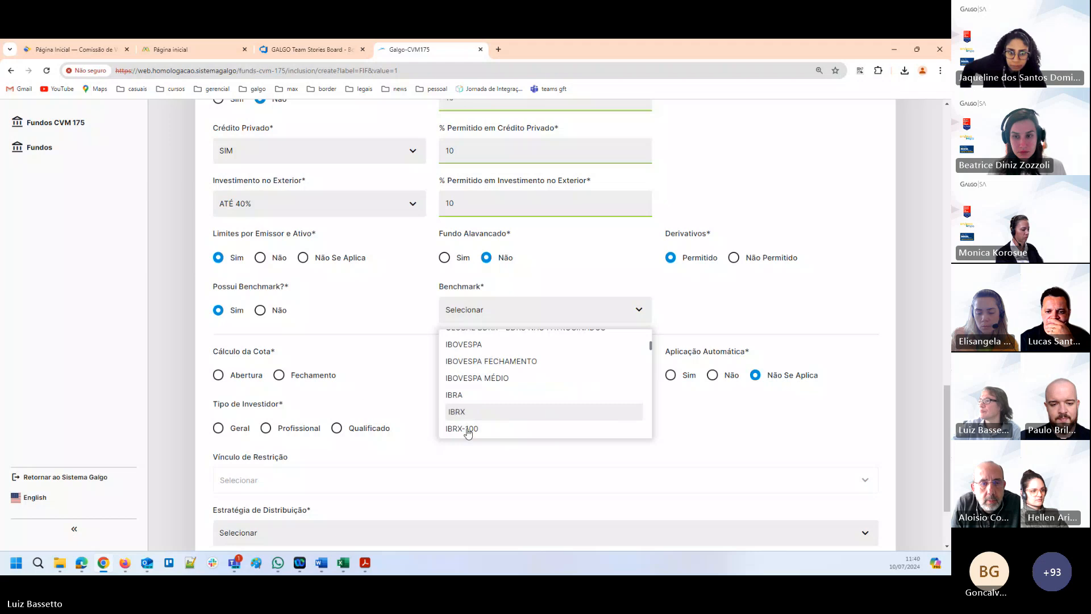
{"action": "left_click", "coordinate": [463, 412]}
Set Cálculo da Cota to Fechamento, Periodicidade de Envio de PL/Cota to Diária, Tipo de Investidor to Geral and Restrição de Investimento to Exclusivo.
{"action": "scroll", "coordinate": [161, 237], "scroll_direction": "down", "scroll_amount": 1}
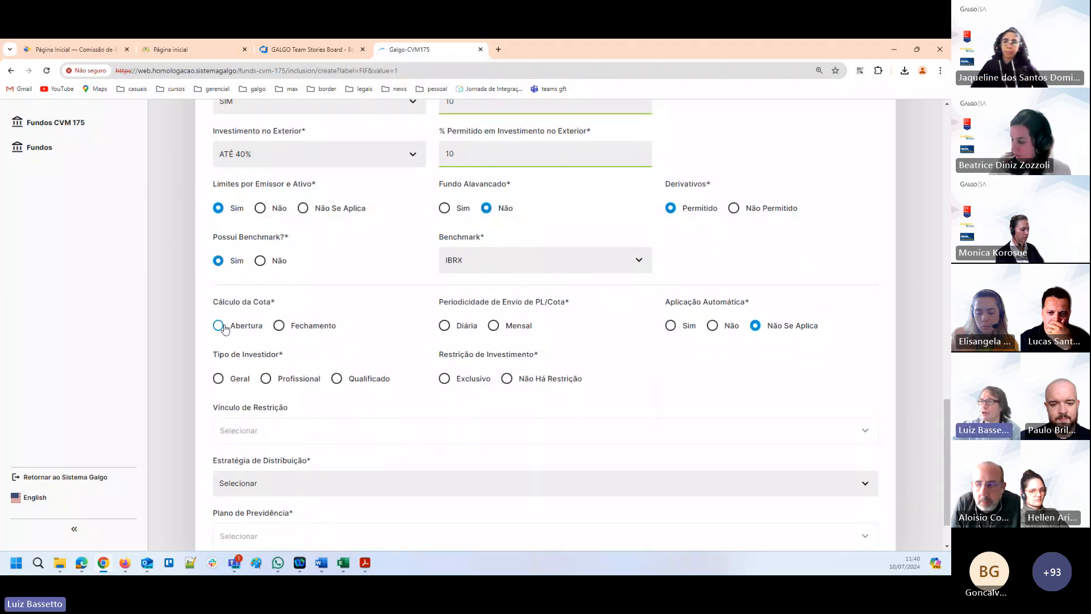
{"action": "left_click", "coordinate": [278, 325]}
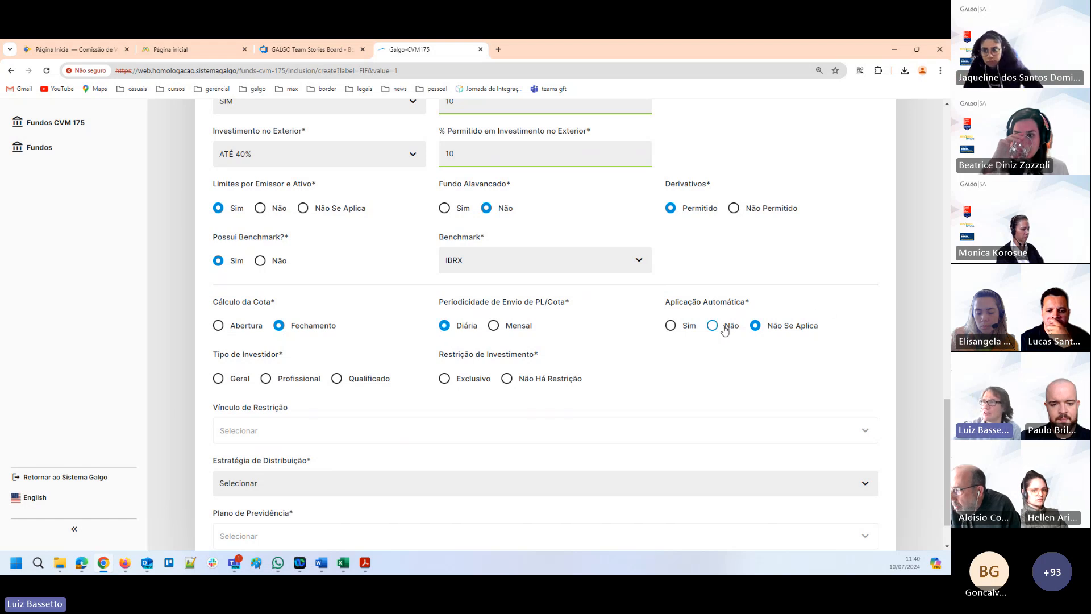
{"action": "scroll", "coordinate": [227, 305], "scroll_direction": "down", "scroll_amount": 1}
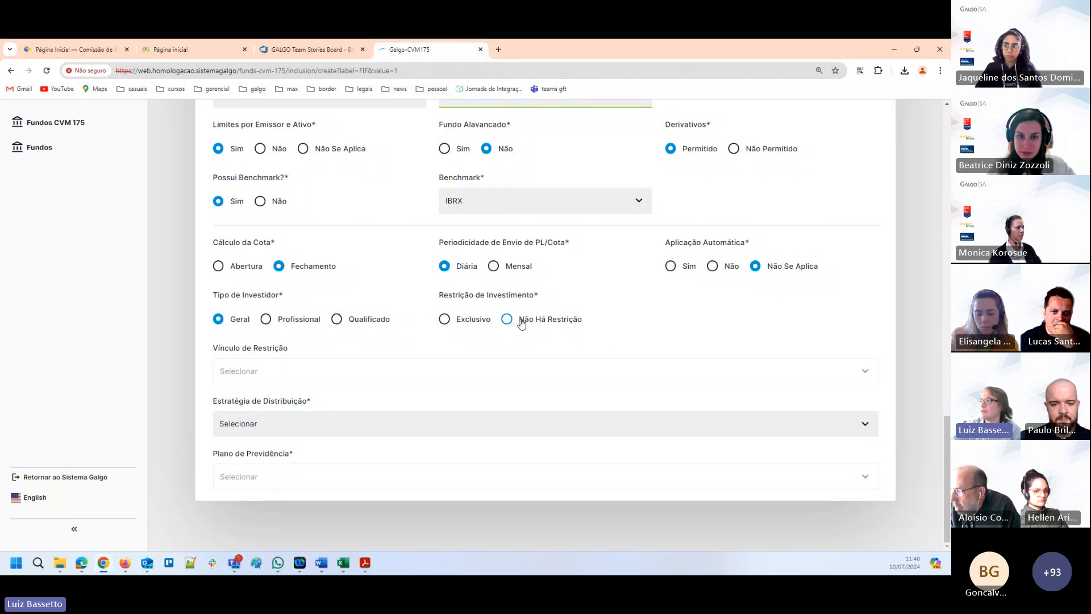
{"action": "left_click", "coordinate": [444, 320]}
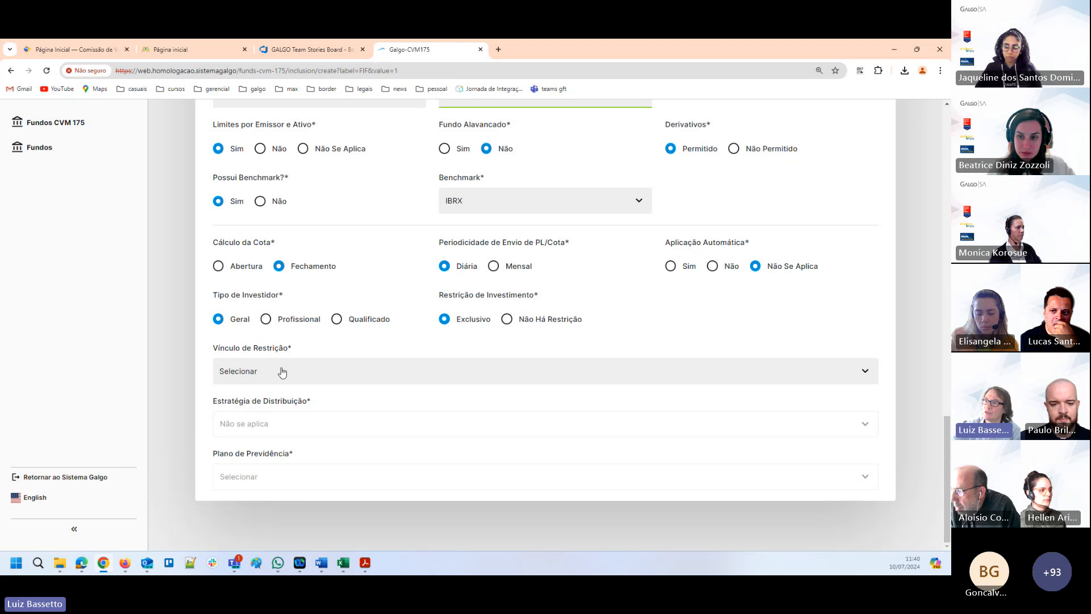
Set Vínculo de Restrição to Familiar and check whether Plano de Previdência can be edited.
{"action": "left_click", "coordinate": [268, 370]}
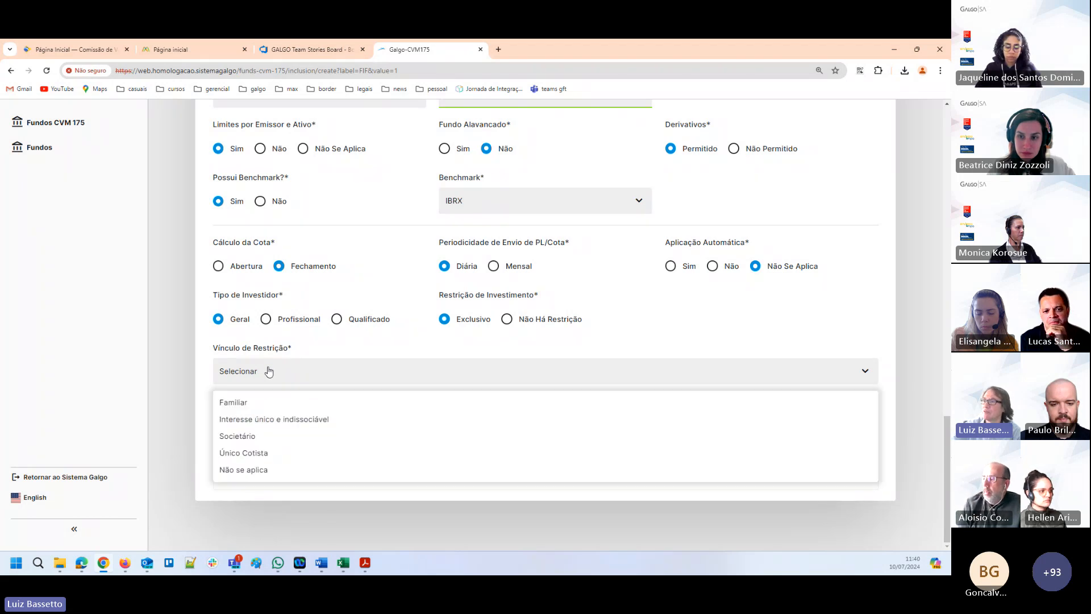
{"action": "left_click", "coordinate": [257, 404]}
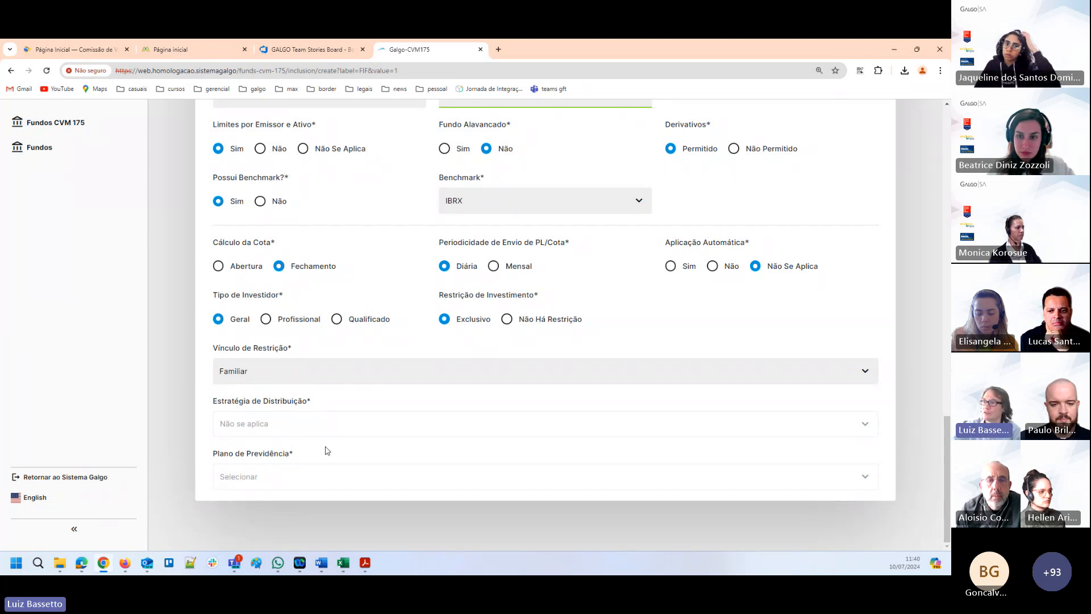
{"action": "double_click", "coordinate": [316, 479]}
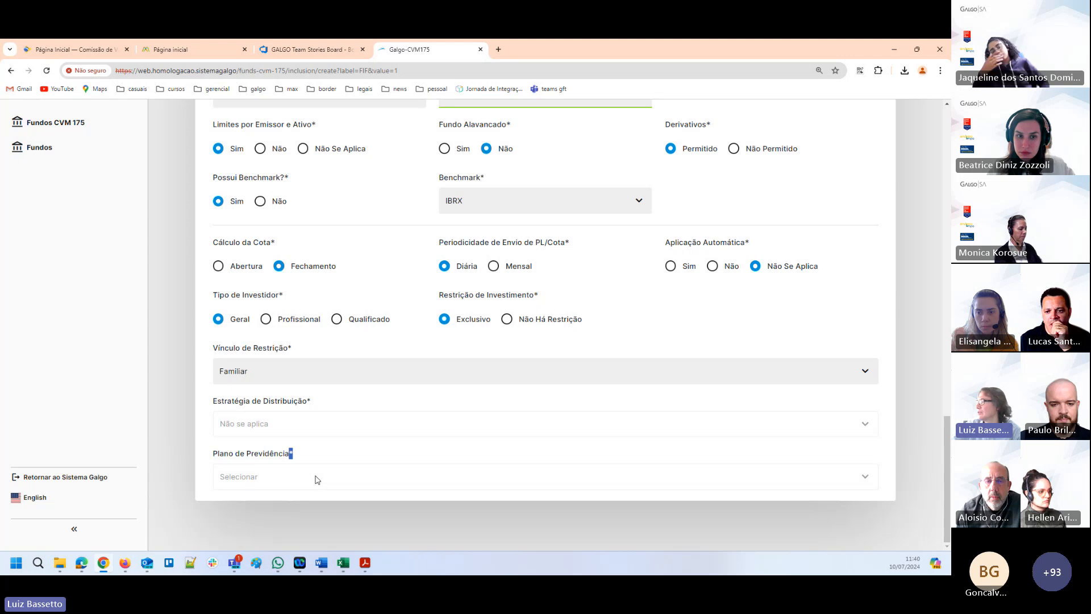
{"action": "left_click", "coordinate": [311, 471]}
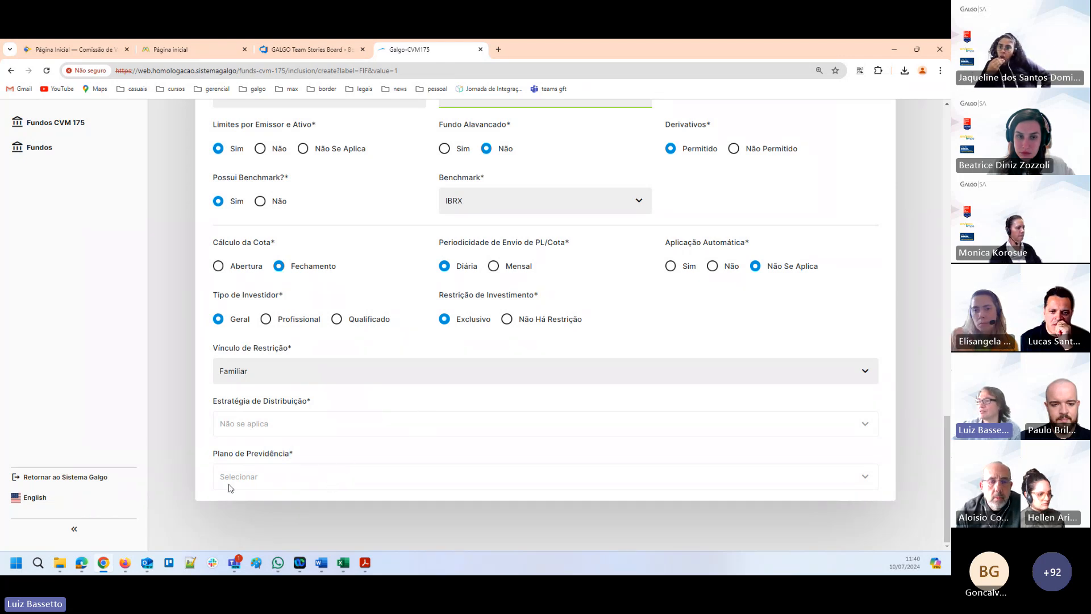
Leave the completed Perfil and open the fund's Taxas section.
{"action": "scroll", "coordinate": [389, 377], "scroll_direction": "up", "scroll_amount": 9}
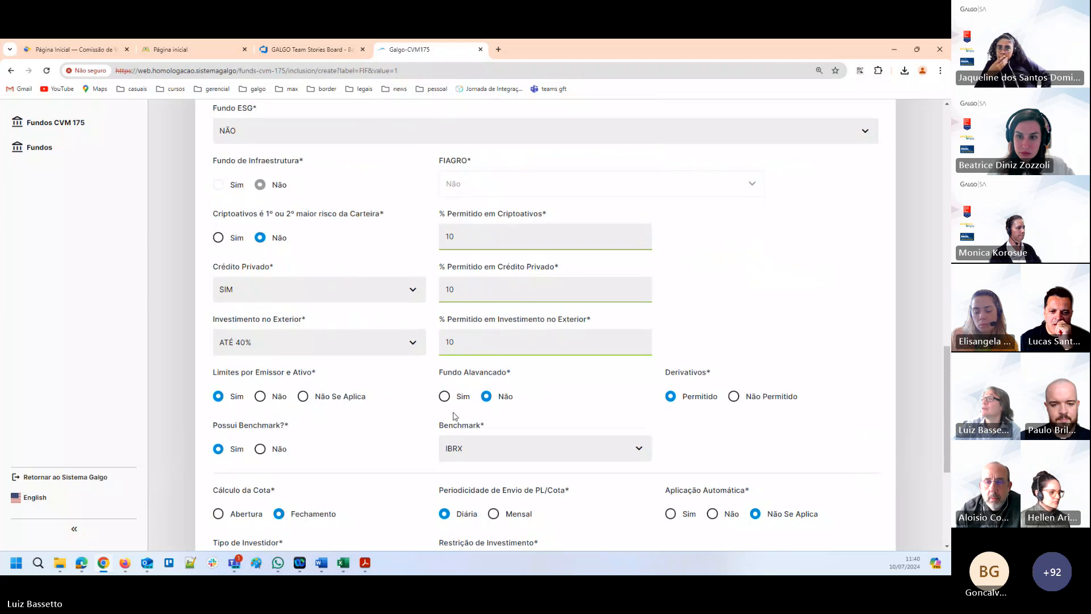
{"action": "scroll", "coordinate": [454, 410], "scroll_direction": "up", "scroll_amount": 9}
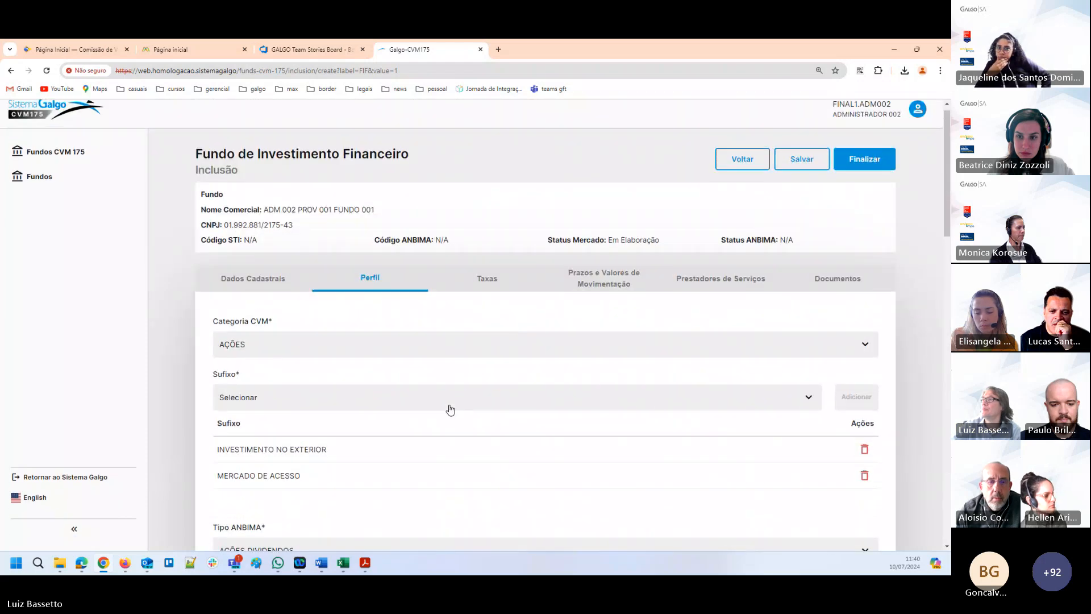
{"action": "left_click", "coordinate": [491, 283]}
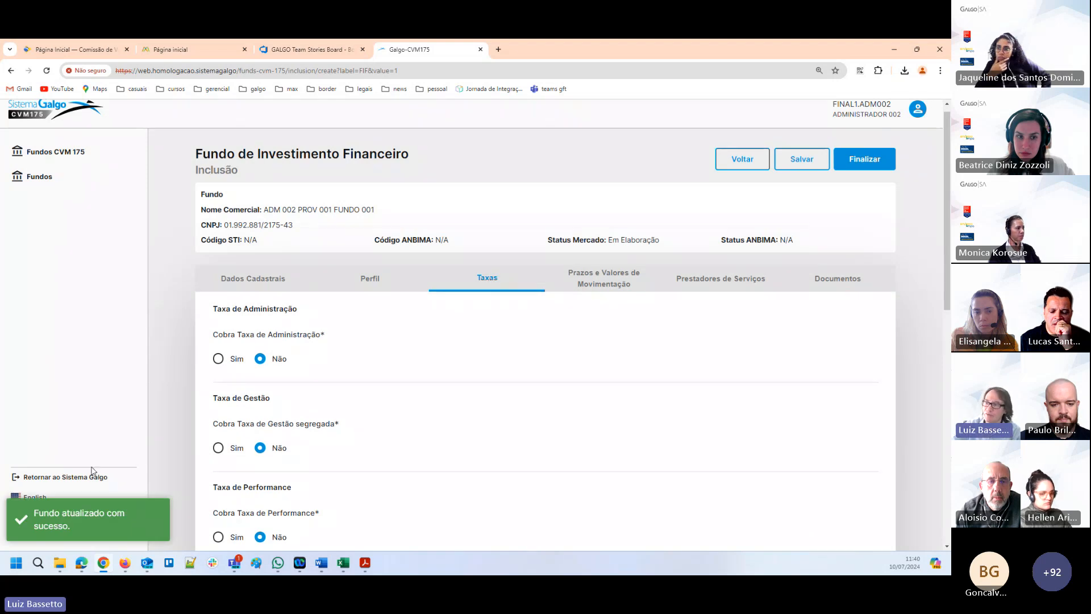
Set Cobra Taxa de Administração to Sim and Perfil da Taxa de Administração to Fixa.
{"action": "scroll", "coordinate": [377, 273], "scroll_direction": "down", "scroll_amount": 1}
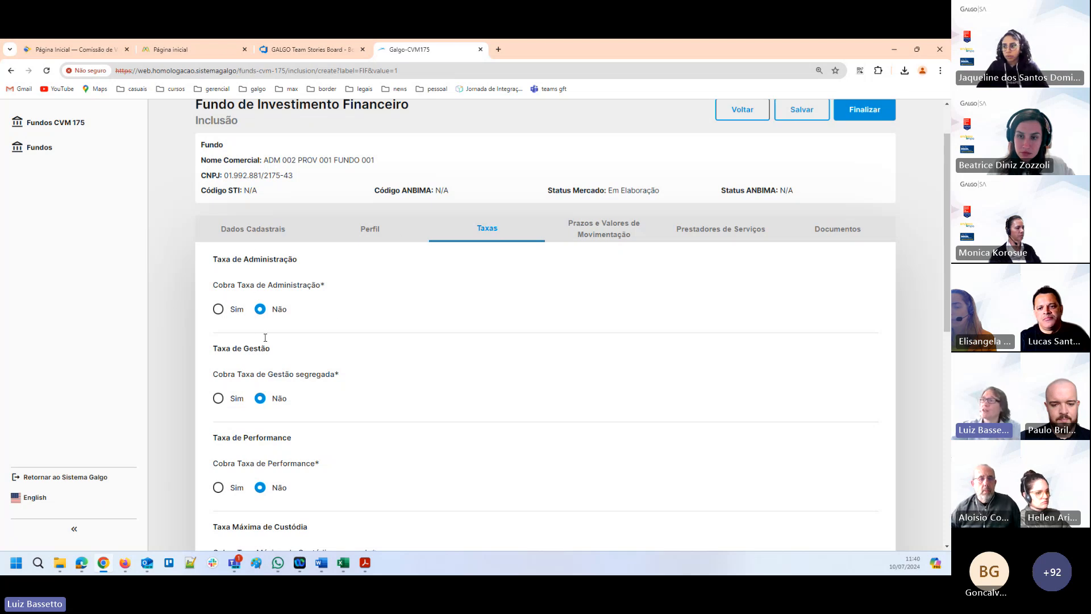
{"action": "scroll", "coordinate": [204, 290], "scroll_direction": "down", "scroll_amount": 1}
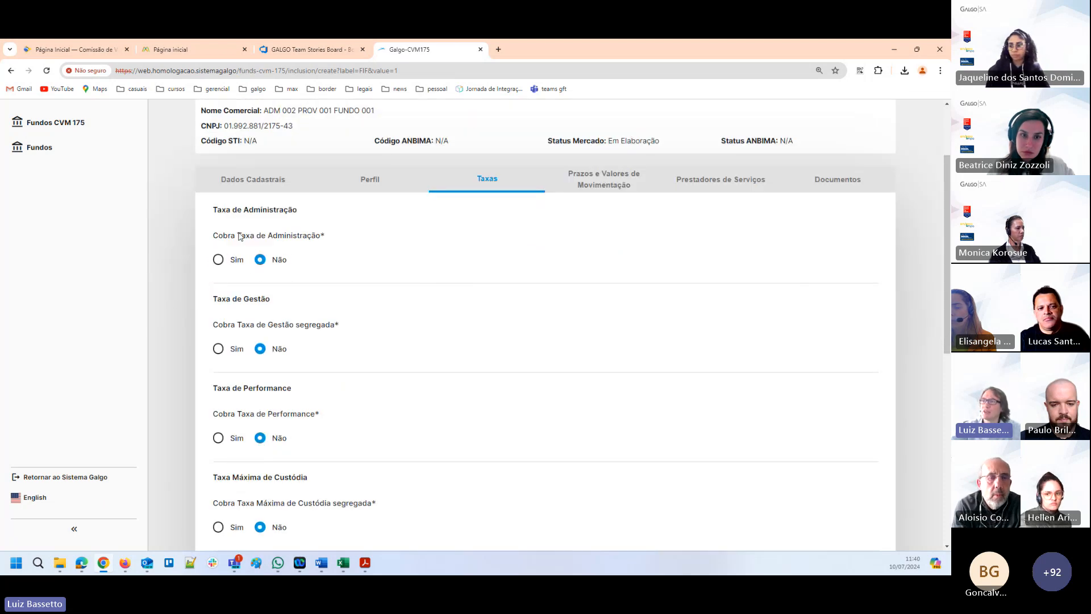
{"action": "left_click", "coordinate": [218, 260]}
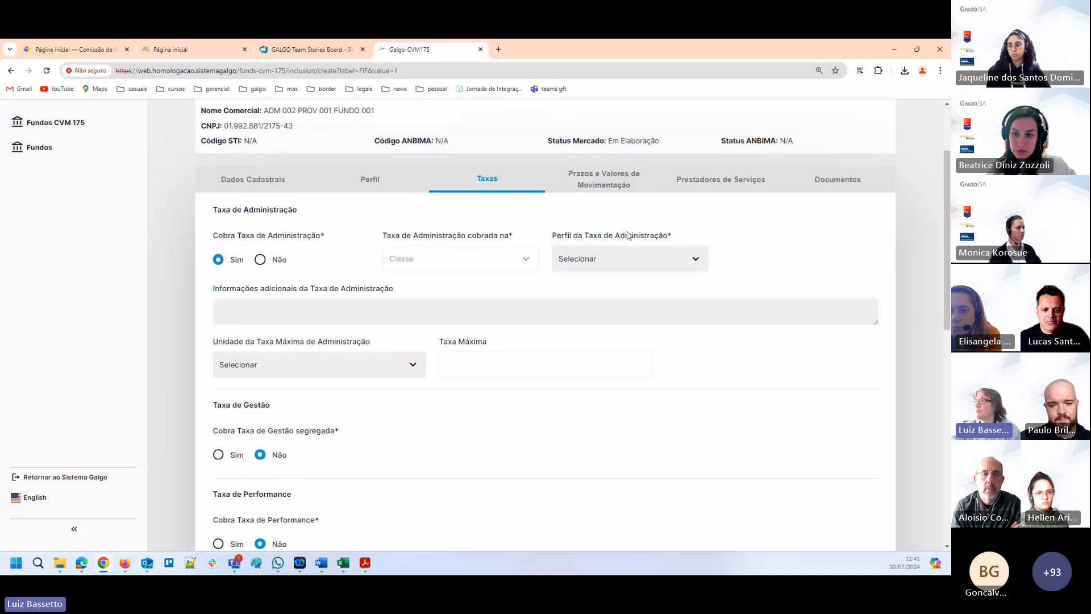
{"action": "left_click", "coordinate": [681, 263]}
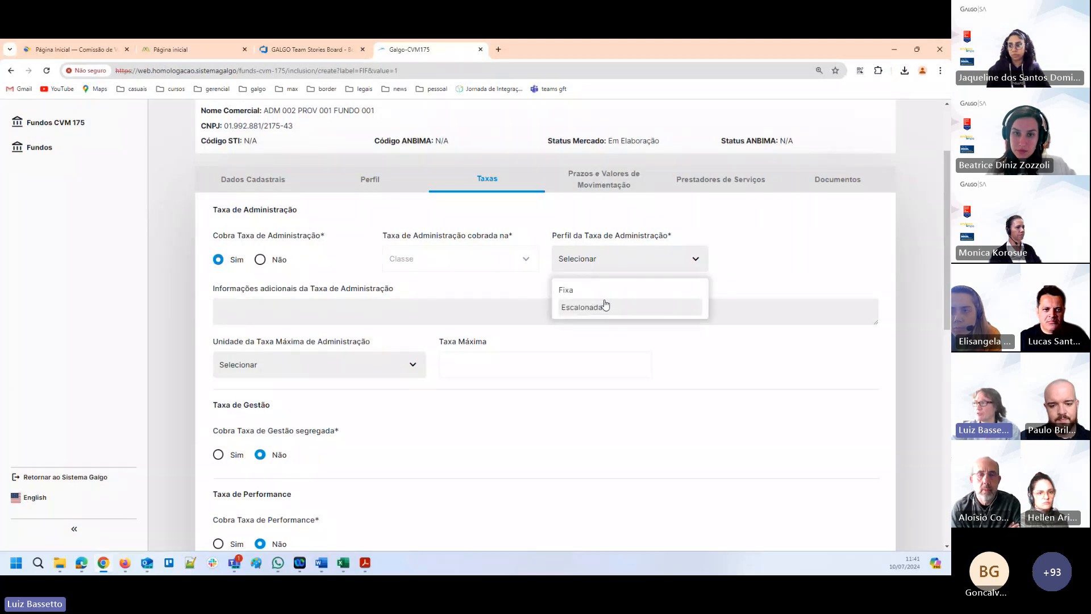
{"action": "left_click", "coordinate": [580, 296]}
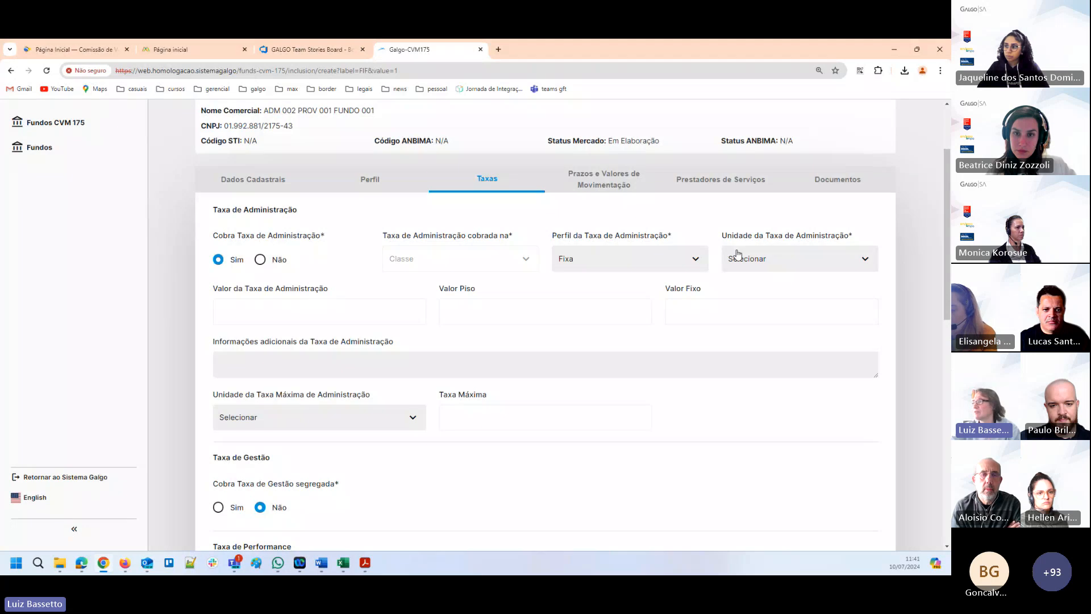
Try Maior entre % e Valor as Unidade da Taxa de Administração.
{"action": "left_click", "coordinate": [769, 262]}
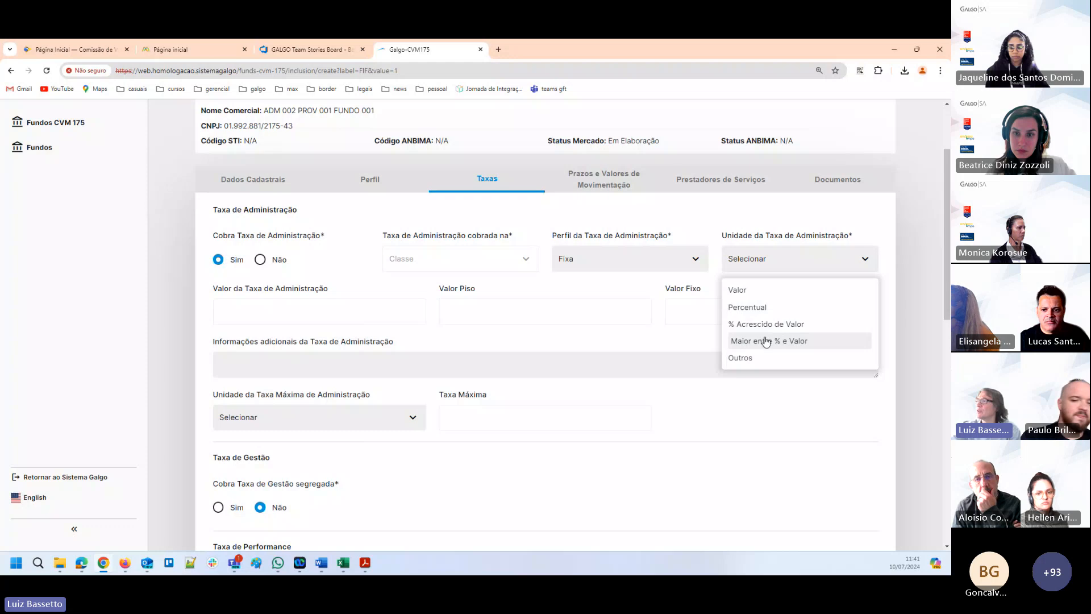
{"action": "left_click", "coordinate": [767, 342]}
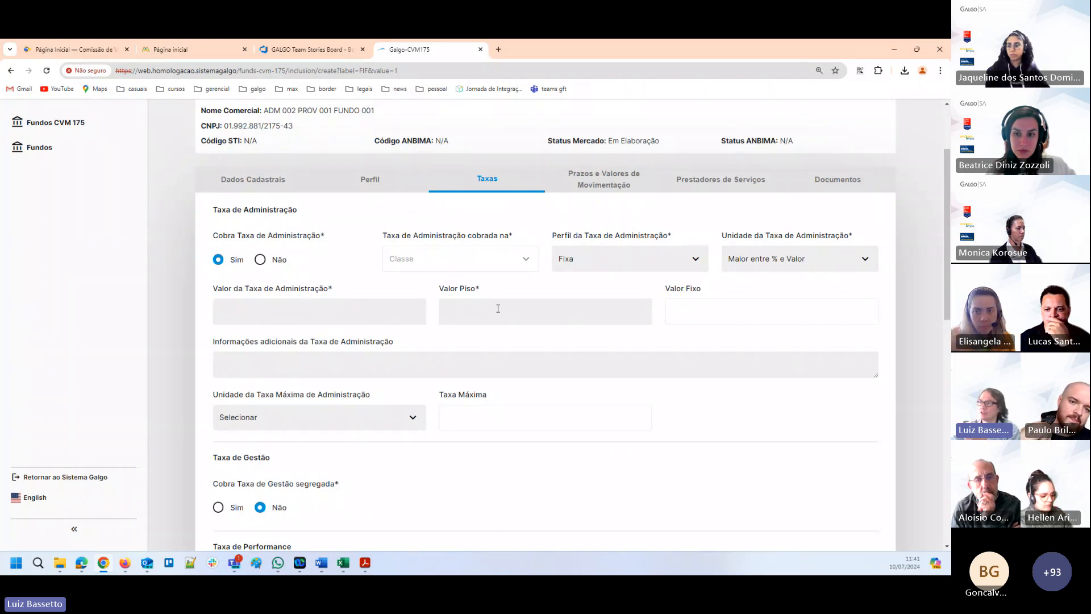
Try % Acrescido de Valor as Unidade da Taxa de Administração and check its Valor da Taxa and Valor Fixo fields.
{"action": "left_click", "coordinate": [774, 264]}
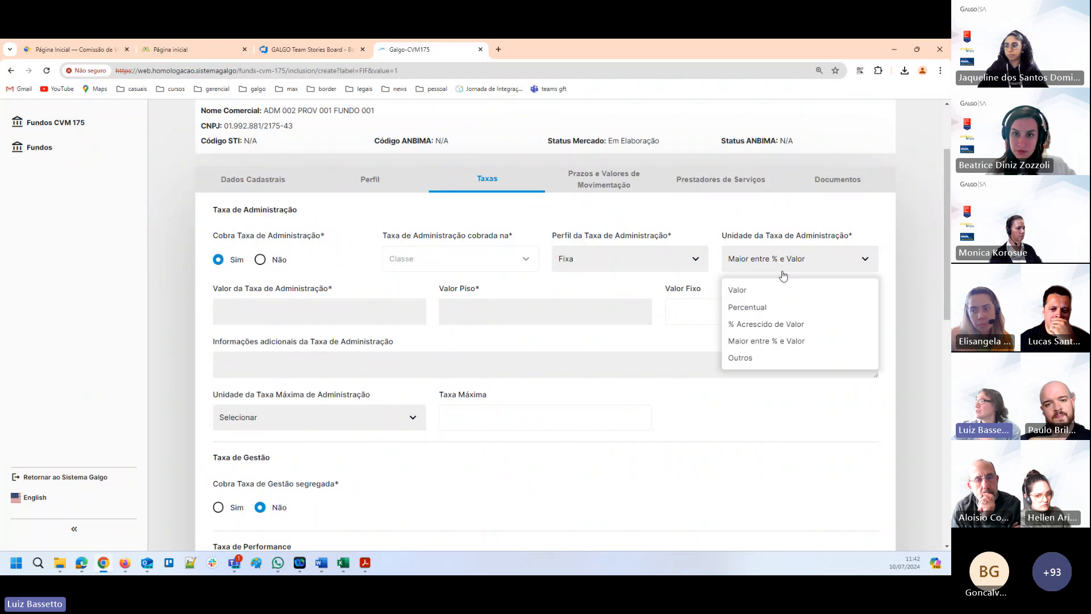
{"action": "left_click", "coordinate": [777, 324]}
{"action": "left_click", "coordinate": [298, 309]}
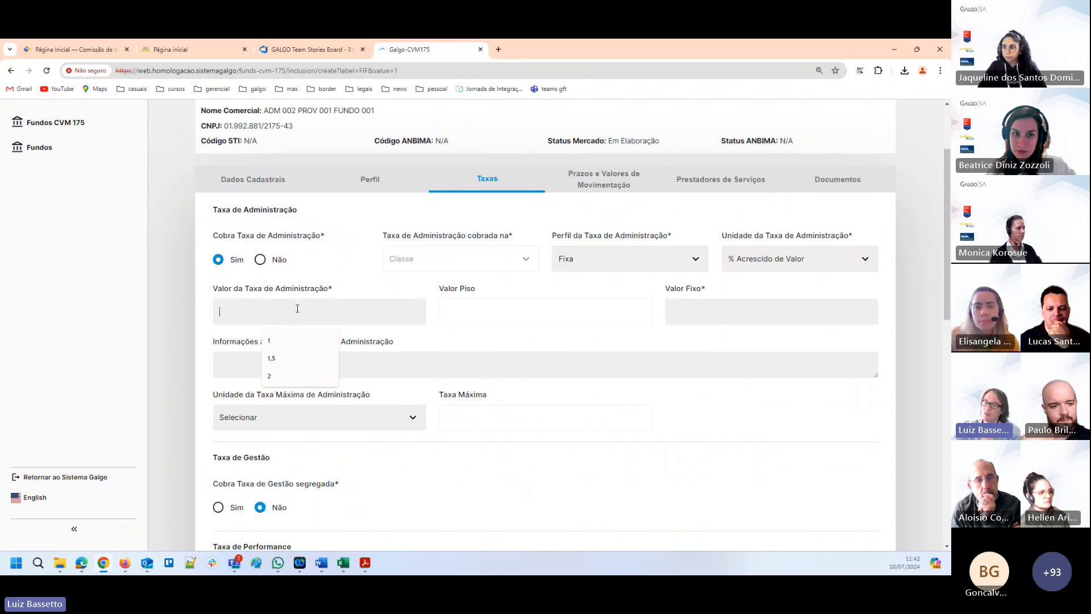
{"action": "left_click", "coordinate": [714, 305]}
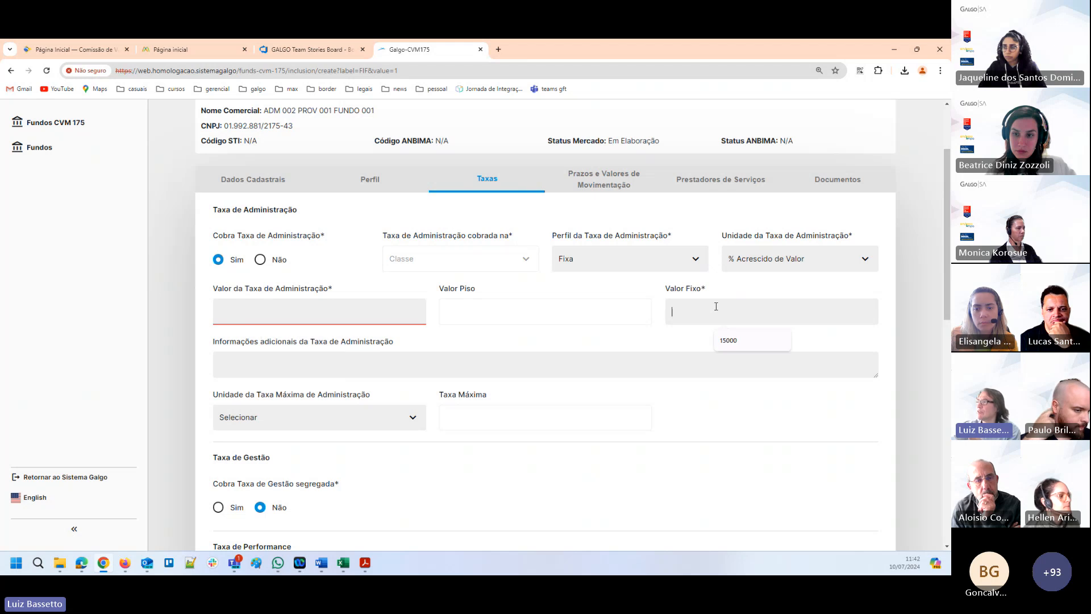
Set Unidade da Taxa de Administração to Percentual and Valor da Taxa de Administração to 1.
{"action": "left_click", "coordinate": [761, 261]}
{"action": "left_click", "coordinate": [760, 309]}
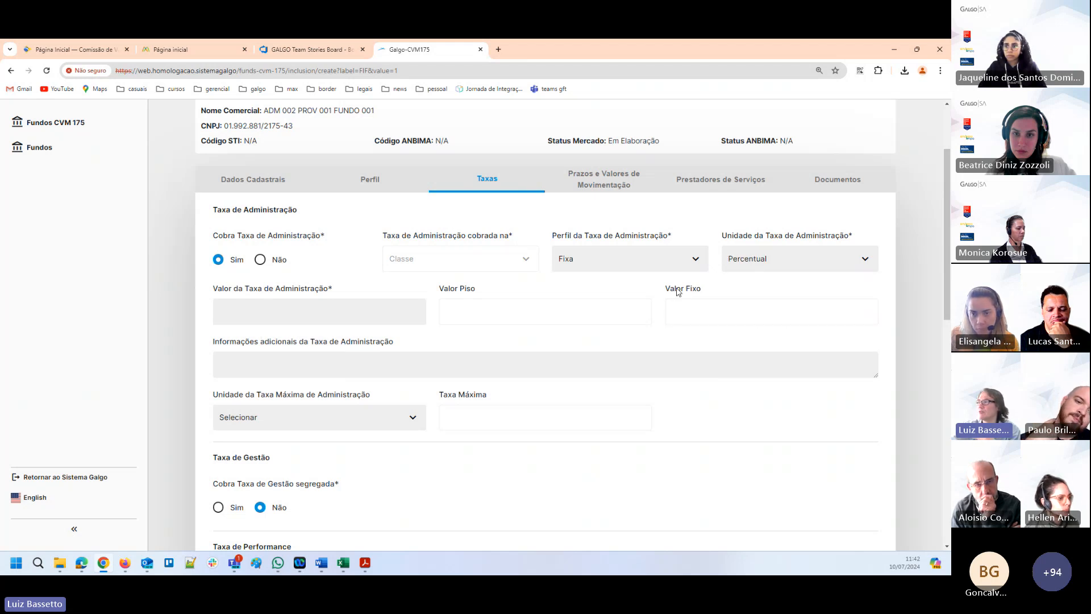
{"action": "left_click", "coordinate": [312, 310]}
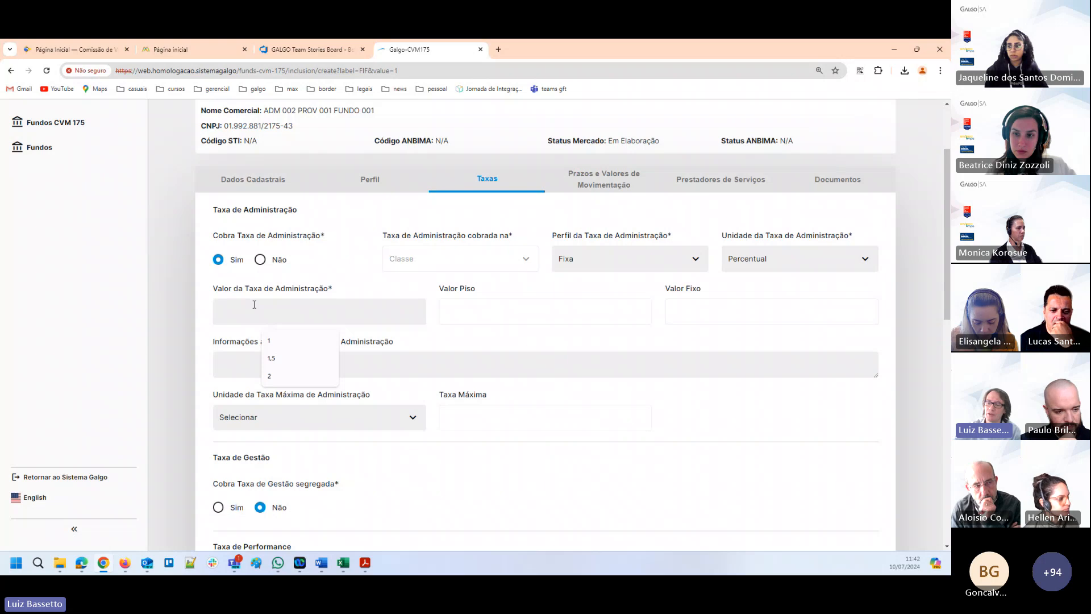
{"action": "type", "text": "1"}
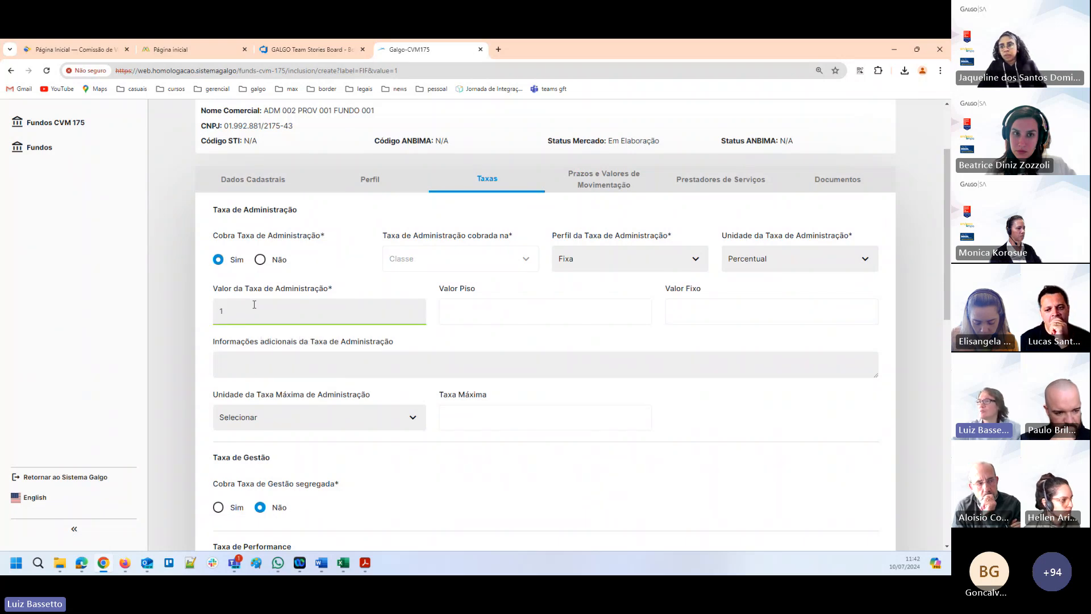
{"action": "key", "text": "Tab"}
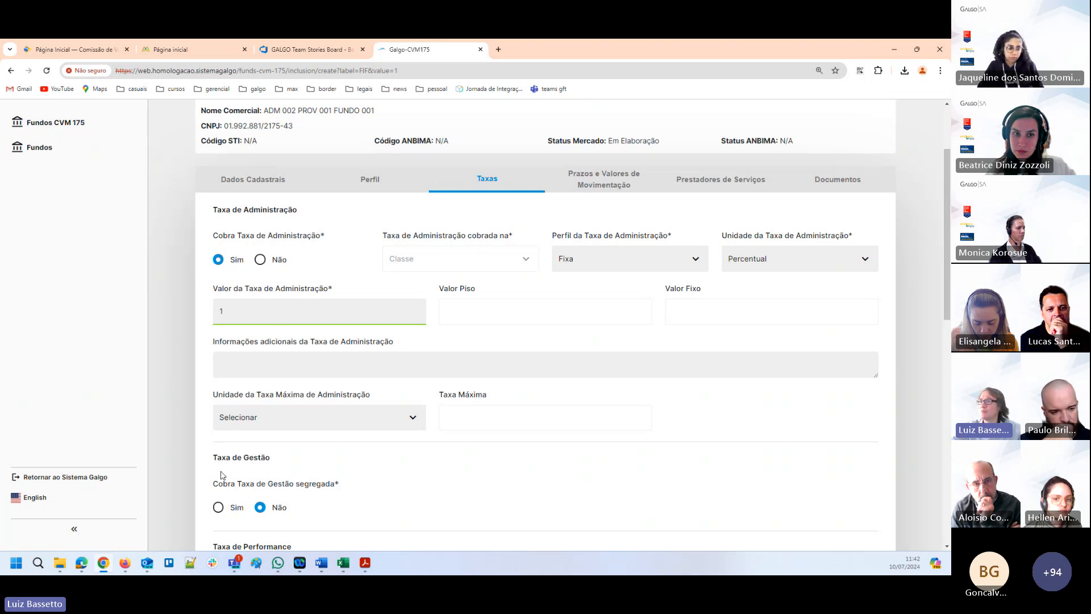
Set Unidade da Taxa Máxima de Administração to Percentual and its Taxa Máxima to 2.
{"action": "left_click", "coordinate": [409, 419]}
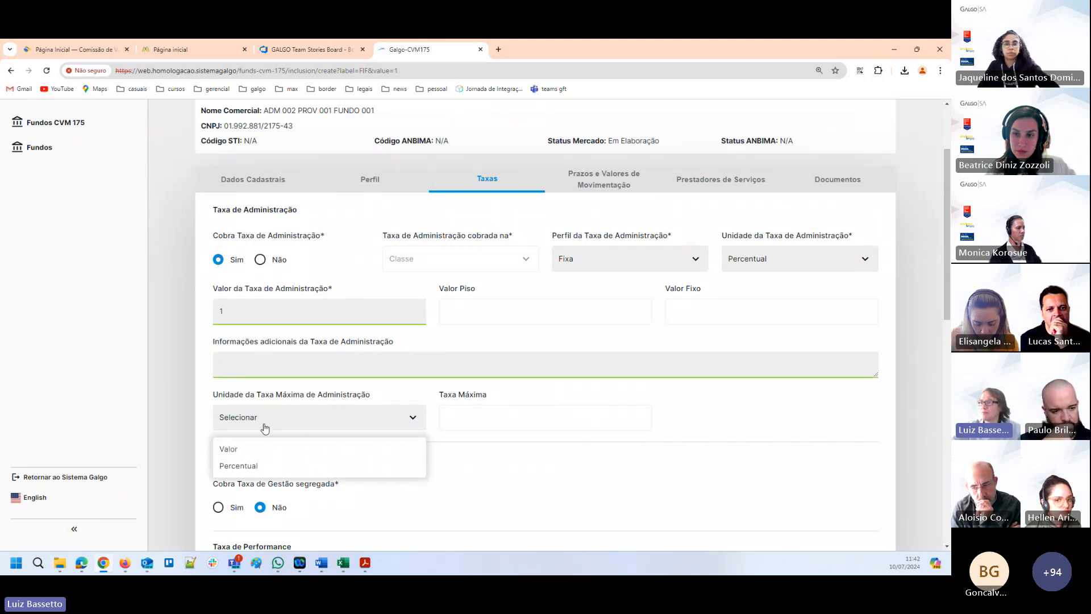
{"action": "left_click", "coordinate": [235, 467]}
{"action": "left_click", "coordinate": [474, 417]}
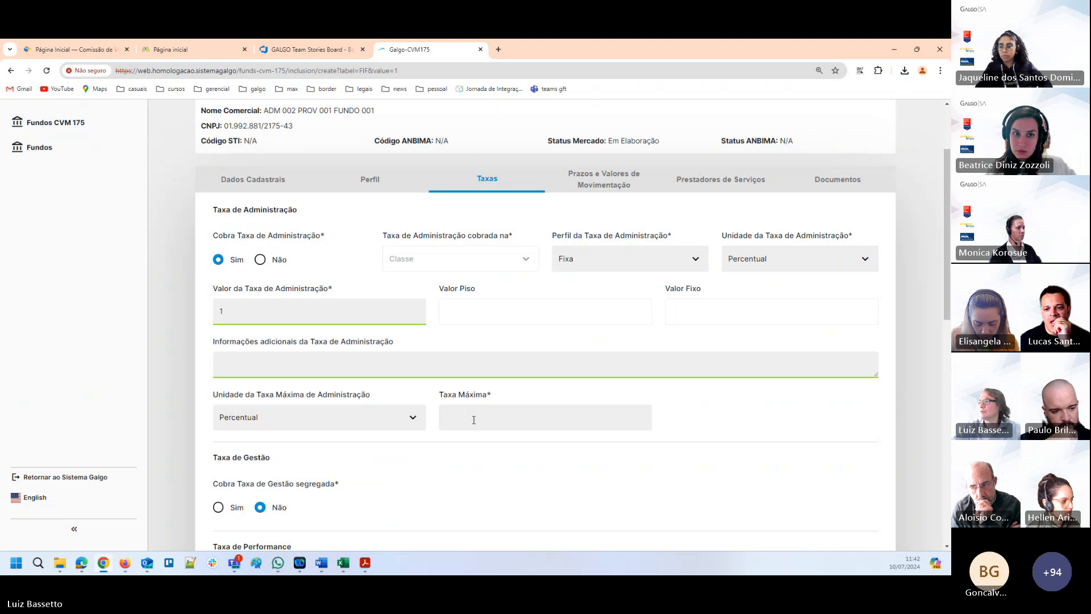
{"action": "type", "text": "2"}
{"action": "key", "text": "Tab"}
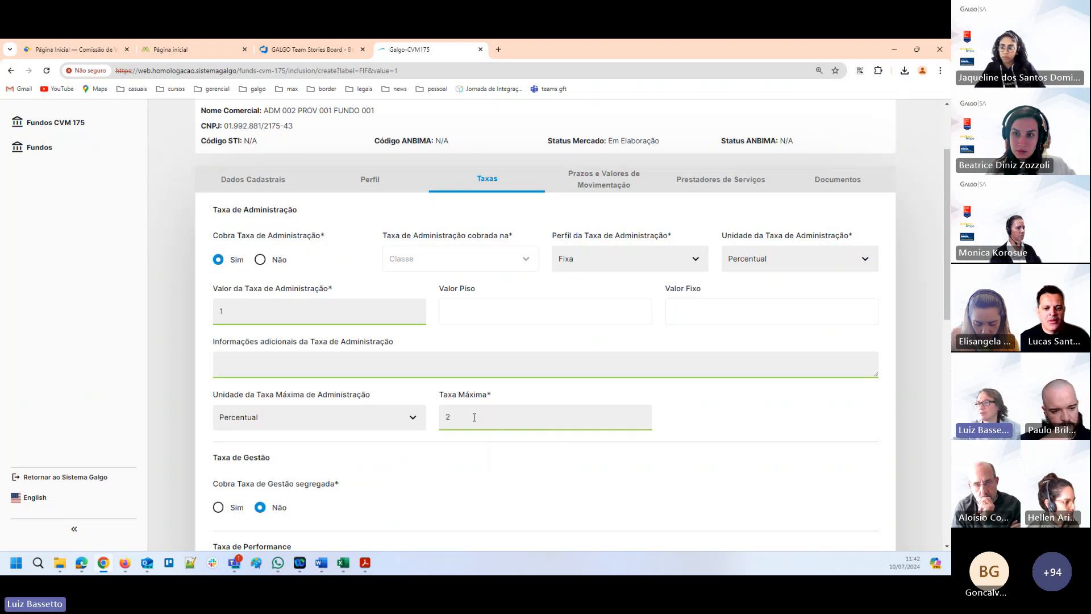
Review the remaining fee sections, from Taxa de Gestão and Performance to Custódia, Distribuição and Consultoria Especializada.
{"action": "scroll", "coordinate": [656, 332], "scroll_direction": "down", "scroll_amount": 1}
{"action": "scroll", "coordinate": [285, 348], "scroll_direction": "down", "scroll_amount": 1}
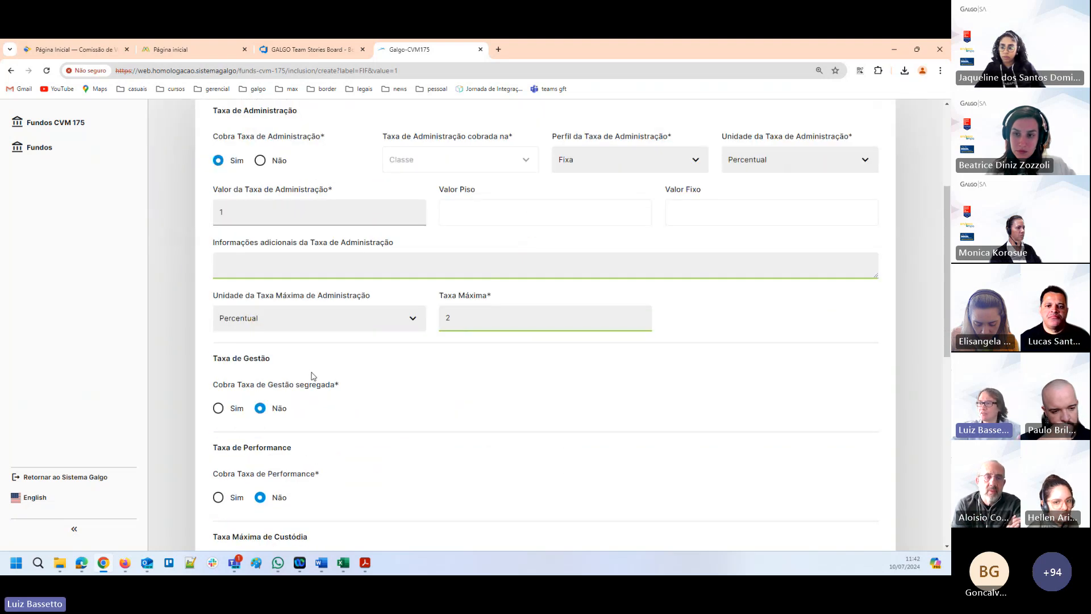
{"action": "scroll", "coordinate": [282, 371], "scroll_direction": "down", "scroll_amount": 1}
{"action": "scroll", "coordinate": [282, 371], "scroll_direction": "down", "scroll_amount": 1}
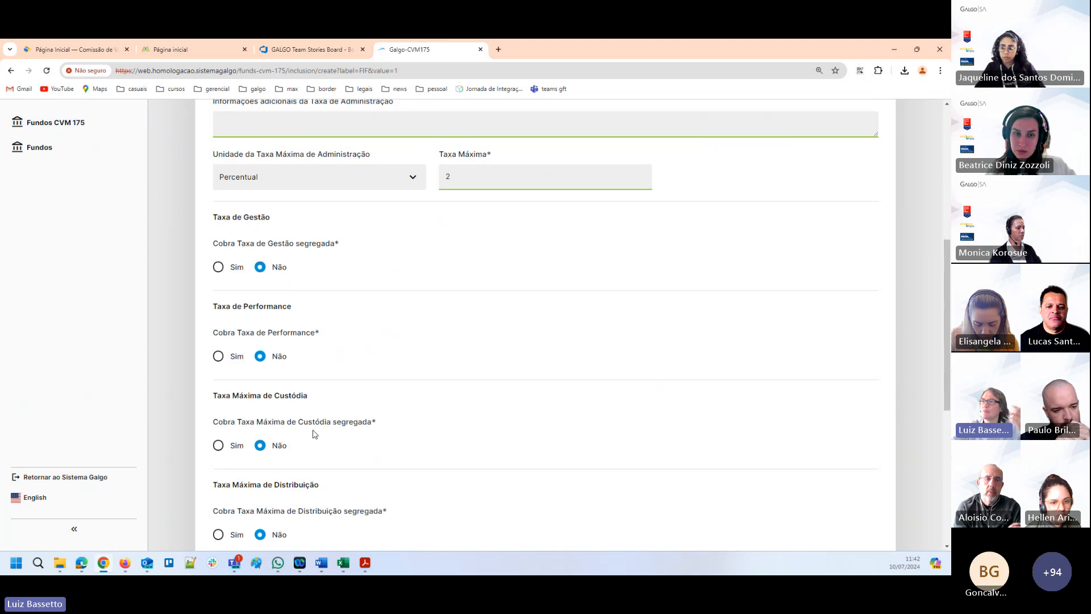
{"action": "scroll", "coordinate": [314, 431], "scroll_direction": "down", "scroll_amount": 1}
{"action": "scroll", "coordinate": [314, 452], "scroll_direction": "down", "scroll_amount": 1}
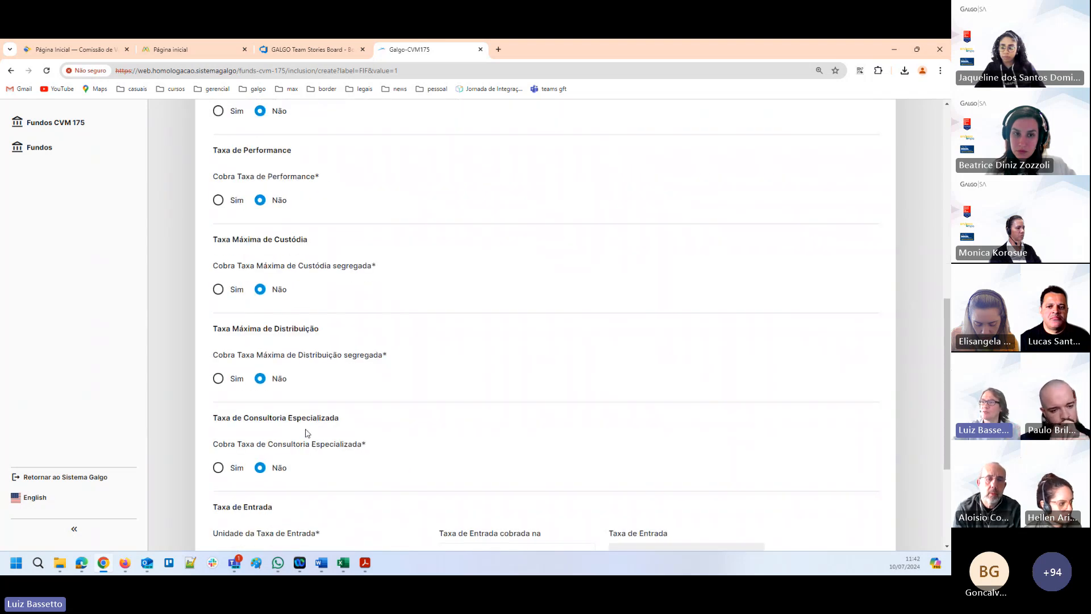
{"action": "scroll", "coordinate": [306, 433], "scroll_direction": "up", "scroll_amount": 2}
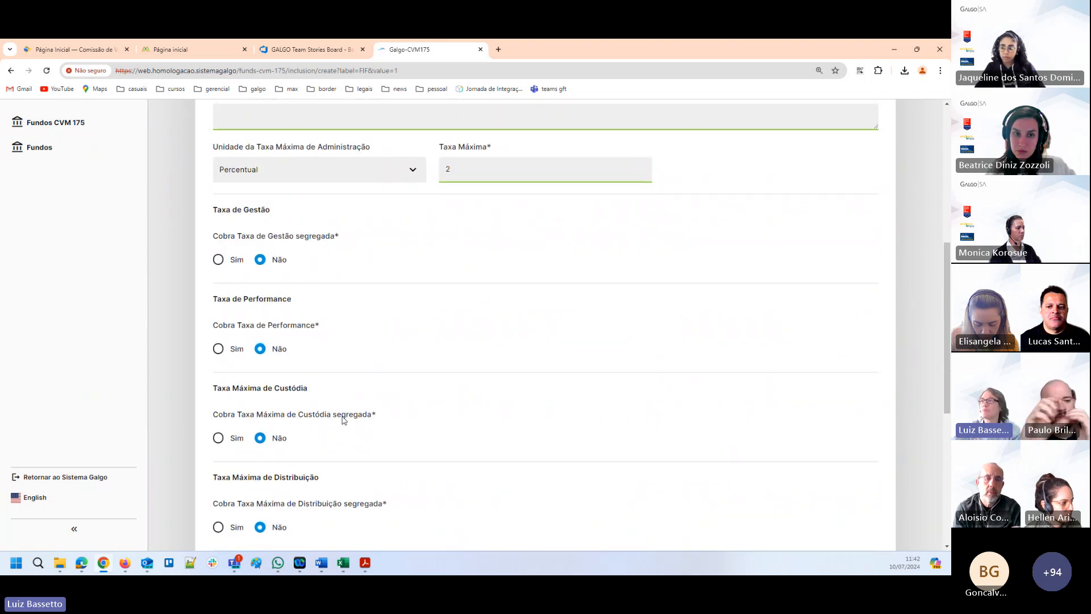
{"action": "scroll", "coordinate": [342, 419], "scroll_direction": "up", "scroll_amount": 2}
Set Cobra Taxa de Gestão segregada to Sim and Perfil da Taxa de Gestão to Escalonada.
{"action": "scroll", "coordinate": [270, 443], "scroll_direction": "down", "scroll_amount": 1}
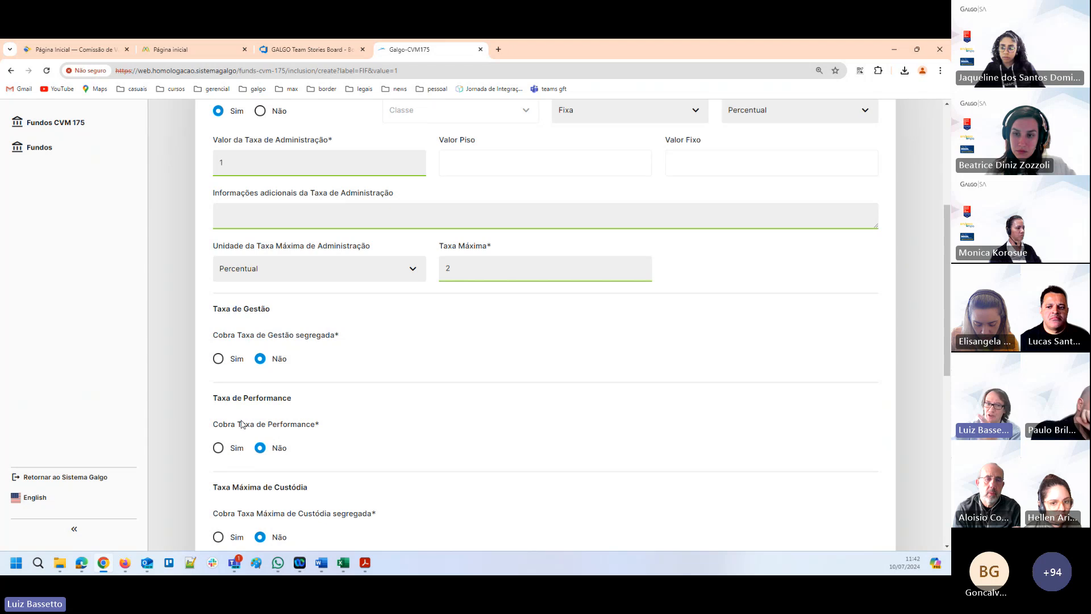
{"action": "left_click", "coordinate": [219, 359]}
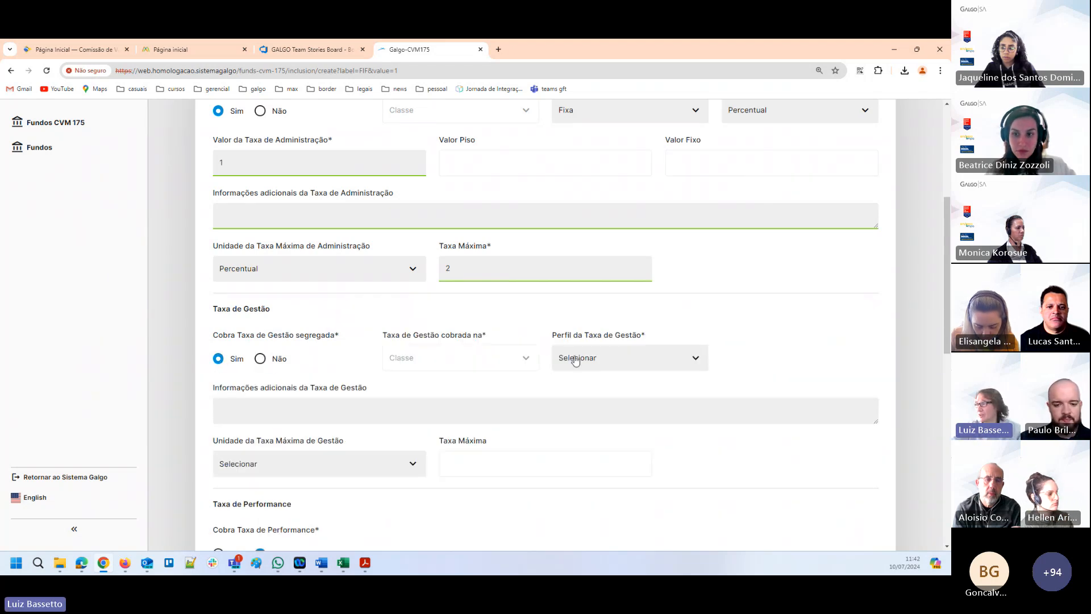
{"action": "left_click", "coordinate": [600, 360]}
{"action": "left_click", "coordinate": [577, 405]}
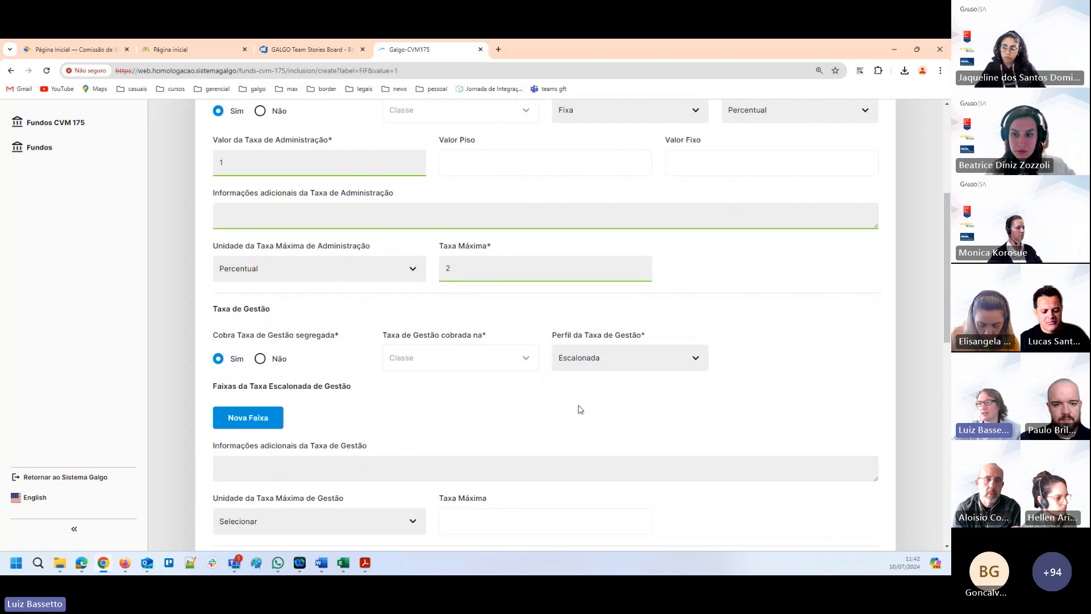
Add a first tier to the Taxa Escalonada de Gestão with Valor inicial do PL 0,01 and Valor Final 500000.
{"action": "scroll", "coordinate": [433, 346], "scroll_direction": "down", "scroll_amount": 2}
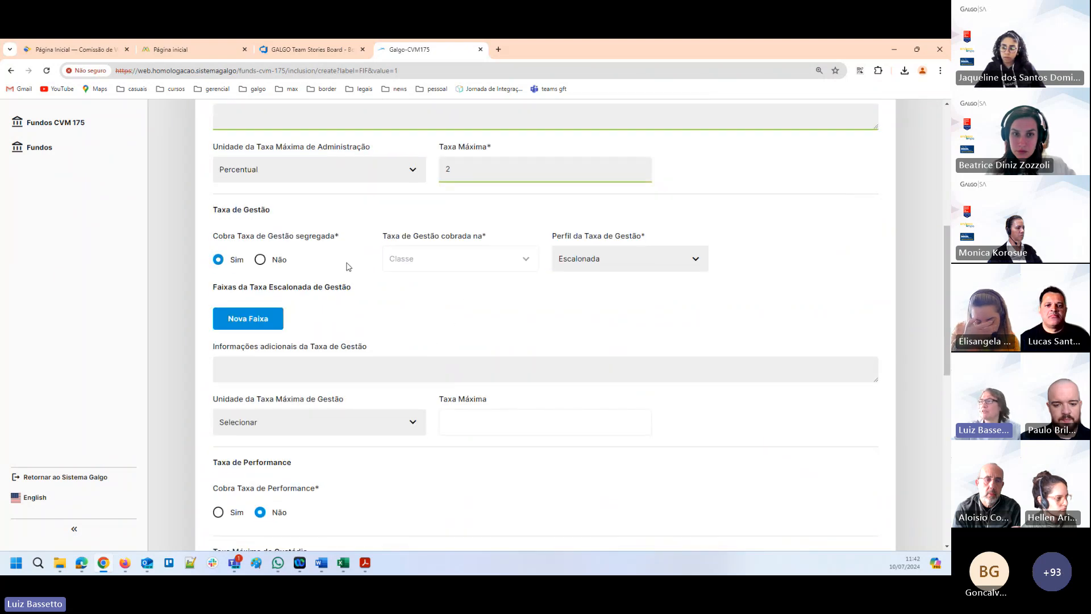
{"action": "scroll", "coordinate": [366, 283], "scroll_direction": "up", "scroll_amount": 5}
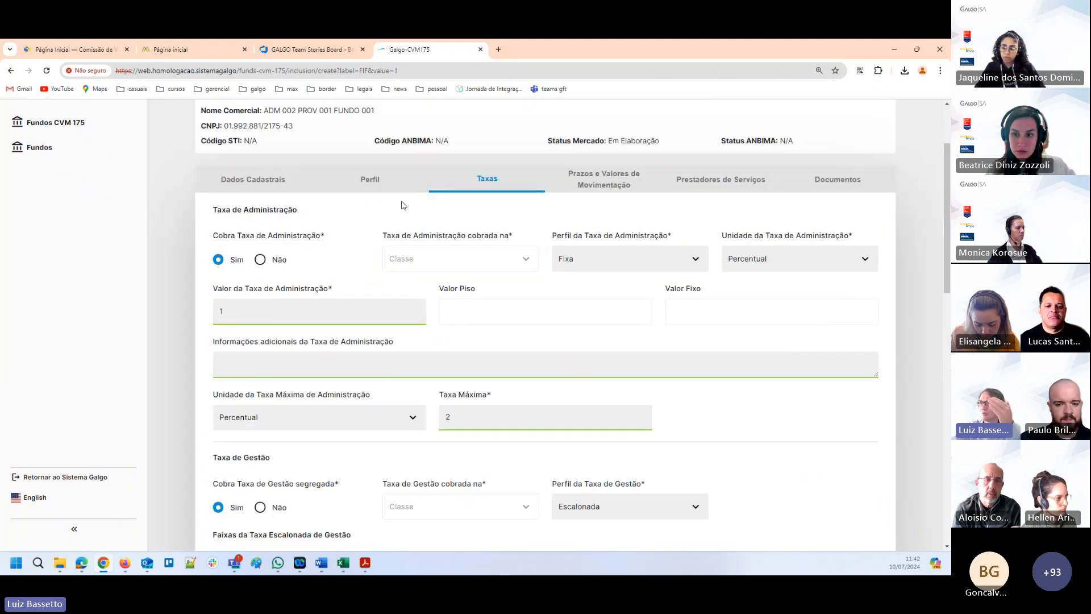
{"action": "scroll", "coordinate": [284, 229], "scroll_direction": "up", "scroll_amount": 1}
{"action": "scroll", "coordinate": [255, 328], "scroll_direction": "down", "scroll_amount": 5}
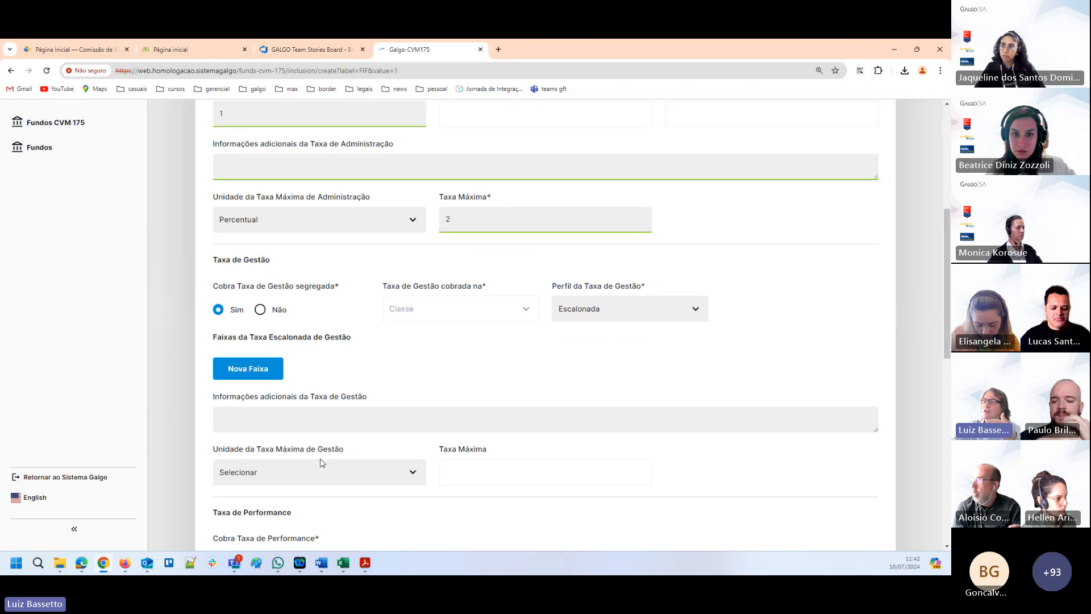
{"action": "left_click", "coordinate": [241, 327]}
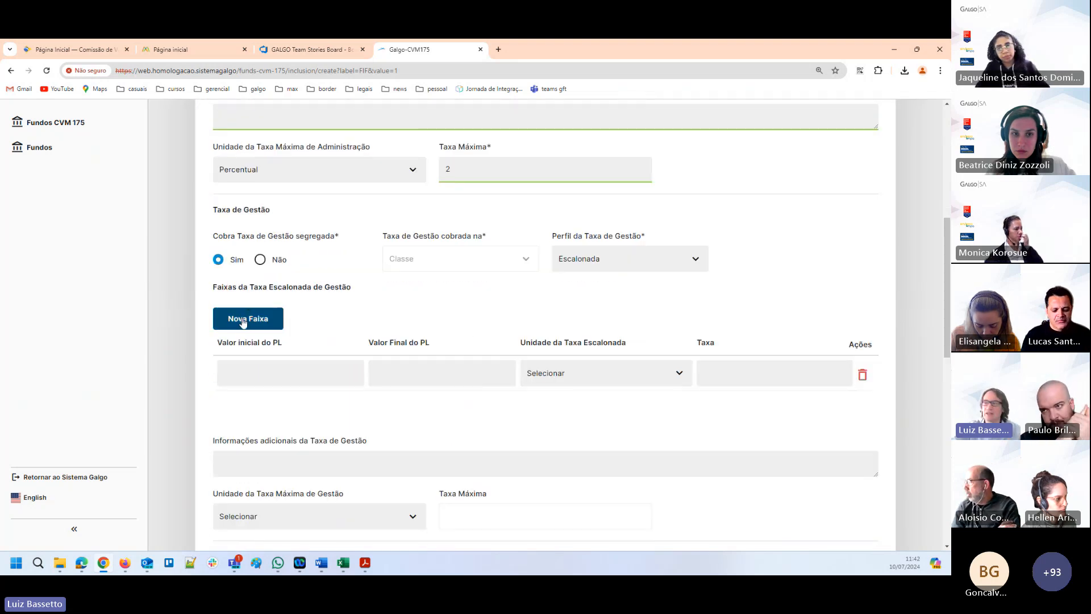
{"action": "type", "text": "0,01"}
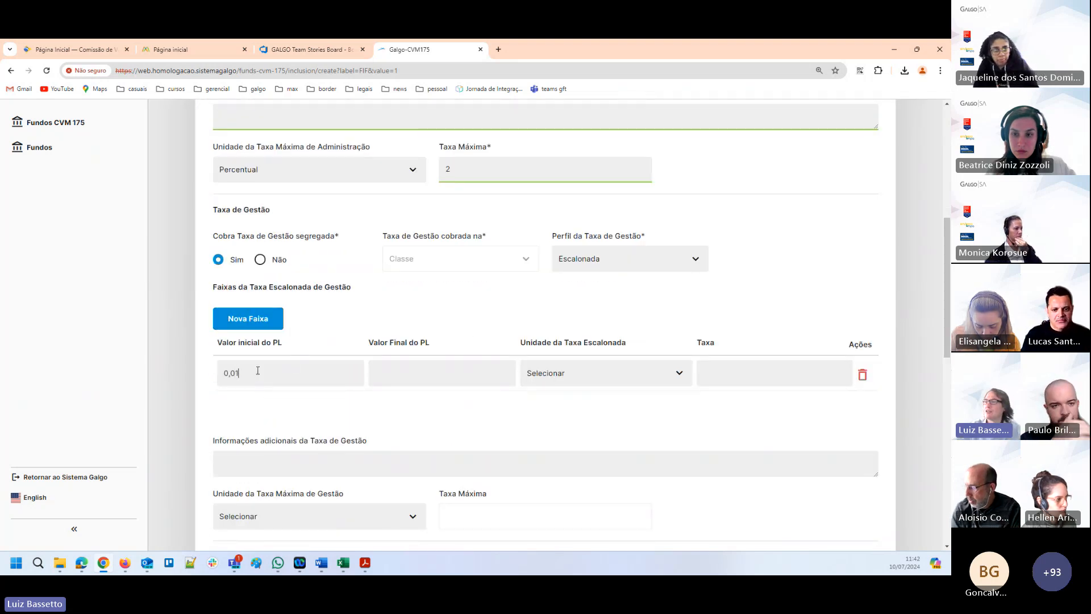
{"action": "key", "text": "Tab"}
{"action": "type", "text": "500000"}
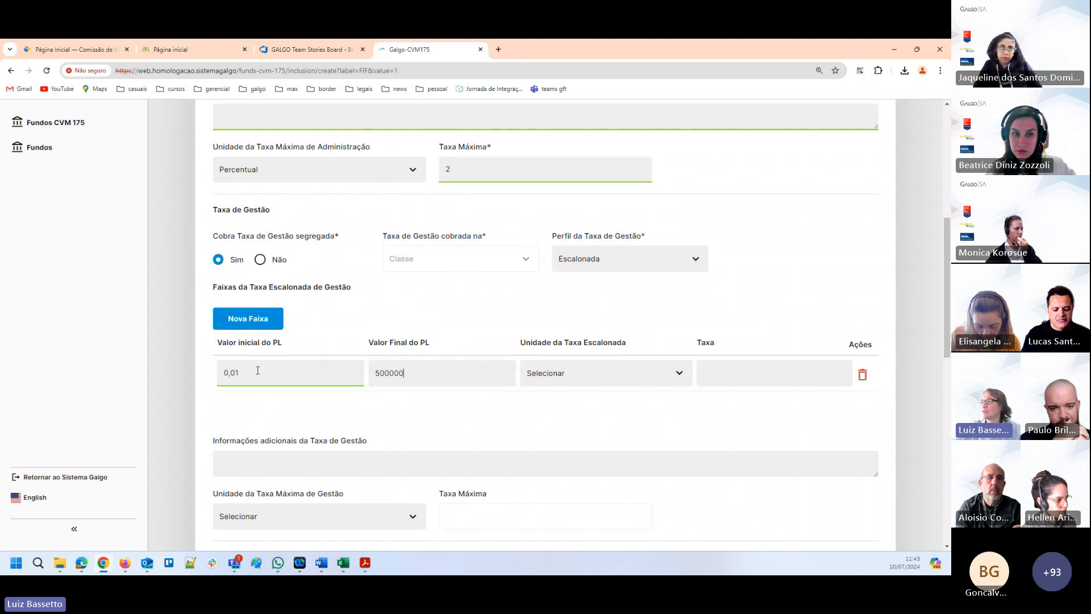
{"action": "key", "text": "Tab"}
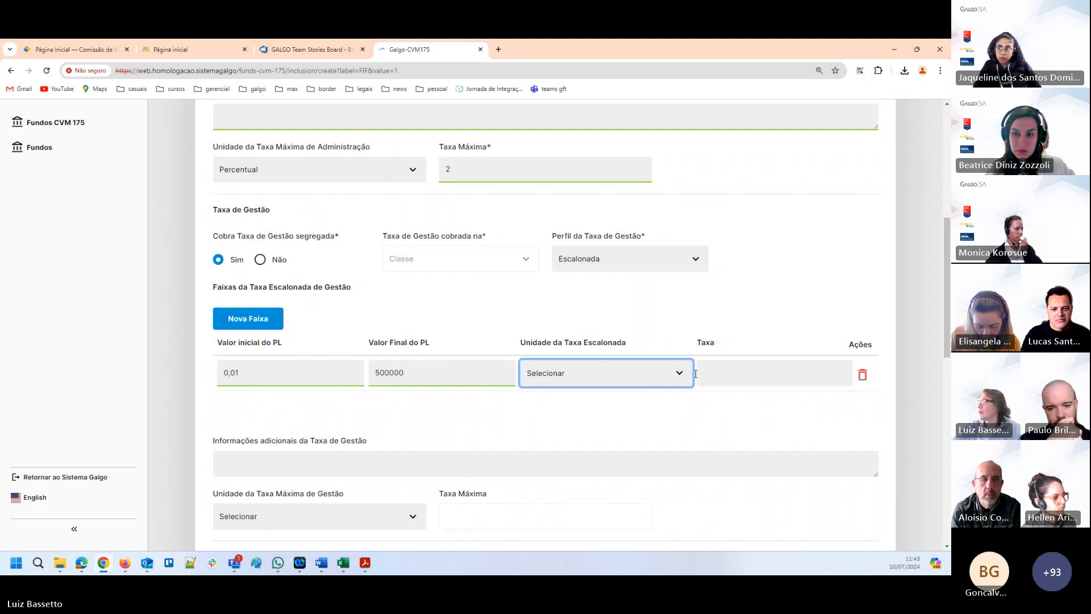
Set the first management fee tier's Unidade da Taxa Escalonada to Valor and its Taxa to 15000.
{"action": "left_click", "coordinate": [675, 373]}
{"action": "left_click", "coordinate": [537, 397]}
{"action": "left_click", "coordinate": [736, 364]}
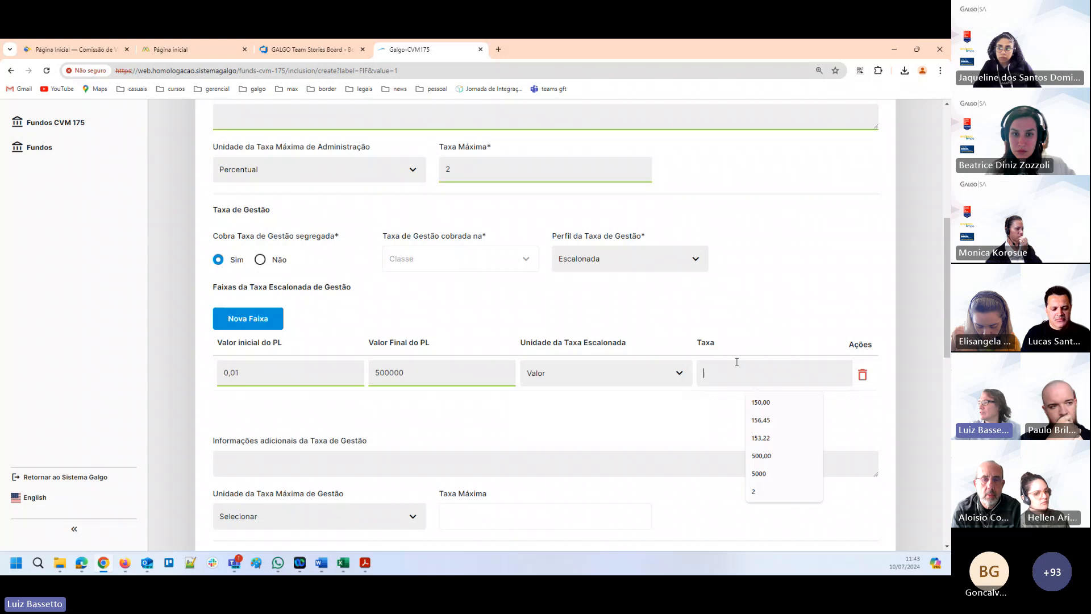
{"action": "type", "text": "15000"}
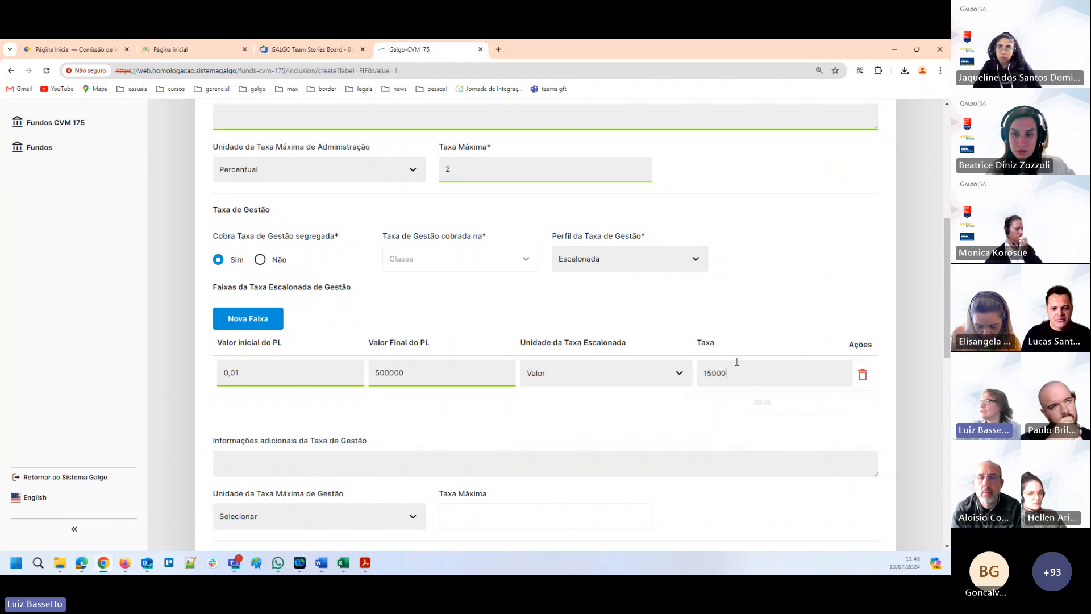
{"action": "key", "text": "Tab"}
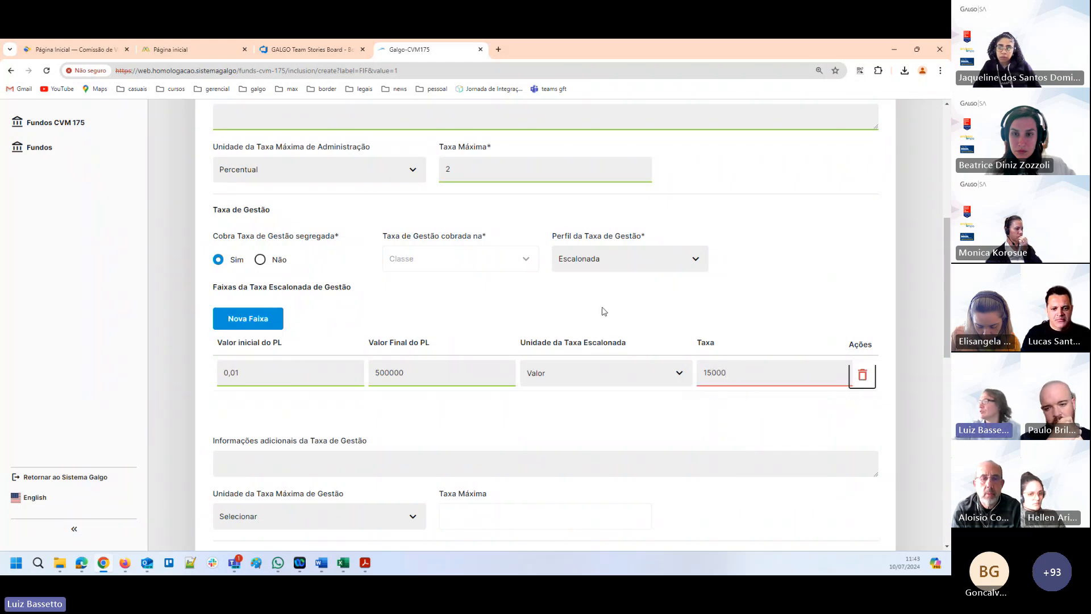
Add a second management fee tier with Valor inicial do PL 500000,01, leaving Valor Final do PL blank.
{"action": "left_click", "coordinate": [245, 318]}
{"action": "left_click", "coordinate": [242, 405]}
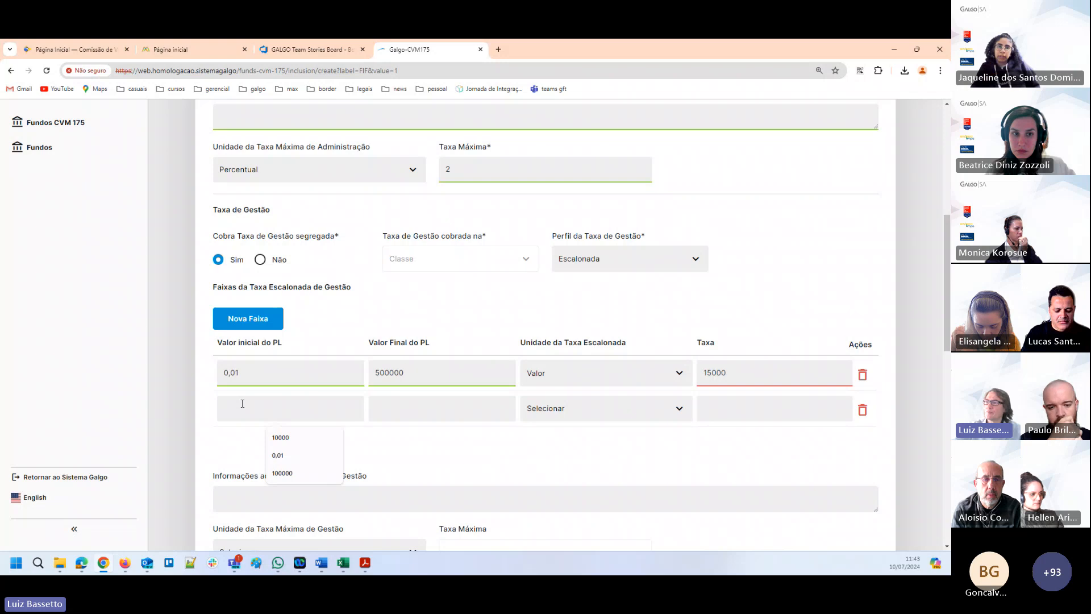
{"action": "type", "text": "500000,01"}
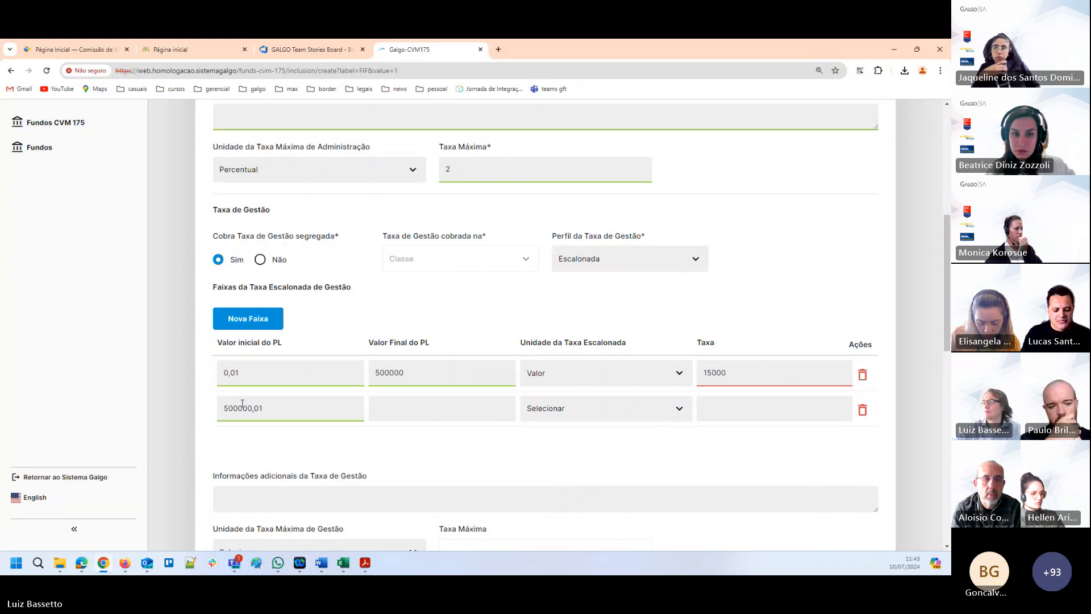
{"action": "key", "text": "Tab"}
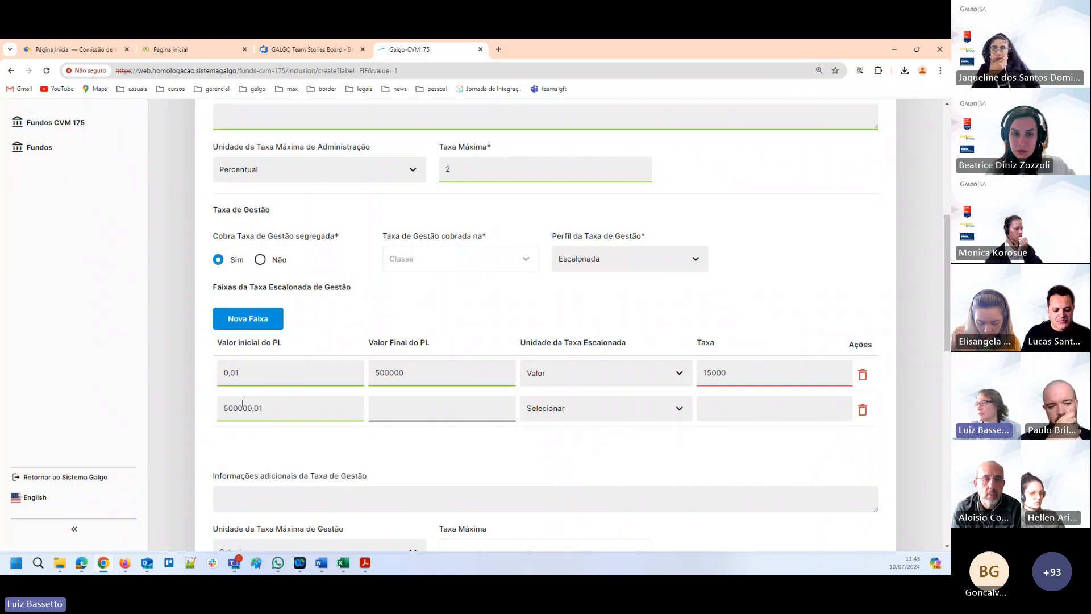
{"action": "key", "text": "Tab"}
Set the second management fee tier's Unidade da Taxa Escalonada to Percentual and its Taxa to 1,5.
{"action": "left_click", "coordinate": [684, 407]}
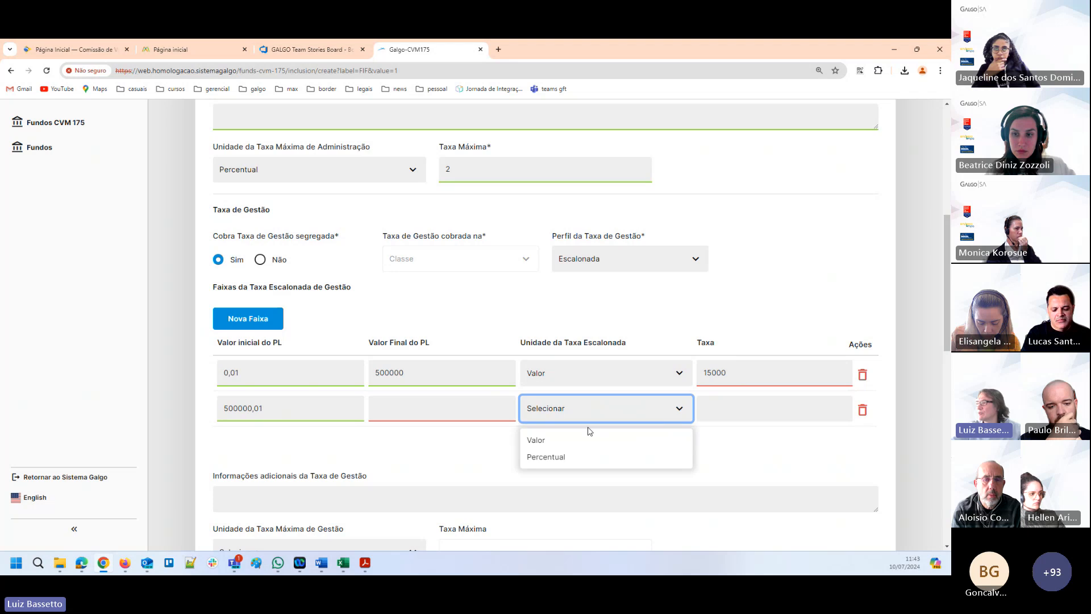
{"action": "left_click", "coordinate": [555, 456]}
{"action": "left_click", "coordinate": [723, 406]}
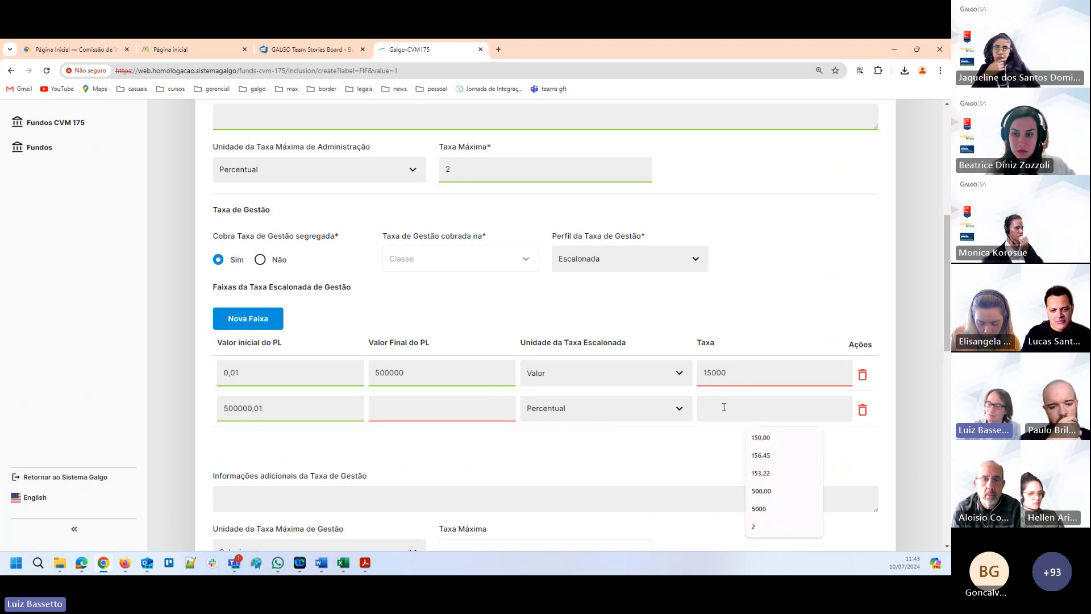
{"action": "type", "text": "1,5"}
{"action": "key", "text": "Tab"}
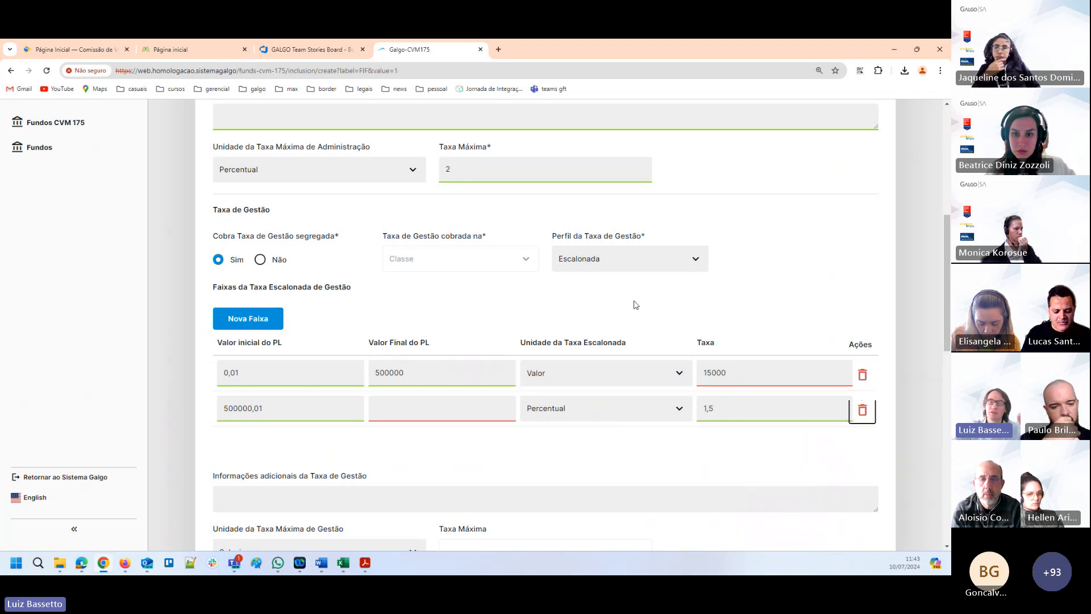
{"action": "scroll", "coordinate": [431, 316], "scroll_direction": "down", "scroll_amount": 3}
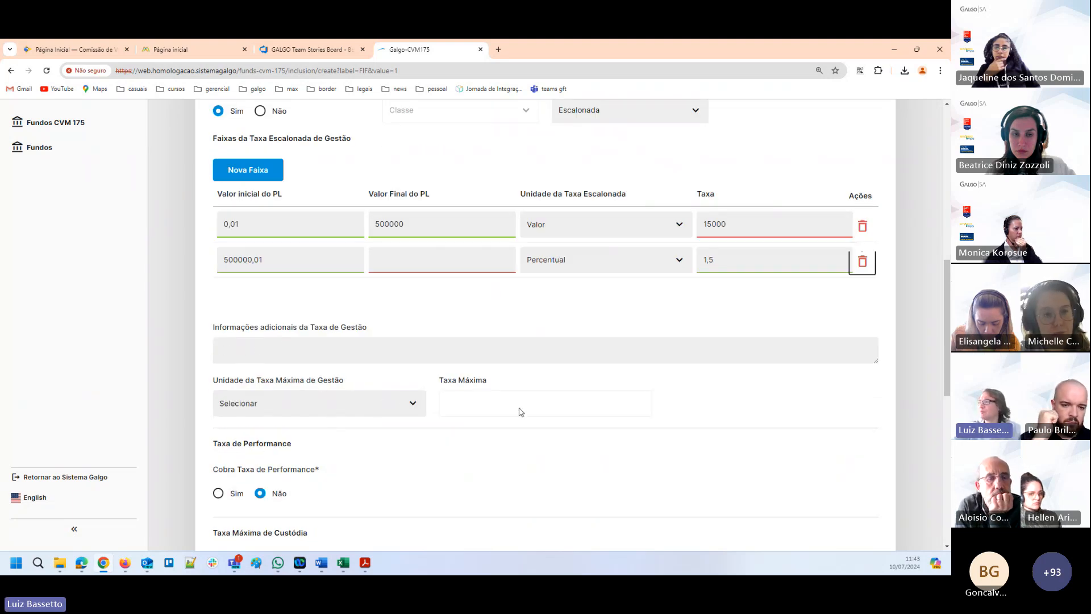
{"action": "scroll", "coordinate": [480, 431], "scroll_direction": "down", "scroll_amount": 3}
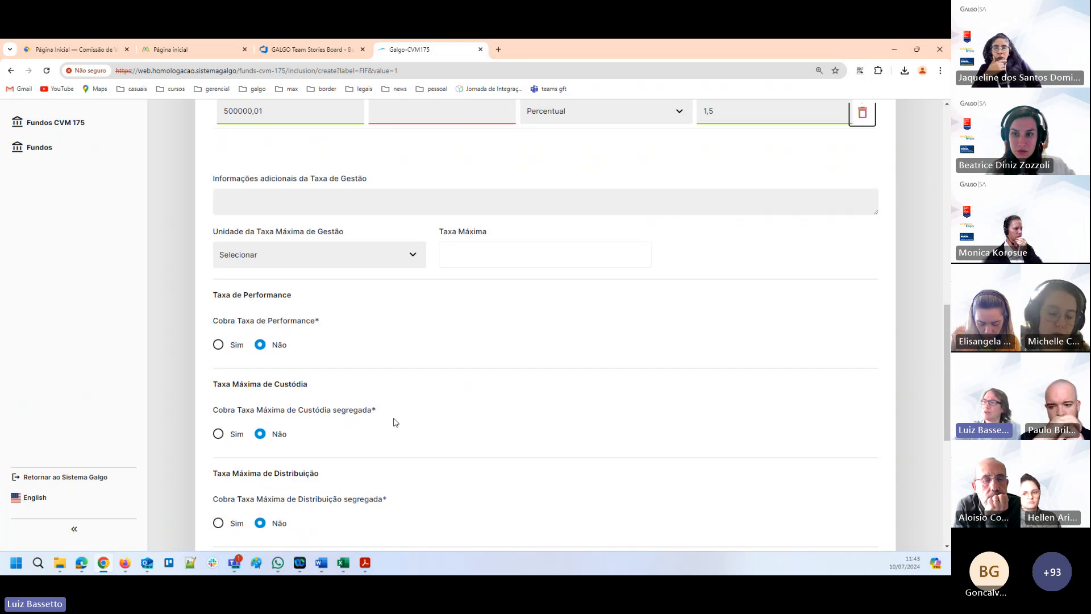
Enable the Taxa de Performance, with Taxa de Performance cobrada pelo set to Gestor and Perfil da Taxa de Performance set to Fixa.
{"action": "left_click", "coordinate": [219, 347]}
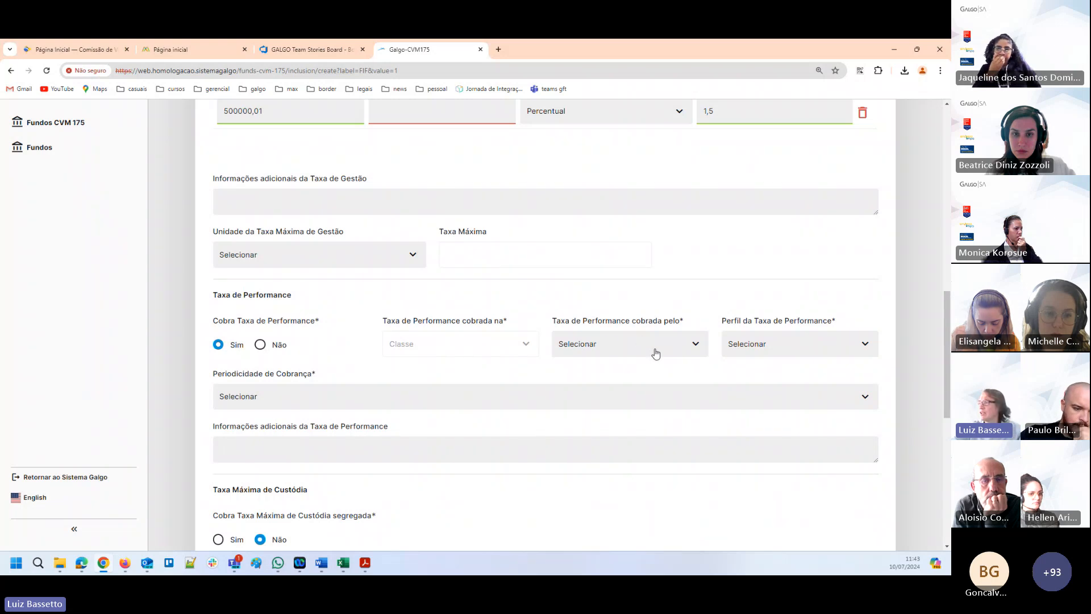
{"action": "left_click", "coordinate": [698, 347]}
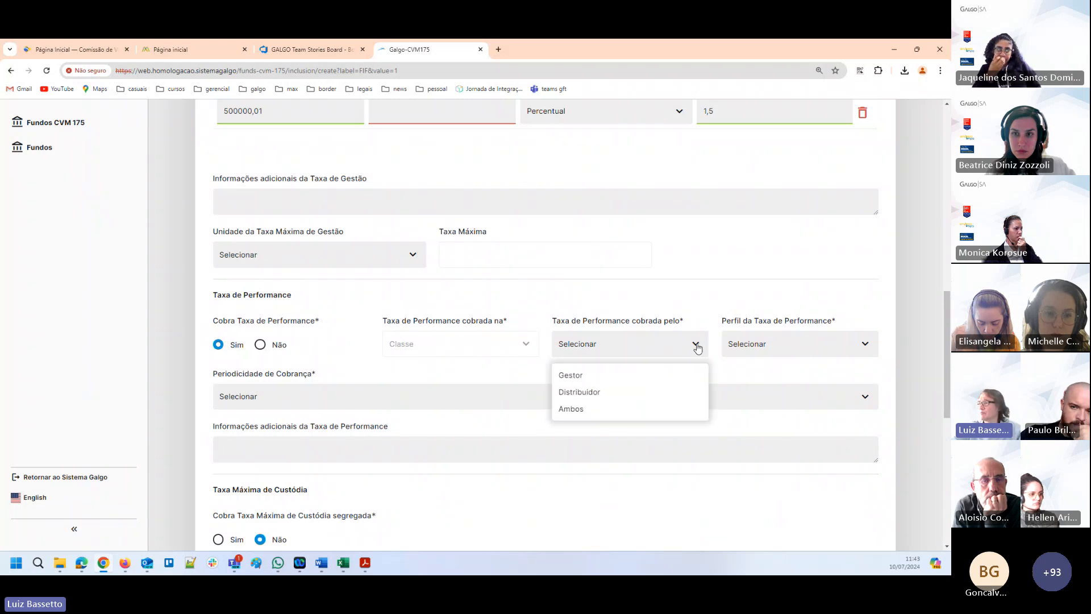
{"action": "left_click", "coordinate": [582, 379]}
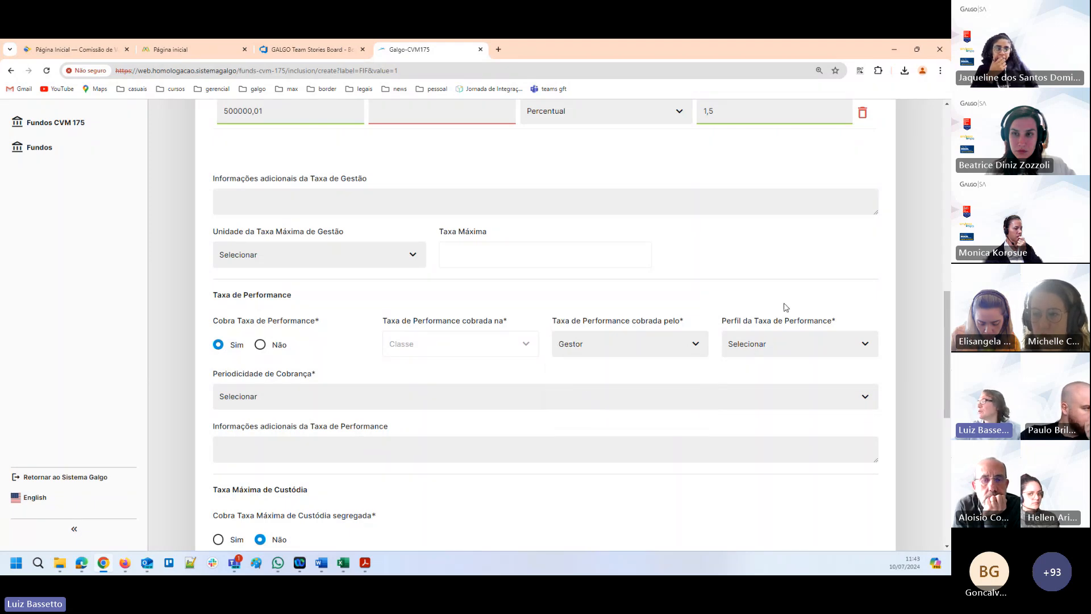
{"action": "left_click", "coordinate": [778, 354]}
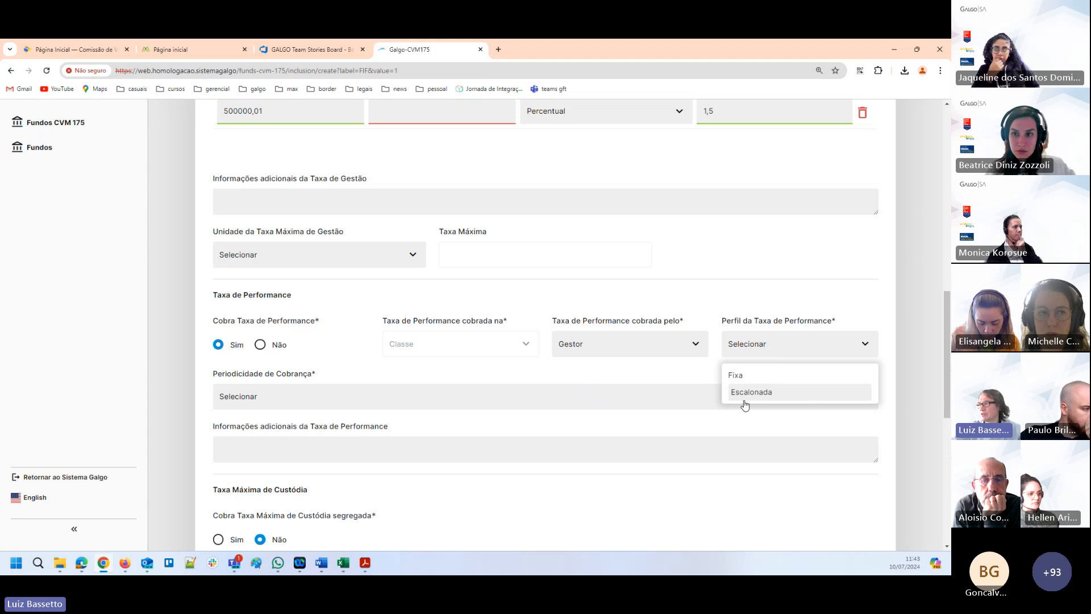
{"action": "left_click", "coordinate": [744, 377]}
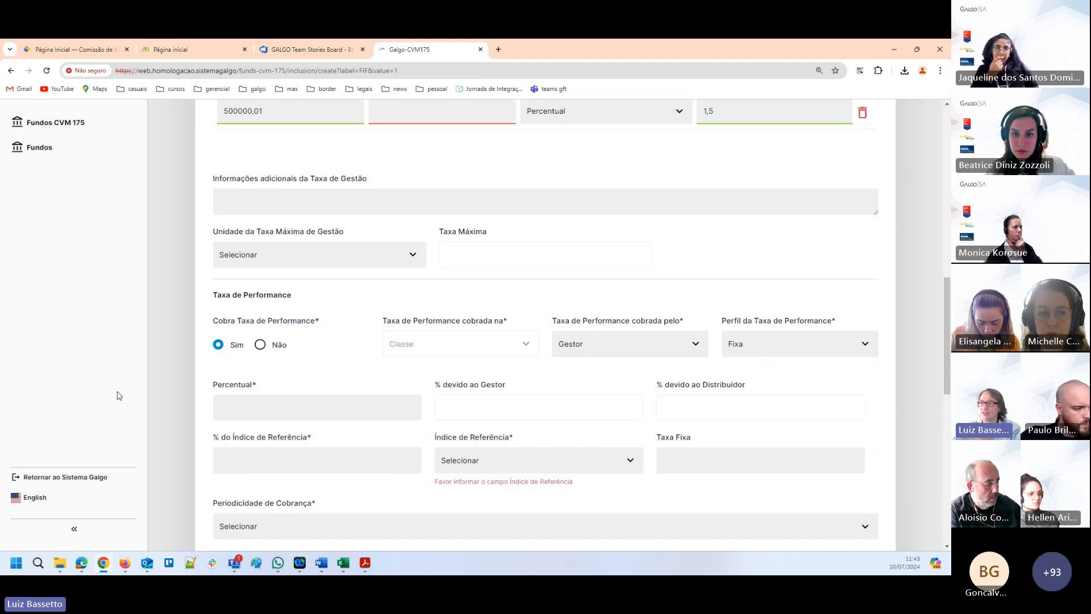
Set the performance fee's Percentual to 10 and its % do Índice de Referência to 105.
{"action": "left_click", "coordinate": [243, 409]}
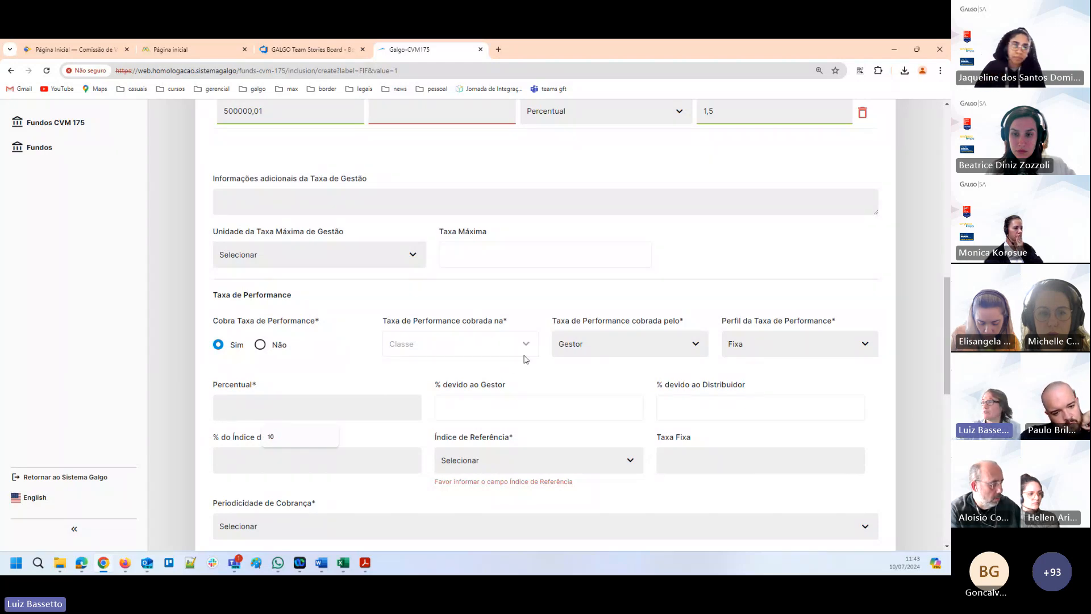
{"action": "type", "text": "10"}
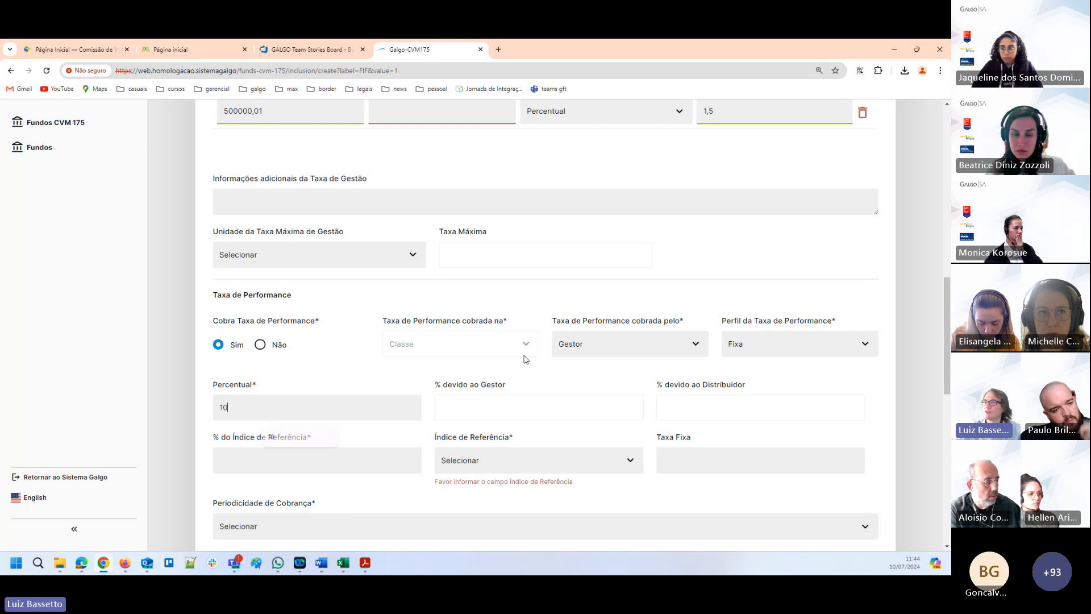
{"action": "key", "text": "Tab"}
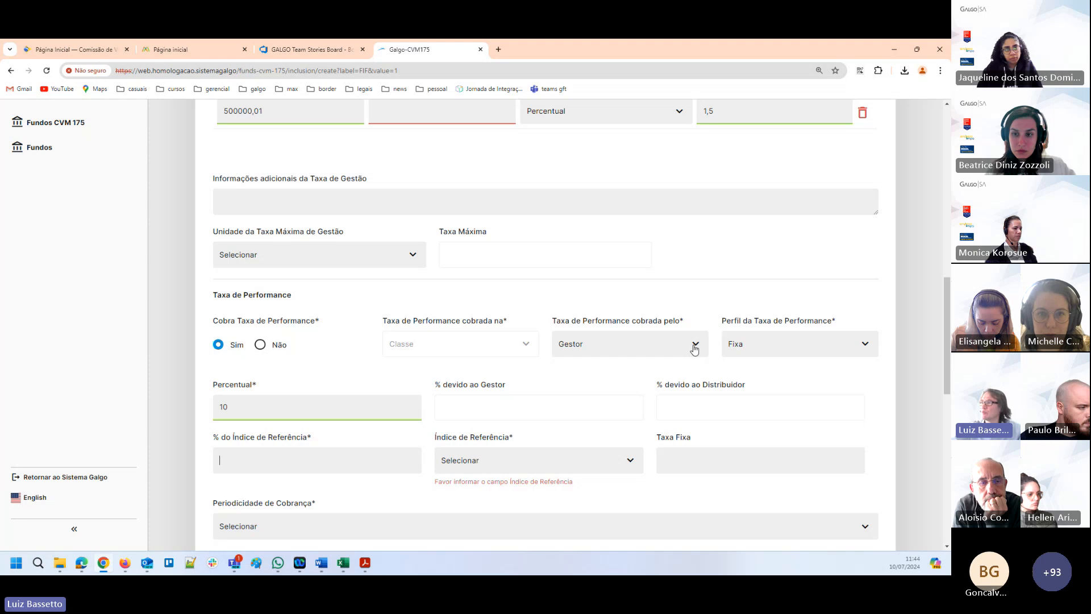
{"action": "scroll", "coordinate": [295, 443], "scroll_direction": "down", "scroll_amount": 1}
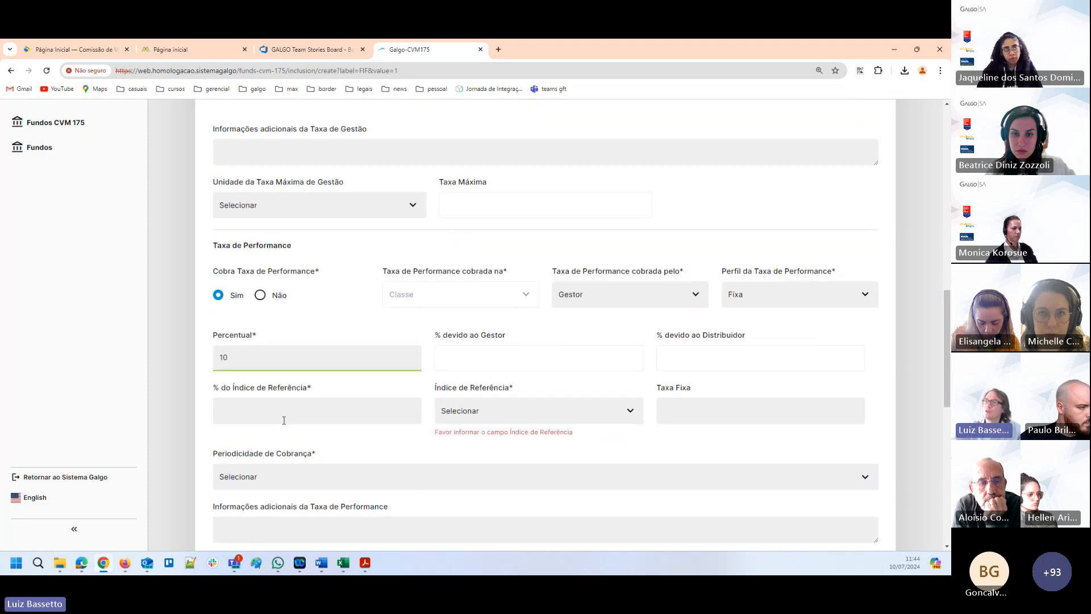
{"action": "type", "text": "105,"}
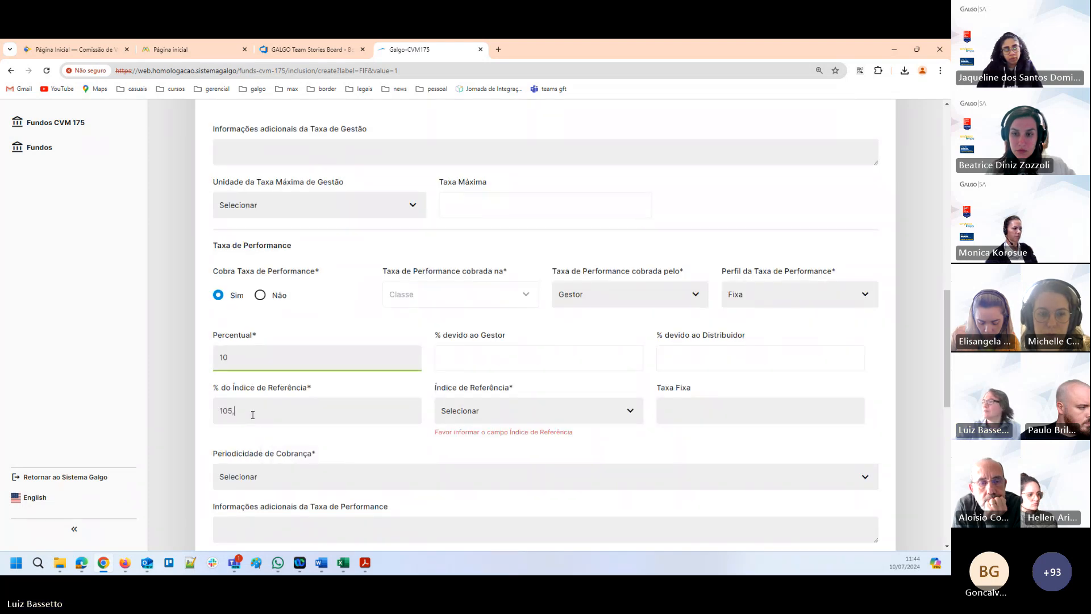
{"action": "key", "text": "Tab"}
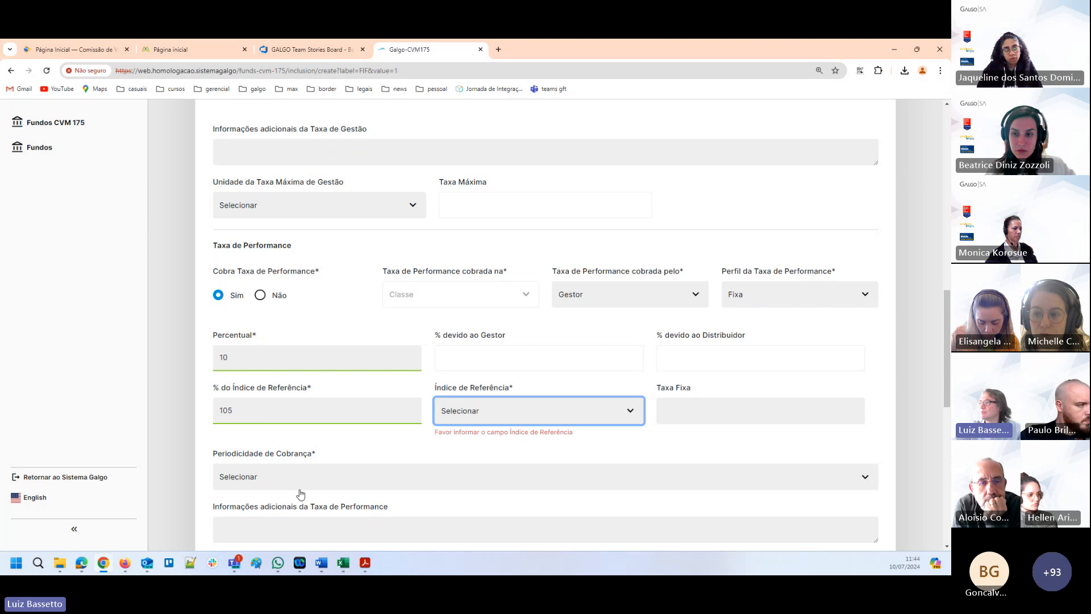
Set the performance fee's Índice de Referência to IBRX and its Periodicidade de Cobrança to Semestral.
{"action": "left_click", "coordinate": [477, 421]}
{"action": "scroll", "coordinate": [477, 492], "scroll_direction": "down", "scroll_amount": 4}
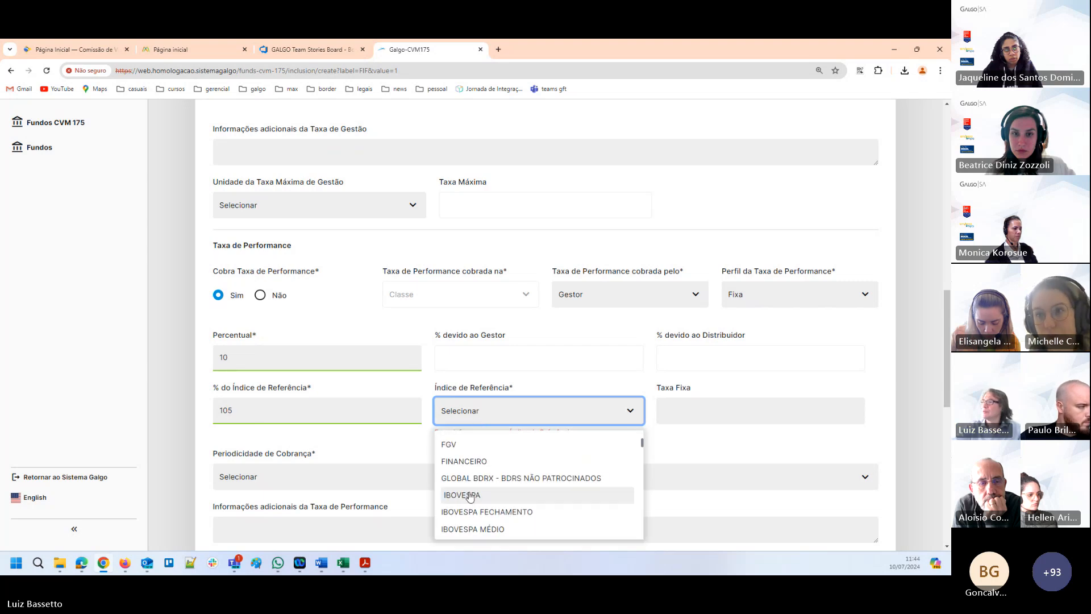
{"action": "left_click", "coordinate": [455, 464]}
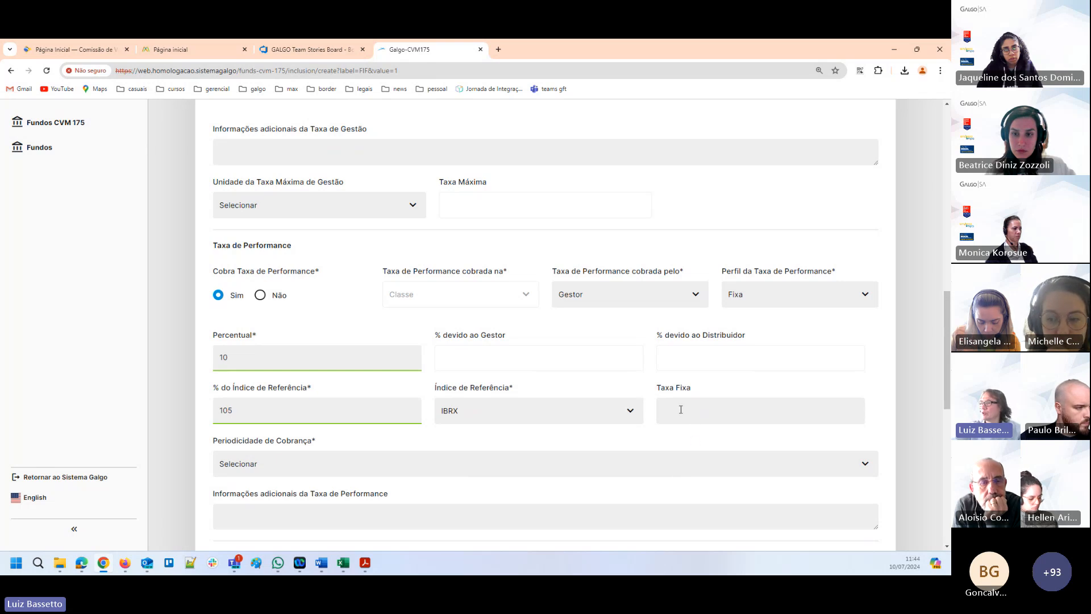
{"action": "scroll", "coordinate": [272, 454], "scroll_direction": "down", "scroll_amount": 1}
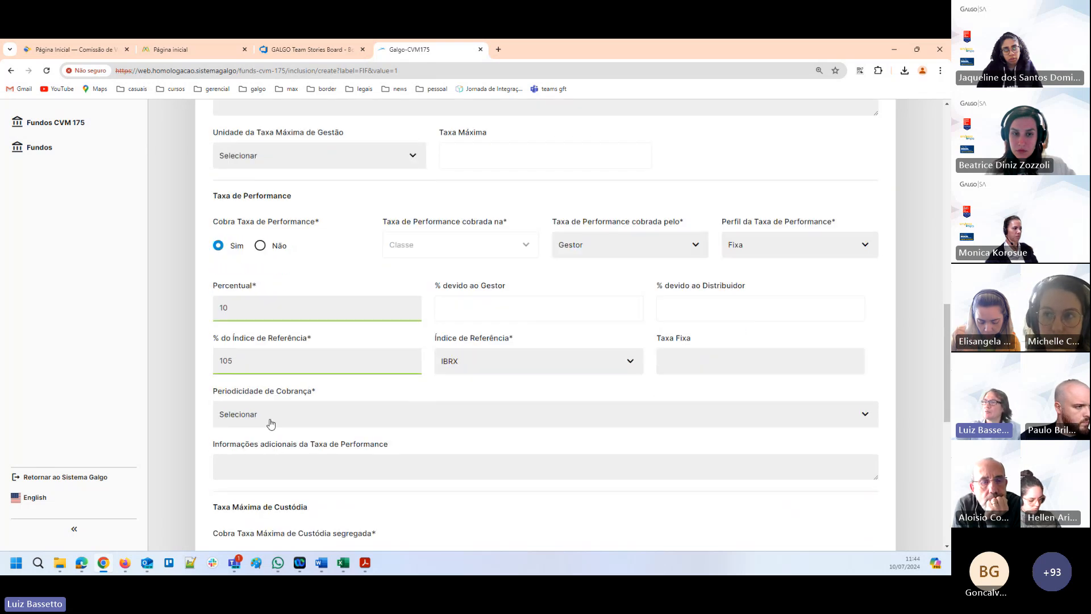
{"action": "left_click", "coordinate": [270, 424]}
{"action": "left_click", "coordinate": [238, 495]}
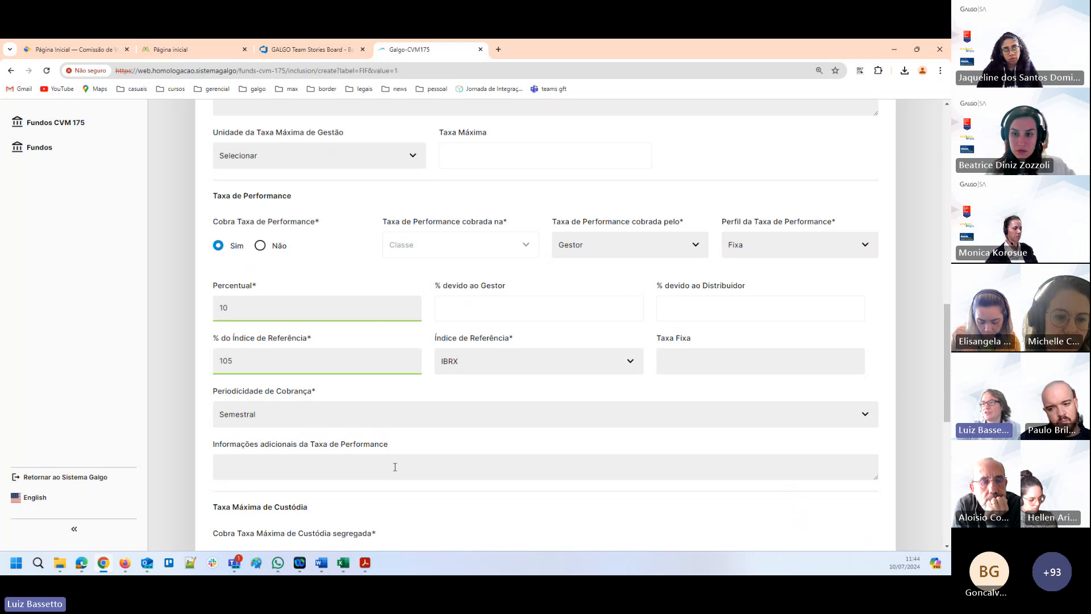
Set the Taxa de Entrada to Valor with 5000 and the Unidade da Taxa de Saída to Não Se Aplica.
{"action": "scroll", "coordinate": [395, 467], "scroll_direction": "down", "scroll_amount": 2}
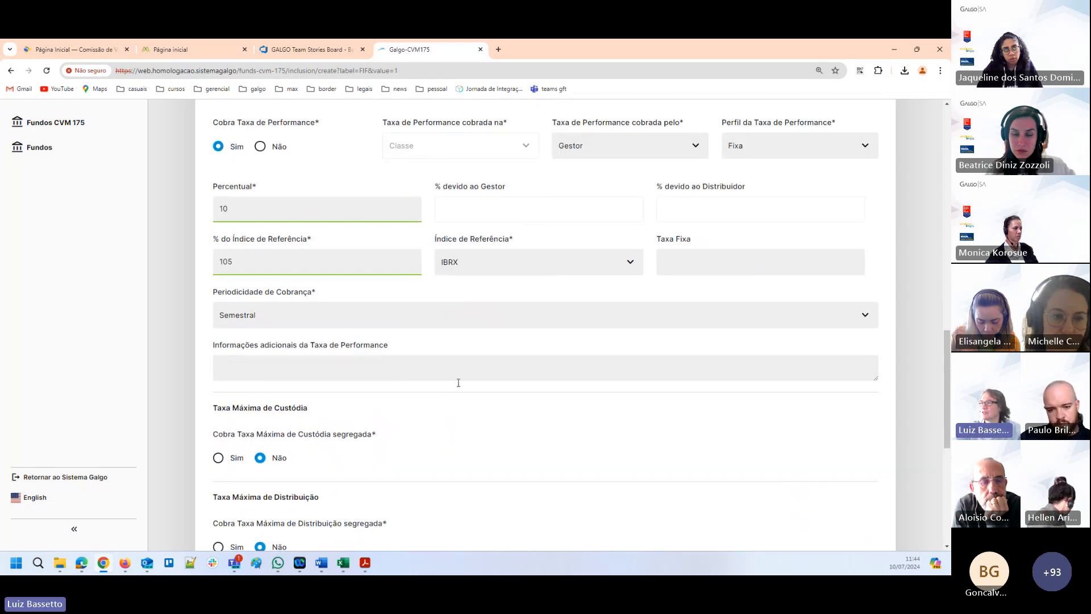
{"action": "scroll", "coordinate": [506, 494], "scroll_direction": "down", "scroll_amount": 2}
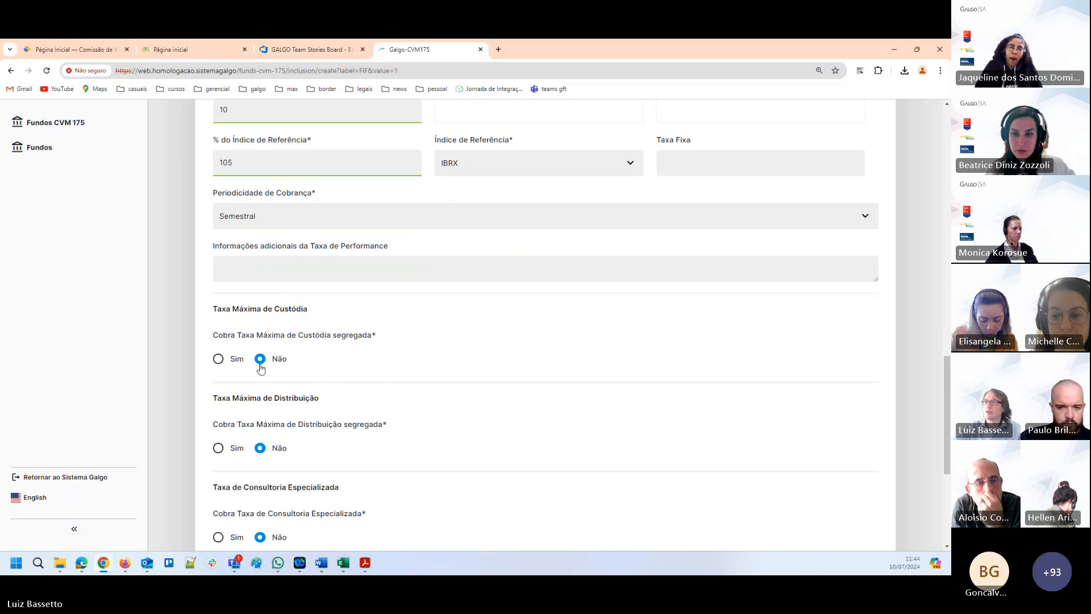
{"action": "scroll", "coordinate": [293, 388], "scroll_direction": "down", "scroll_amount": 2}
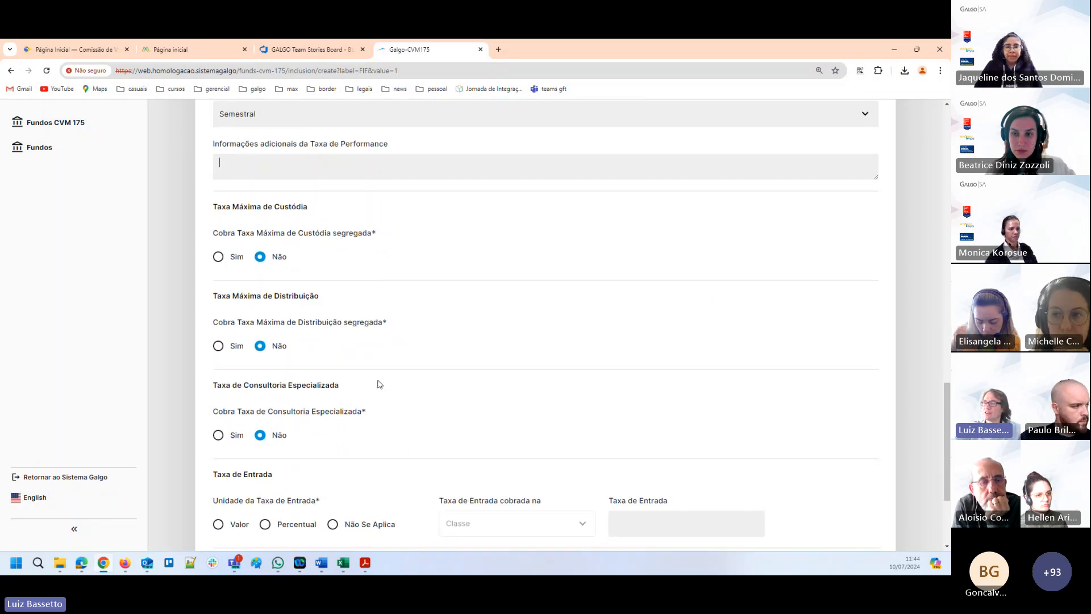
{"action": "scroll", "coordinate": [378, 381], "scroll_direction": "down", "scroll_amount": 3}
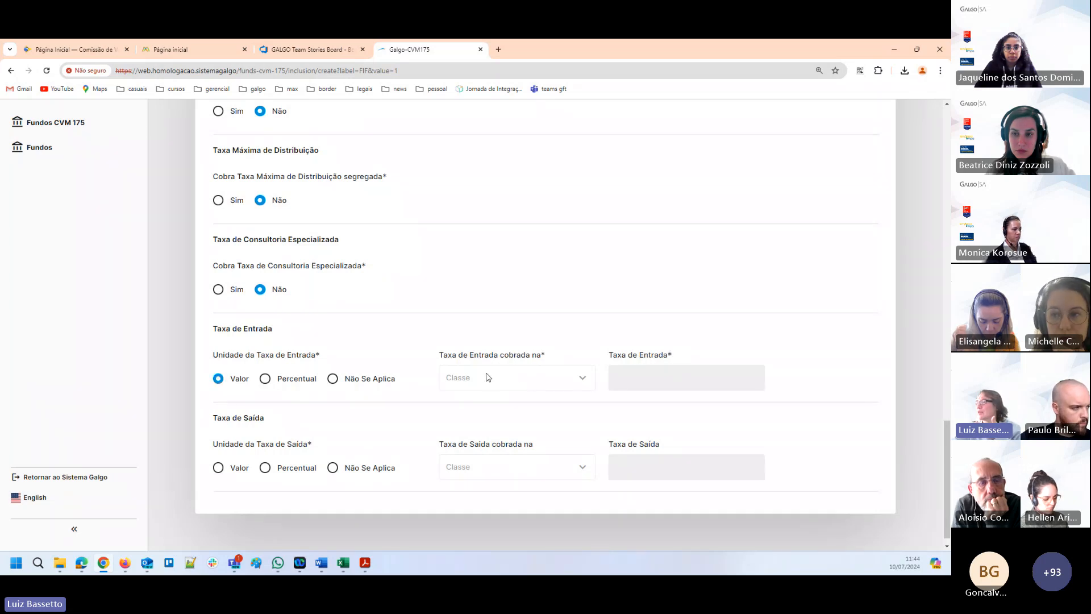
{"action": "left_click", "coordinate": [630, 379]}
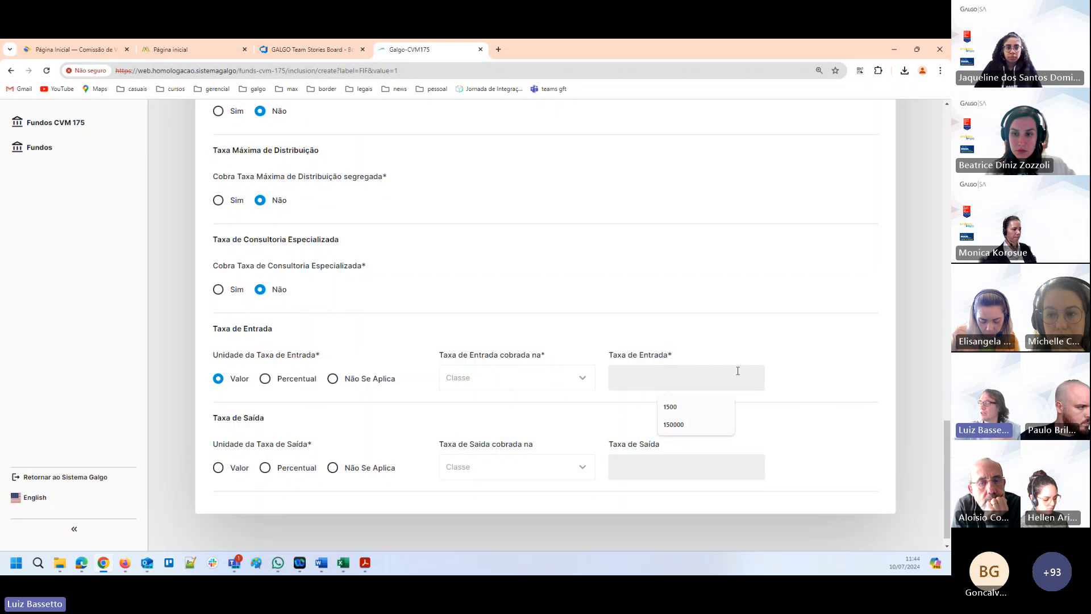
{"action": "type", "text": "5000"}
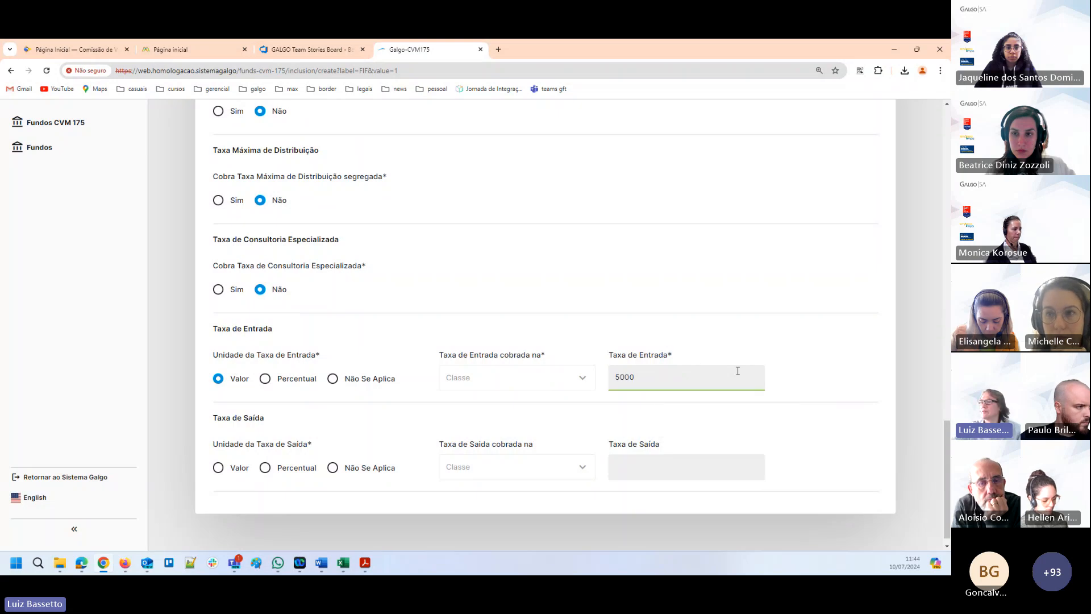
{"action": "left_click", "coordinate": [334, 468]}
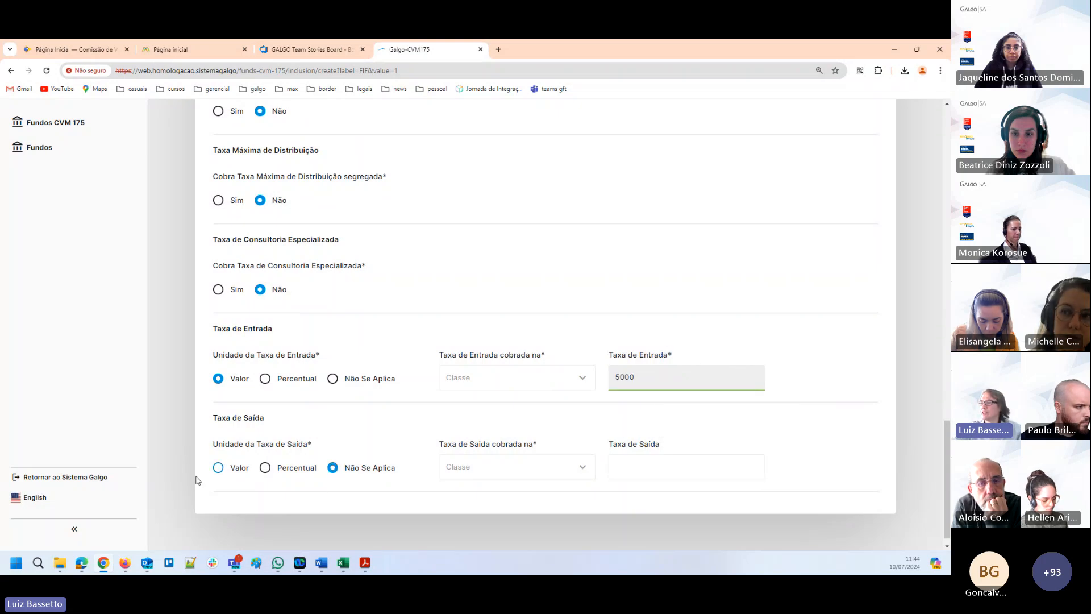
Save the fund's inclusion record and return to the list of funds being included.
{"action": "scroll", "coordinate": [426, 302], "scroll_direction": "up", "scroll_amount": 4}
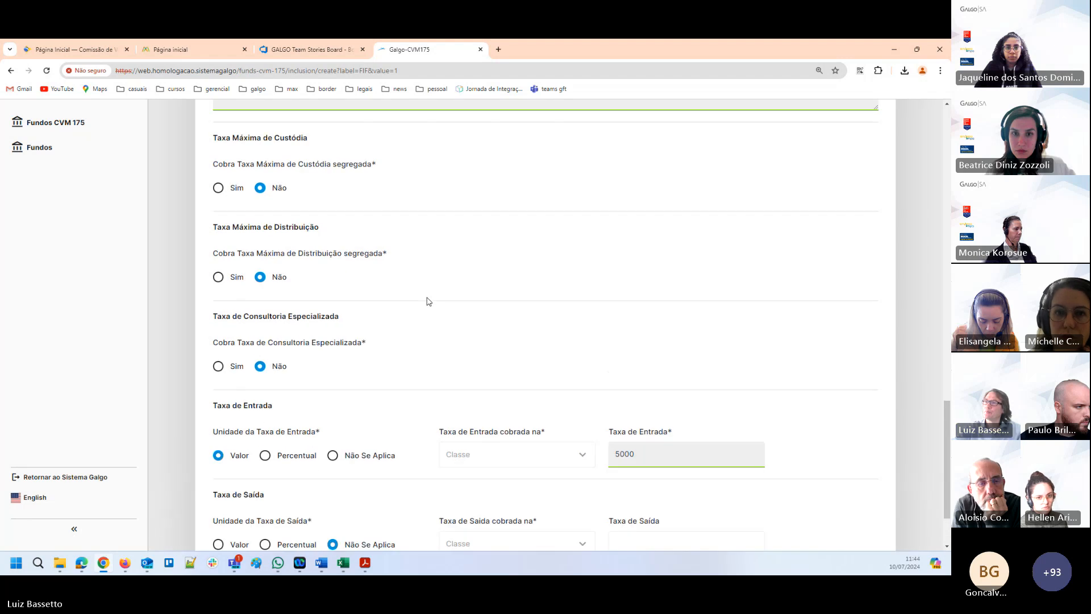
{"action": "scroll", "coordinate": [497, 312], "scroll_direction": "up", "scroll_amount": 8}
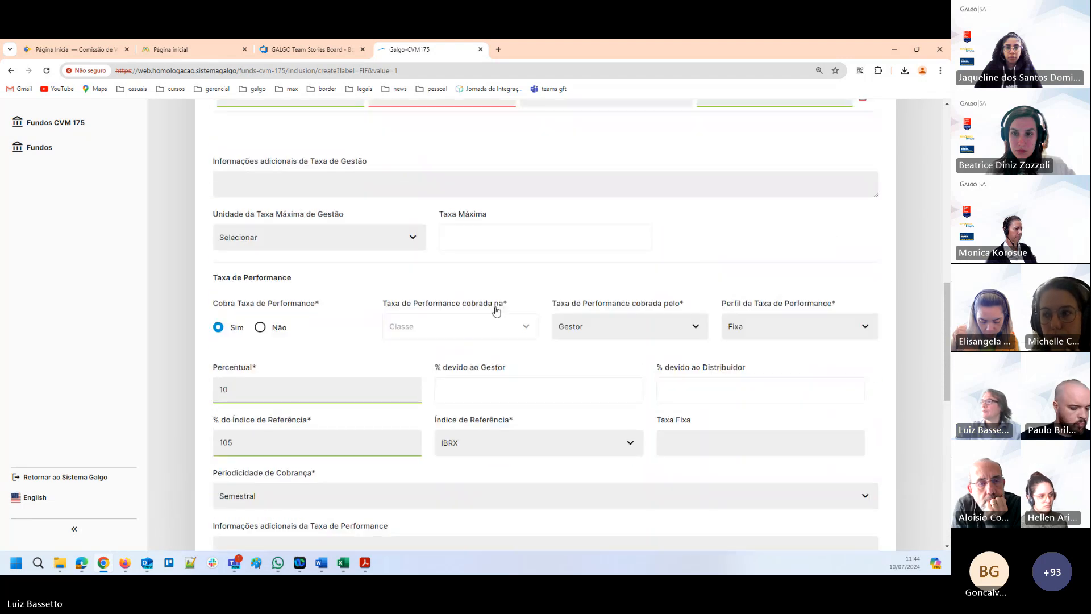
{"action": "scroll", "coordinate": [495, 311], "scroll_direction": "up", "scroll_amount": 2}
{"action": "scroll", "coordinate": [494, 313], "scroll_direction": "up", "scroll_amount": 2}
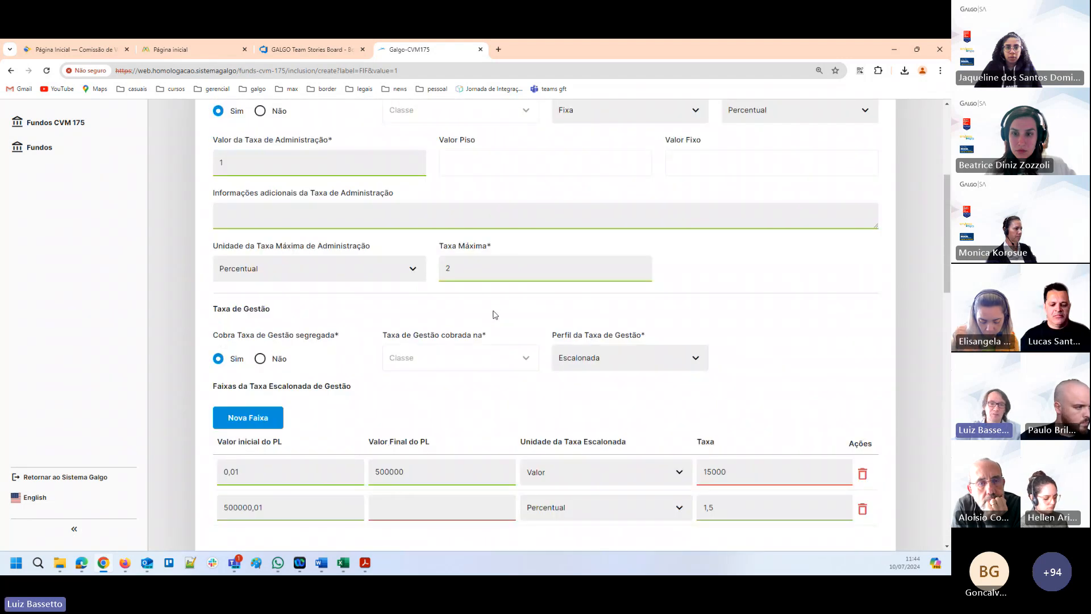
{"action": "scroll", "coordinate": [686, 256], "scroll_direction": "up", "scroll_amount": 5}
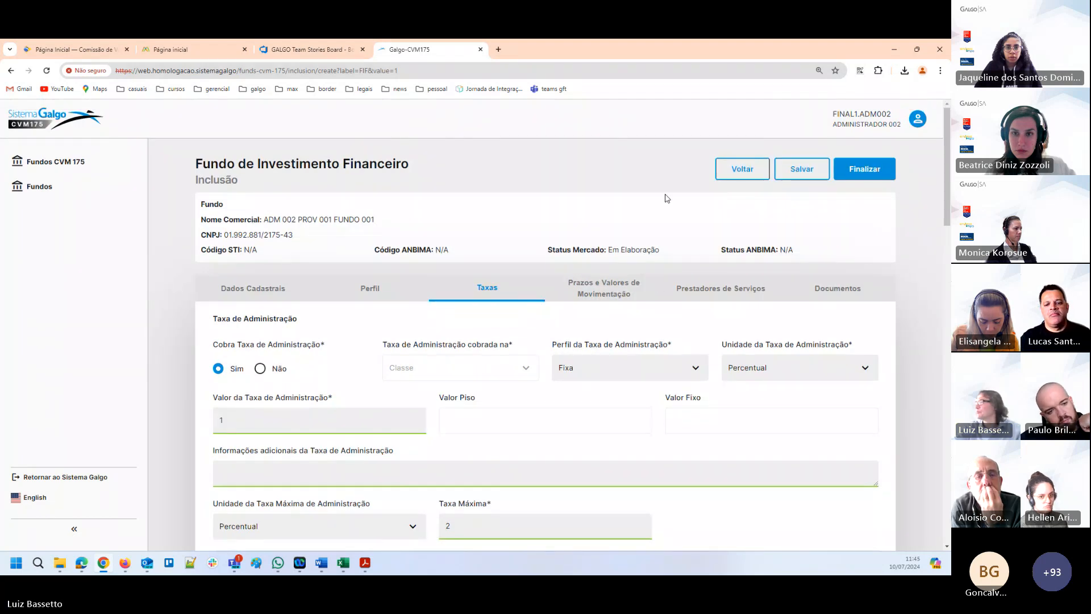
{"action": "left_click", "coordinate": [596, 288]}
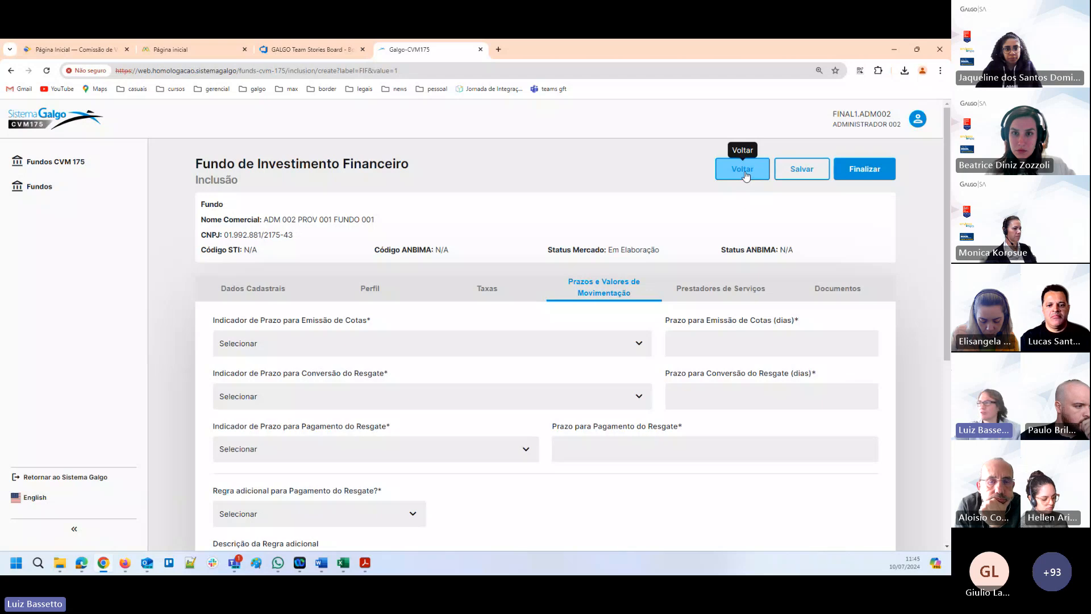
{"action": "left_click", "coordinate": [801, 170]}
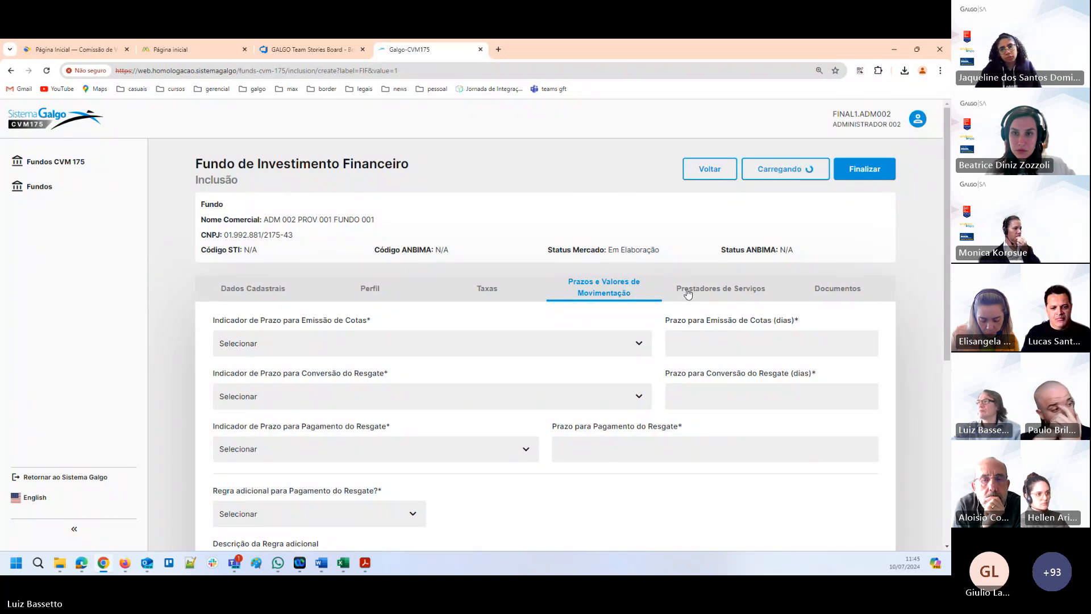
{"action": "left_click", "coordinate": [707, 173]}
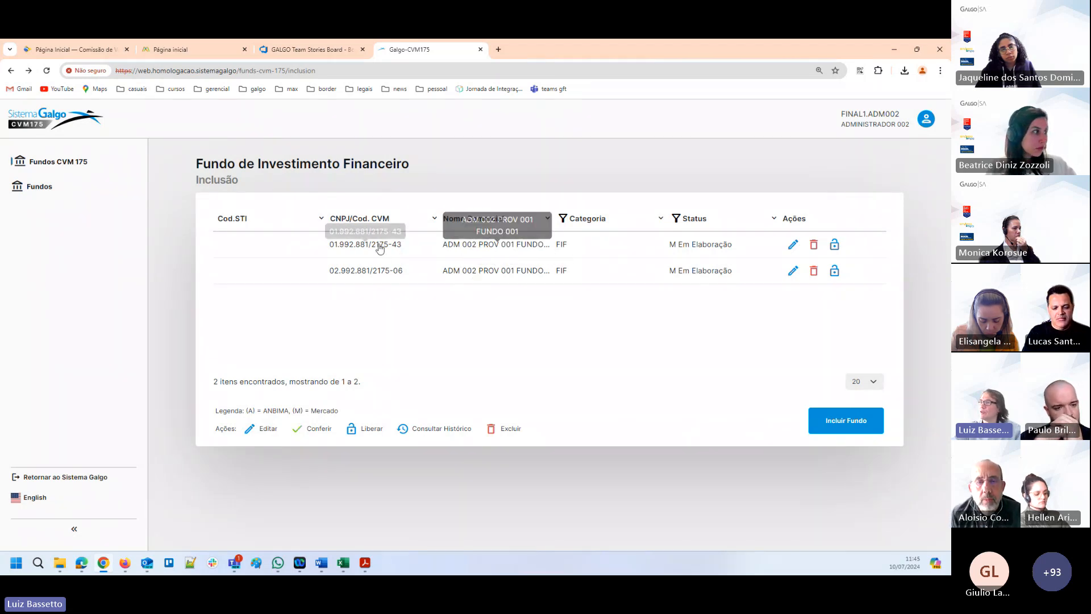
Reopen the first-listed FIF fund for editing and show its Prazos e Valores de Movimentação section.
{"action": "left_click", "coordinate": [793, 245]}
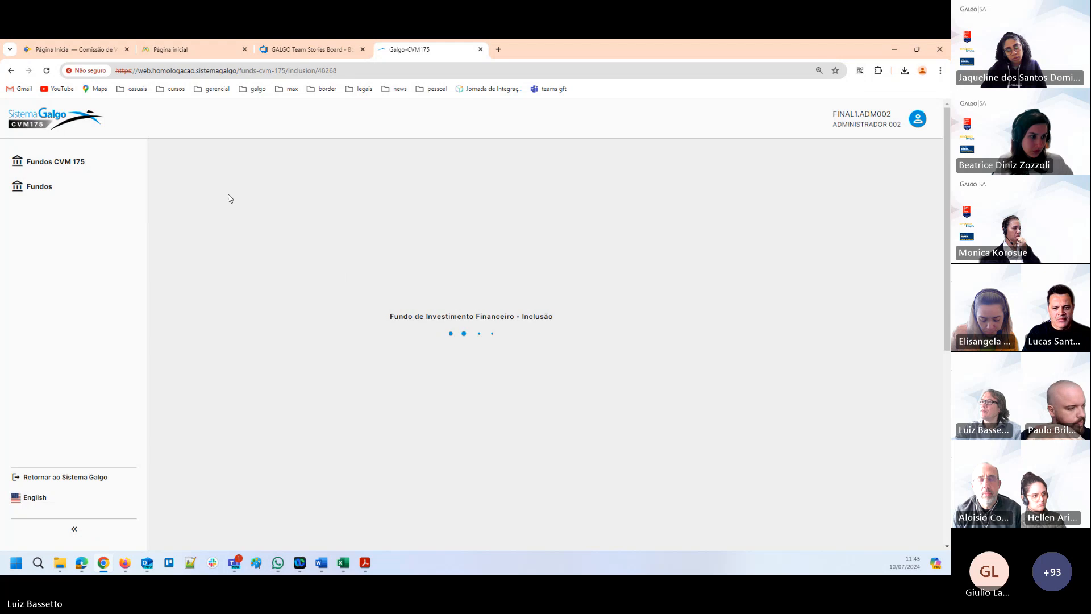
{"action": "scroll", "coordinate": [708, 297], "scroll_direction": "down", "scroll_amount": 2}
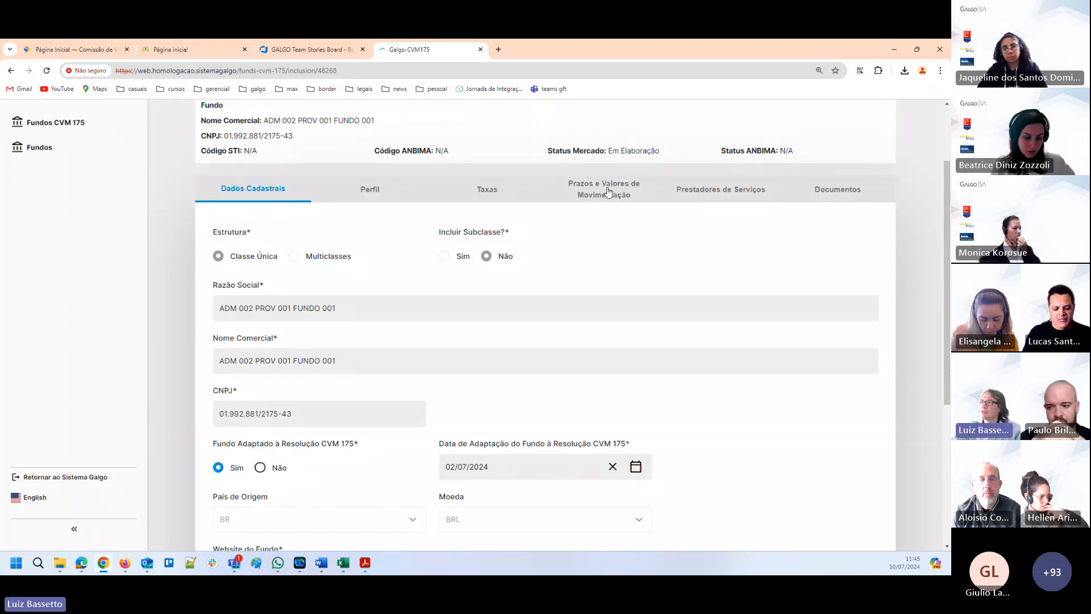
{"action": "left_click", "coordinate": [607, 192]}
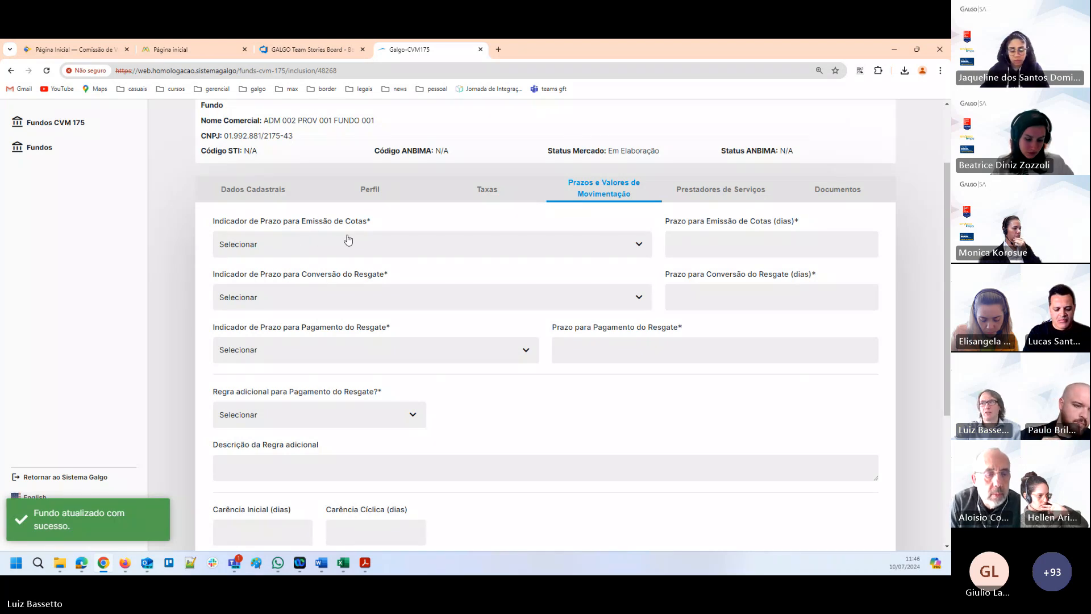
Set the Indicador de Prazo para Emissão de Cotas to Dias Úteis and the Prazo para Emissão de Cotas to 1 day.
{"action": "left_click", "coordinate": [335, 246]}
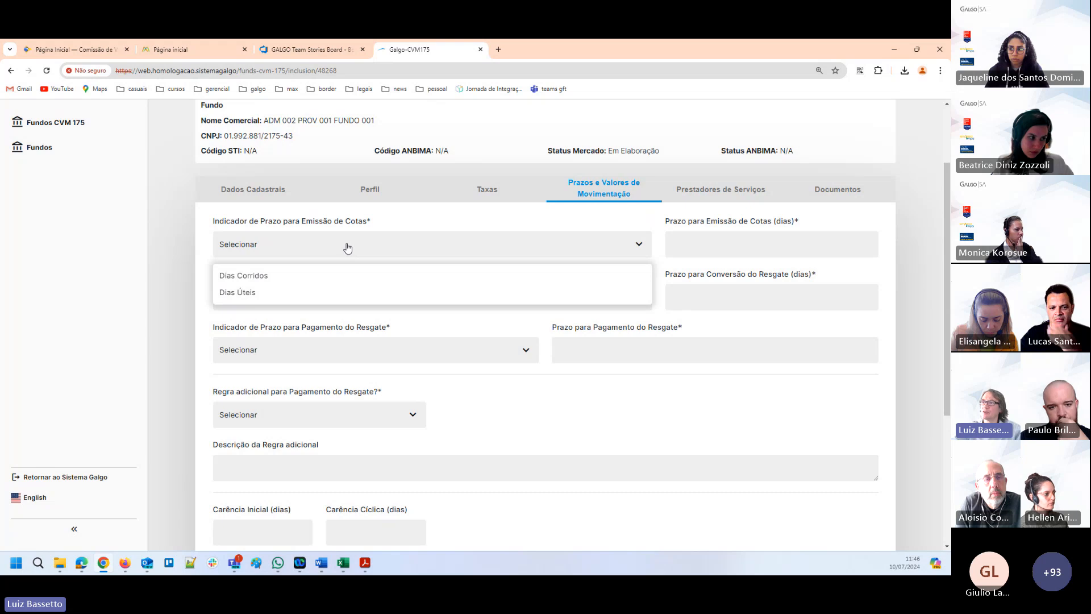
{"action": "left_click", "coordinate": [274, 294]}
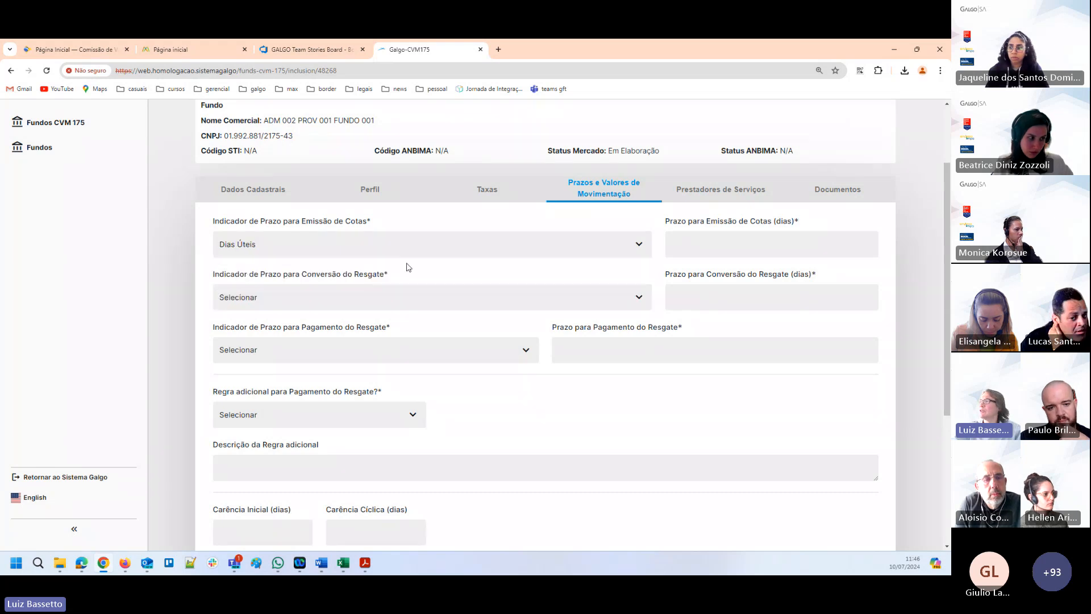
{"action": "left_click", "coordinate": [707, 238]}
{"action": "key", "text": "Tab"}
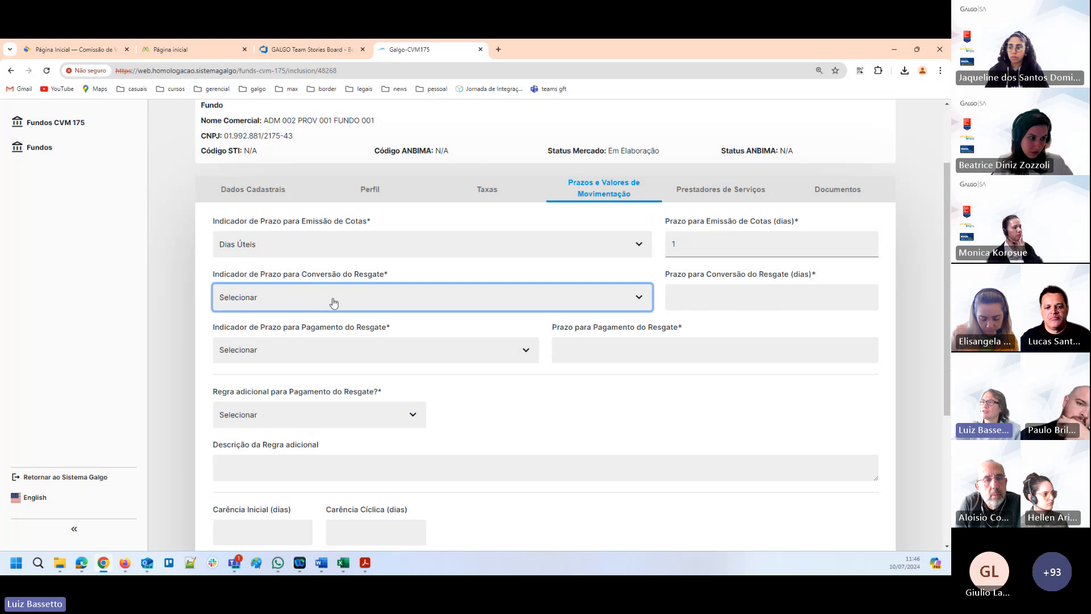
Set the Indicador de Prazo para Conversão do Resgate to Dias Úteis and the Prazo para Conversão do Resgate to 1 day.
{"action": "left_click", "coordinate": [316, 306]}
{"action": "left_click", "coordinate": [256, 347]}
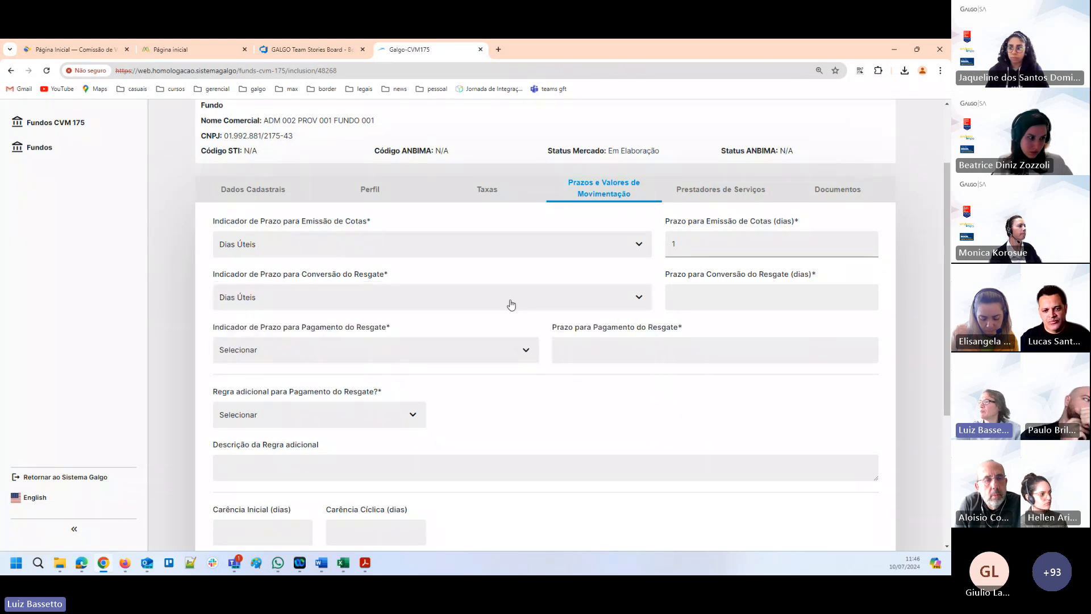
{"action": "key", "text": "Tab"}
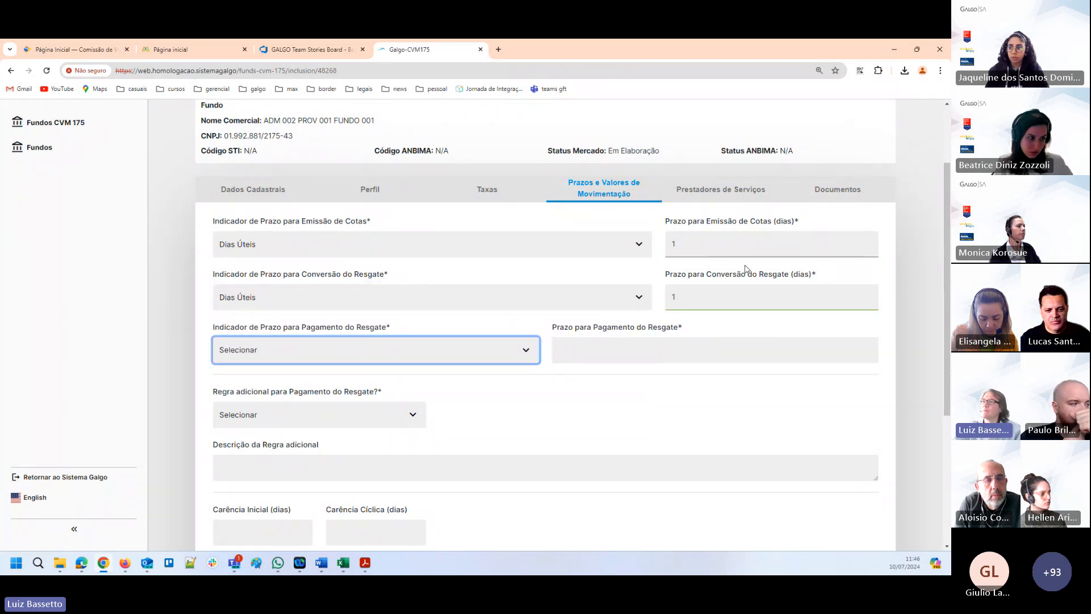
Set the Indicador de Prazo para Pagamento do Resgate to Dias Úteis and the Prazo para Pagamento do Resgate to 2.
{"action": "left_click", "coordinate": [293, 351]}
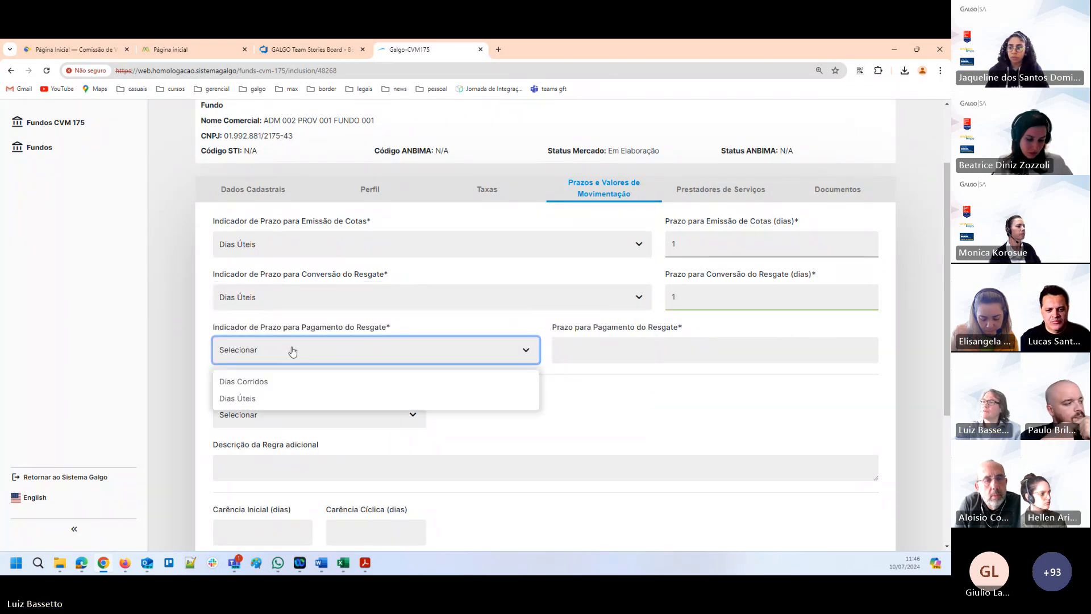
{"action": "left_click", "coordinate": [262, 403]}
{"action": "left_click", "coordinate": [744, 346]}
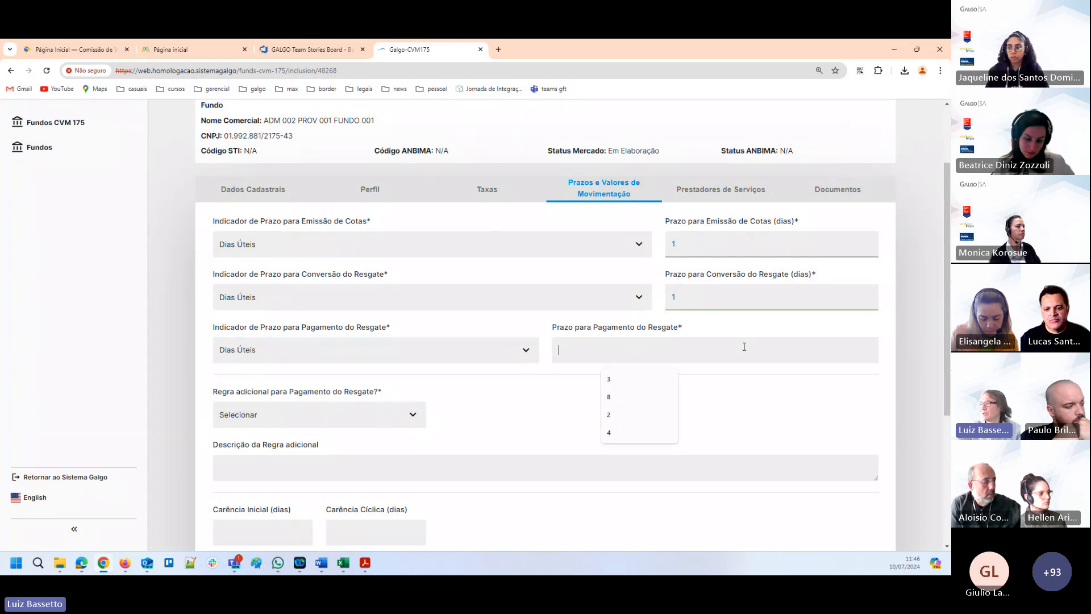
{"action": "type", "text": "2"}
{"action": "key", "text": "Tab"}
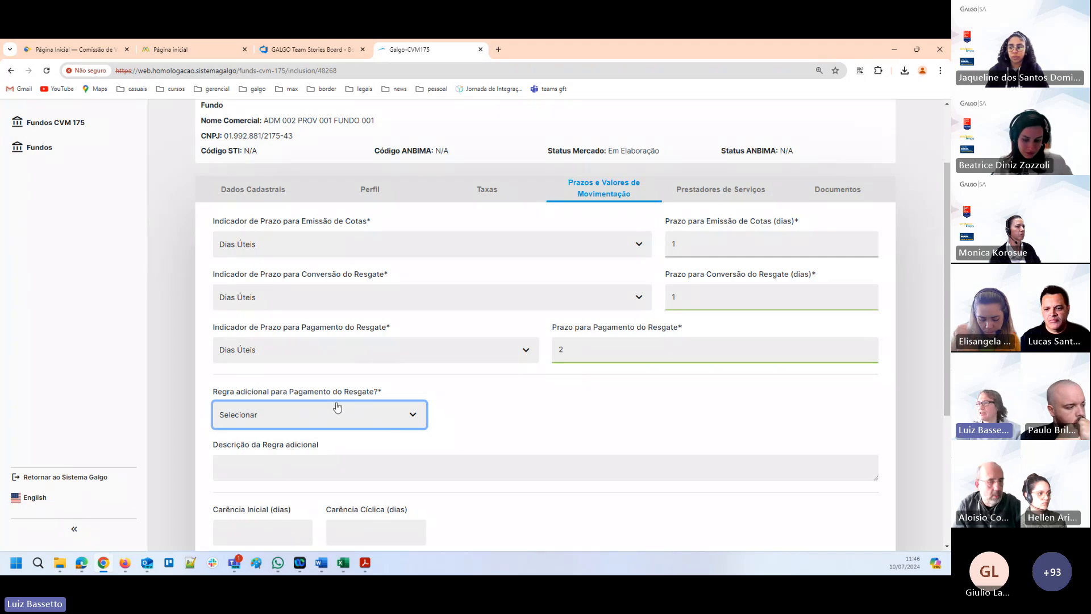
Set the Regra adicional para Pagamento do Resgate to Sim and enter "descrição" as the Descrição da Regra adicional.
{"action": "left_click", "coordinate": [410, 416]}
{"action": "left_click", "coordinate": [225, 446]}
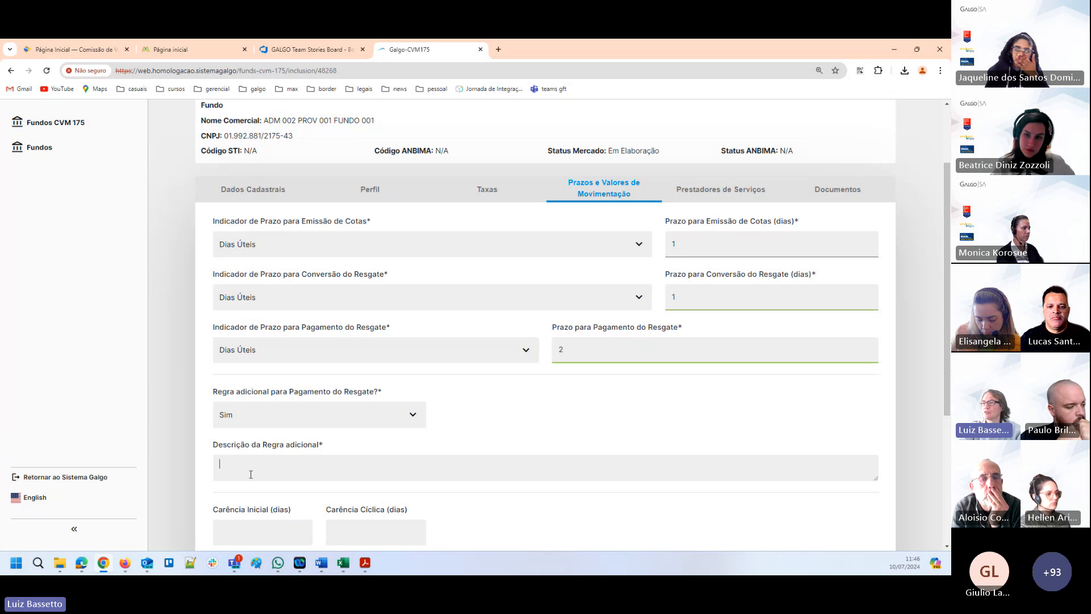
{"action": "type", "text": "descrição"}
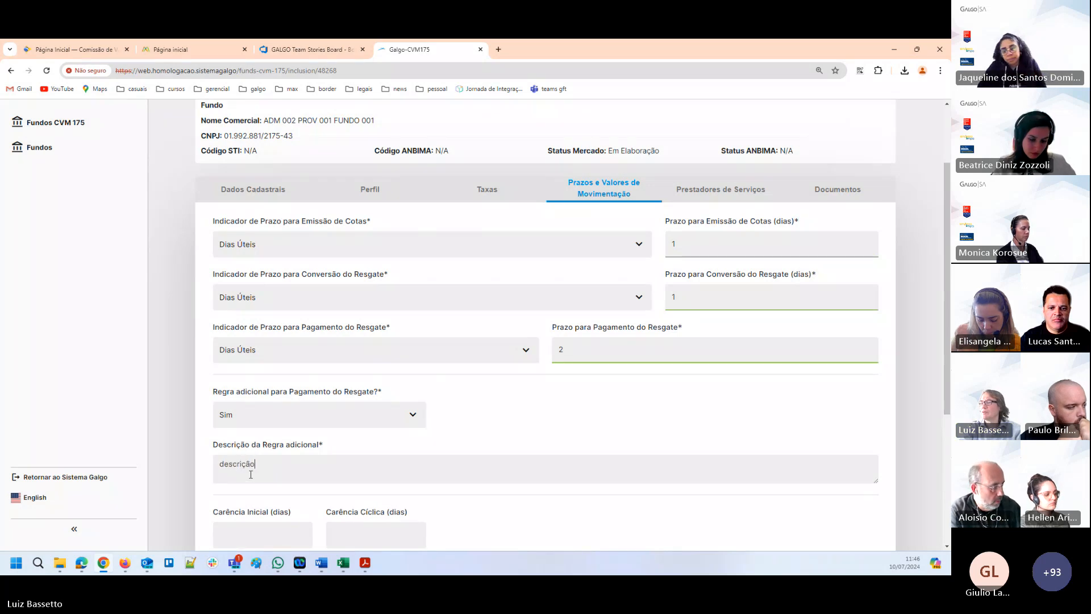
{"action": "key", "text": "Tab"}
Set the Indicador de Valores Mínimos para Movimentação to Valor, with 5000 for both Aplicação Inicial and Aplicações subsequentes.
{"action": "scroll", "coordinate": [713, 392], "scroll_direction": "down", "scroll_amount": 3}
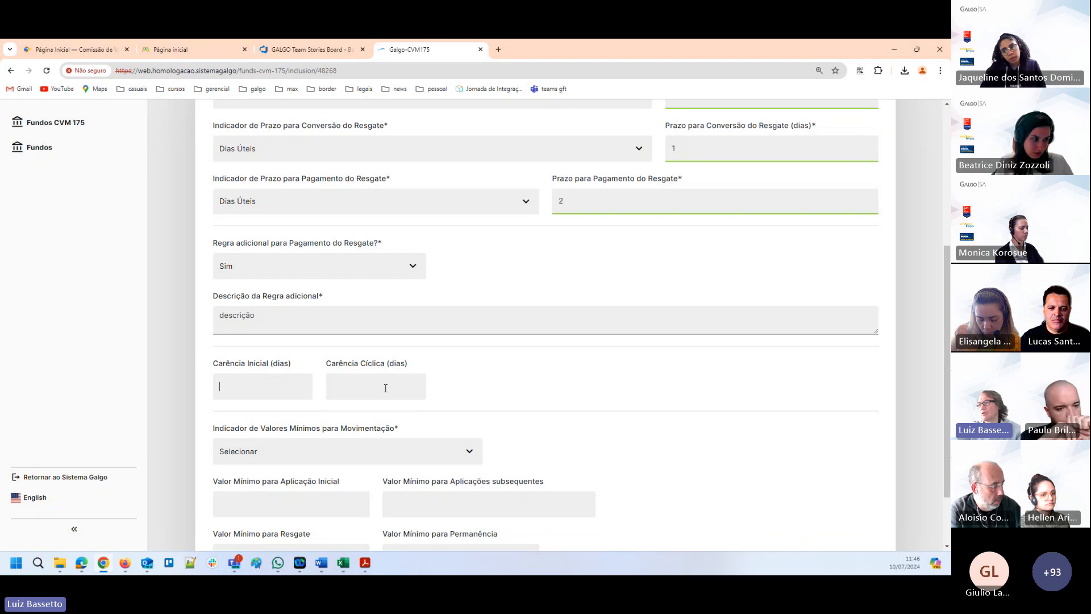
{"action": "scroll", "coordinate": [384, 382], "scroll_direction": "down", "scroll_amount": 2}
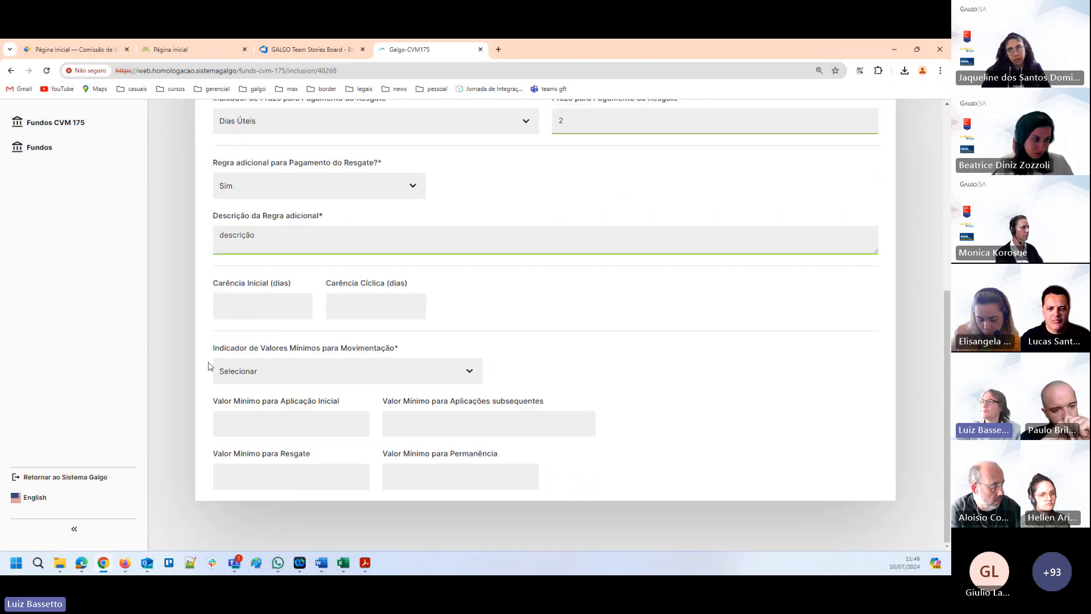
{"action": "left_click", "coordinate": [268, 378]}
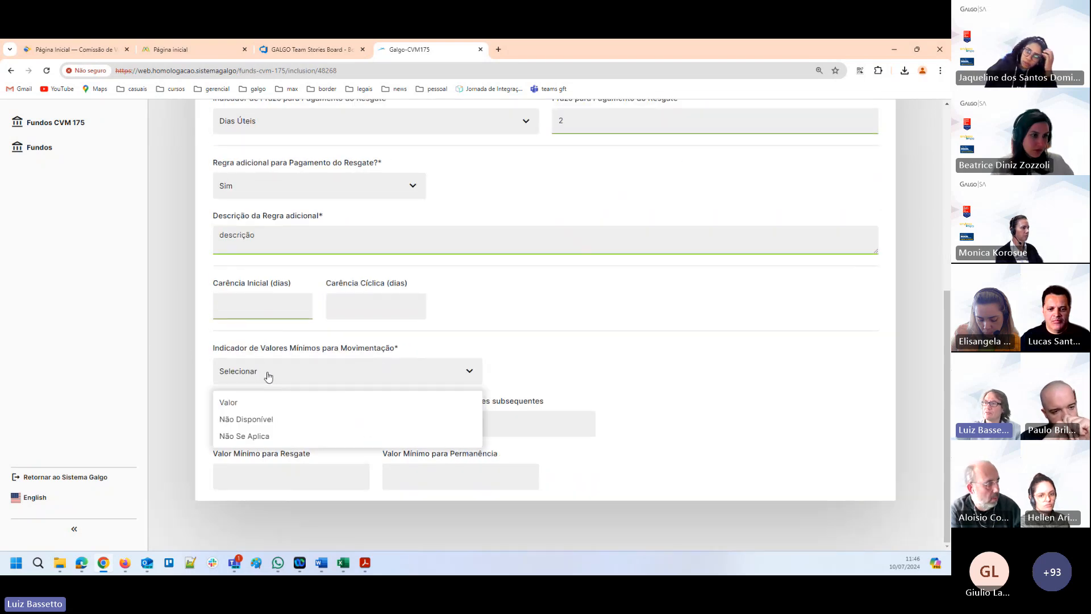
{"action": "left_click", "coordinate": [239, 404]}
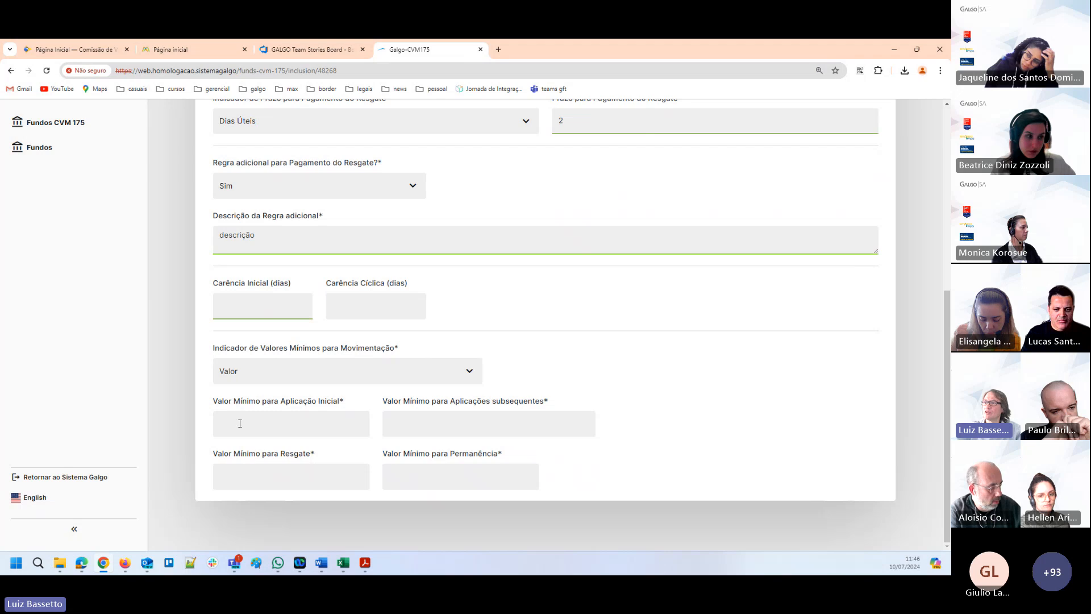
{"action": "left_click", "coordinate": [294, 415]}
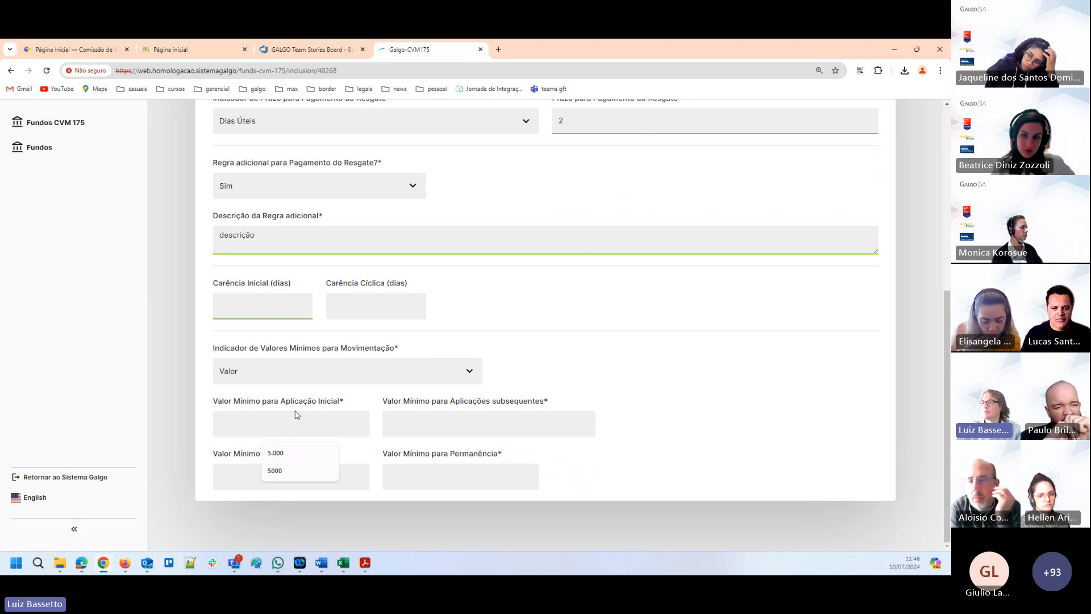
{"action": "type", "text": "5000"}
{"action": "key", "text": "Tab"}
{"action": "type", "text": "5800"}
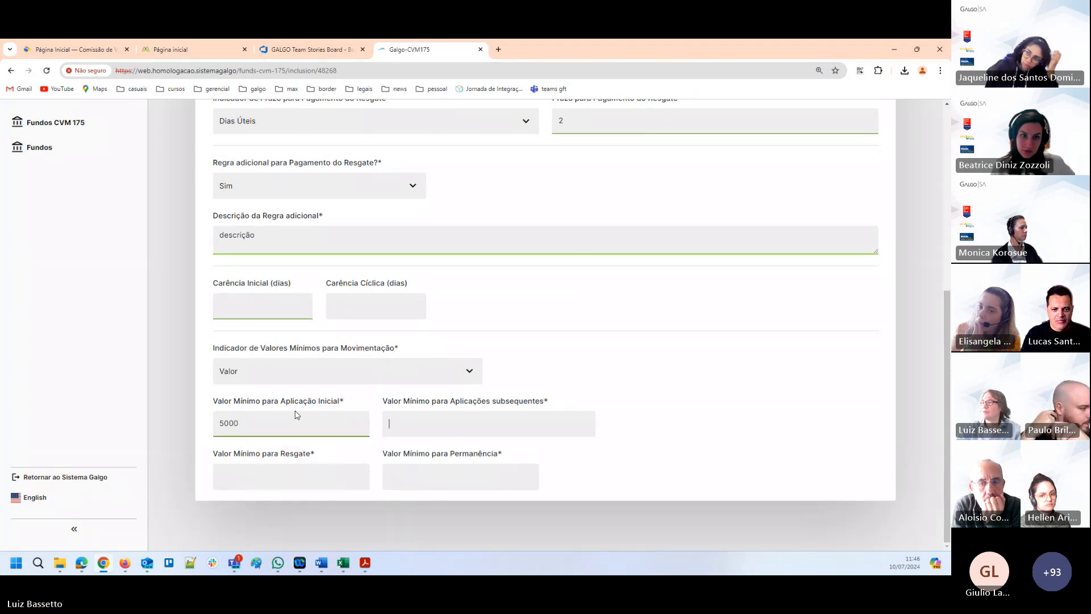
{"action": "type", "text": "0"}
Set the Valor Mínimo para Resgate and the Valor Mínimo para Permanência to 5000.
{"action": "key", "text": "Tab"}
{"action": "type", "text": "5000"}
{"action": "key", "text": "Tab"}
{"action": "type", "text": "58000"}
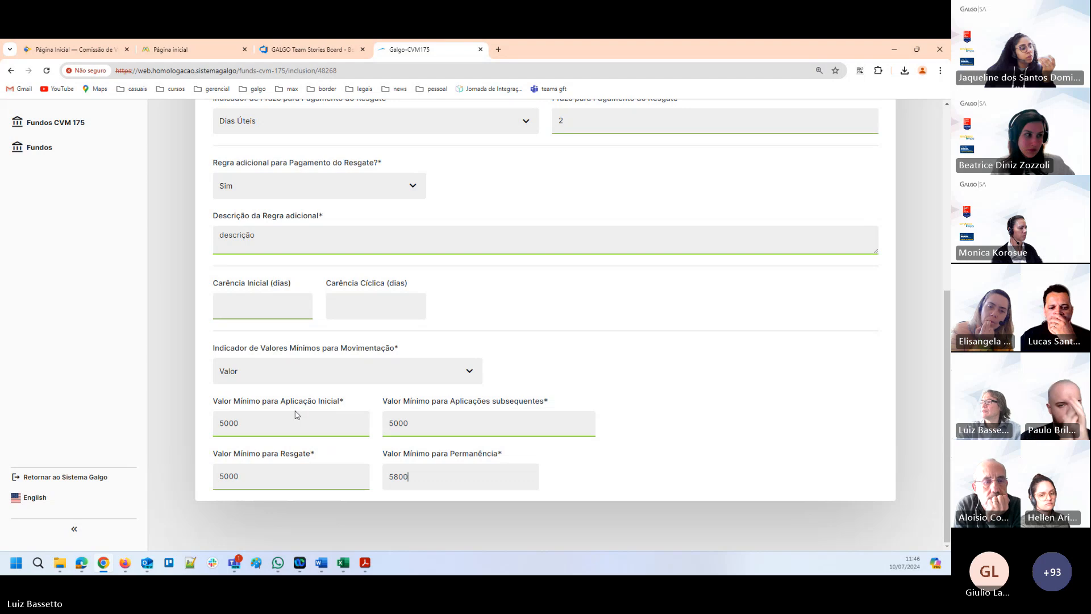
{"action": "key", "text": "BackSpace"}
{"action": "key", "text": "BackSpace"}
{"action": "key", "text": "BackSpace"}
{"action": "key", "text": "BackSpace"}
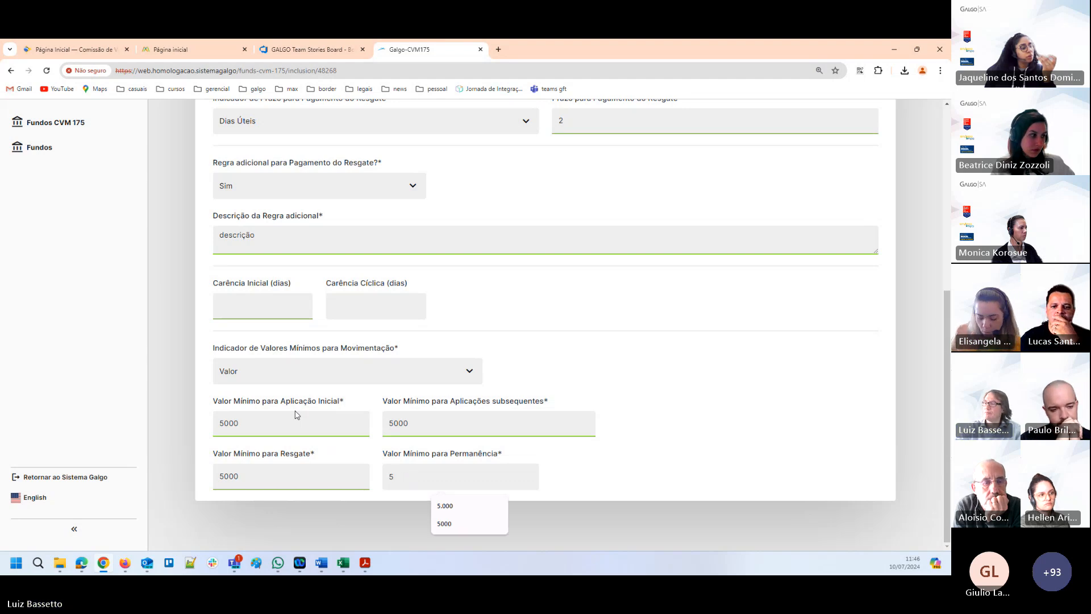
{"action": "type", "text": "000"}
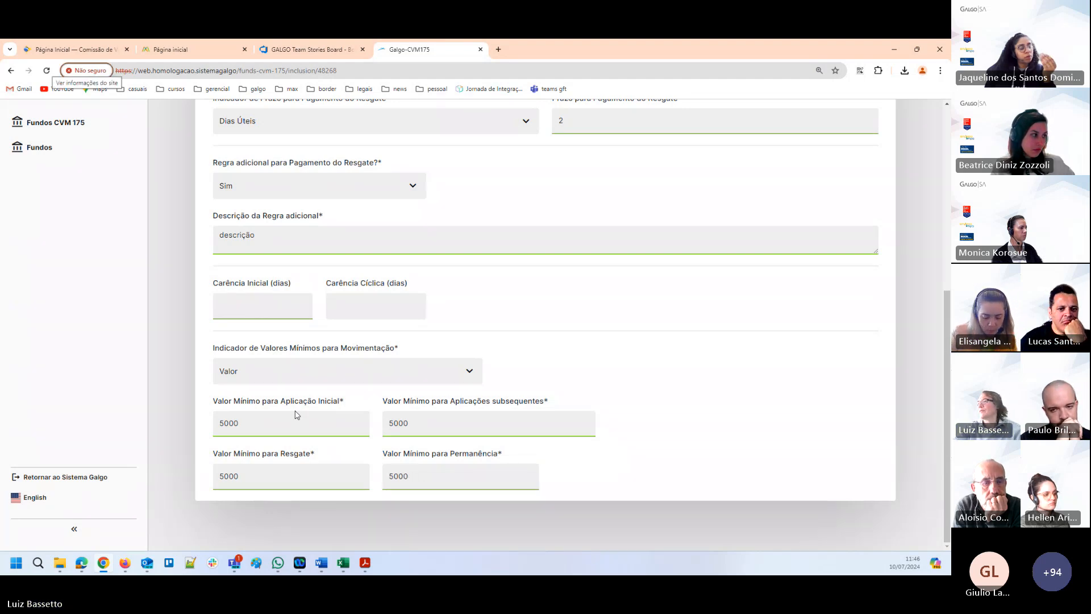
In the Prestadores de Serviços section, choose ADMINISTRADOR 001 as Administrador and ADMINISTRADOR A as Controladoria.
{"action": "scroll", "coordinate": [449, 317], "scroll_direction": "up", "scroll_amount": 5}
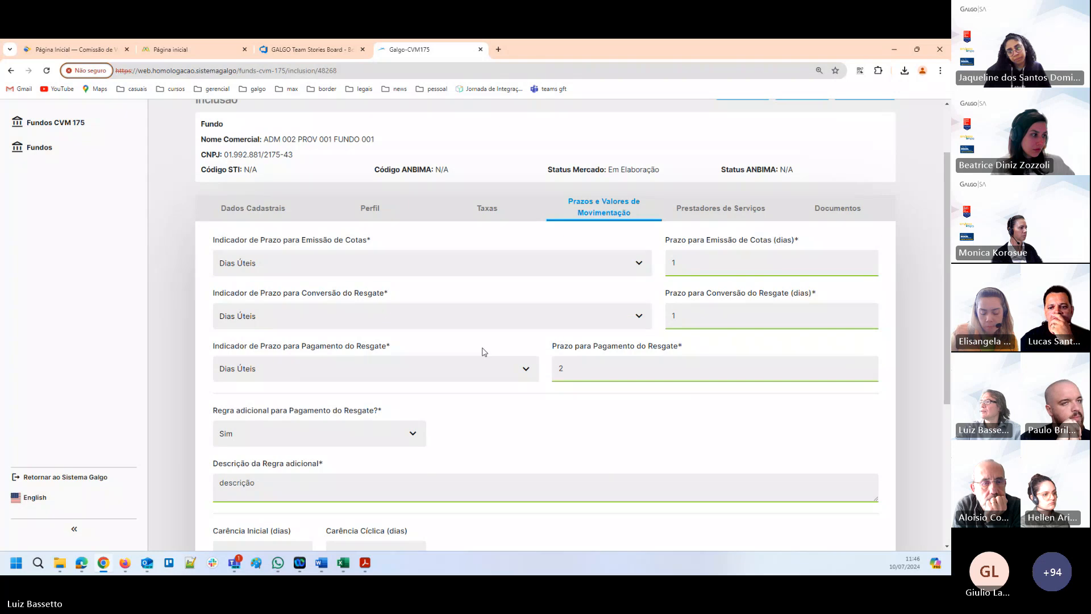
{"action": "left_click", "coordinate": [723, 210]}
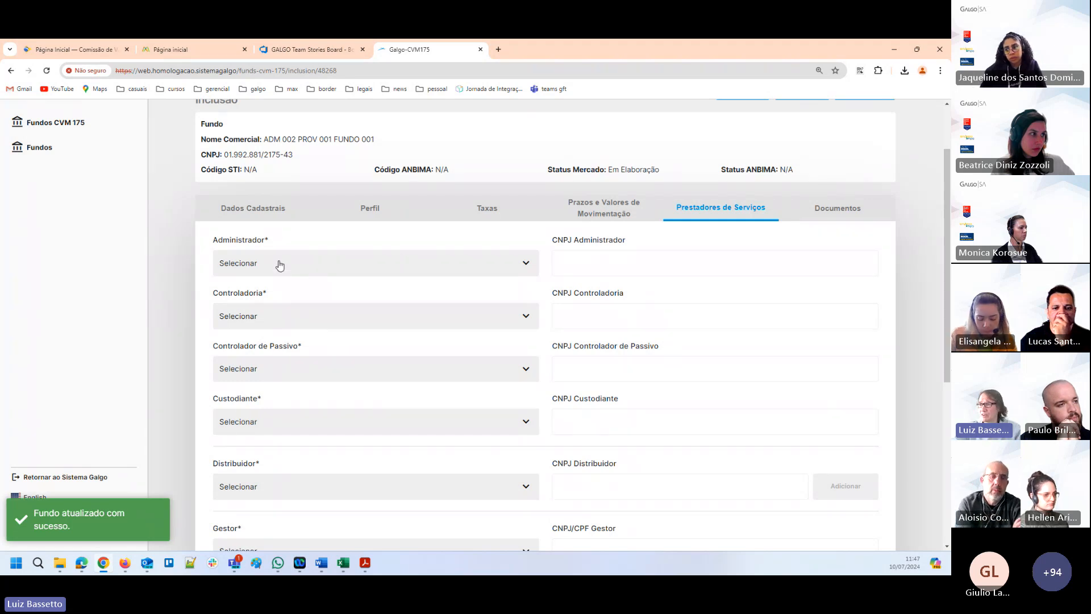
{"action": "left_click", "coordinate": [298, 264]}
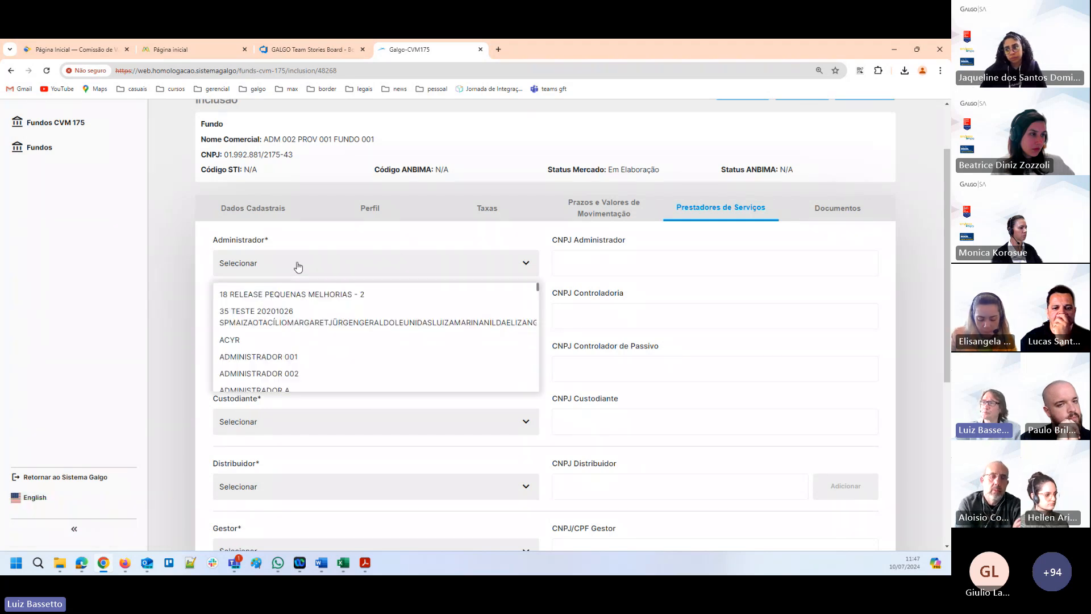
{"action": "left_click", "coordinate": [288, 356]}
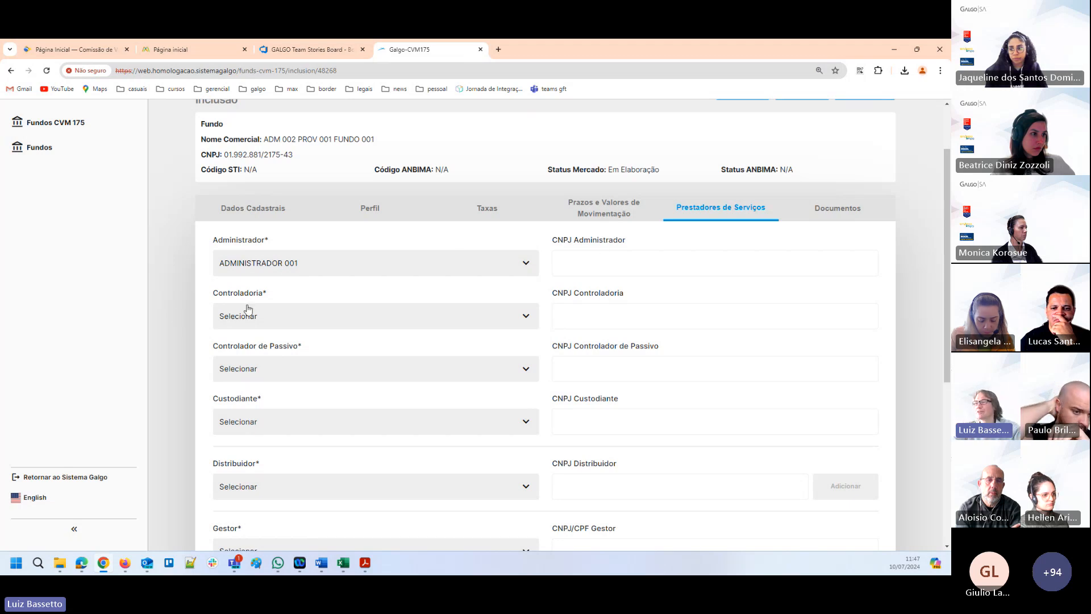
{"action": "left_click", "coordinate": [275, 316]}
{"action": "left_click", "coordinate": [273, 349]}
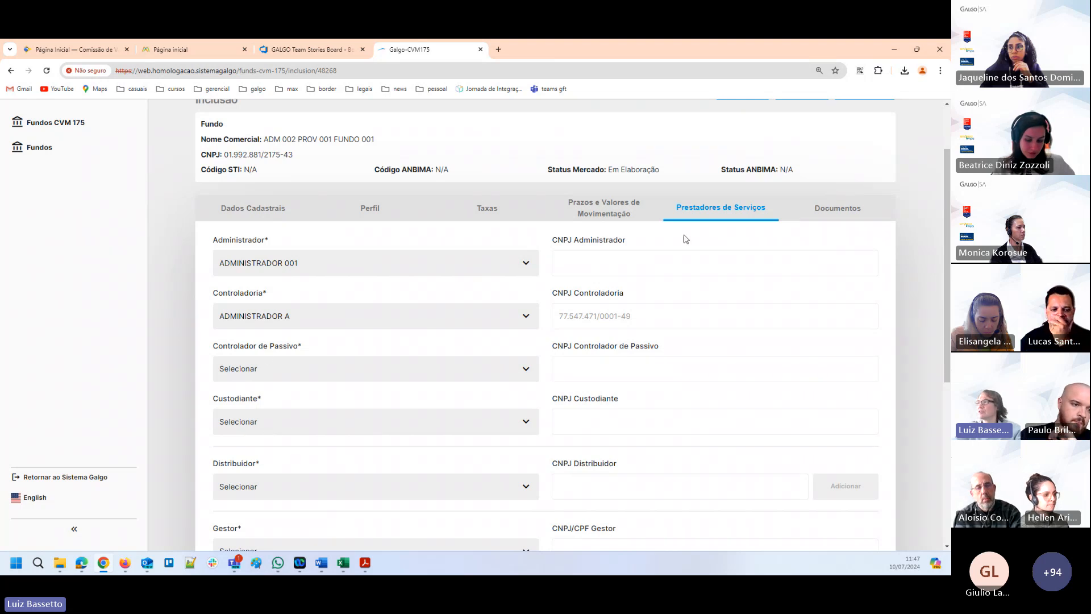
Choose PROVEDOR 002 as the fund's Controlador de Passivo.
{"action": "scroll", "coordinate": [745, 341], "scroll_direction": "up", "scroll_amount": 2}
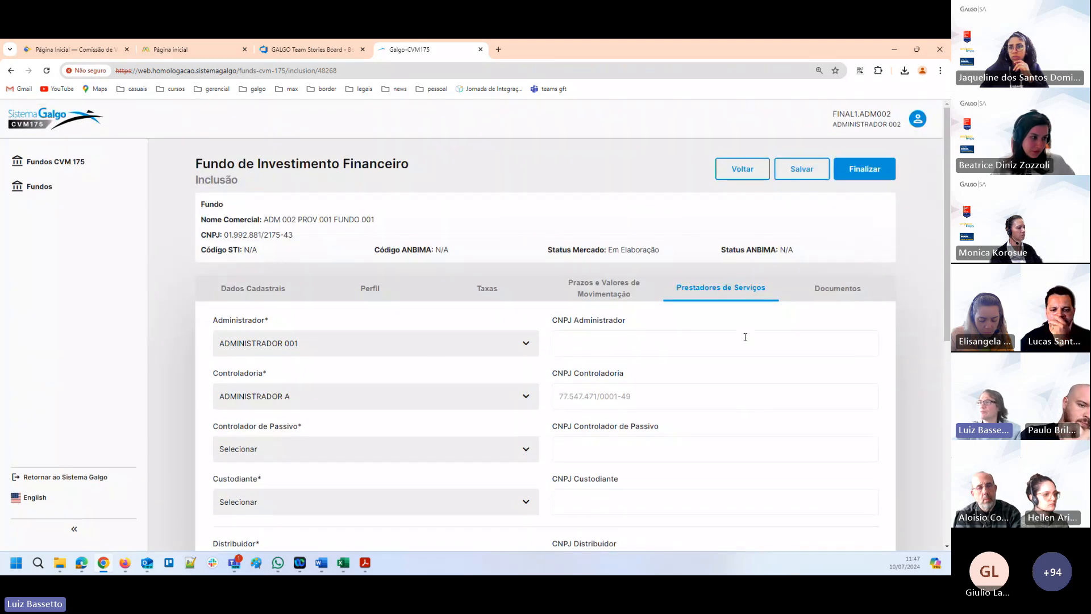
{"action": "scroll", "coordinate": [509, 370], "scroll_direction": "down", "scroll_amount": 1}
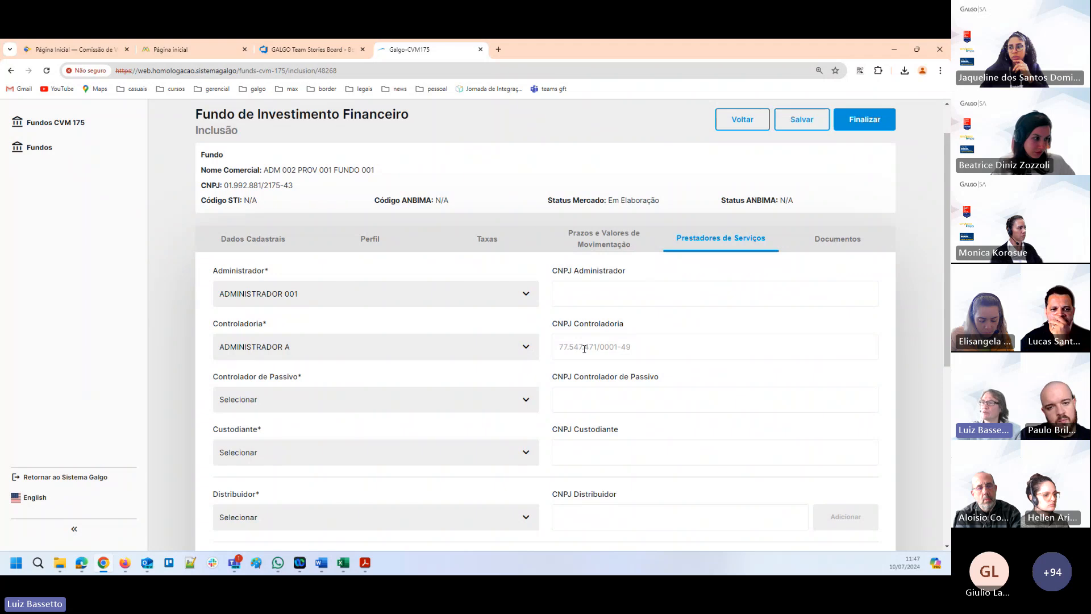
{"action": "scroll", "coordinate": [577, 441], "scroll_direction": "down", "scroll_amount": 2}
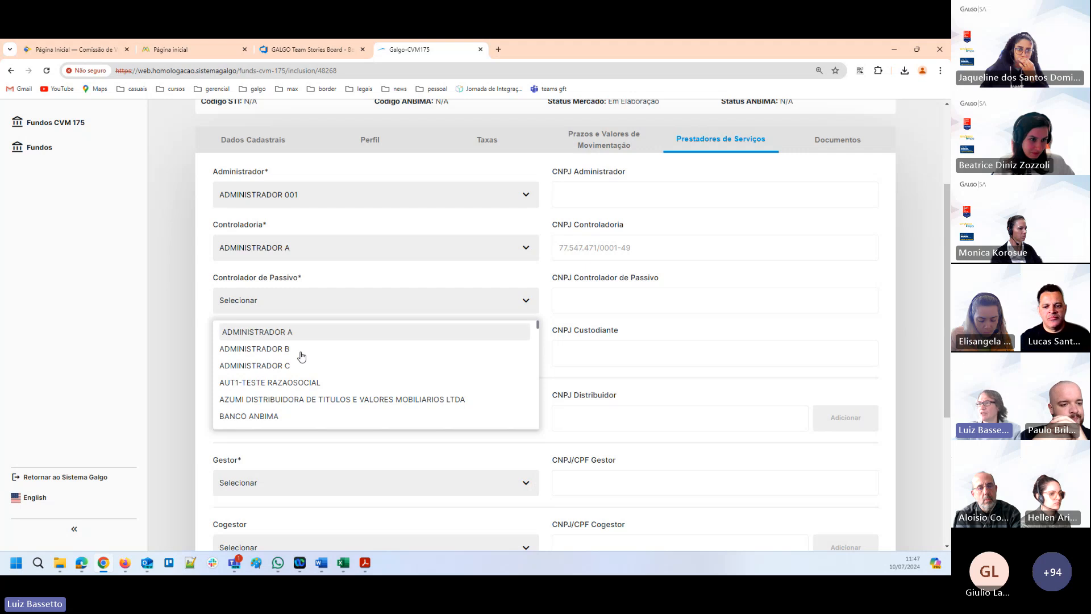
{"action": "scroll", "coordinate": [291, 379], "scroll_direction": "down", "scroll_amount": 2}
{"action": "scroll", "coordinate": [289, 377], "scroll_direction": "down", "scroll_amount": 6}
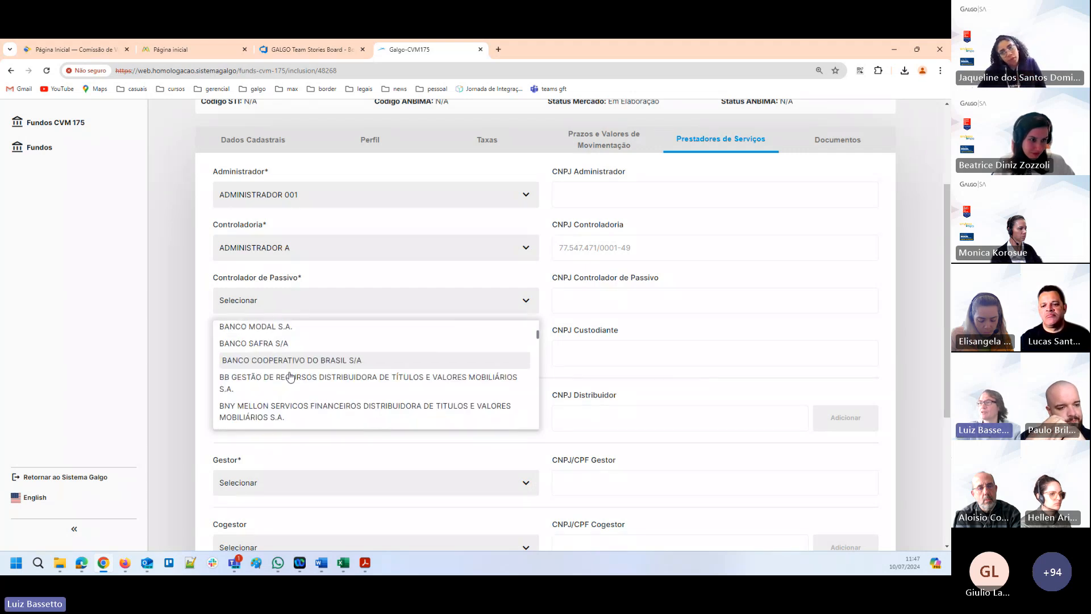
{"action": "scroll", "coordinate": [303, 377], "scroll_direction": "up", "scroll_amount": 3}
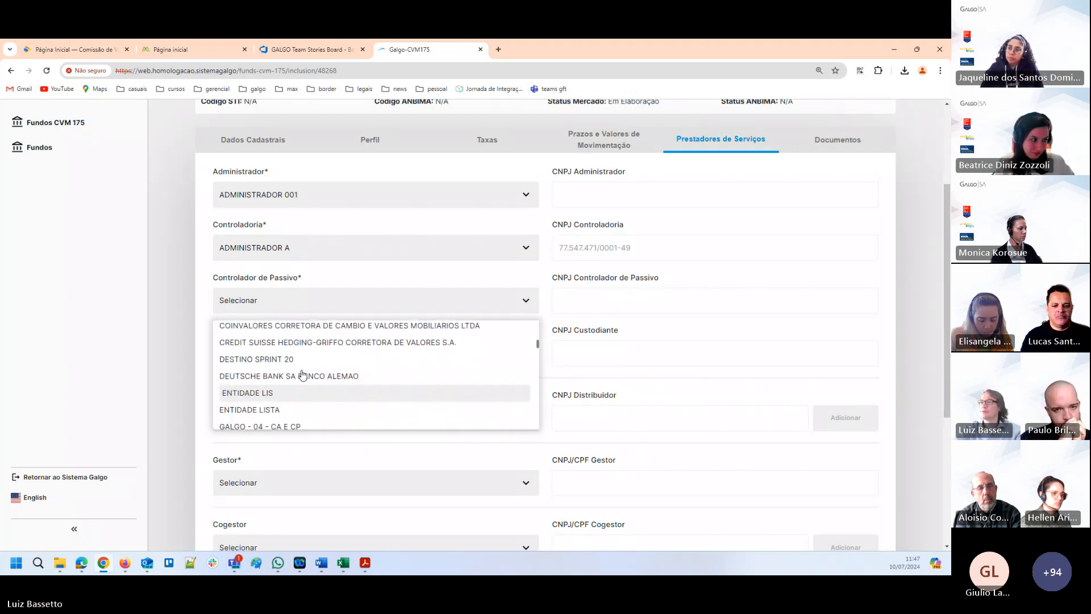
{"action": "scroll", "coordinate": [301, 376], "scroll_direction": "down", "scroll_amount": 5}
{"action": "scroll", "coordinate": [300, 375], "scroll_direction": "down", "scroll_amount": 7}
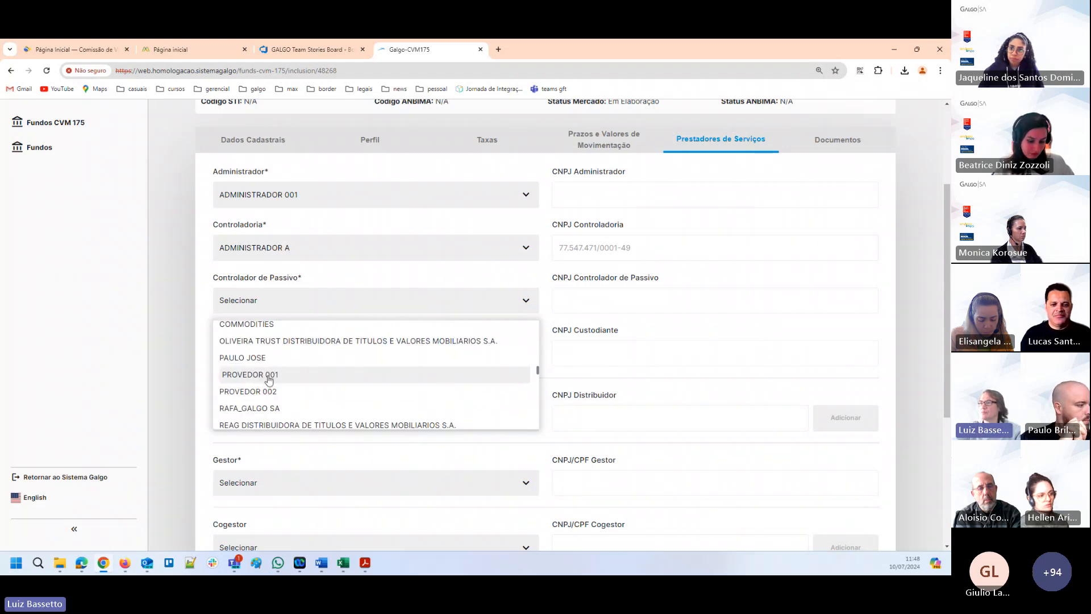
{"action": "left_click", "coordinate": [264, 392]}
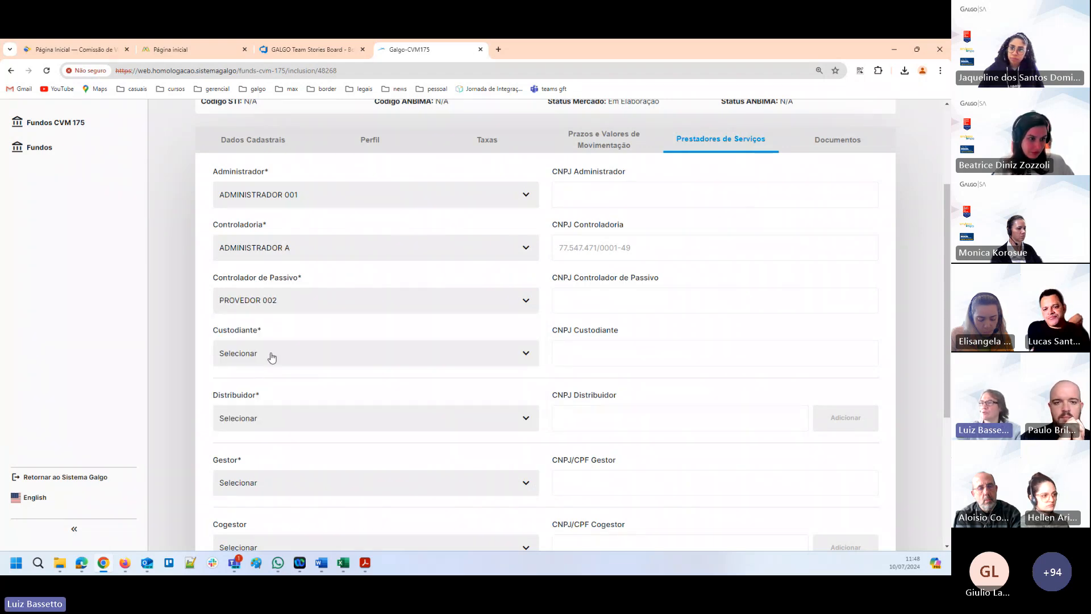
Choose CONSUMIDOR 001 as the fund's Custodiante.
{"action": "left_click", "coordinate": [271, 357]}
{"action": "scroll", "coordinate": [273, 436], "scroll_direction": "down", "scroll_amount": 10}
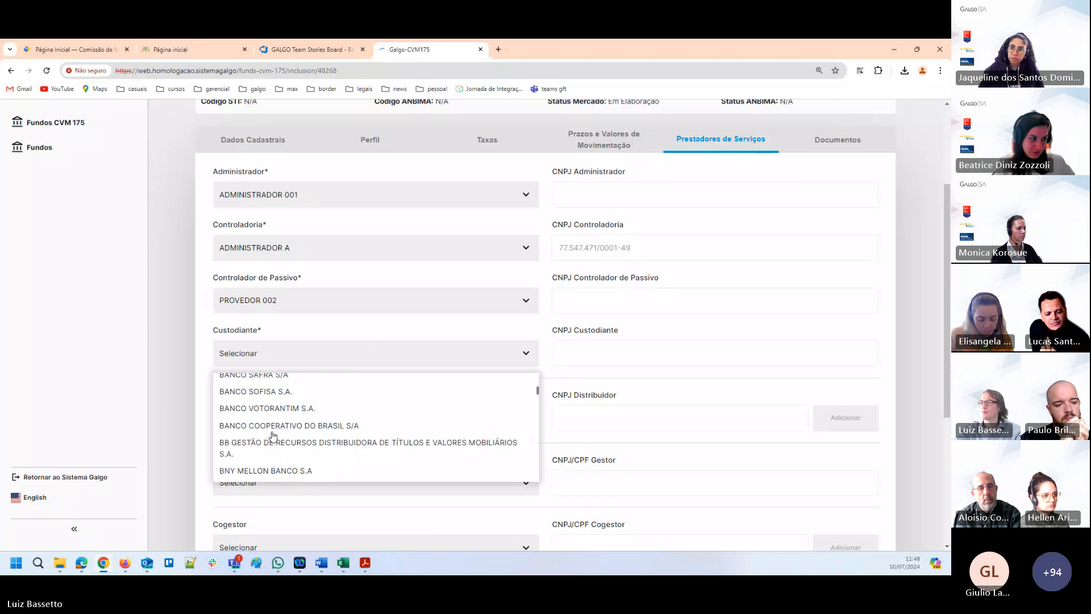
{"action": "scroll", "coordinate": [273, 437], "scroll_direction": "down", "scroll_amount": 6}
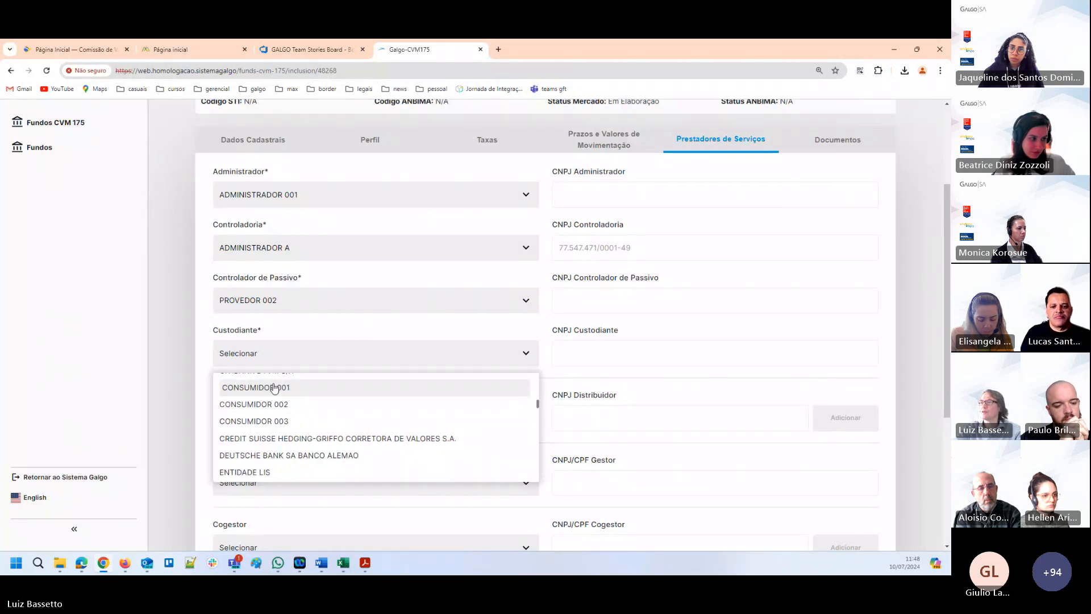
{"action": "left_click", "coordinate": [270, 393]}
Save the fund with its service providers and return to the list of funds being included.
{"action": "scroll", "coordinate": [316, 382], "scroll_direction": "down", "scroll_amount": 3}
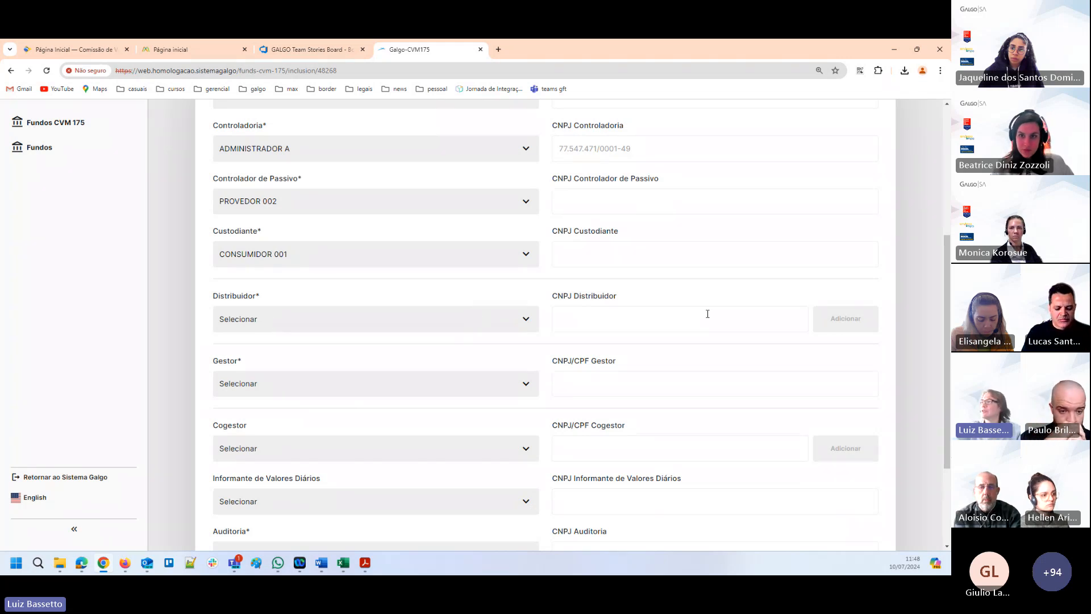
{"action": "scroll", "coordinate": [801, 278], "scroll_direction": "up", "scroll_amount": 8}
{"action": "left_click", "coordinate": [806, 169]}
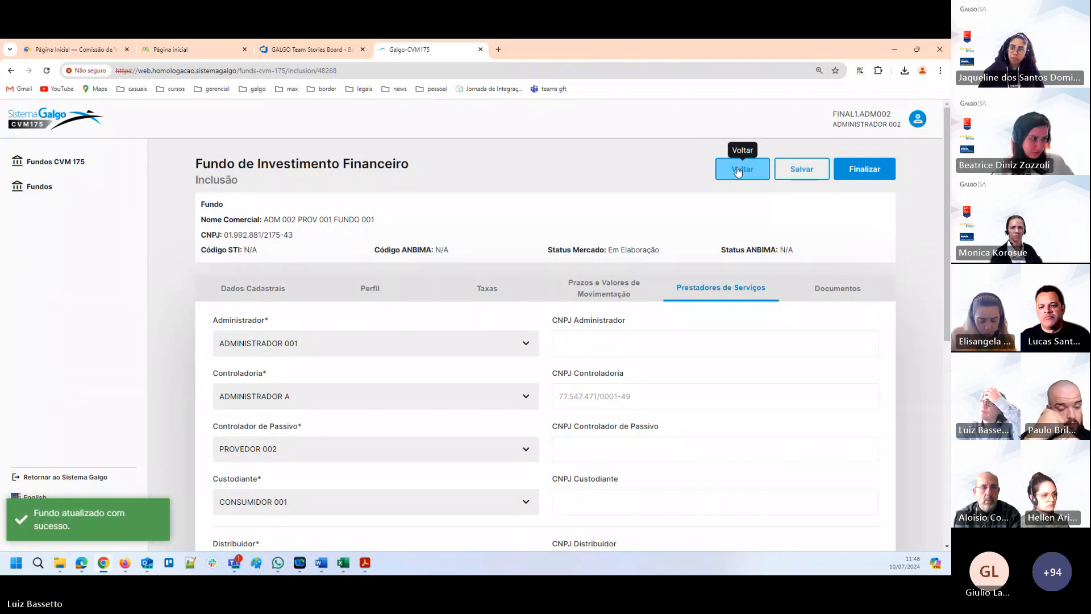
{"action": "left_click", "coordinate": [737, 171]}
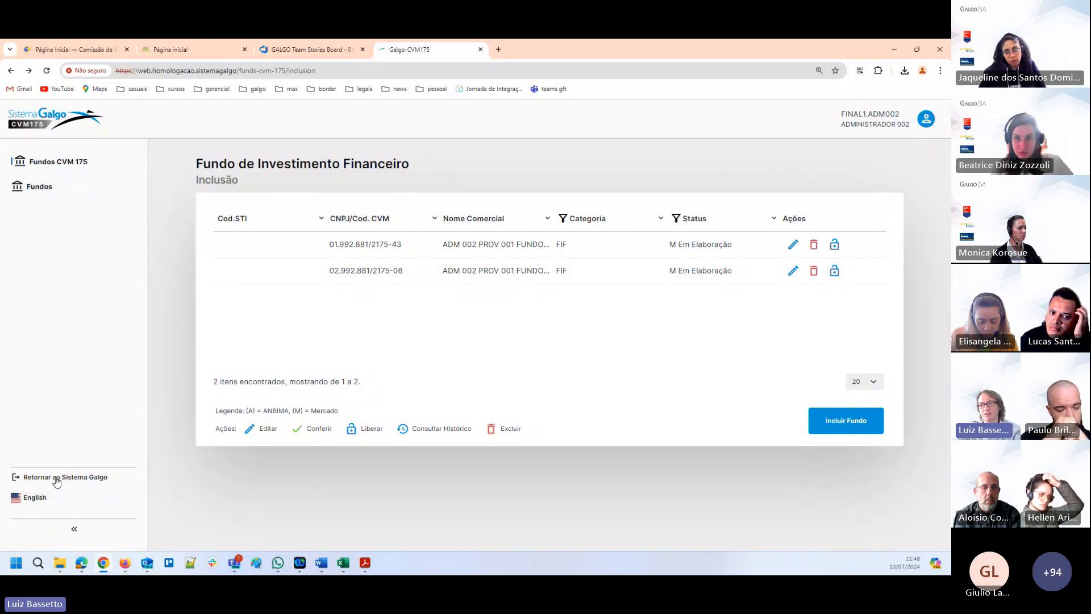
Return to Sistema Galgo and list the active Brazilian legal entities in the Entidades registration.
{"action": "left_click", "coordinate": [57, 479]}
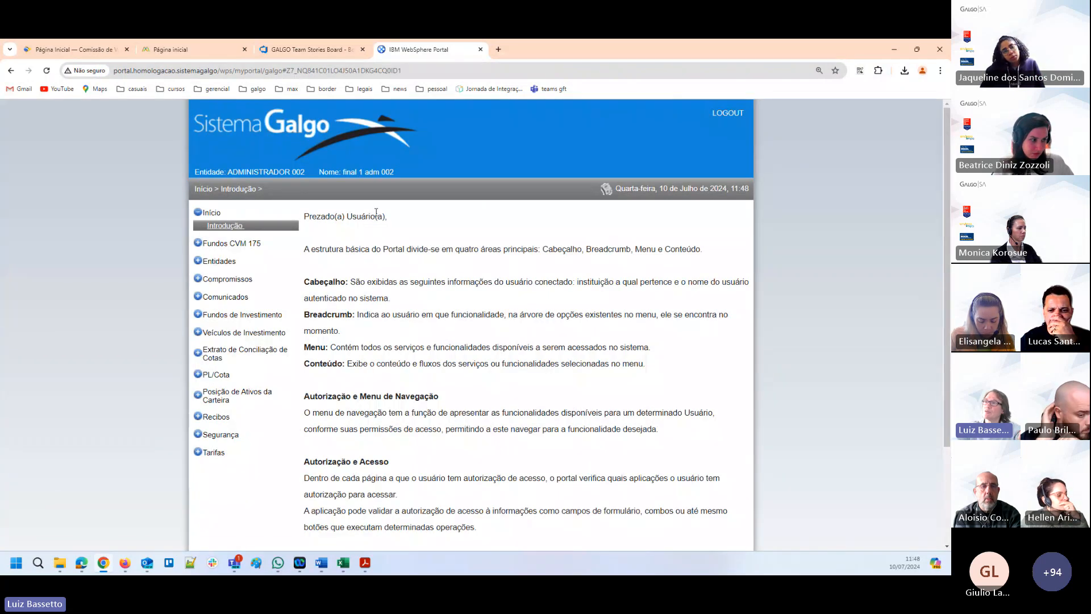
{"action": "left_click", "coordinate": [209, 263]}
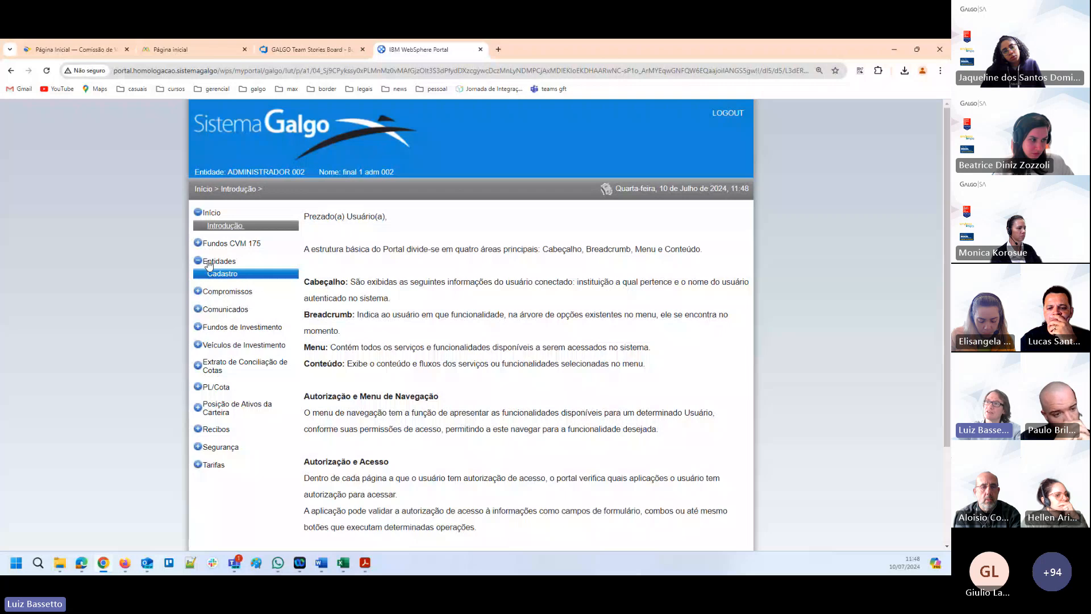
{"action": "left_click", "coordinate": [215, 273]}
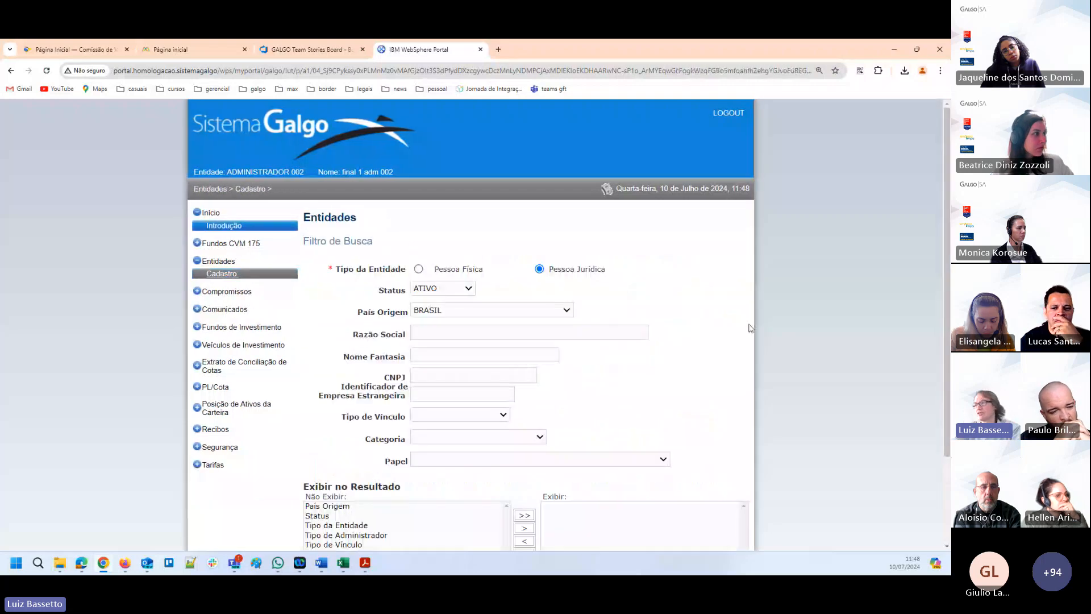
{"action": "scroll", "coordinate": [750, 328], "scroll_direction": "down", "scroll_amount": 2}
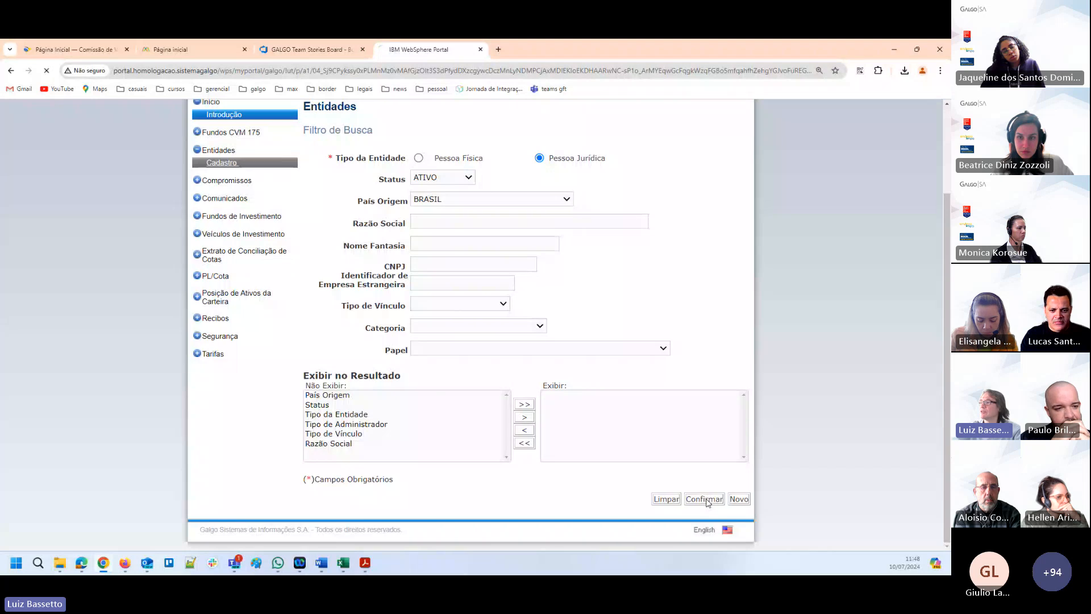
{"action": "left_click", "coordinate": [706, 499]}
{"action": "scroll", "coordinate": [696, 358], "scroll_direction": "down", "scroll_amount": 4}
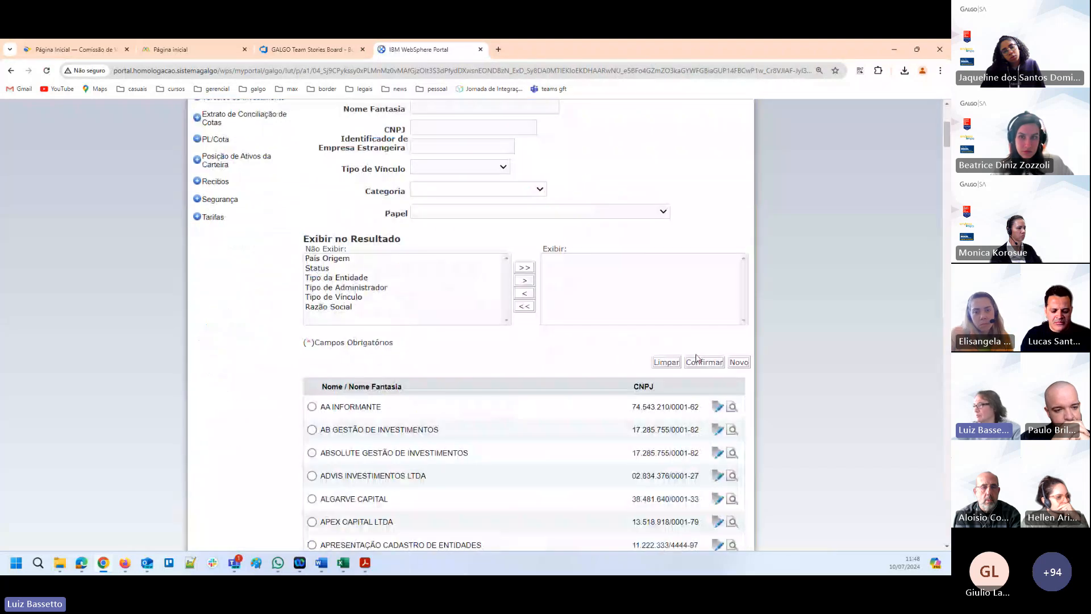
Start a new legal entity registration with BAHAMAS as its País Origem.
{"action": "left_click", "coordinate": [739, 361]}
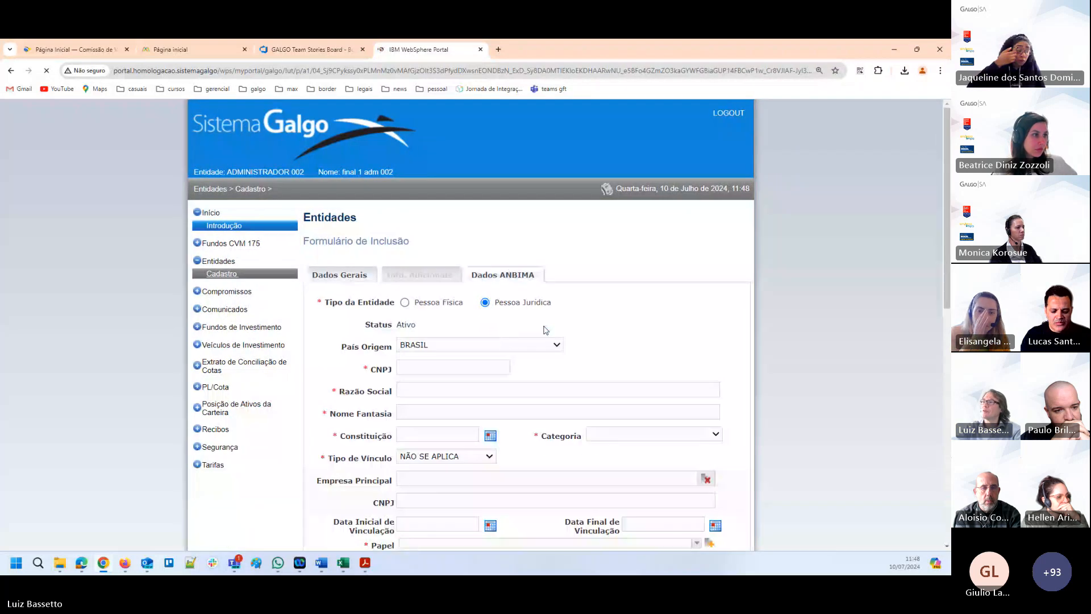
{"action": "scroll", "coordinate": [421, 274], "scroll_direction": "down", "scroll_amount": 2}
{"action": "left_click", "coordinate": [550, 247]}
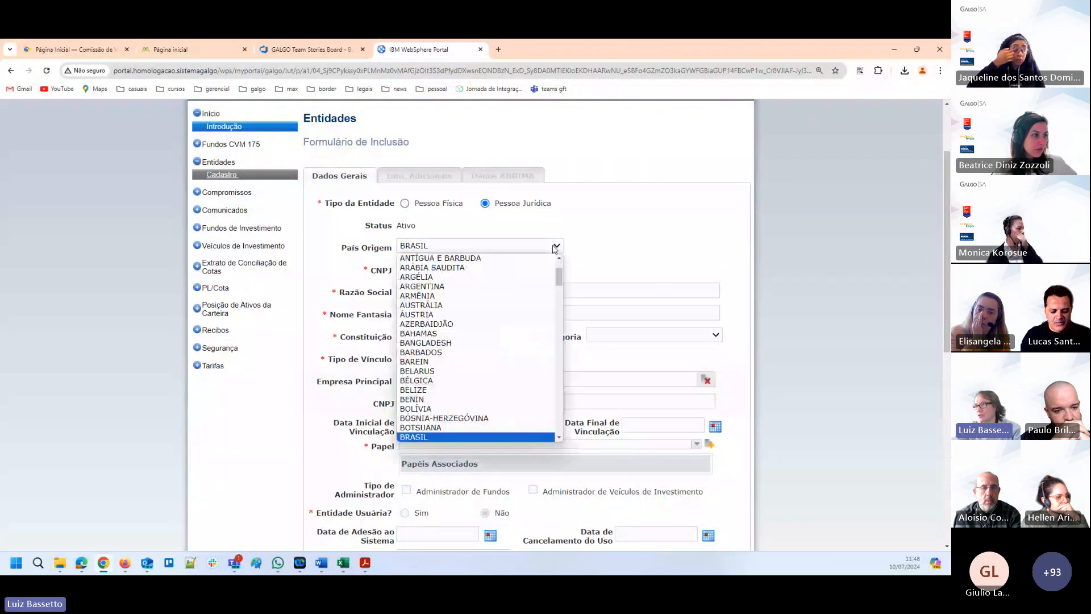
{"action": "left_click", "coordinate": [418, 333]}
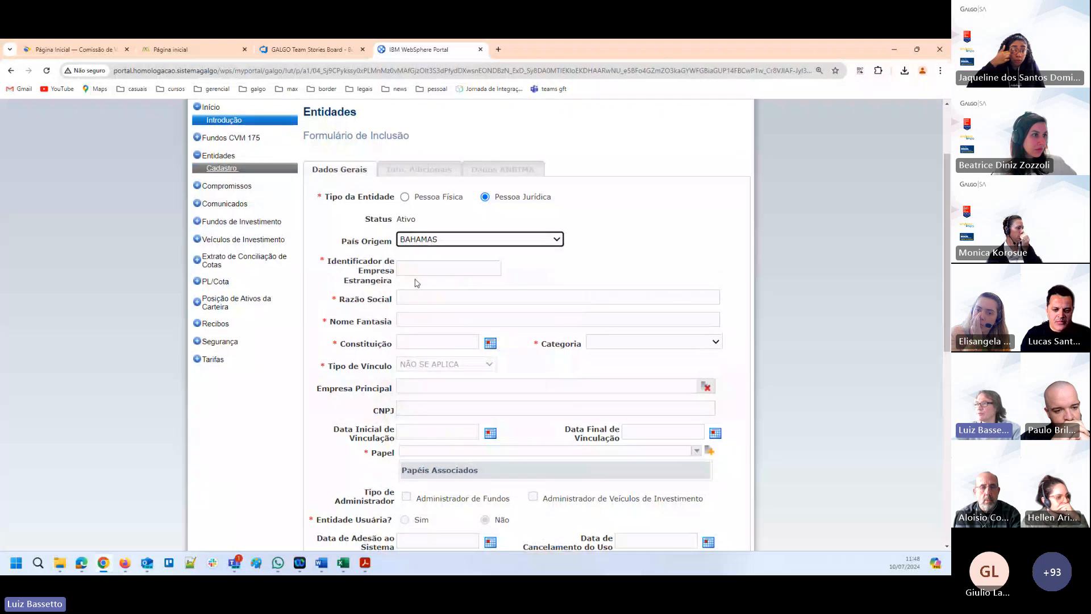
Enter "distribuidor 10julho" as both the Razão Social and the Nome Fantasia of the new entity.
{"action": "left_click", "coordinate": [426, 293]}
{"action": "type", "text": "distribuidor"}
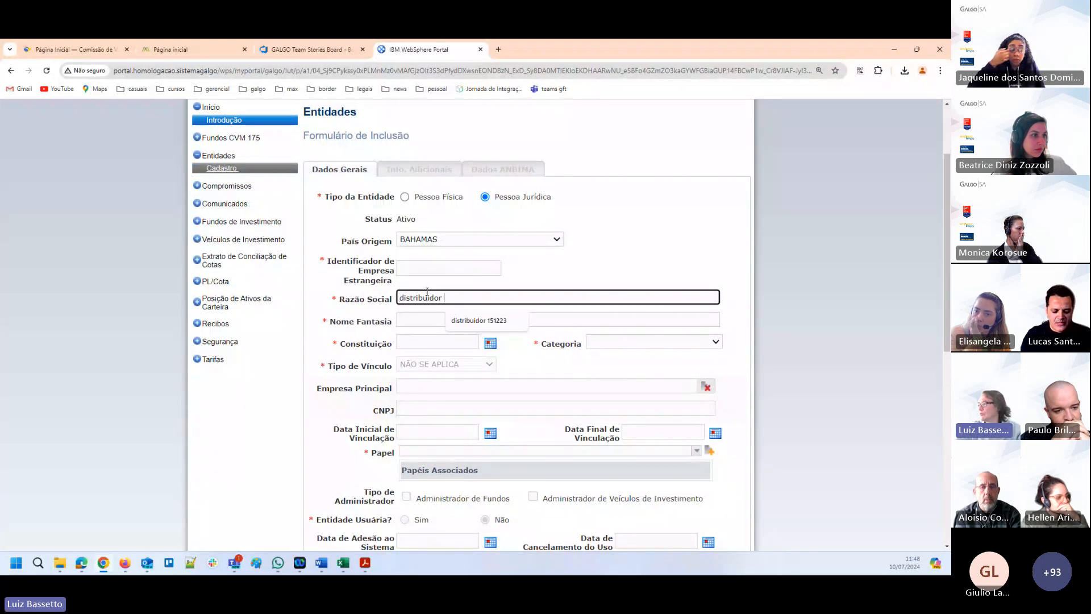
{"action": "type", "text": " 10ju"}
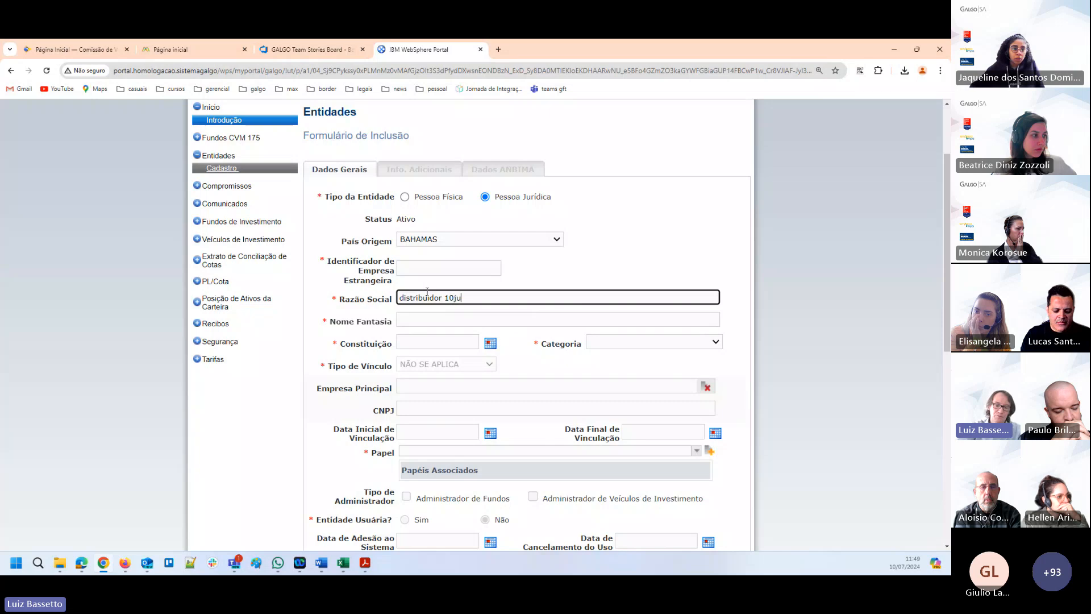
{"action": "type", "text": "lho"}
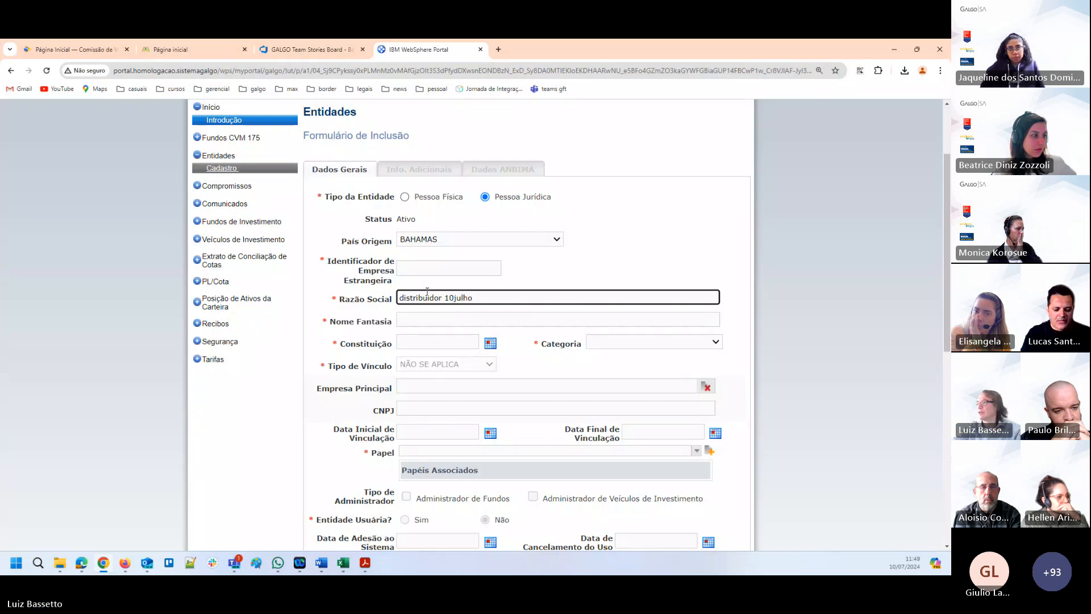
{"action": "left_click_drag", "start_coordinate": [484, 296], "coordinate": [340, 296]}
{"action": "key", "text": "ctrl+c"}
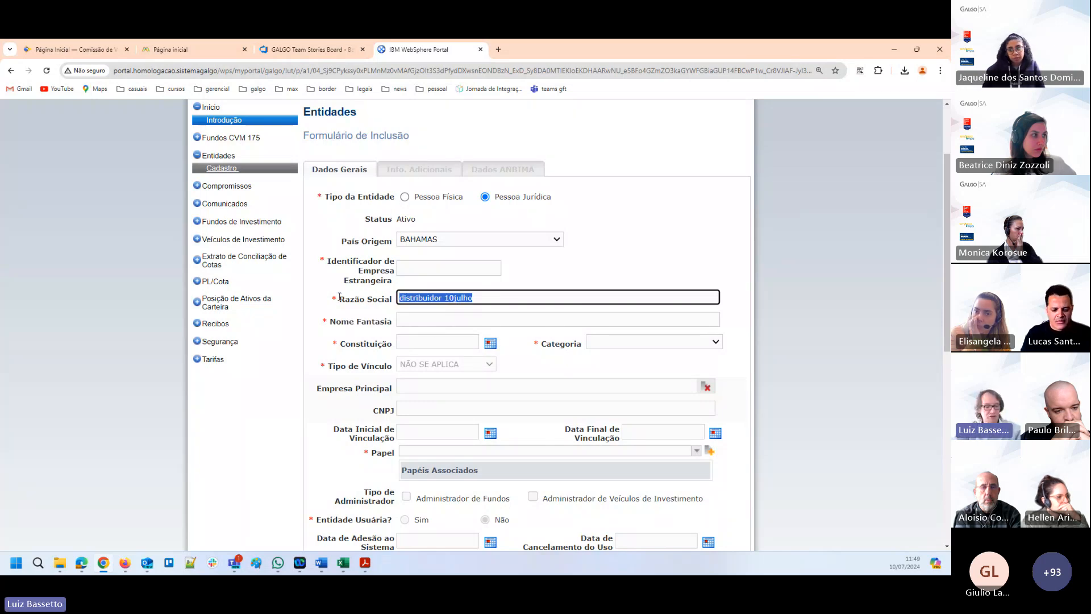
{"action": "left_click", "coordinate": [424, 317]}
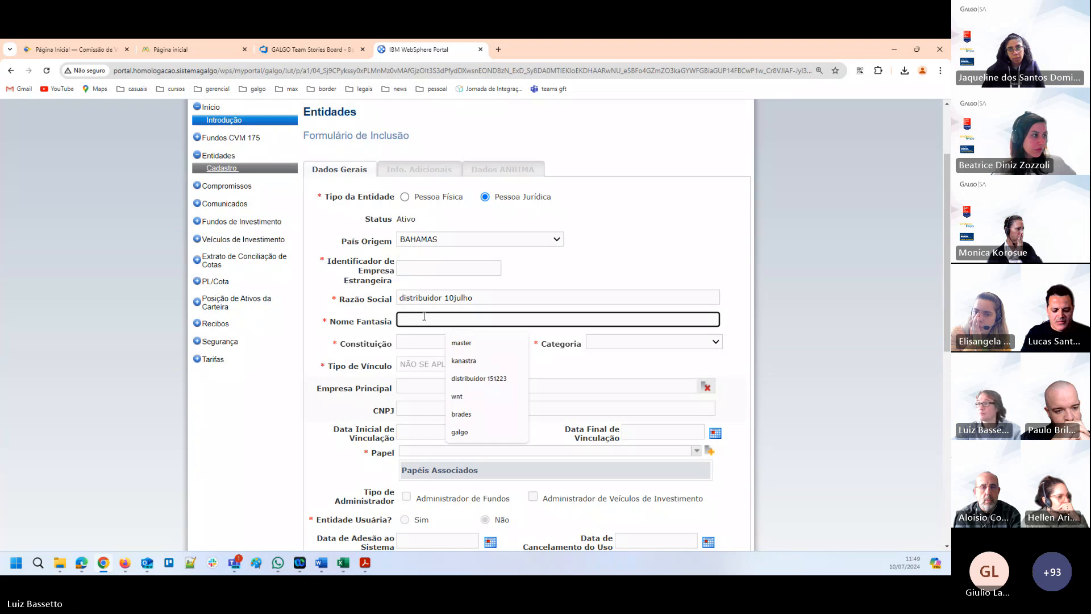
{"action": "key", "text": "ctrl+v"}
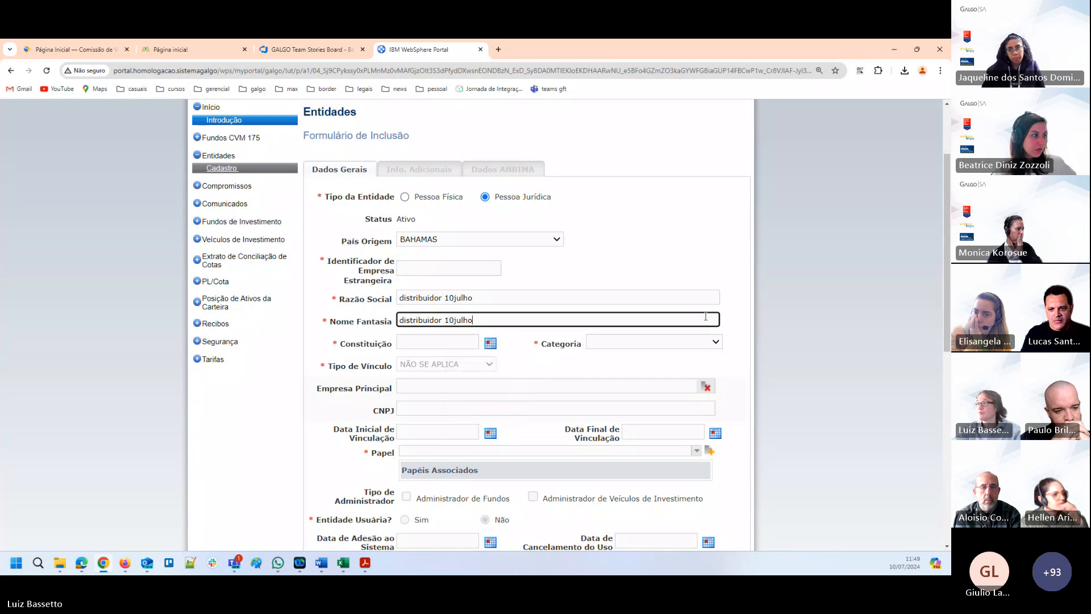
Set the entity's Constituição date to 01/01/2020 and its Categoria to INSTITUIÇÃO FINANCEIRA.
{"action": "left_click", "coordinate": [446, 346]}
{"action": "type", "text": "01/01/20"}
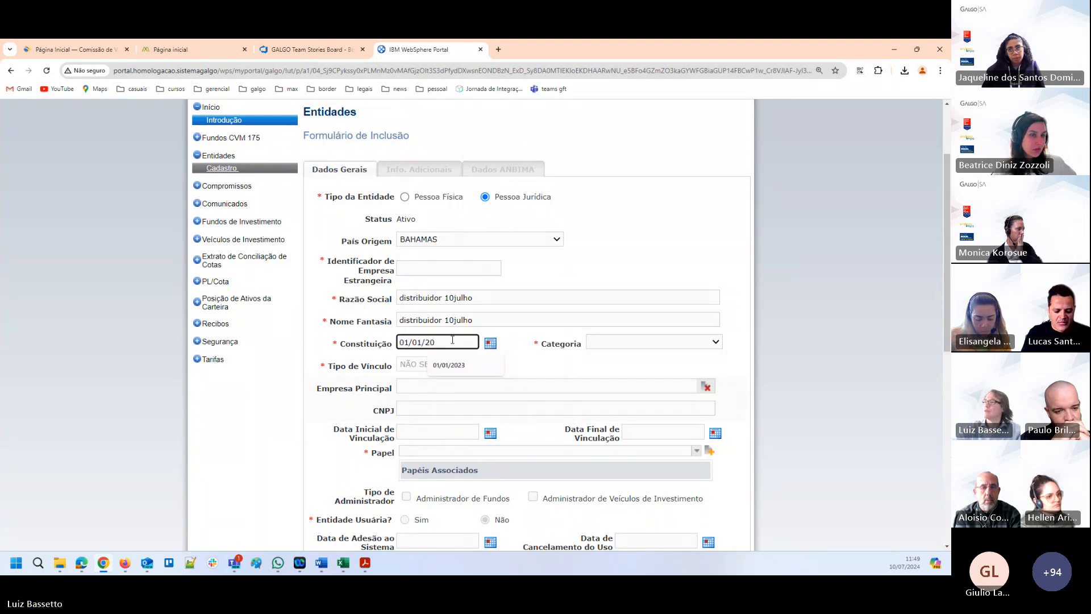
{"action": "type", "text": "20"}
{"action": "key", "text": "Tab"}
{"action": "left_click", "coordinate": [682, 342]}
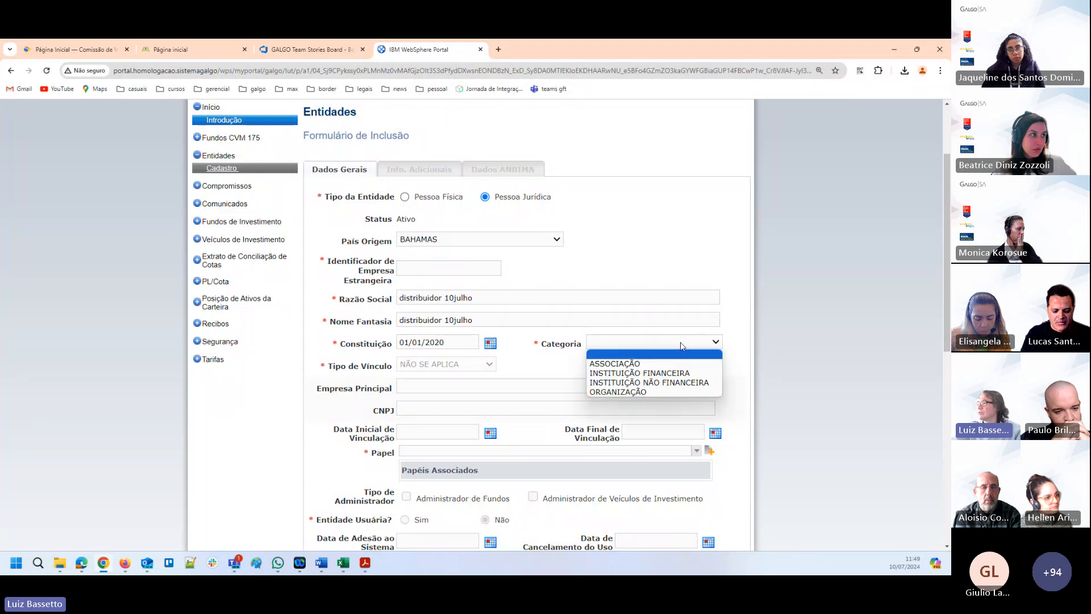
{"action": "left_click", "coordinate": [660, 372]}
Add DISTRIBUIDOR to the entity's associated roles and submit the inclusion form.
{"action": "scroll", "coordinate": [531, 337], "scroll_direction": "down", "scroll_amount": 2}
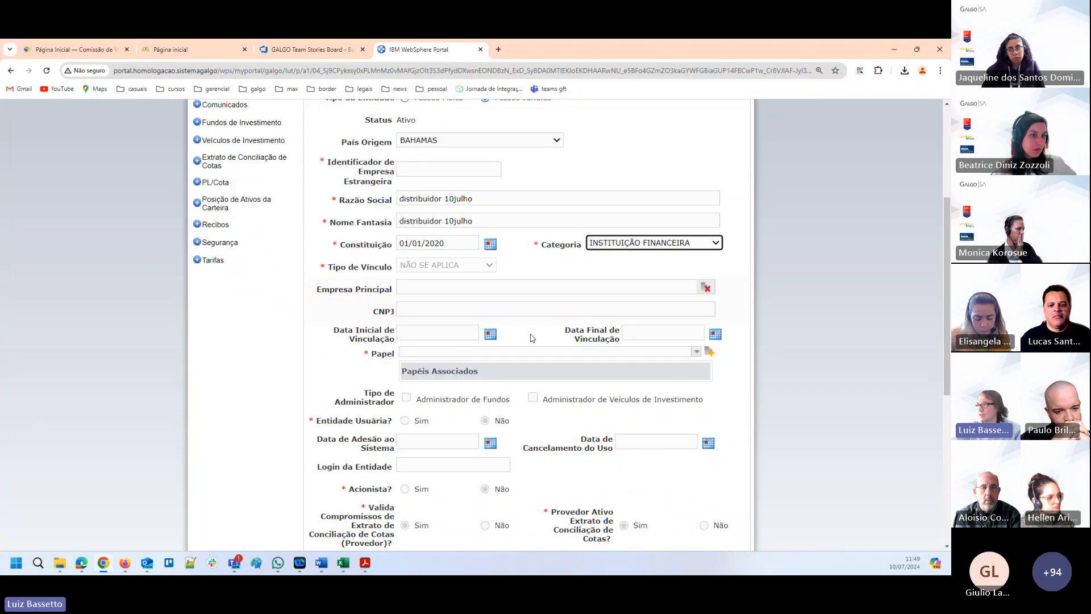
{"action": "left_click", "coordinate": [696, 351]}
{"action": "left_click", "coordinate": [458, 386]}
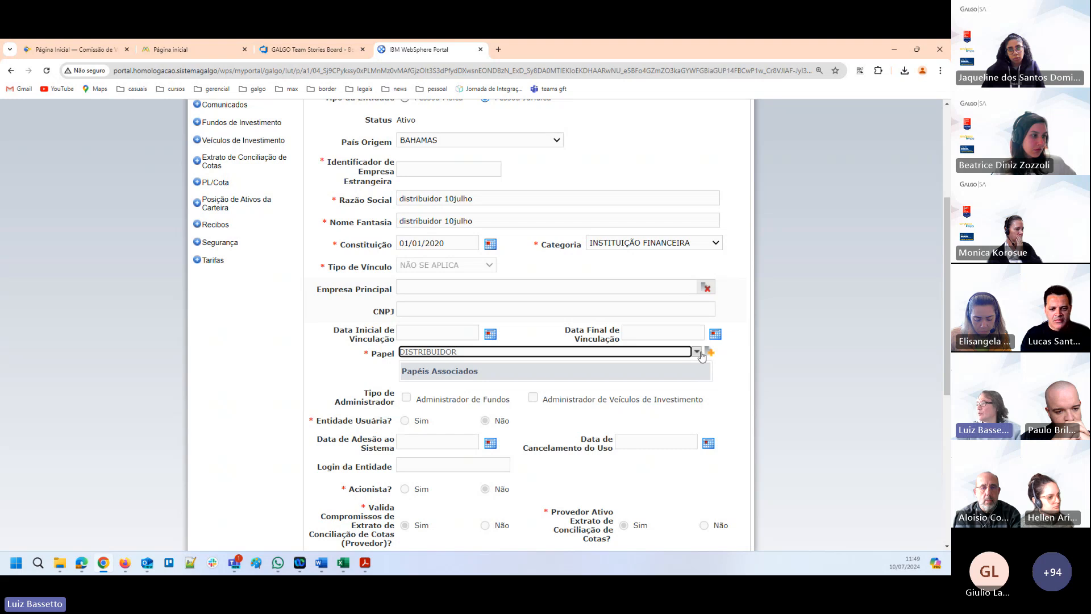
{"action": "left_click", "coordinate": [709, 351]}
{"action": "scroll", "coordinate": [816, 348], "scroll_direction": "down", "scroll_amount": 7}
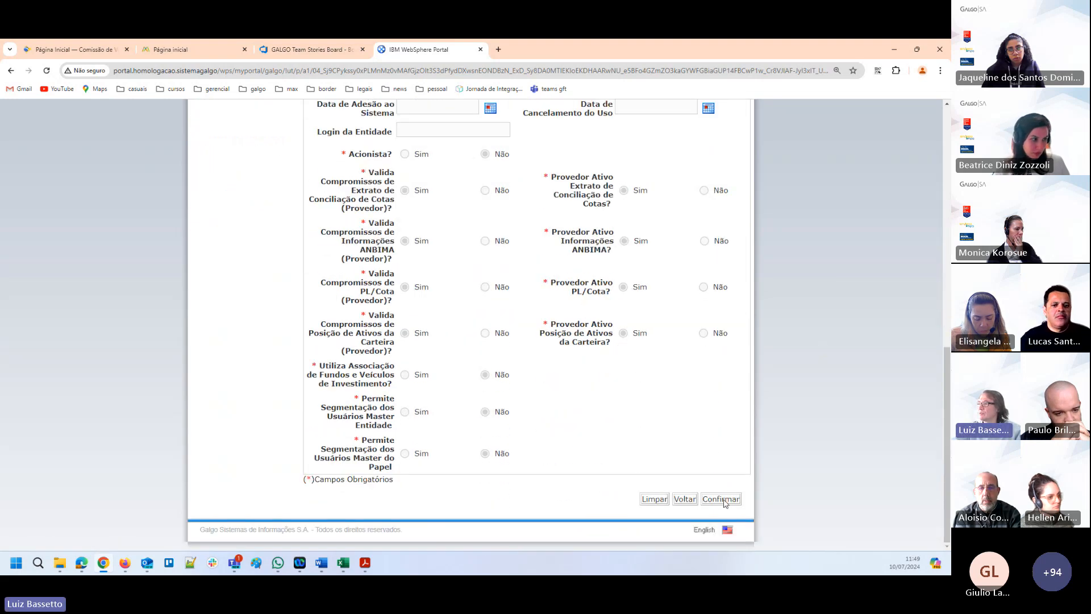
{"action": "left_click", "coordinate": [720, 499]}
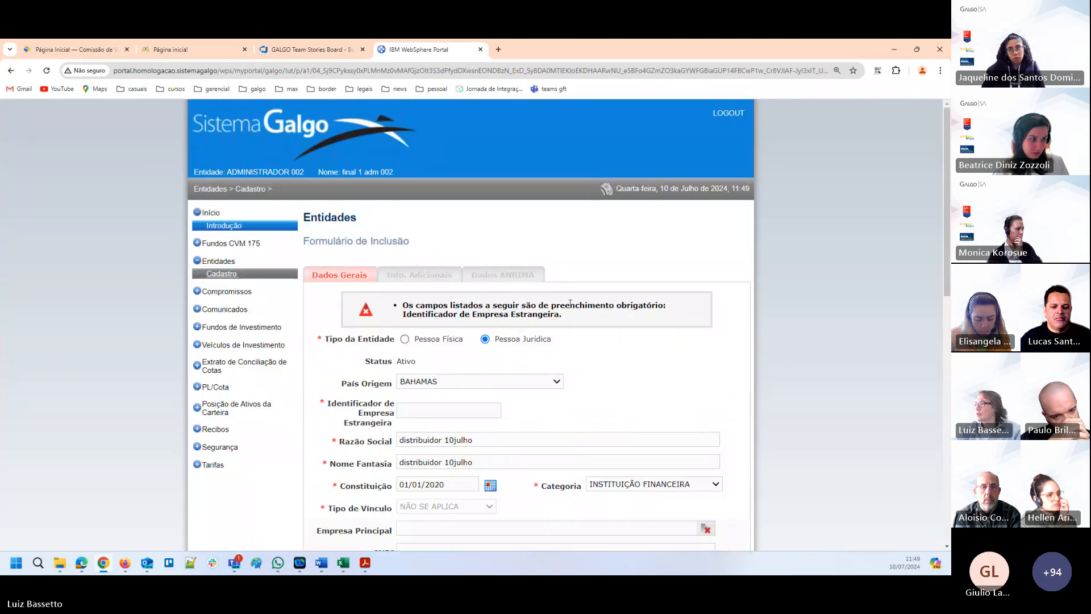
Fill in the Identificador de Empresa Estrangeira with "teste10julh" and submit the entity registration again.
{"action": "scroll", "coordinate": [511, 307], "scroll_direction": "down", "scroll_amount": 2}
{"action": "left_click", "coordinate": [434, 313]}
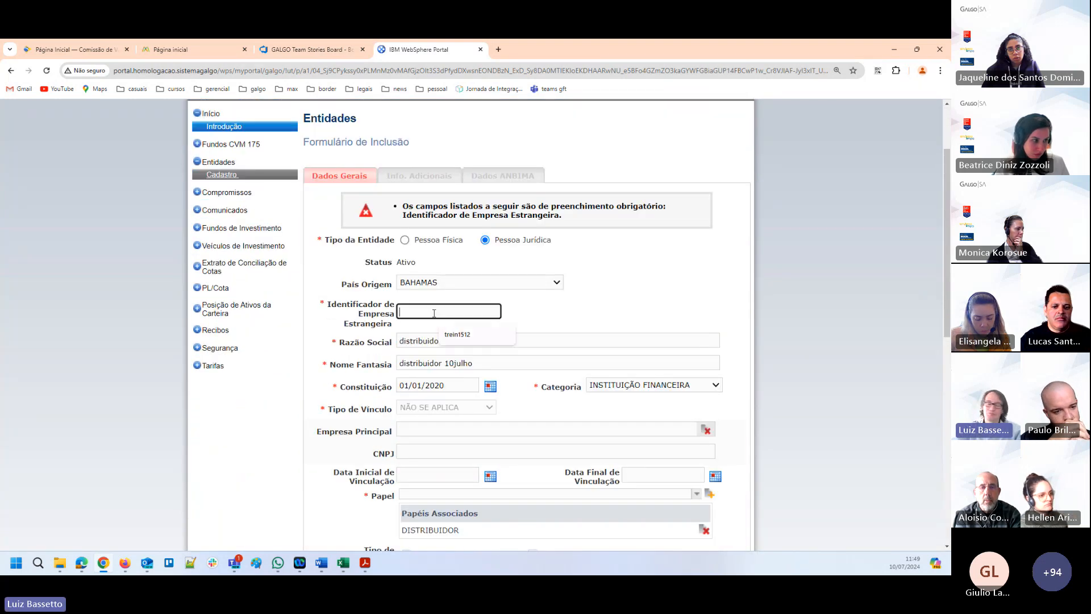
{"action": "type", "text": "teste10julh"}
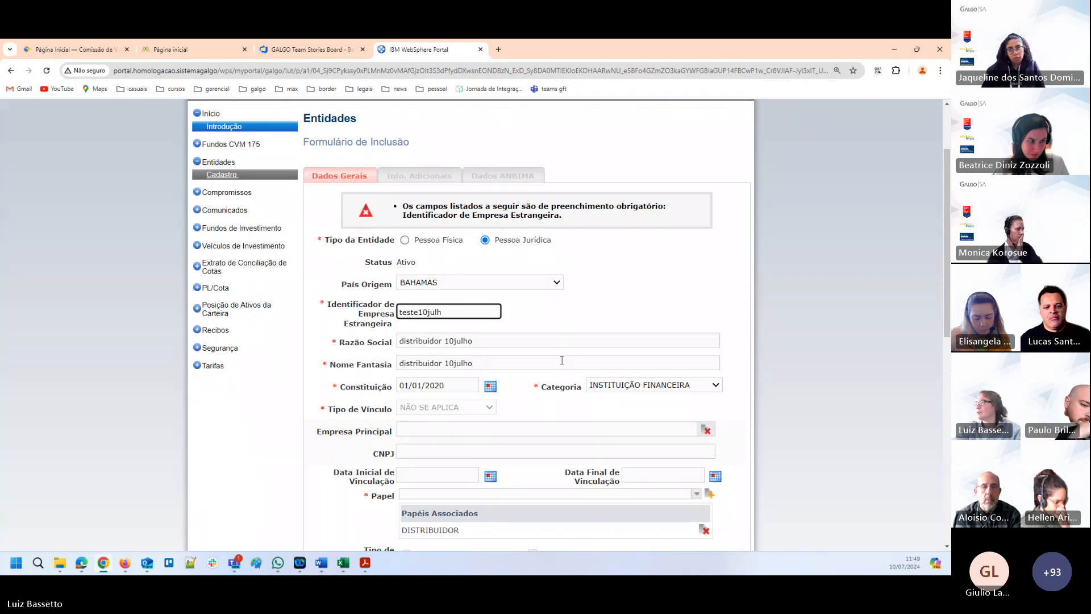
{"action": "scroll", "coordinate": [790, 341], "scroll_direction": "down", "scroll_amount": 10}
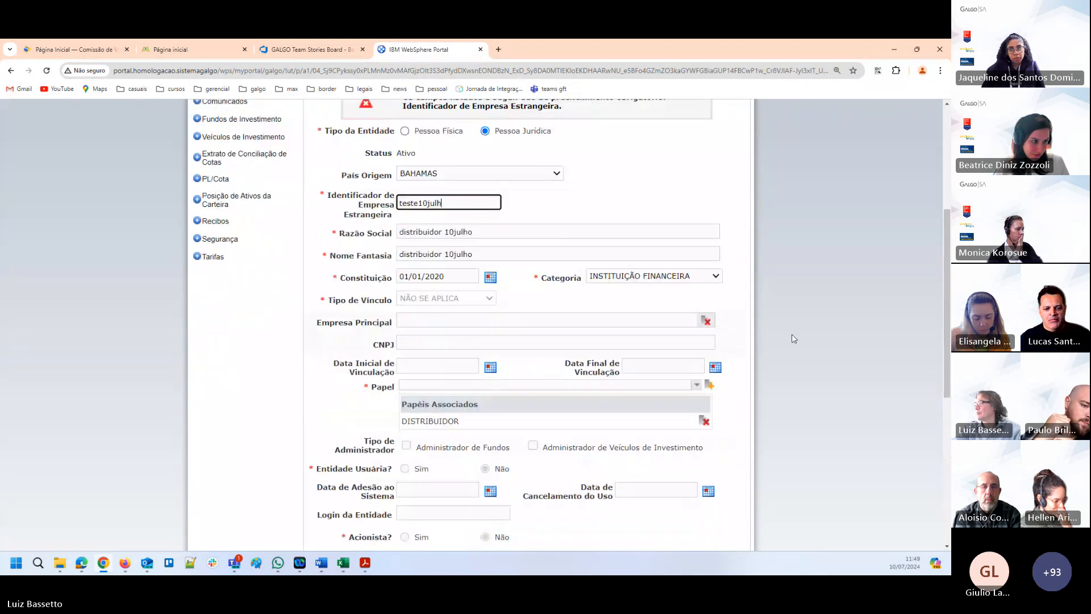
{"action": "left_click", "coordinate": [724, 500]}
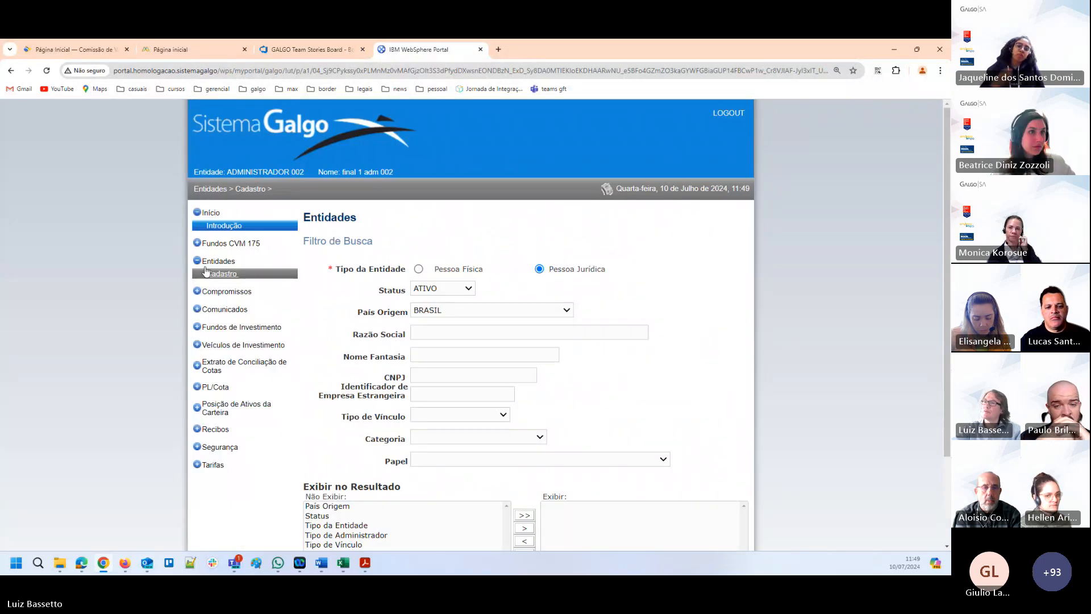
Return to the CVM 175 fund registry and open ADM 002 PROV 001 FUNDO 001 for editing at its Prestadores de Serviços.
{"action": "left_click", "coordinate": [227, 244]}
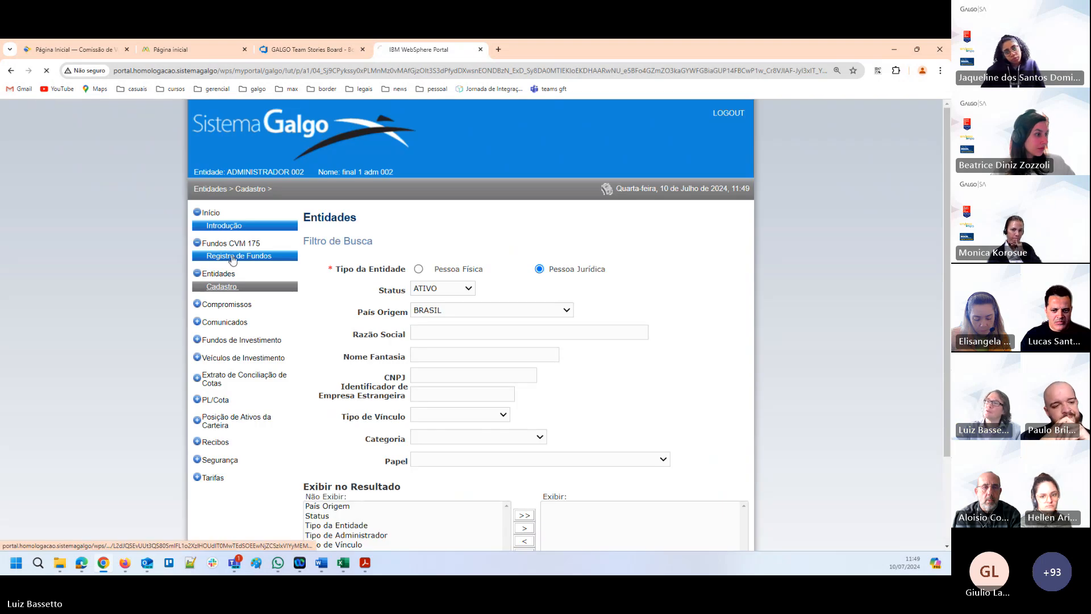
{"action": "left_click", "coordinate": [232, 258]}
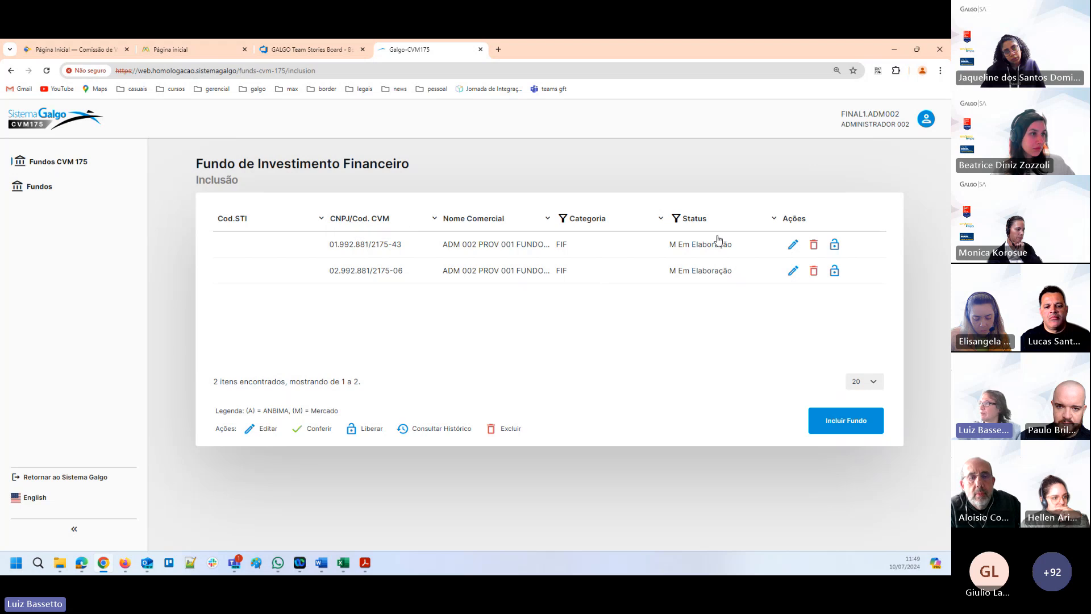
{"action": "left_click", "coordinate": [792, 248]}
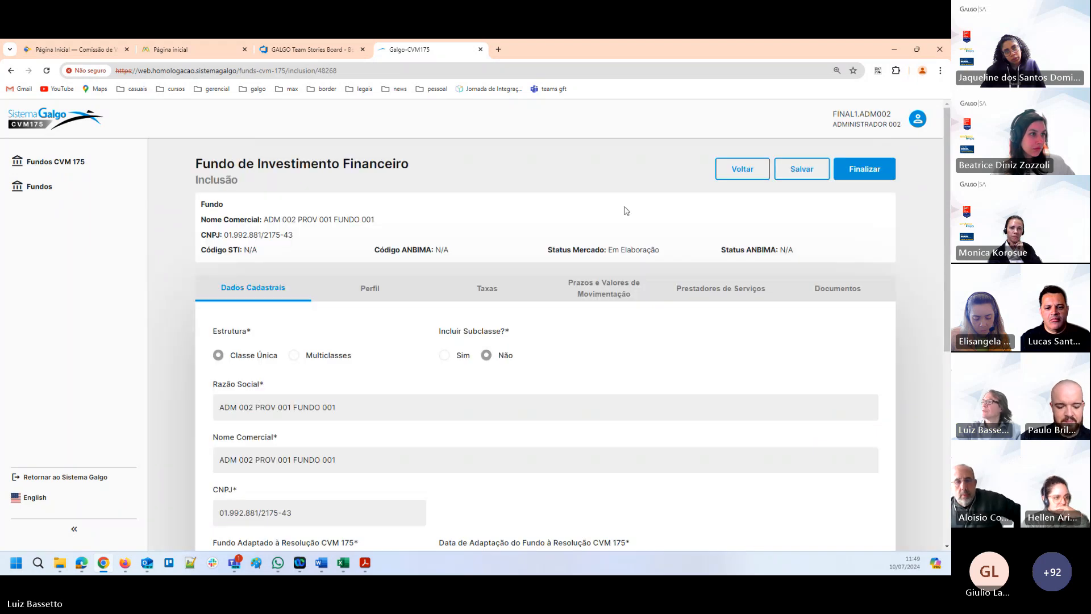
{"action": "left_click", "coordinate": [720, 288]}
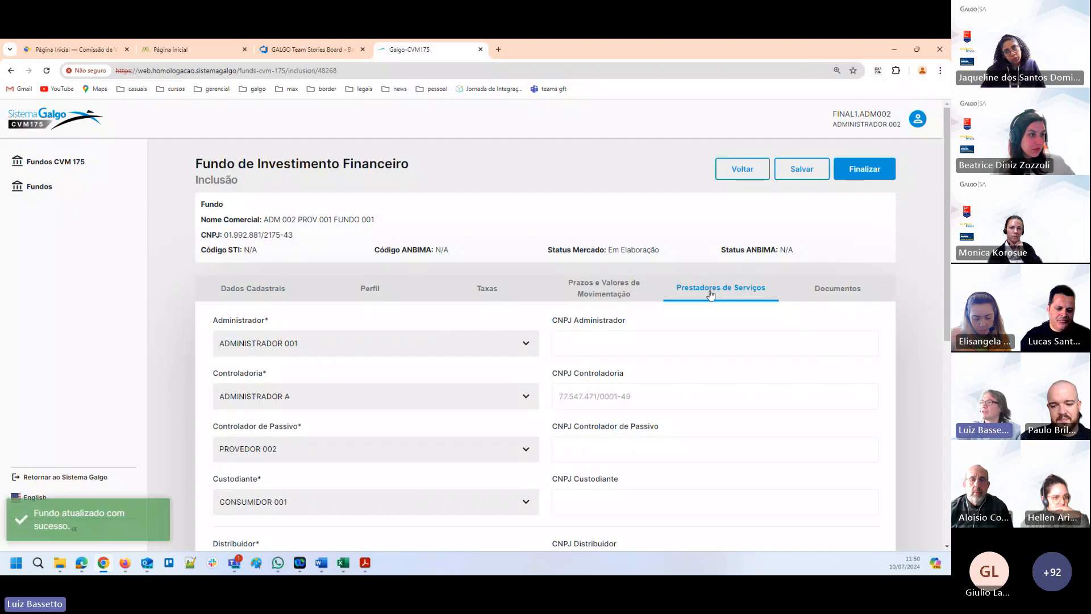
Choose DISTRIBUIDOR 10JULHO as the fund's Distribuidor and add it to the distributor list.
{"action": "scroll", "coordinate": [706, 307], "scroll_direction": "down", "scroll_amount": 5}
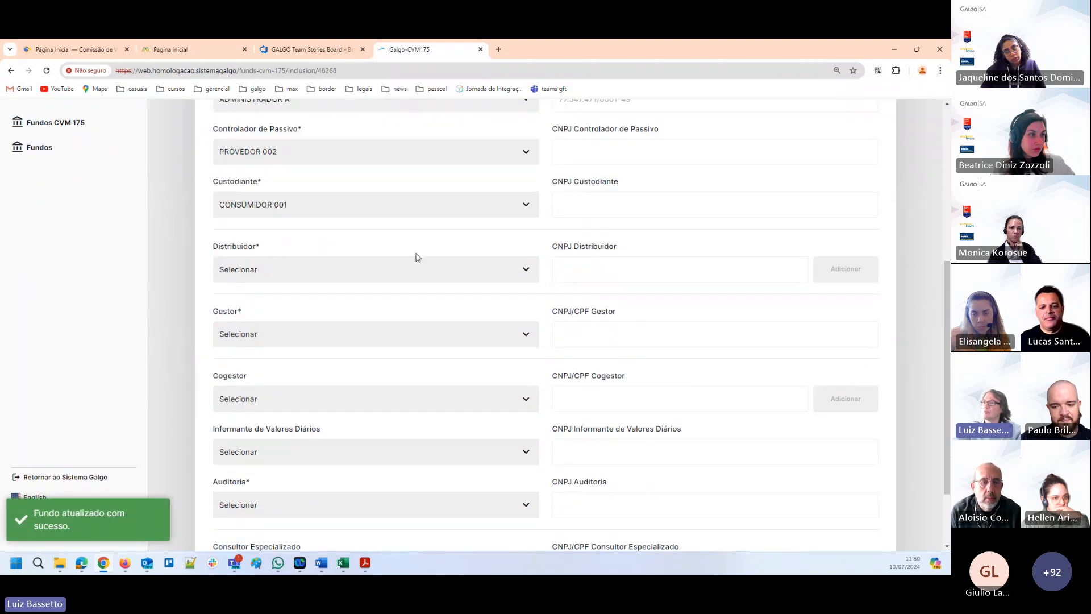
{"action": "left_click", "coordinate": [526, 275]}
{"action": "scroll", "coordinate": [261, 341], "scroll_direction": "down", "scroll_amount": 5}
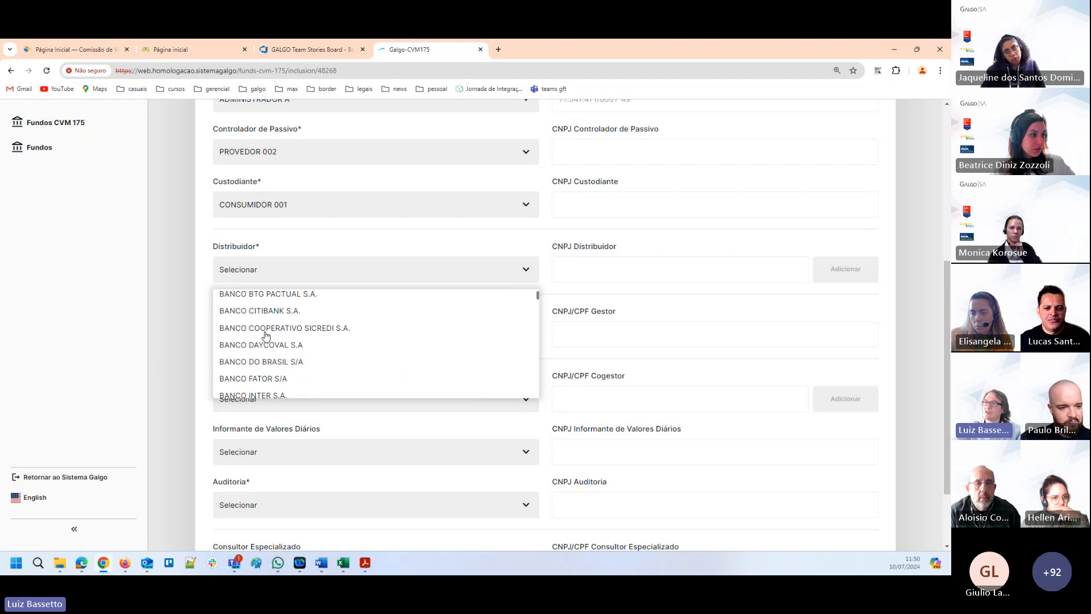
{"action": "scroll", "coordinate": [264, 336], "scroll_direction": "down", "scroll_amount": 6}
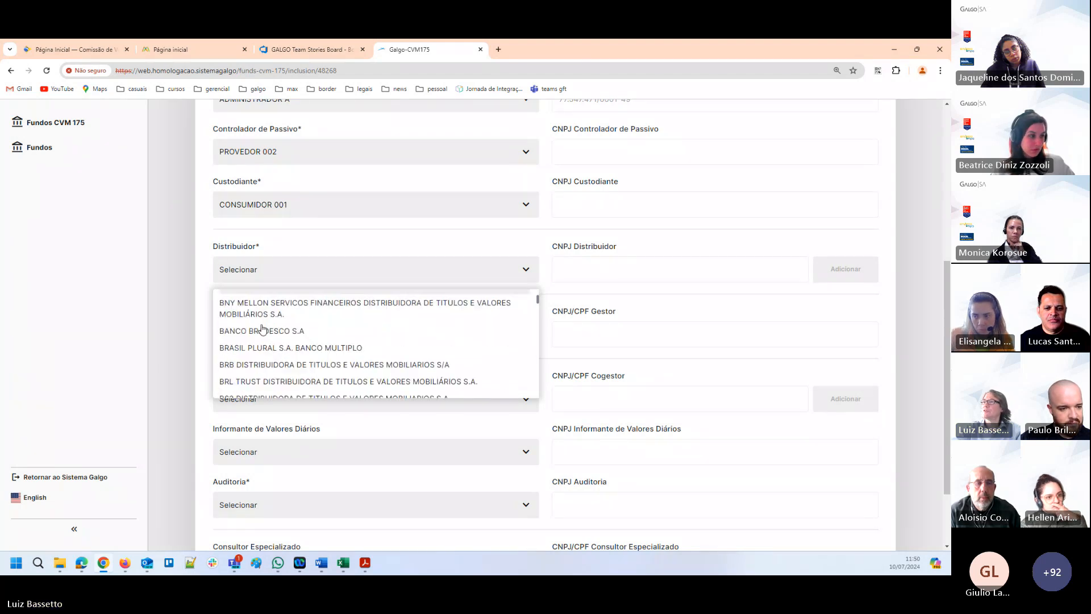
{"action": "scroll", "coordinate": [262, 328], "scroll_direction": "down", "scroll_amount": 10}
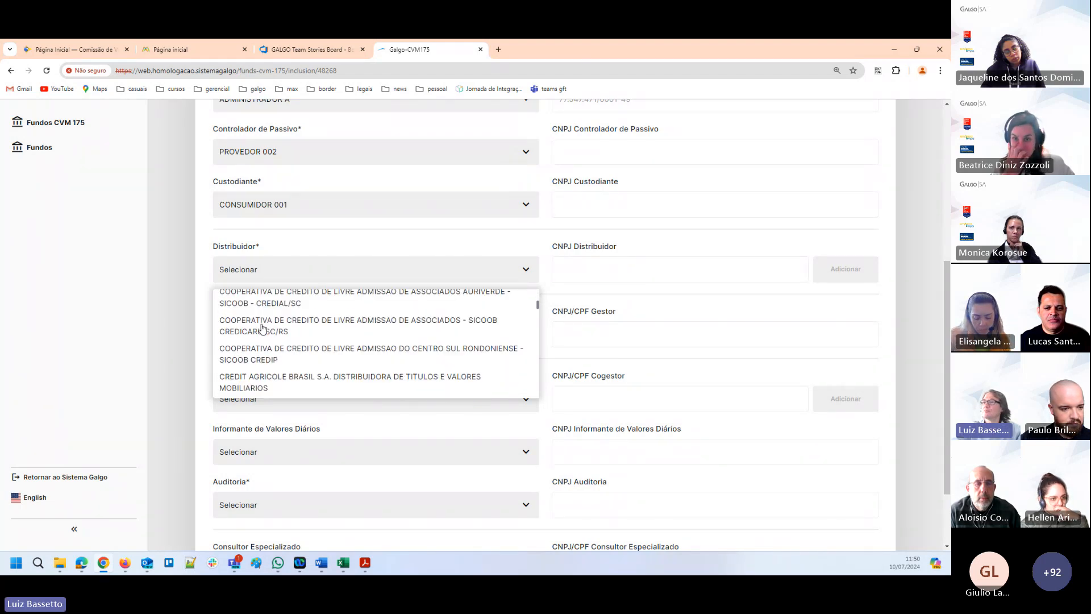
{"action": "scroll", "coordinate": [262, 328], "scroll_direction": "down", "scroll_amount": 6}
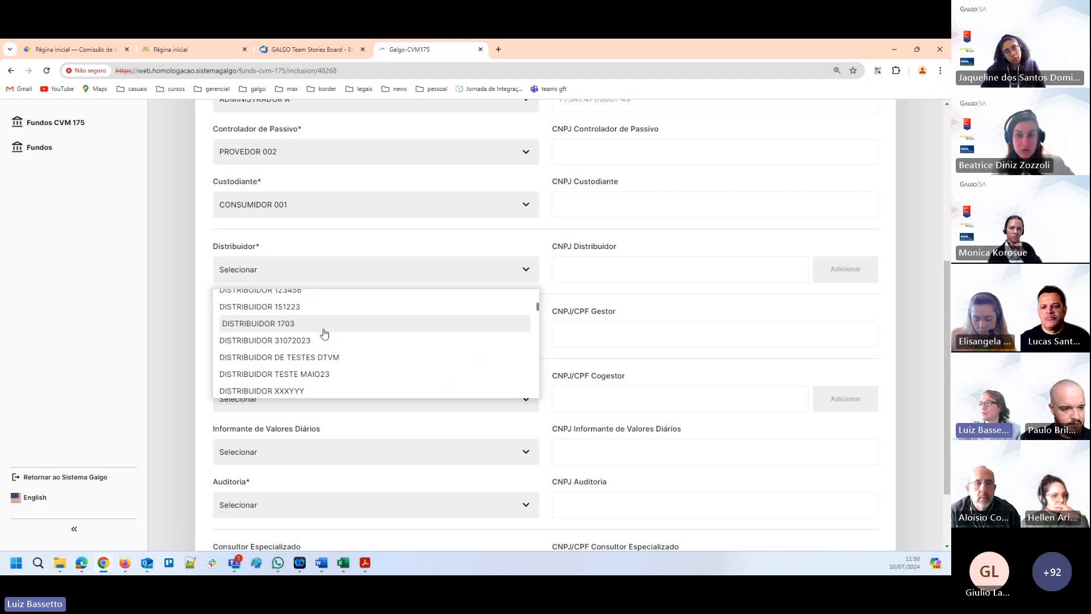
{"action": "scroll", "coordinate": [324, 333], "scroll_direction": "up", "scroll_amount": 1}
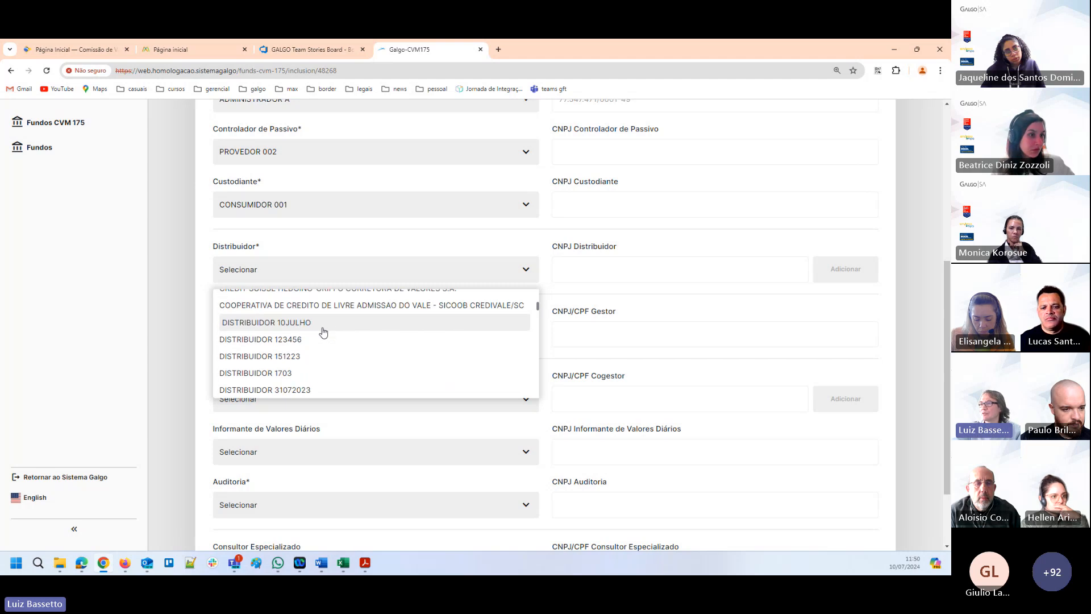
{"action": "left_click", "coordinate": [287, 328]}
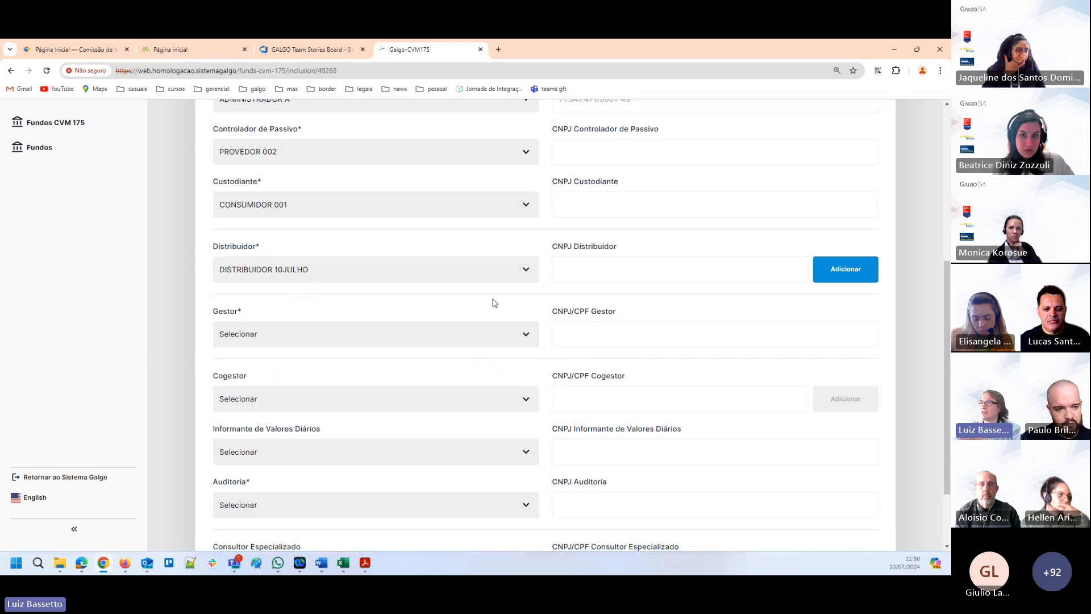
{"action": "left_click", "coordinate": [836, 267]}
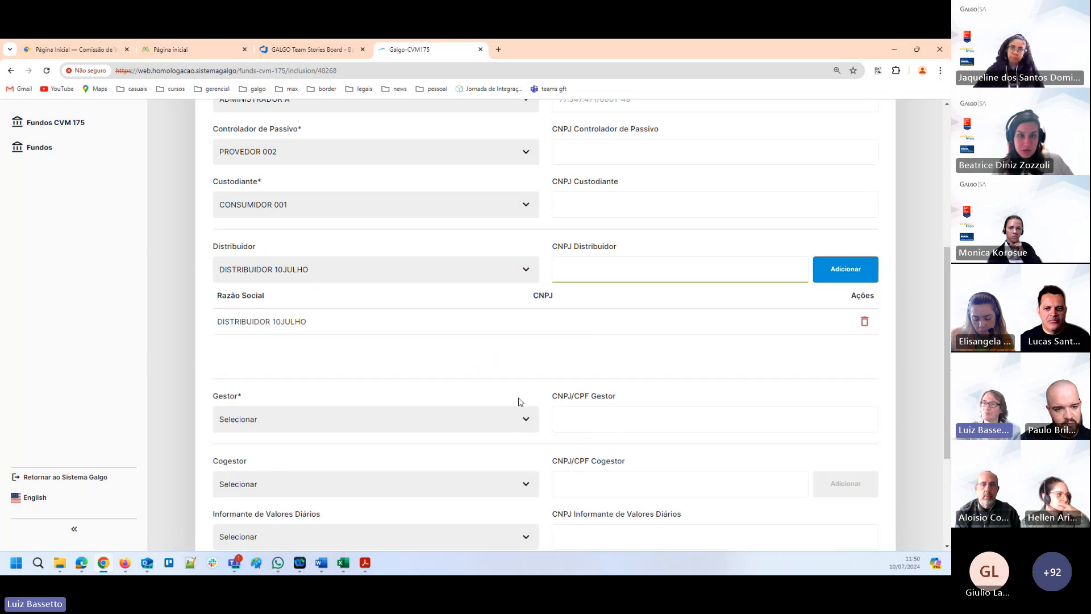
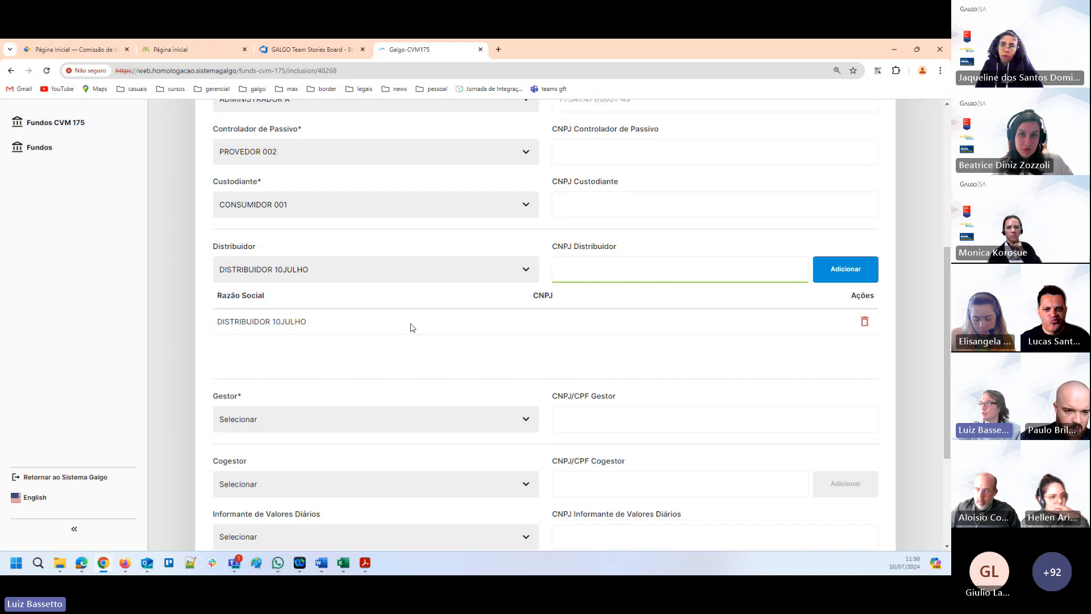
Choose CONSUMIDOR 003 as the fund's Gestor.
{"action": "scroll", "coordinate": [243, 363], "scroll_direction": "down", "scroll_amount": 2}
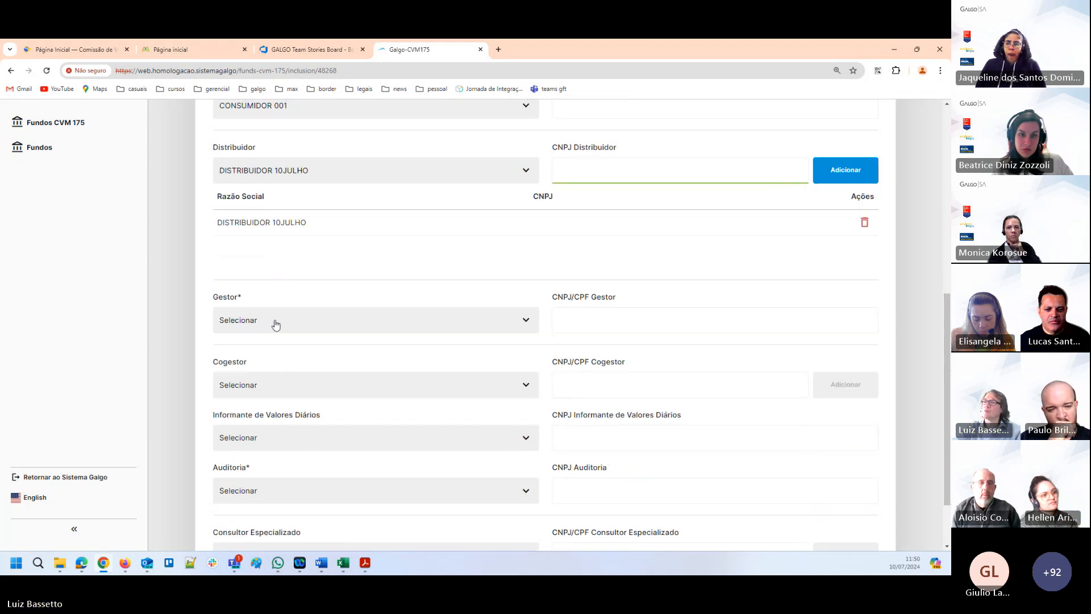
{"action": "left_click", "coordinate": [274, 321]}
{"action": "scroll", "coordinate": [254, 385], "scroll_direction": "down", "scroll_amount": 6}
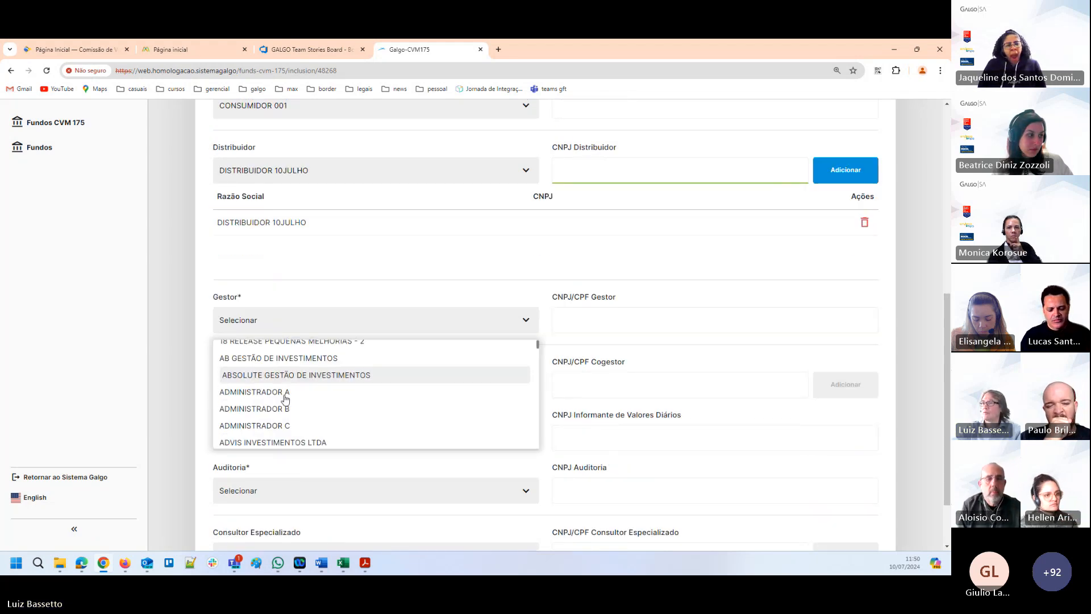
{"action": "scroll", "coordinate": [254, 385], "scroll_direction": "down", "scroll_amount": 8}
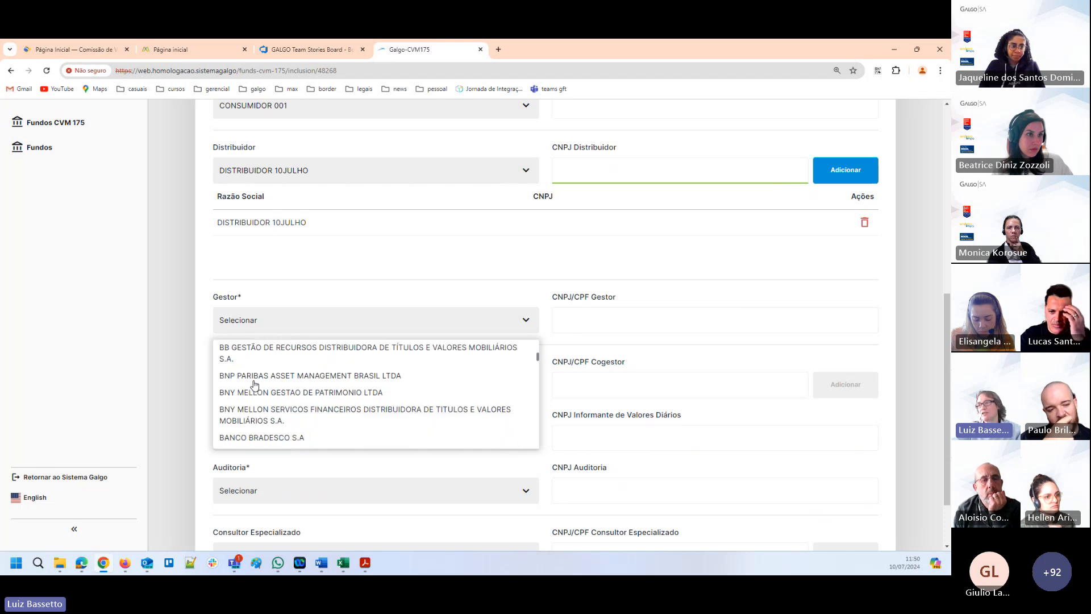
{"action": "scroll", "coordinate": [258, 381], "scroll_direction": "down", "scroll_amount": 8}
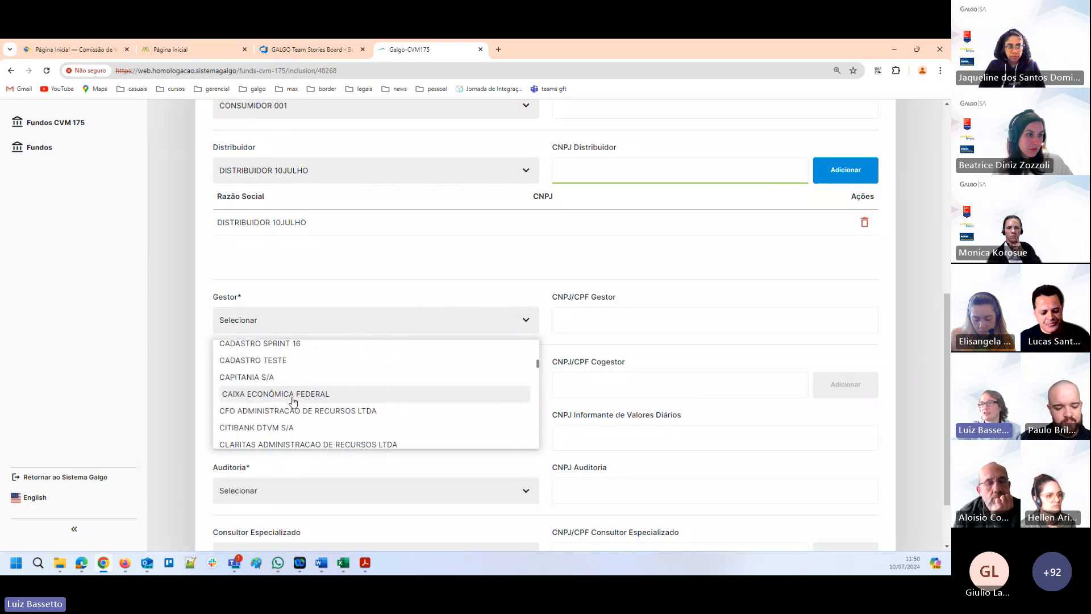
{"action": "left_click", "coordinate": [277, 382]}
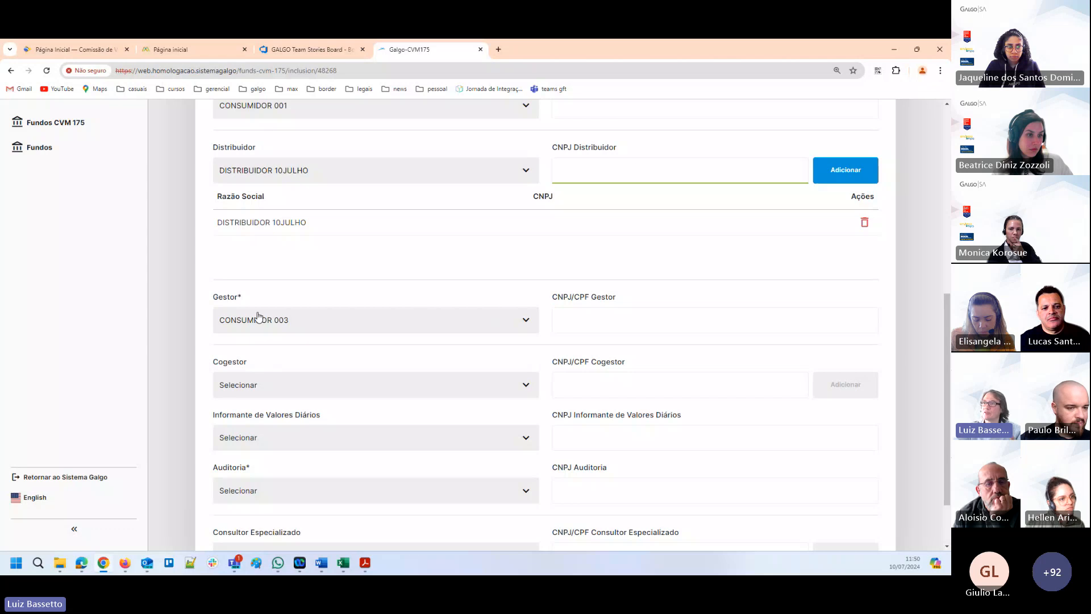
Choose CONSUMIDOR 002 as the fund's Cogestor and add it to the co-manager list.
{"action": "left_click", "coordinate": [237, 389]}
{"action": "scroll", "coordinate": [266, 458], "scroll_direction": "down", "scroll_amount": 8}
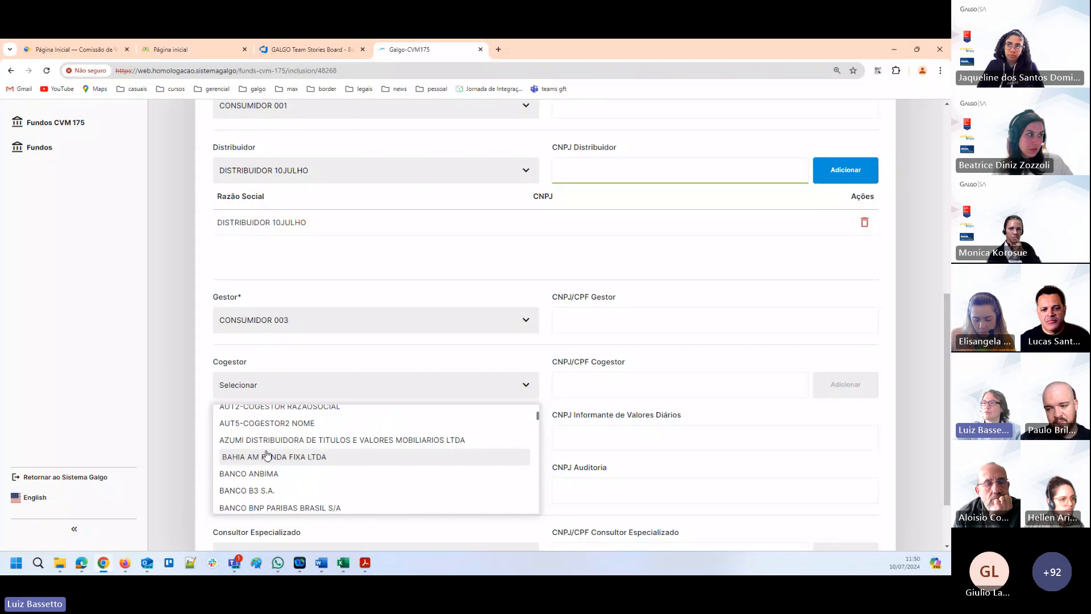
{"action": "scroll", "coordinate": [266, 454], "scroll_direction": "down", "scroll_amount": 8}
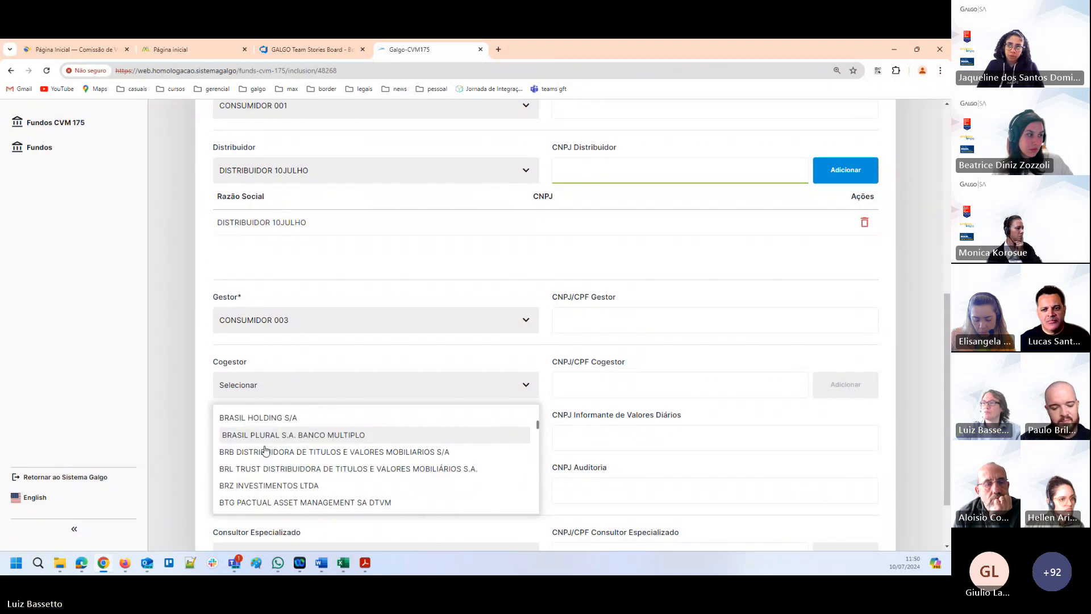
{"action": "scroll", "coordinate": [265, 449], "scroll_direction": "down", "scroll_amount": 3}
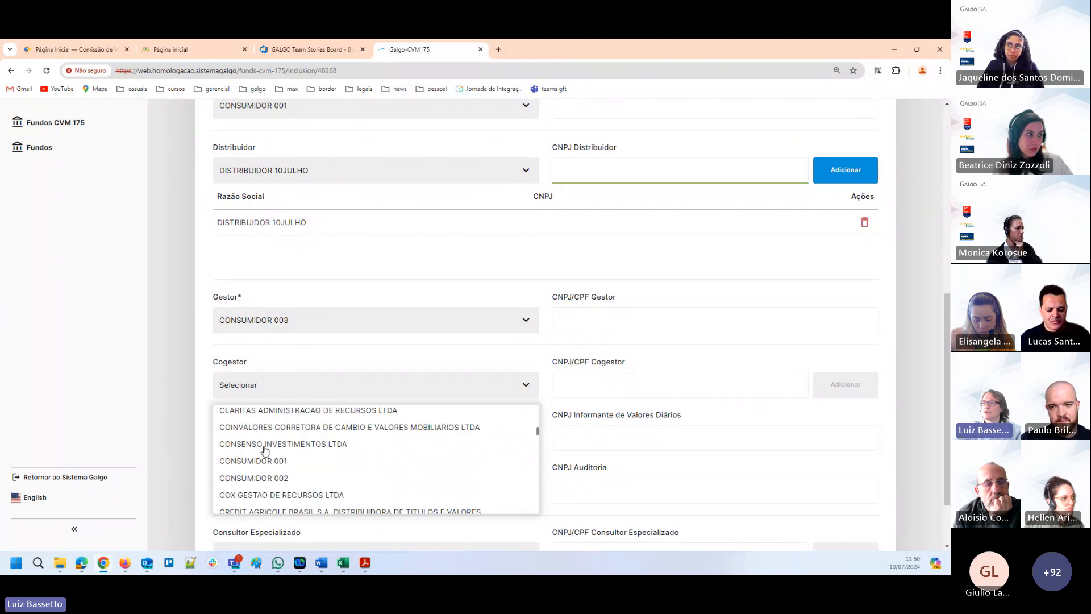
{"action": "left_click", "coordinate": [263, 476]}
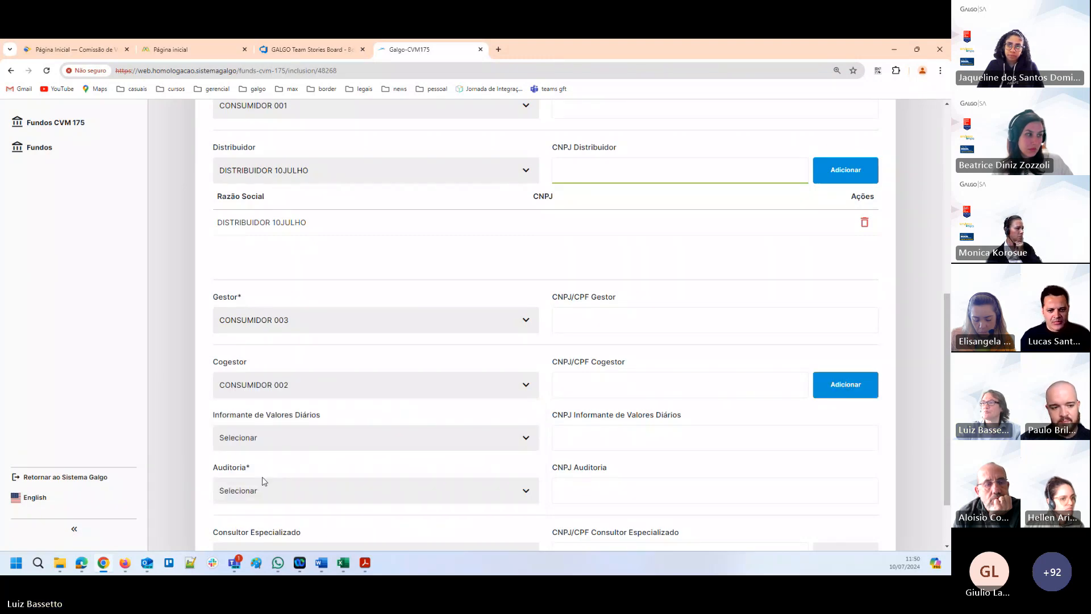
{"action": "left_click", "coordinate": [854, 389]}
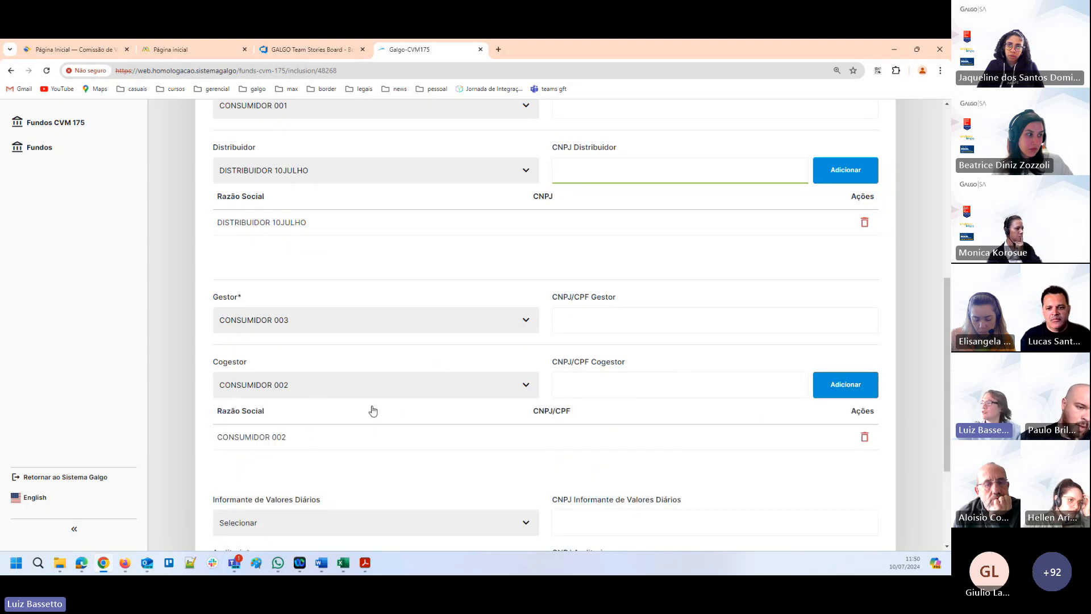
Choose AUDITOR 001 as the fund's Auditoria, save the fund and go to its Documentos section.
{"action": "scroll", "coordinate": [369, 397], "scroll_direction": "down", "scroll_amount": 2}
{"action": "scroll", "coordinate": [295, 366], "scroll_direction": "down", "scroll_amount": 1}
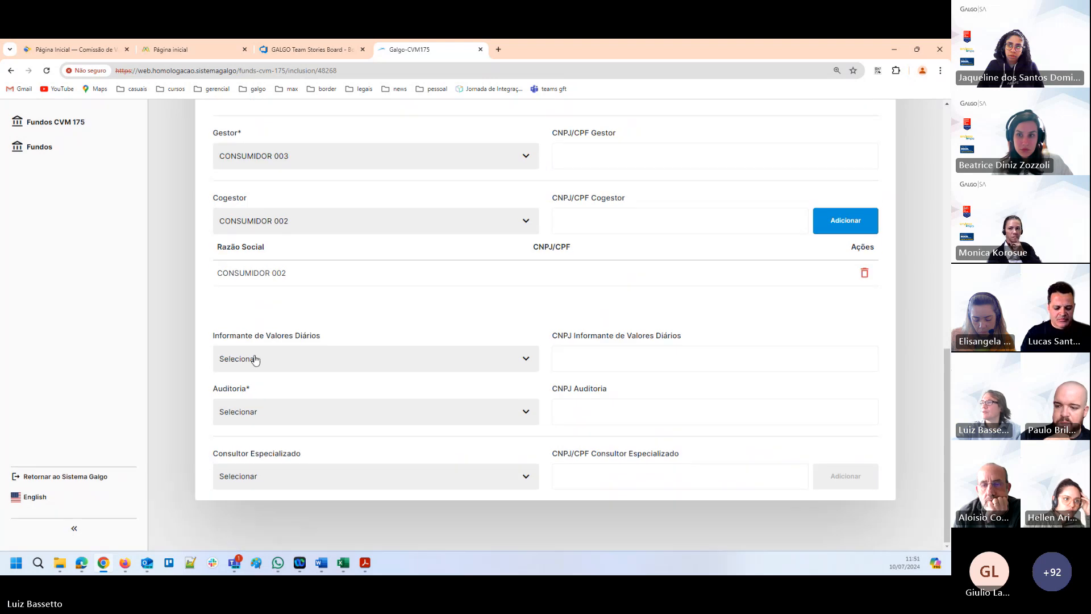
{"action": "left_click", "coordinate": [225, 410]}
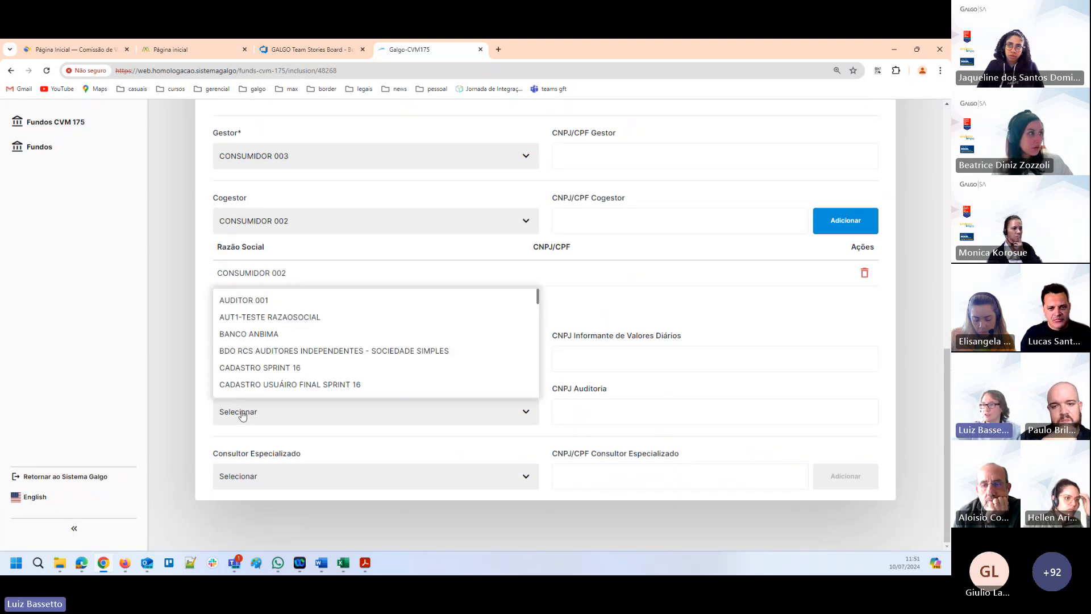
{"action": "left_click", "coordinate": [245, 301]}
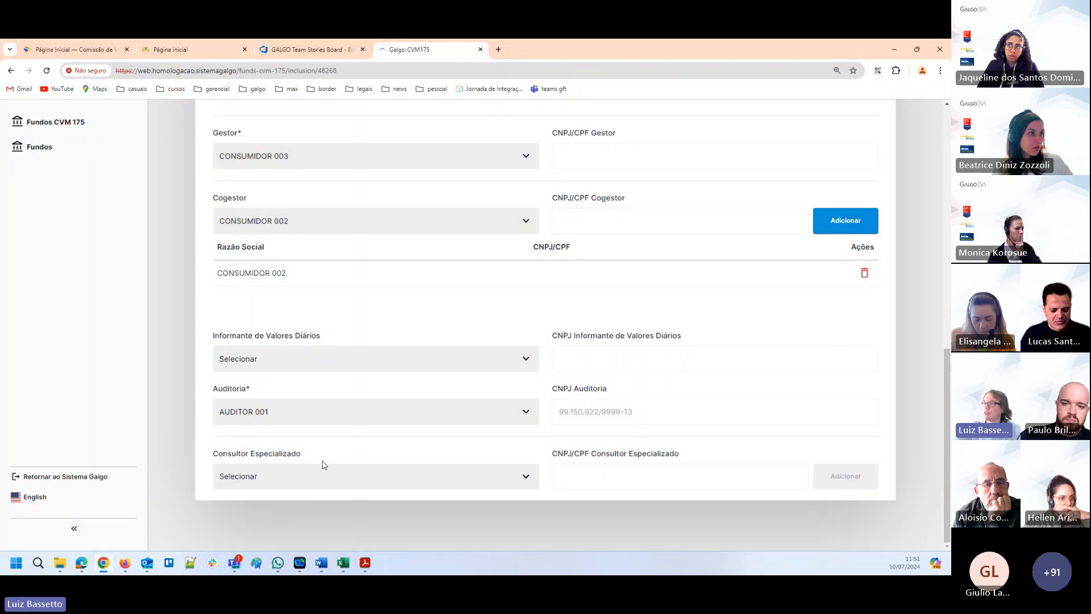
{"action": "scroll", "coordinate": [322, 464], "scroll_direction": "up", "scroll_amount": 10}
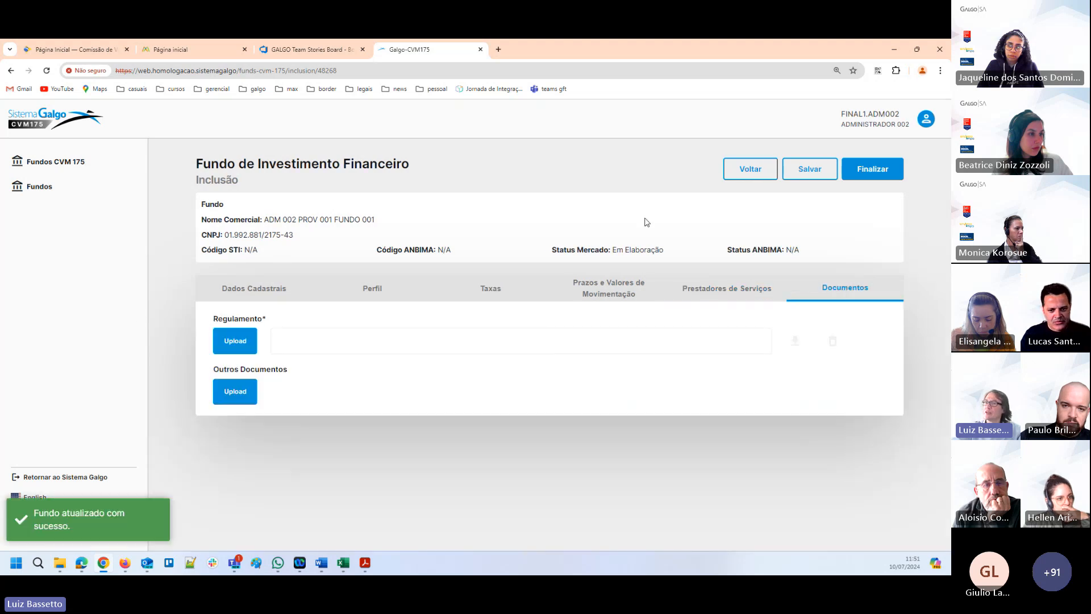
Import anexar docto.doc from the work\diversos folder as the fund's Regulamento.
{"action": "left_click", "coordinate": [237, 344]}
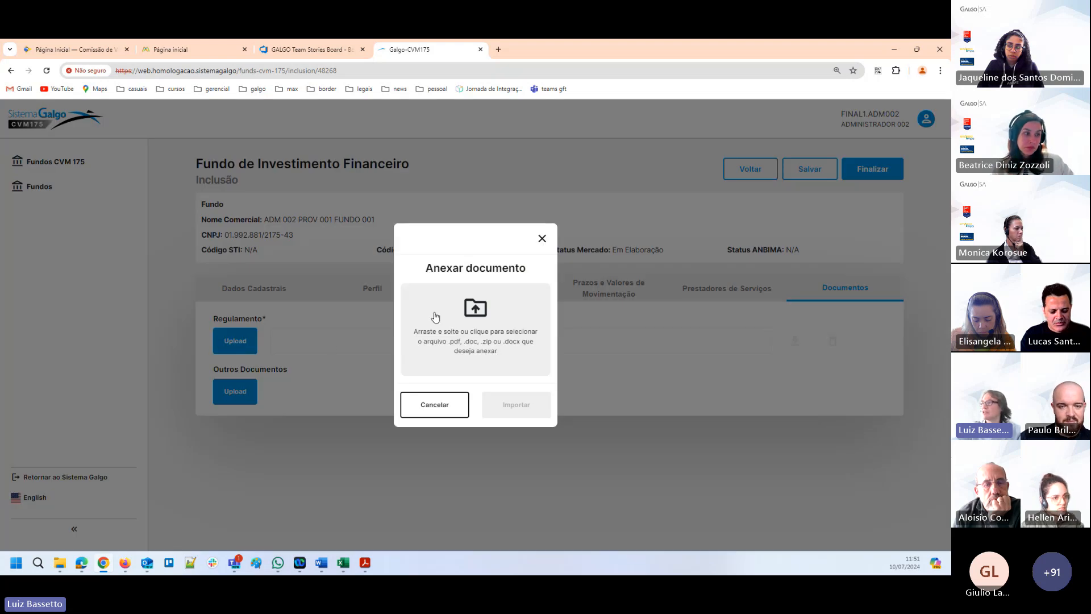
{"action": "left_click", "coordinate": [480, 320]}
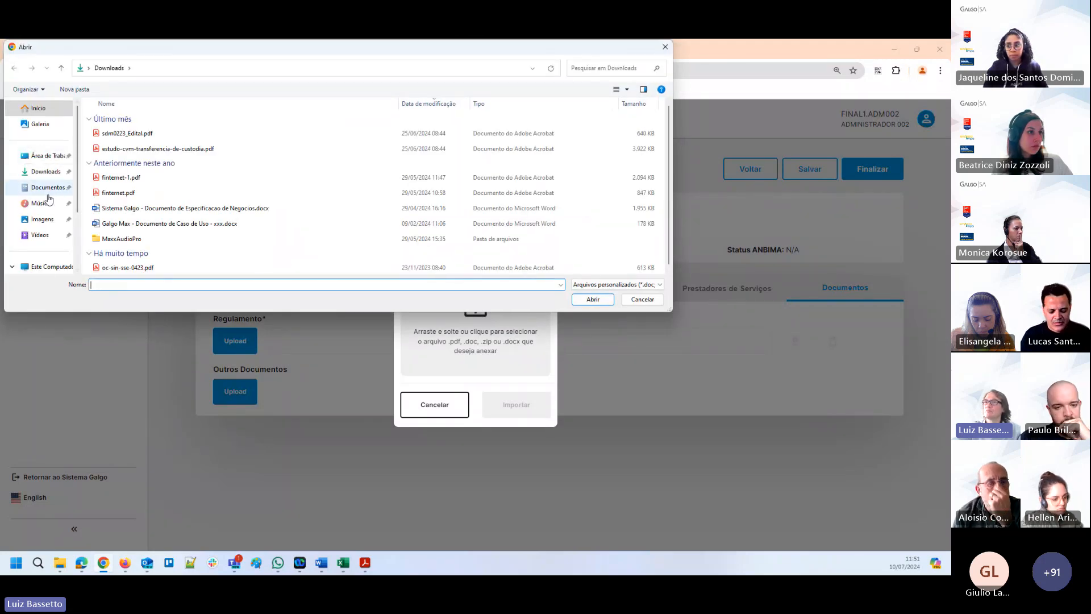
{"action": "left_click", "coordinate": [42, 162]}
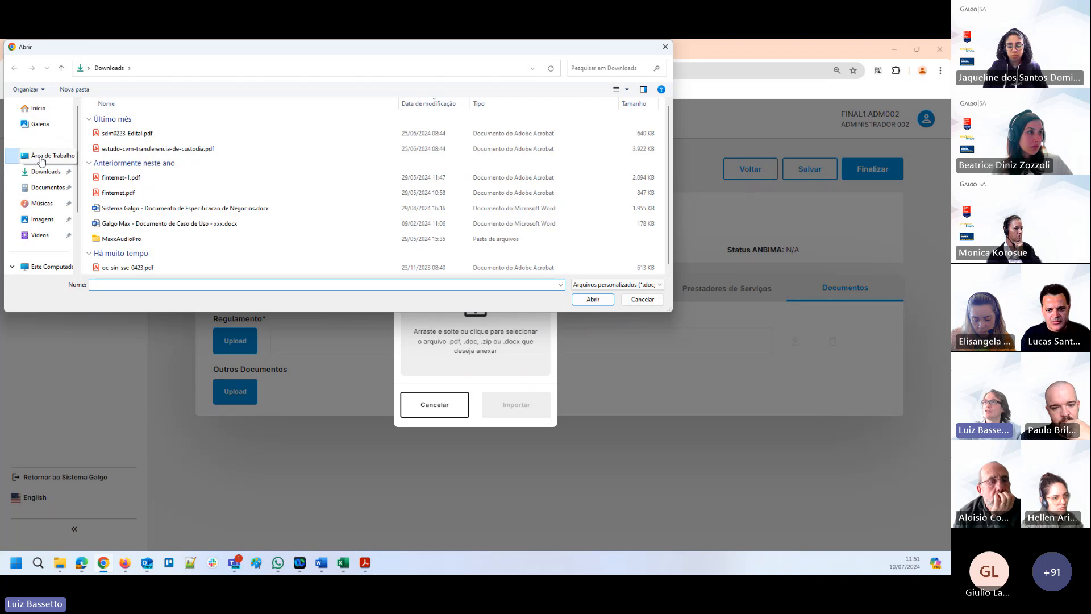
{"action": "double_click", "coordinate": [109, 118]}
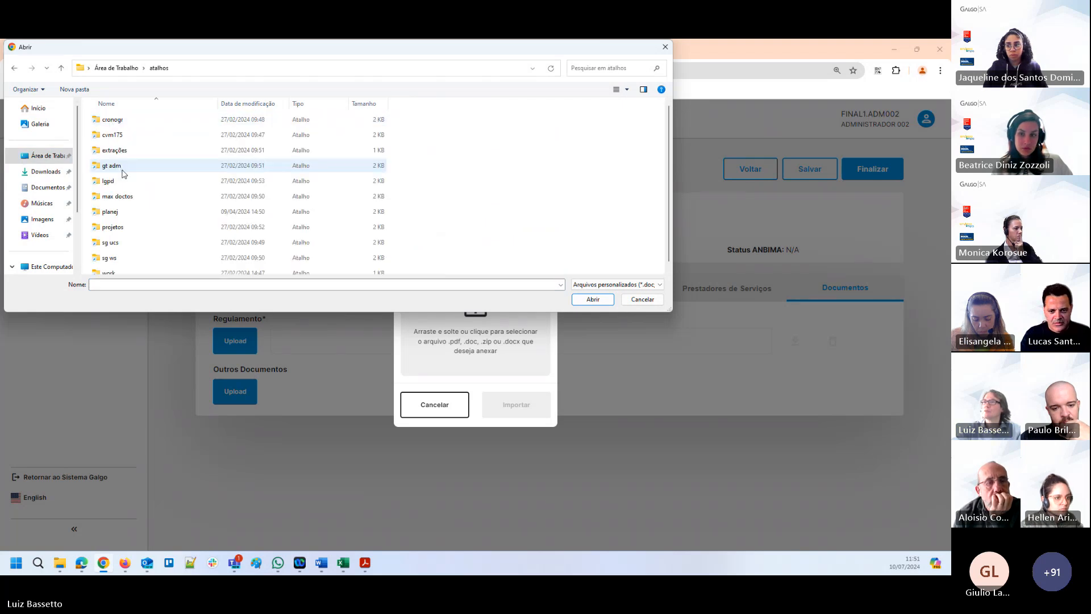
{"action": "scroll", "coordinate": [123, 173], "scroll_direction": "down", "scroll_amount": 1}
{"action": "double_click", "coordinate": [113, 267]}
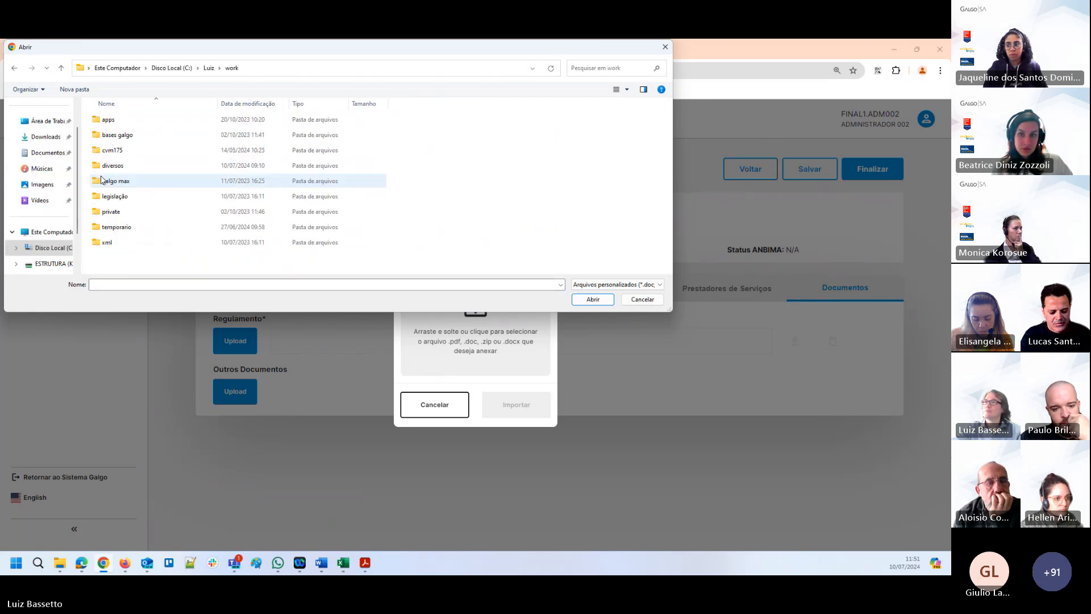
{"action": "double_click", "coordinate": [110, 168]}
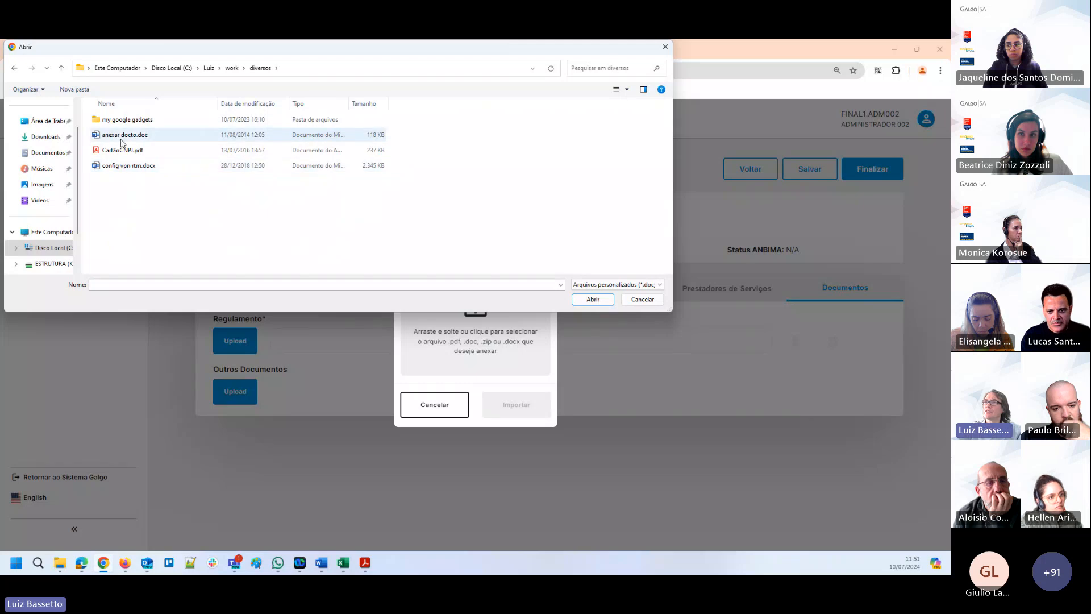
{"action": "double_click", "coordinate": [123, 136]}
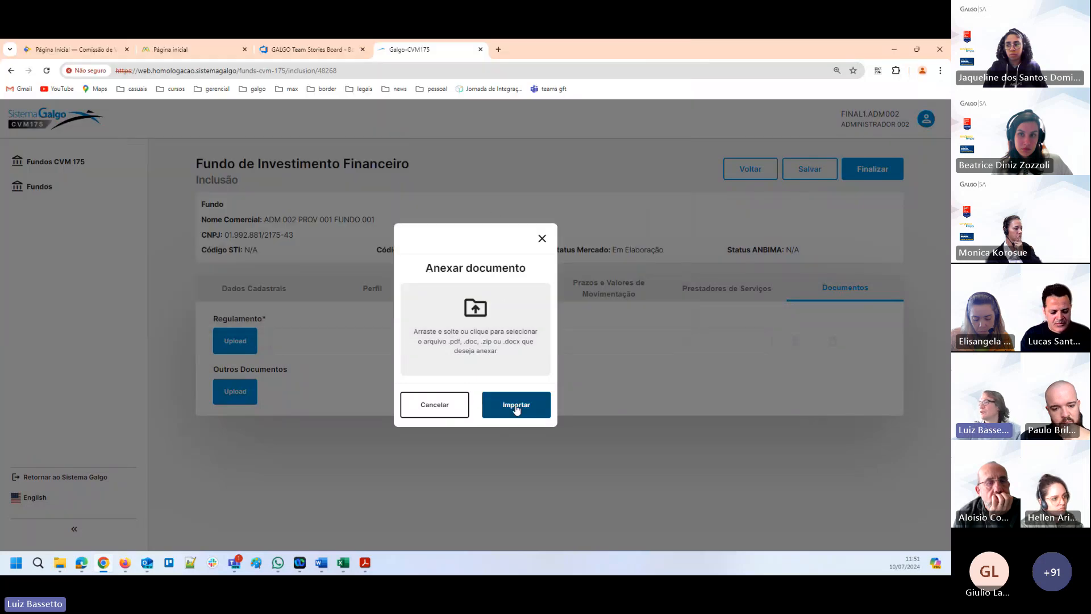
{"action": "left_click", "coordinate": [515, 404]}
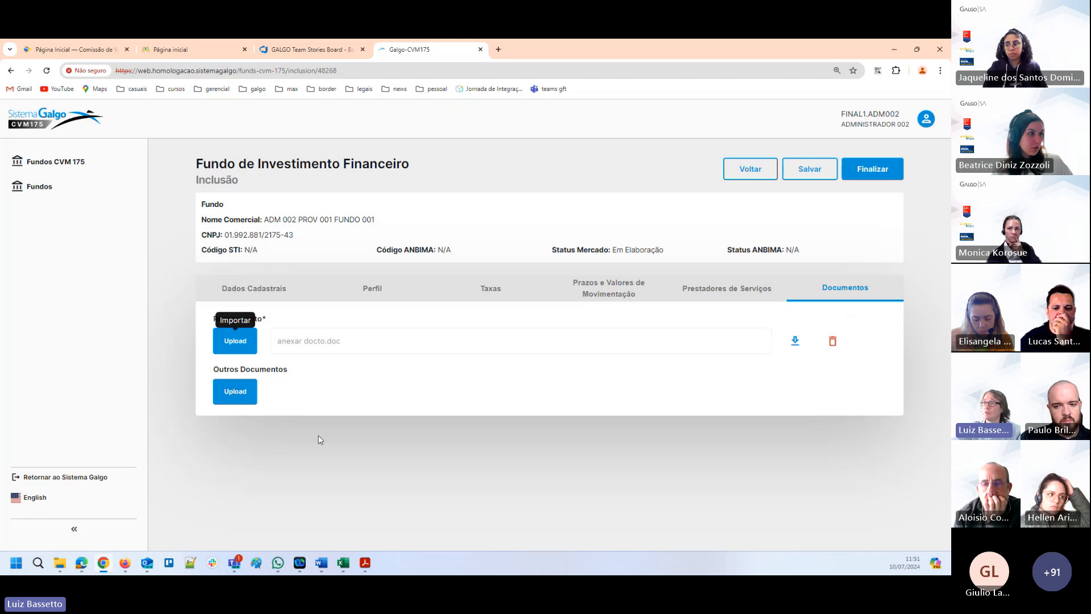
Import anexar docto.doc under Outros Documentos with the description "Teste Outros Doctos".
{"action": "left_click", "coordinate": [240, 394]}
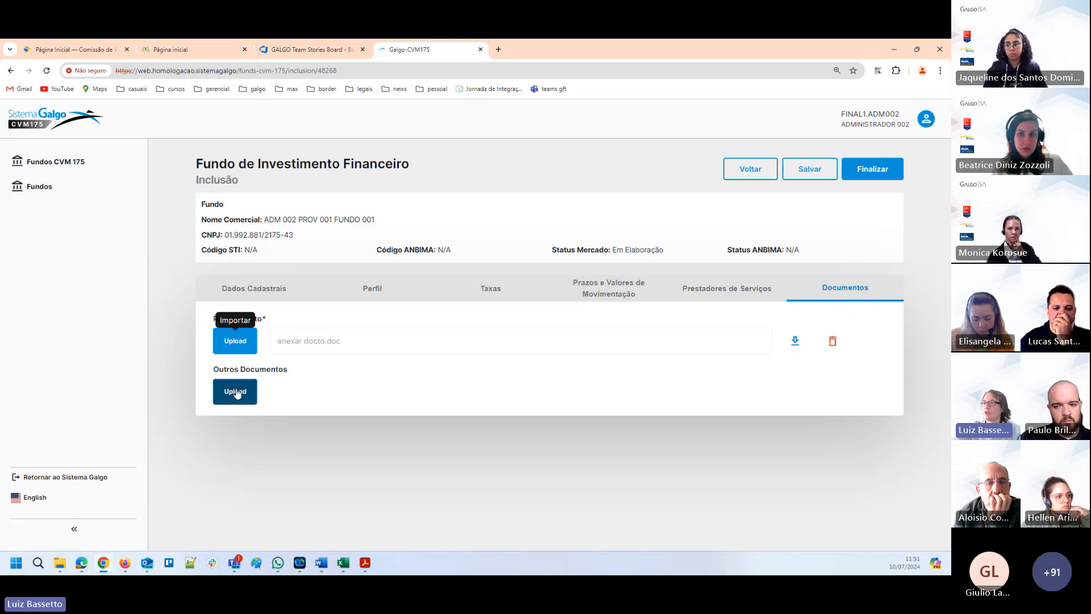
{"action": "left_click", "coordinate": [240, 394]}
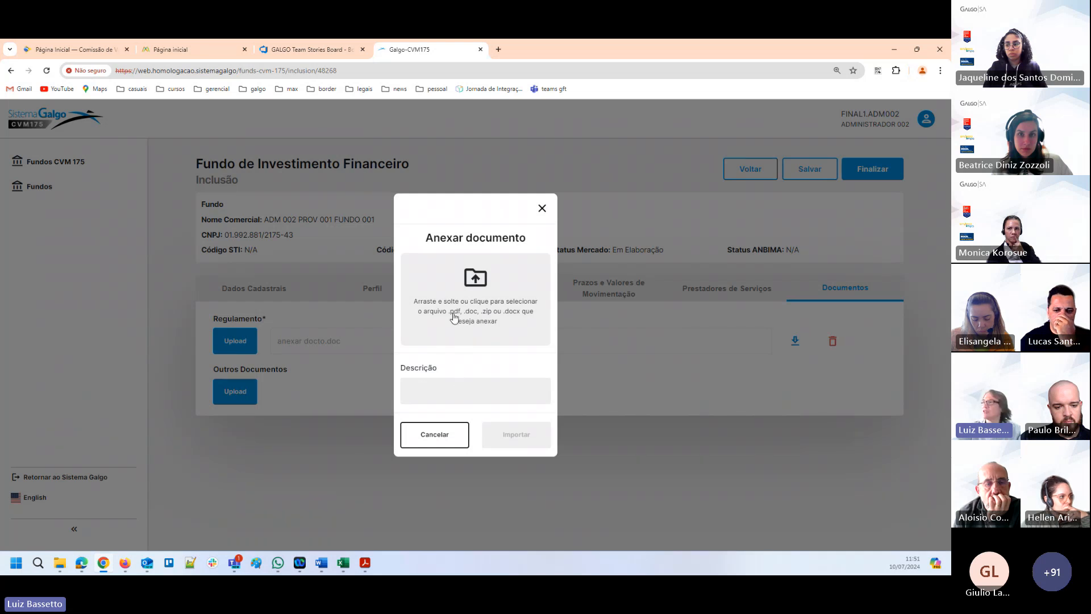
{"action": "left_click", "coordinate": [475, 279]}
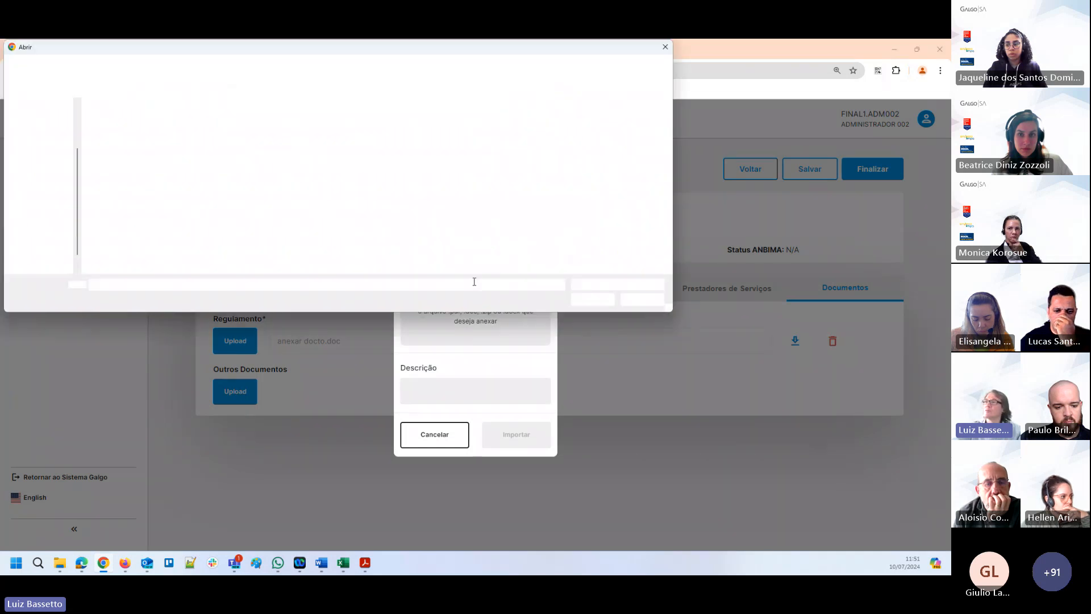
{"action": "left_click", "coordinate": [125, 135]}
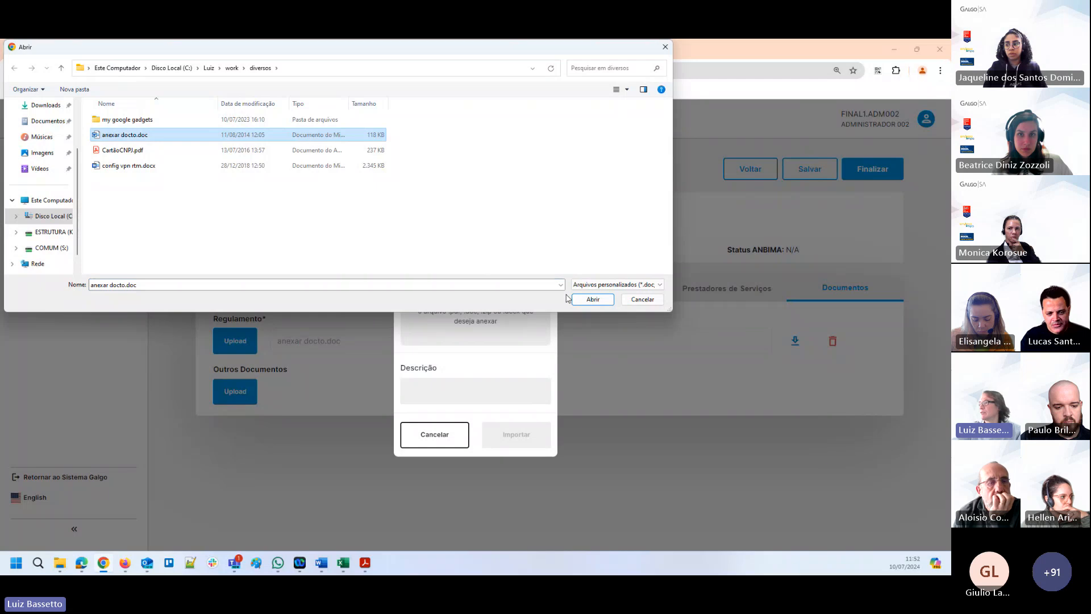
{"action": "left_click", "coordinate": [593, 300]}
{"action": "left_click", "coordinate": [462, 383]}
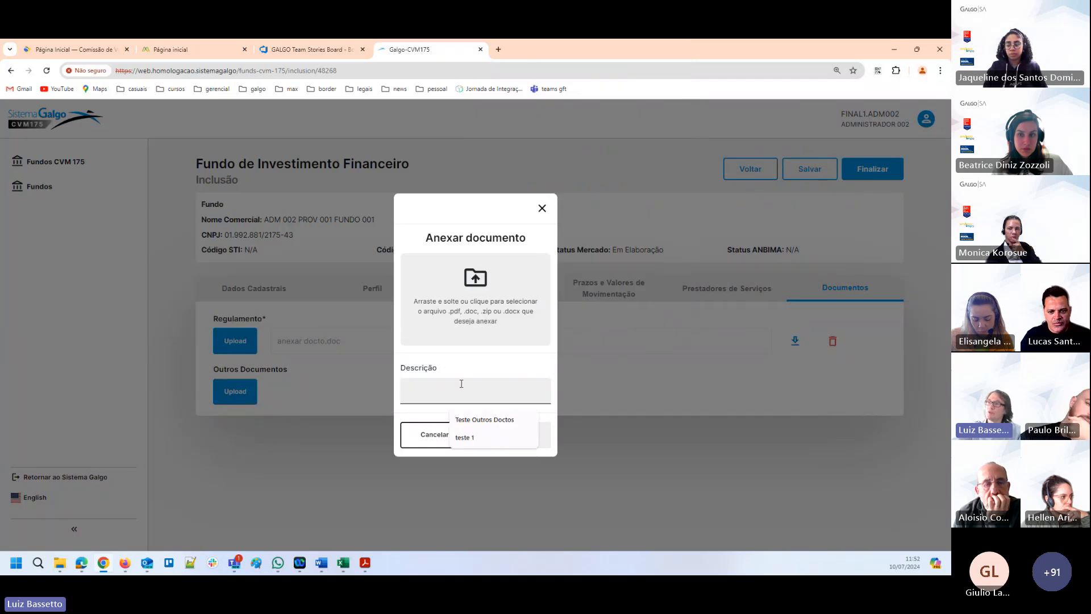
{"action": "left_click", "coordinate": [500, 419]}
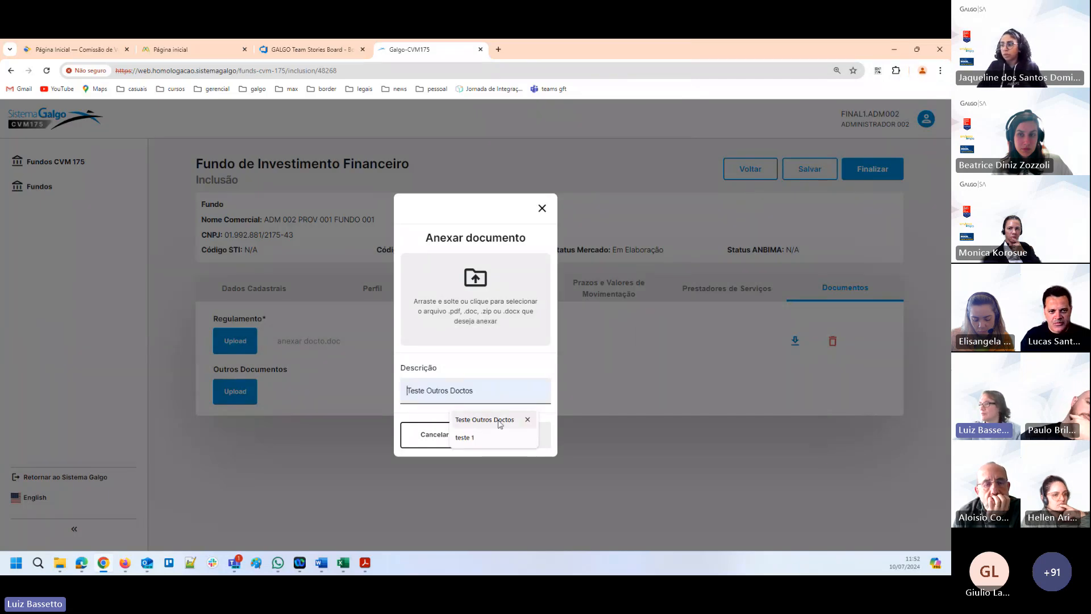
{"action": "left_click", "coordinate": [496, 439]}
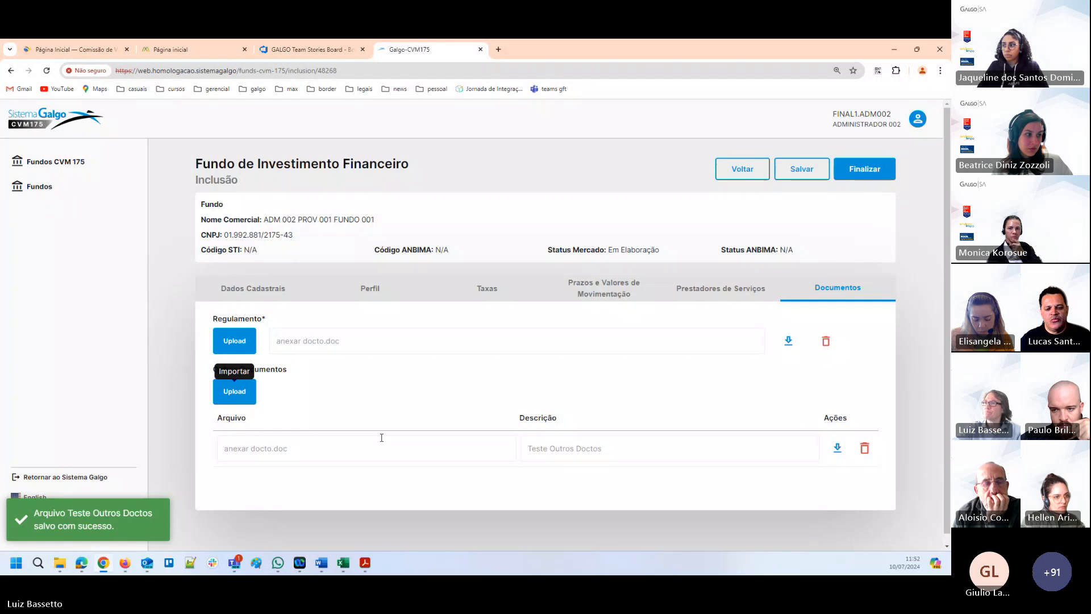
Save the fund with its attached documents and return to the fund inclusion list.
{"action": "scroll", "coordinate": [338, 213], "scroll_direction": "down", "scroll_amount": 1}
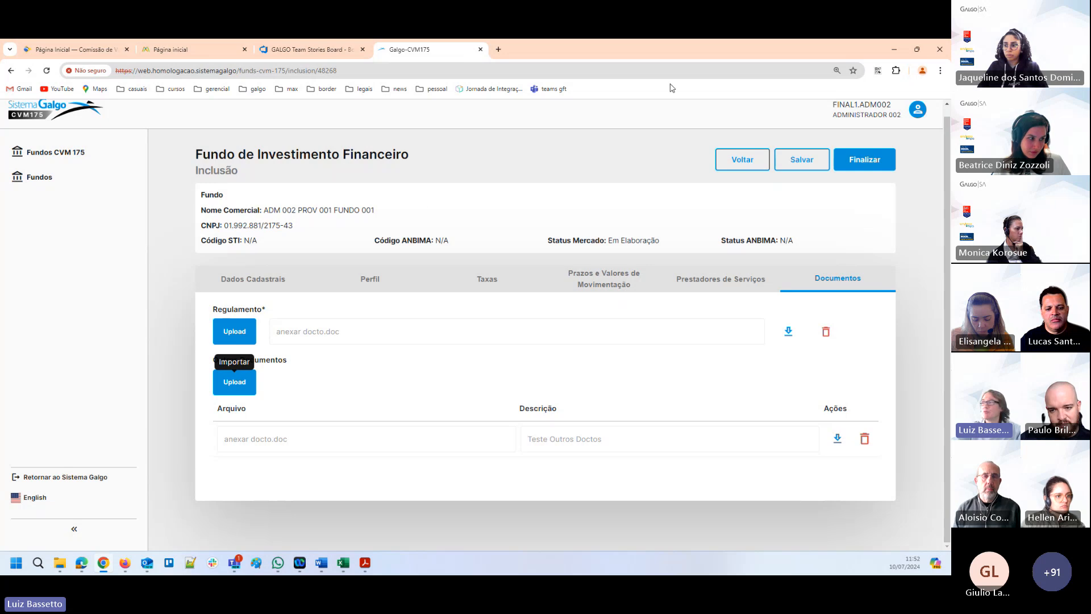
{"action": "left_click", "coordinate": [815, 157]}
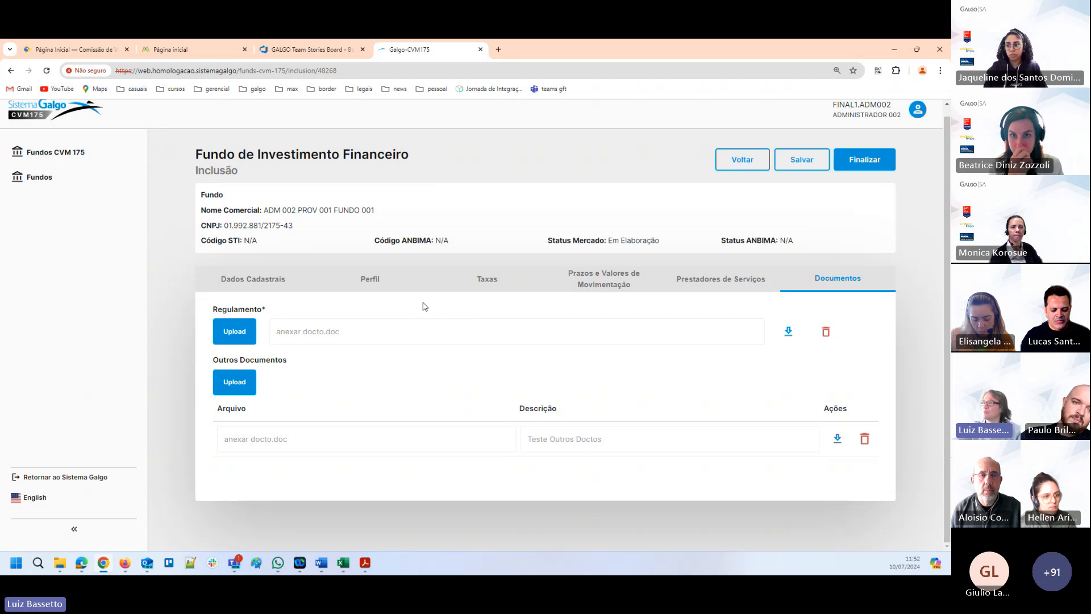
{"action": "left_click", "coordinate": [740, 161]}
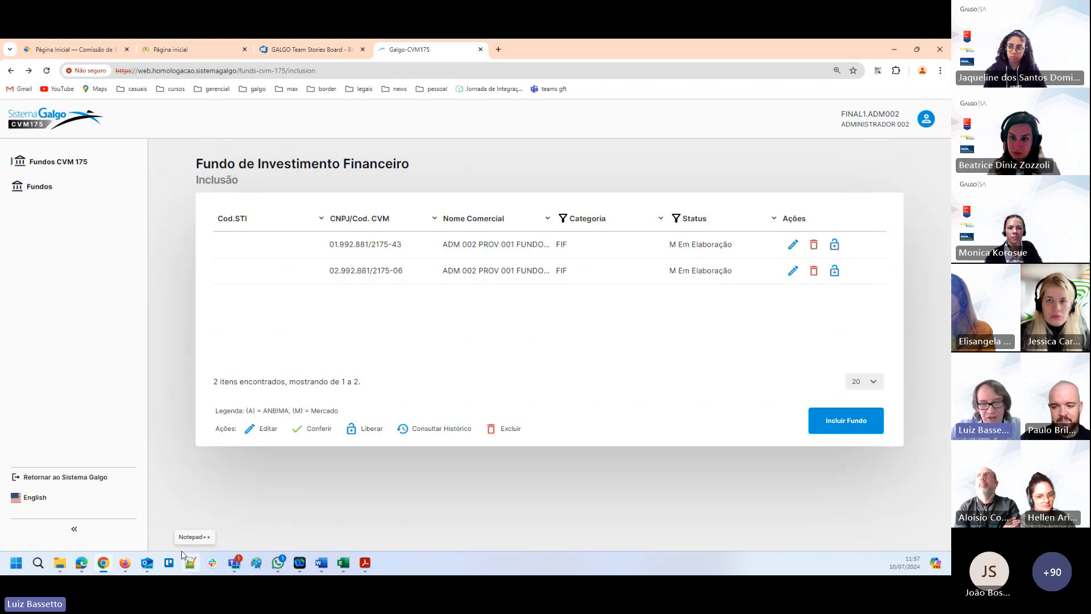
Examine the CVM category options offered for including a new fund, and close the selection without including one.
{"action": "left_click", "coordinate": [862, 427]}
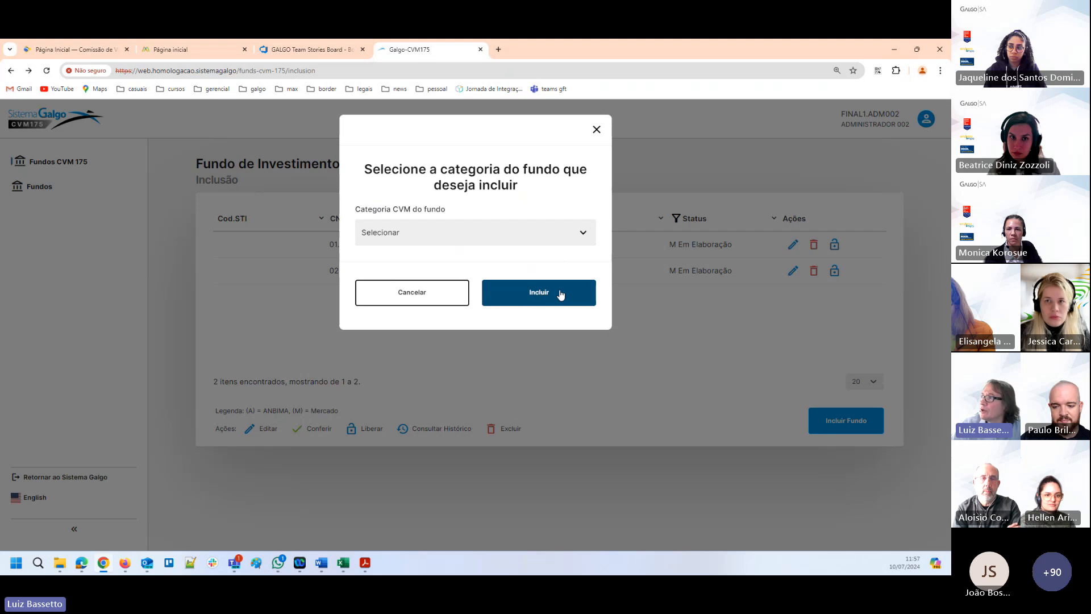
{"action": "left_click", "coordinate": [507, 234]}
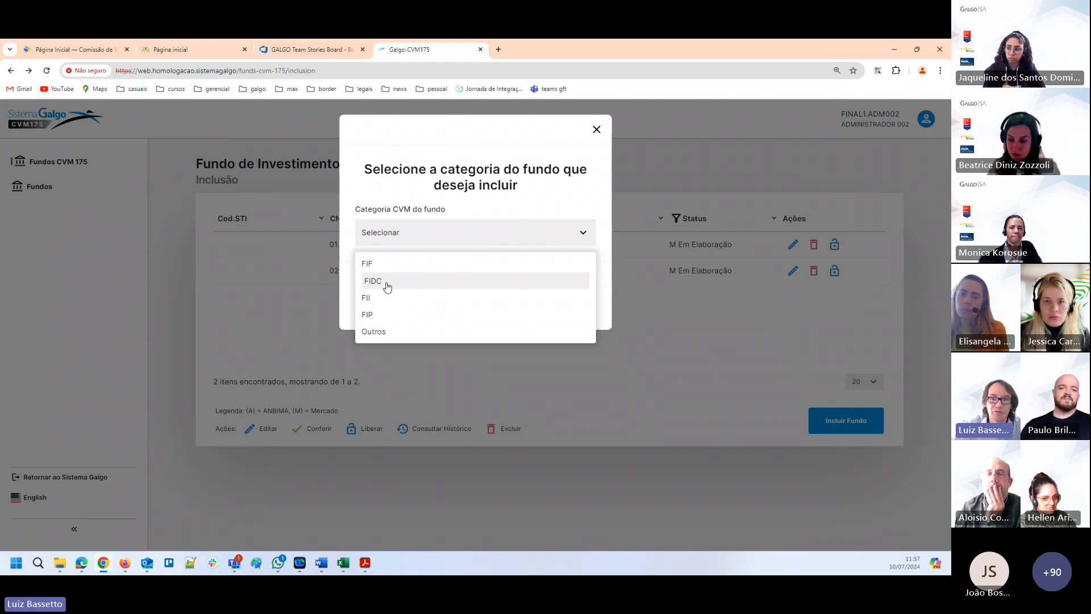
{"action": "left_click", "coordinate": [596, 129]}
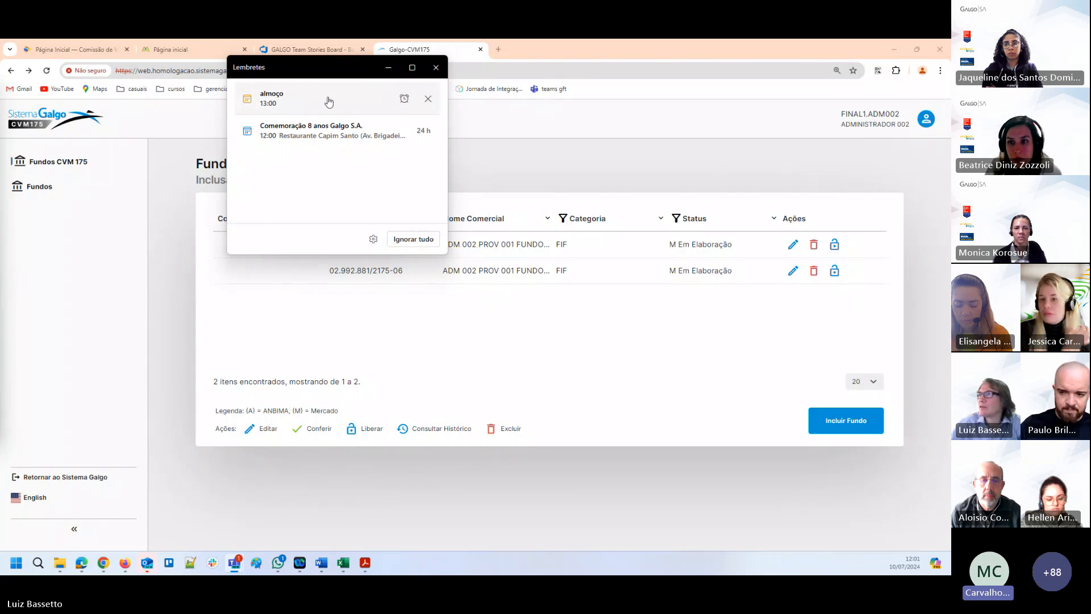
Dismiss the almoço calendar reminder and snooze the Comemoração 8 anos Galgo S.A. reminder for 2 hours.
{"action": "left_click", "coordinate": [427, 101]}
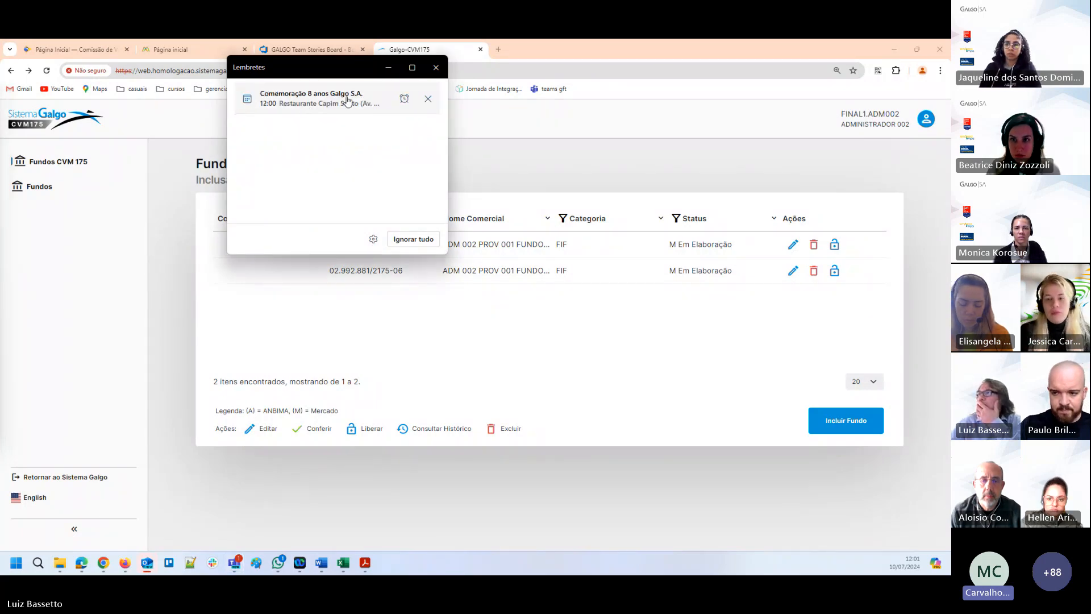
{"action": "left_click", "coordinate": [404, 99]}
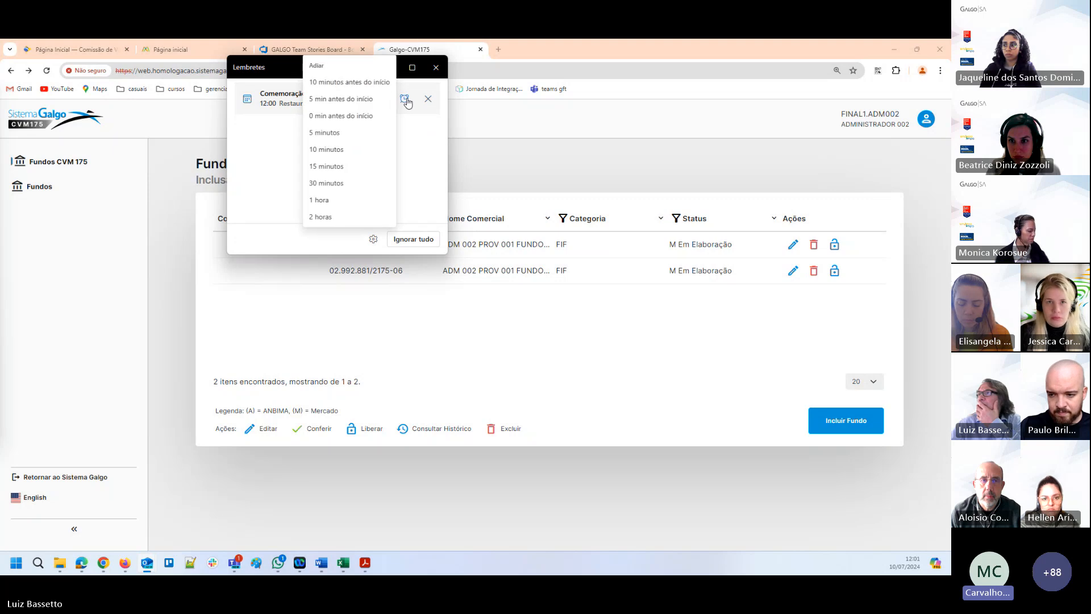
{"action": "left_click", "coordinate": [327, 221]}
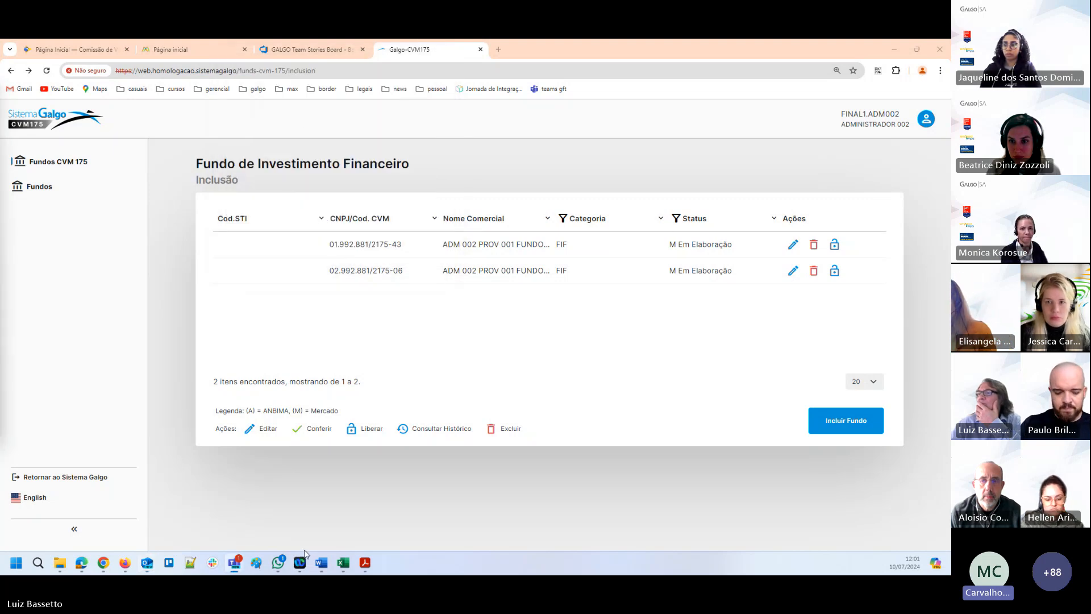